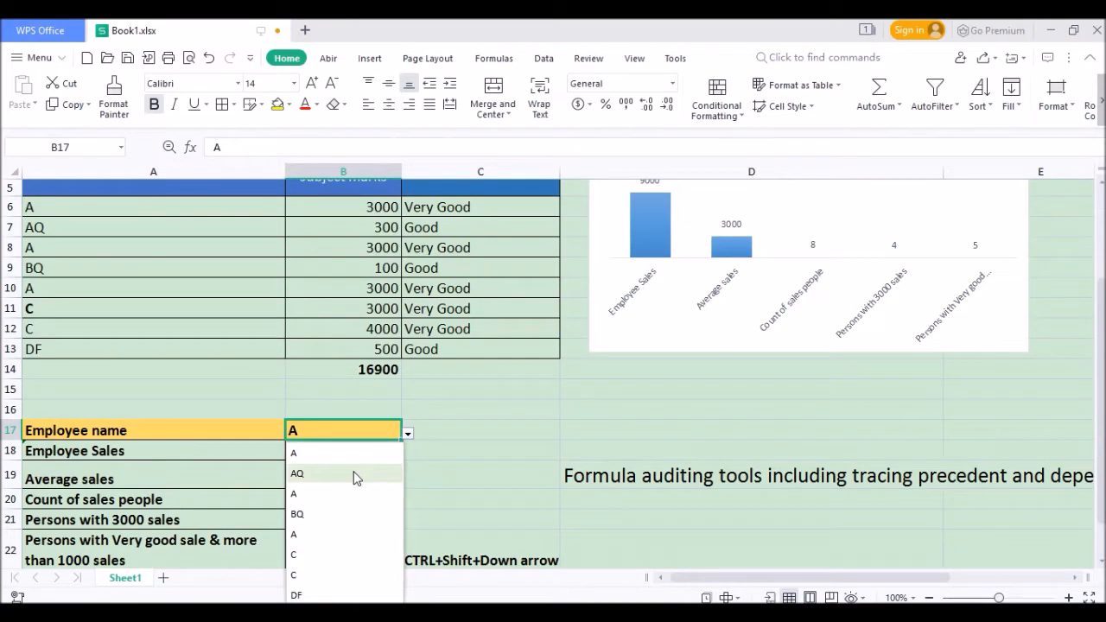
# Choose A as the employee name in cell B17 of the summary block
pyautogui.scroll(-2, 648, 386)
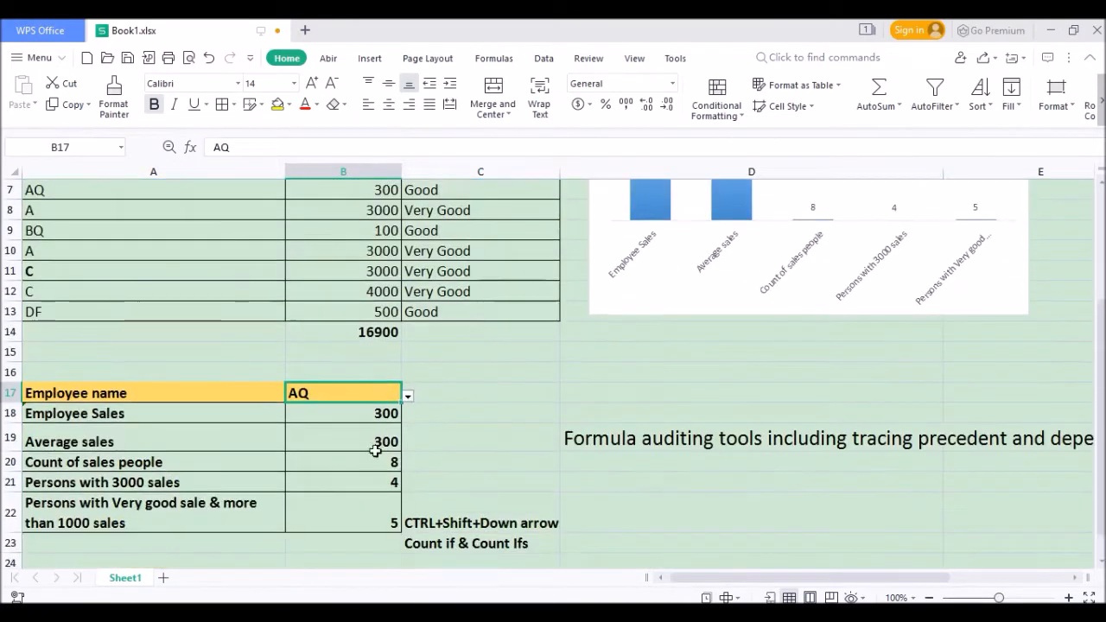
pyautogui.click(407, 396)
pyautogui.click(365, 457)
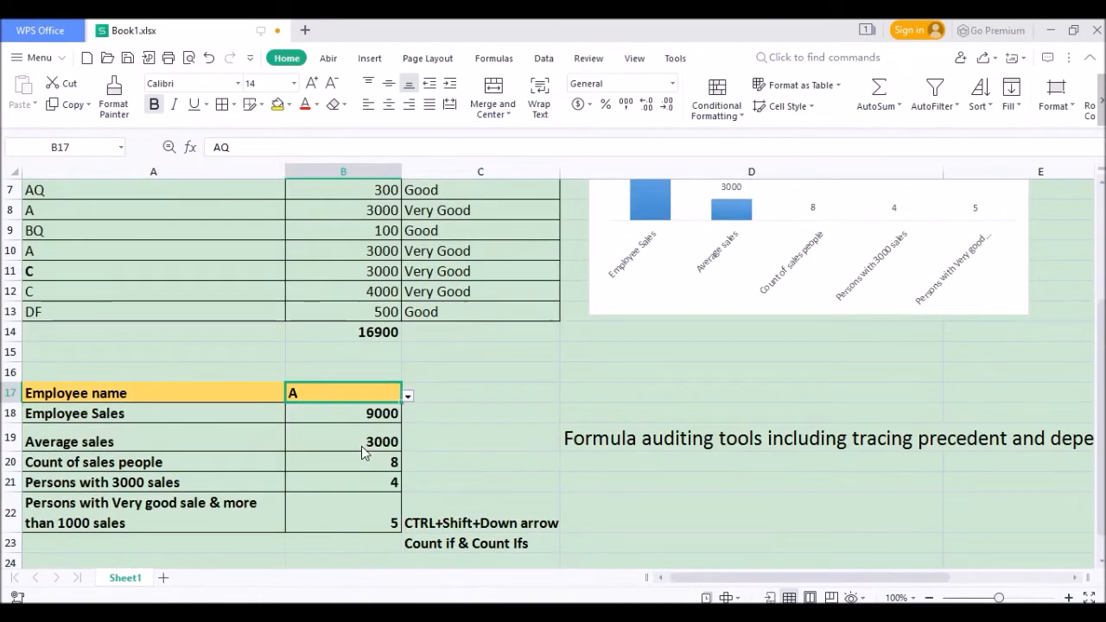
pyautogui.scroll(2, 685, 264)
pyautogui.scroll(-1, 790, 373)
pyautogui.scroll(-2, 718, 366)
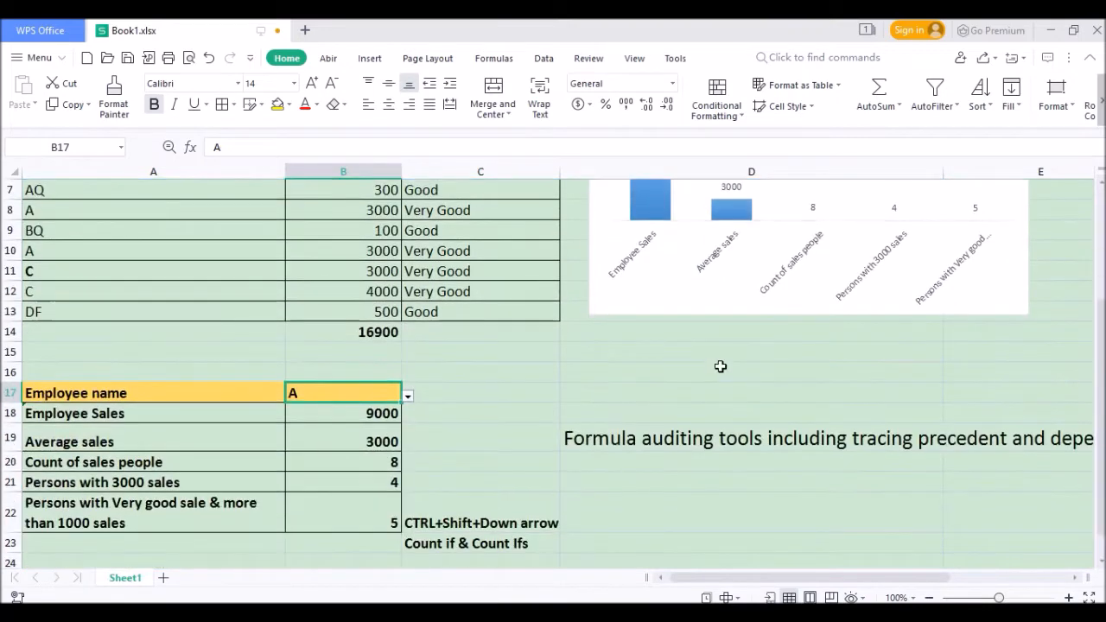
# Review the sales table, its chart and the employee summary block on the sheet
pyautogui.click(619, 398)
pyautogui.click(546, 474)
pyautogui.scroll(3, 213, 376)
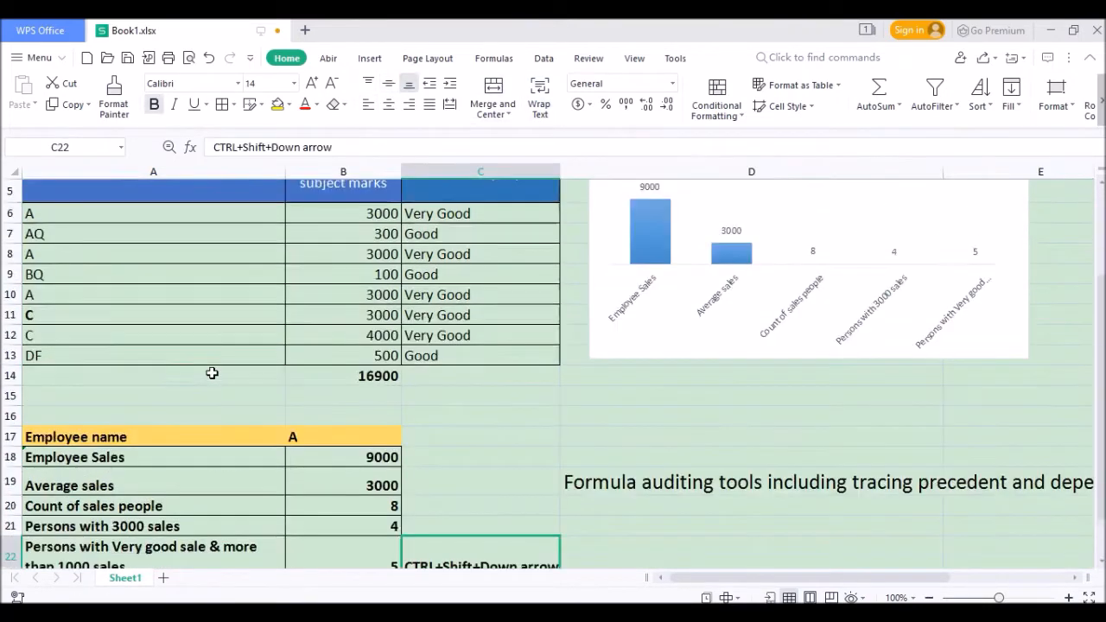
pyautogui.moveTo(161, 294); pyautogui.dragTo(407, 428)
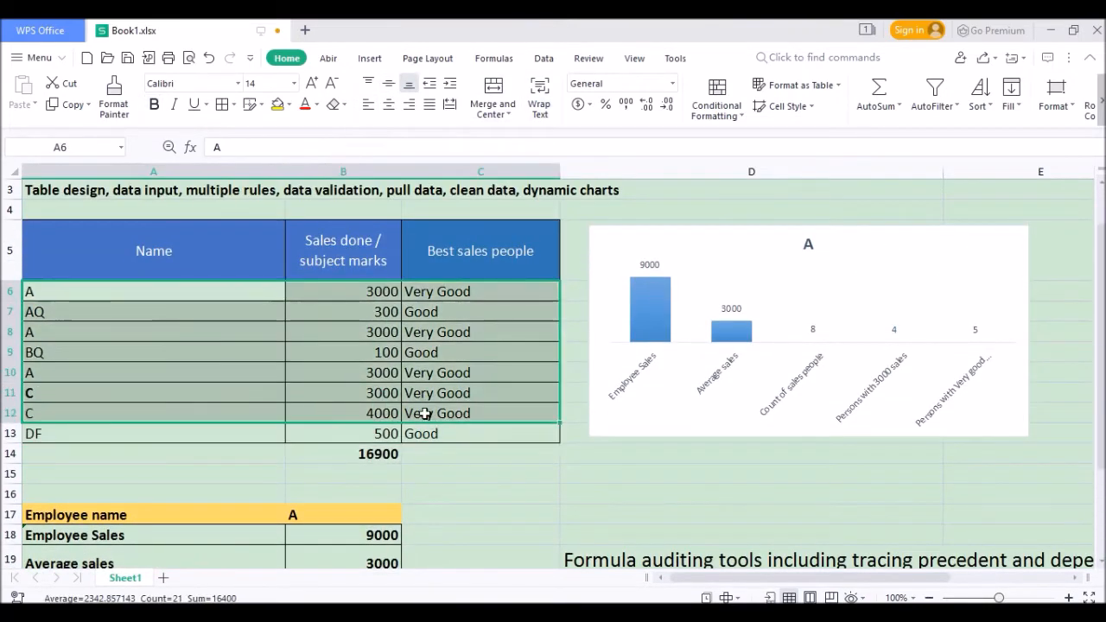
pyautogui.scroll(-2, 484, 406)
pyautogui.click(543, 379)
pyautogui.scroll(2, 605, 372)
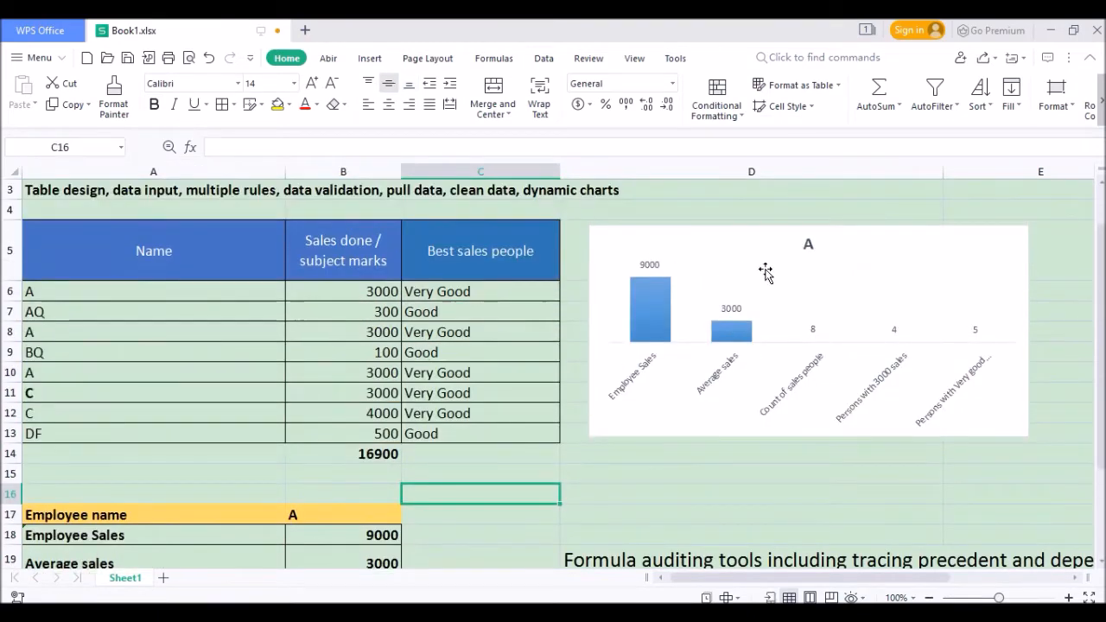
pyautogui.scroll(-2, 467, 353)
pyautogui.scroll(1, 501, 378)
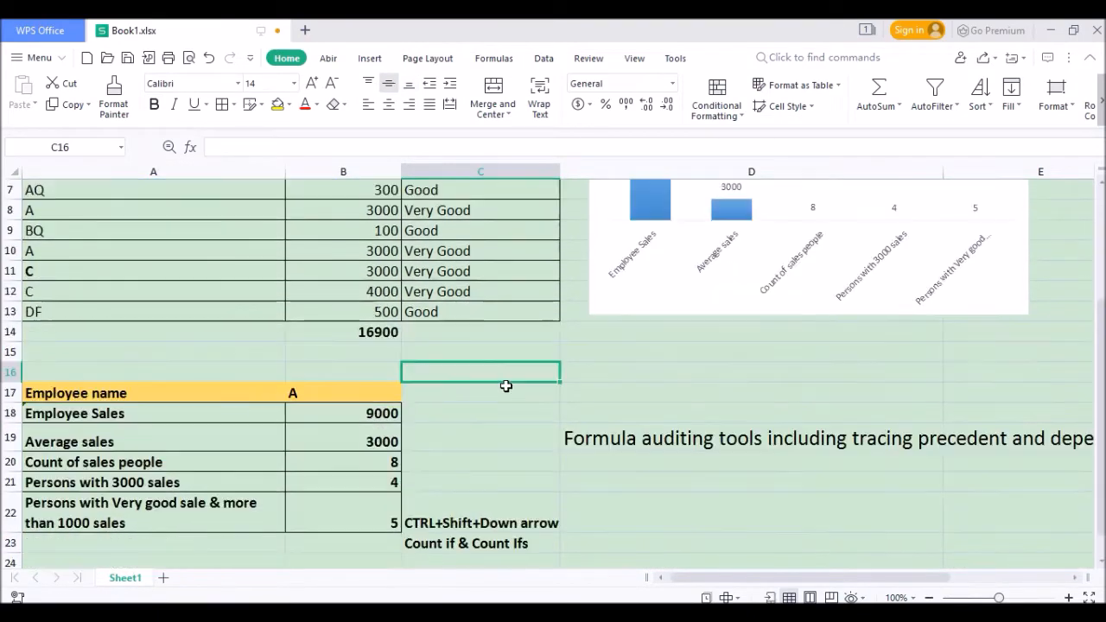
pyautogui.scroll(-1, 503, 385)
pyautogui.click(506, 393)
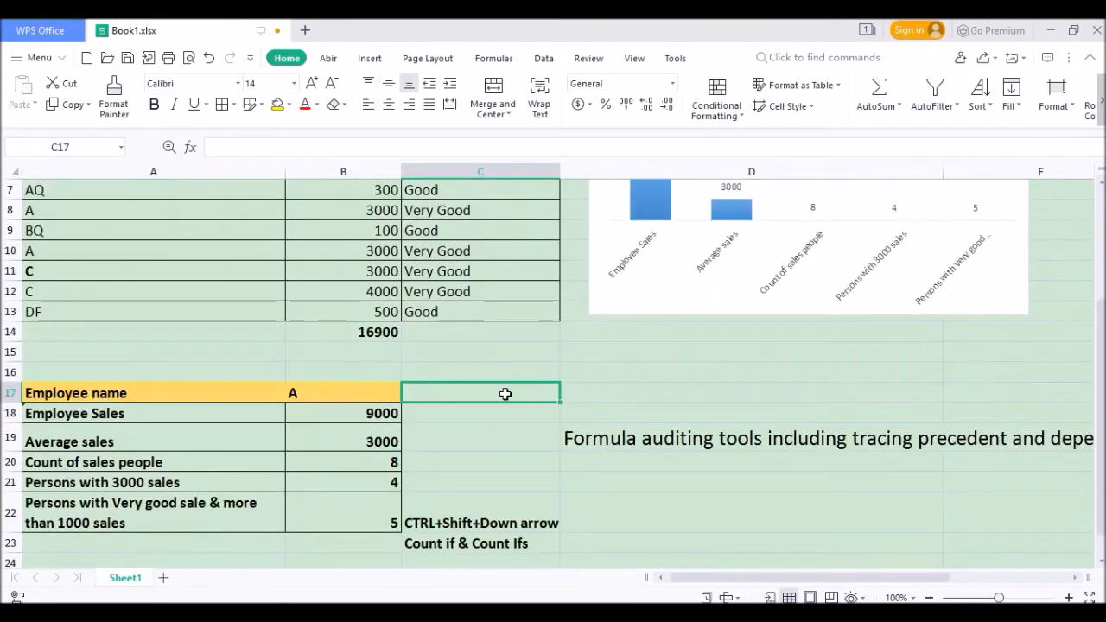
# Copy the sales table A5:C13 with its headers from Book1 into a new blank workbook, starting at cell A3
pyautogui.click(299, 38)
pyautogui.click(338, 242)
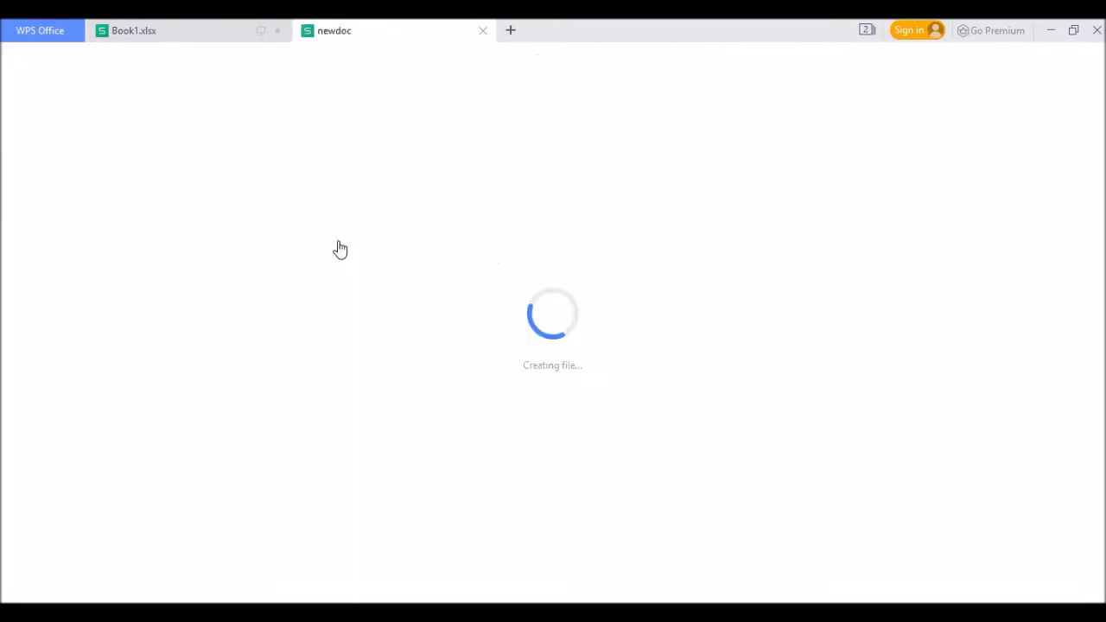
pyautogui.click(220, 29)
pyautogui.scroll(2, 211, 269)
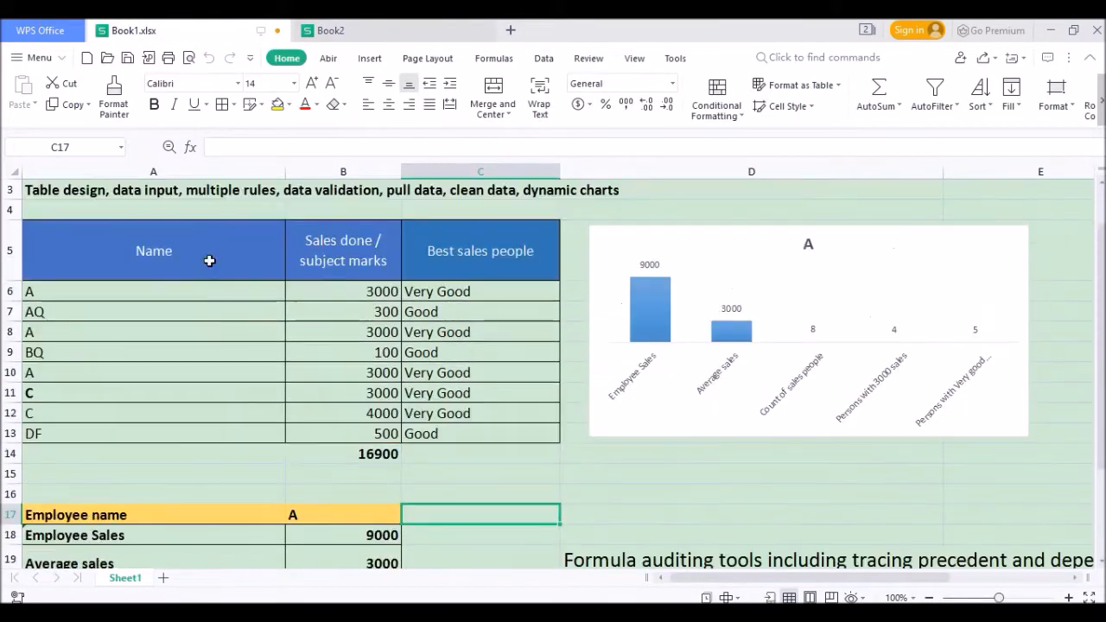
pyautogui.moveTo(159, 250); pyautogui.dragTo(459, 429)
pyautogui.hotkey('ctrl', 'c')
pyautogui.click(407, 33)
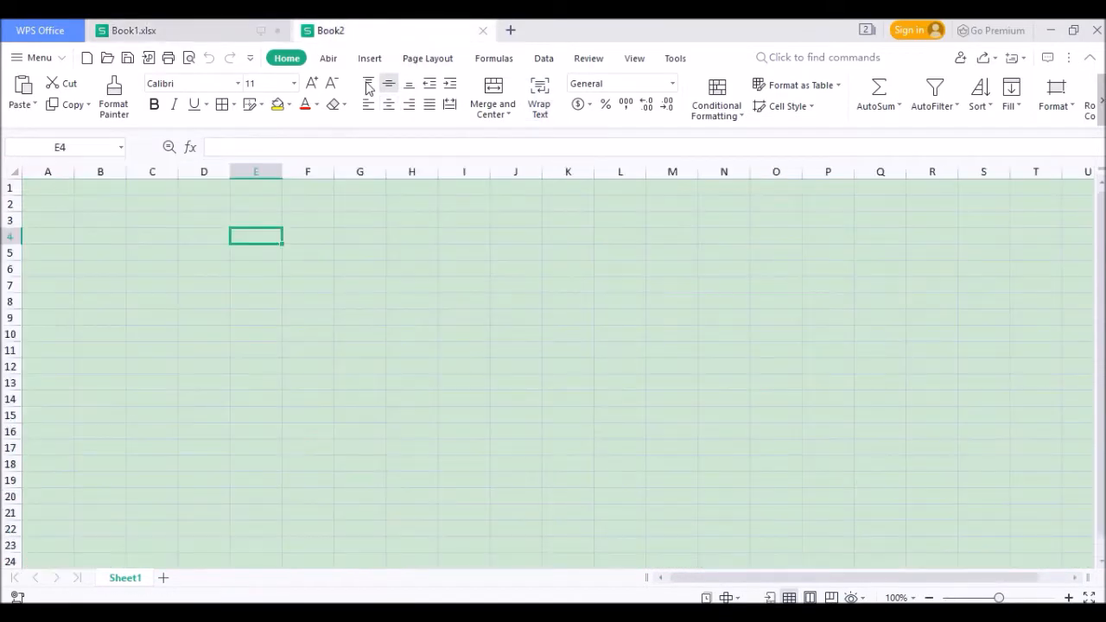
pyautogui.click(64, 236)
pyautogui.click(64, 222)
pyautogui.hotkey('ctrl', 'v')
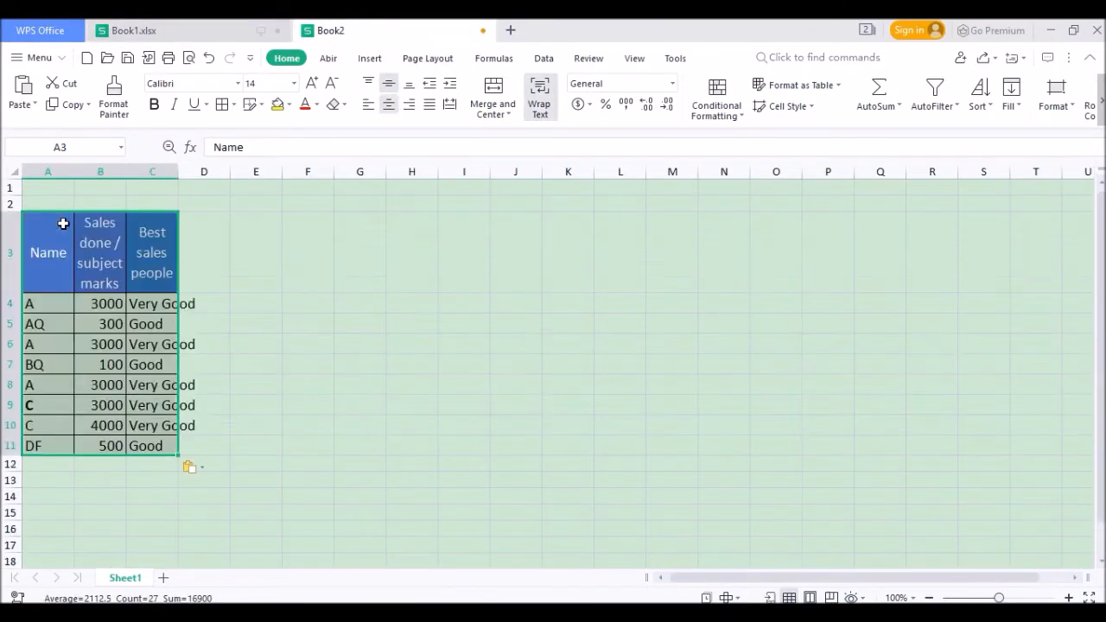
# Set the font size of the whole new sheet to 14 and autofit its column widths
pyautogui.click(19, 176)
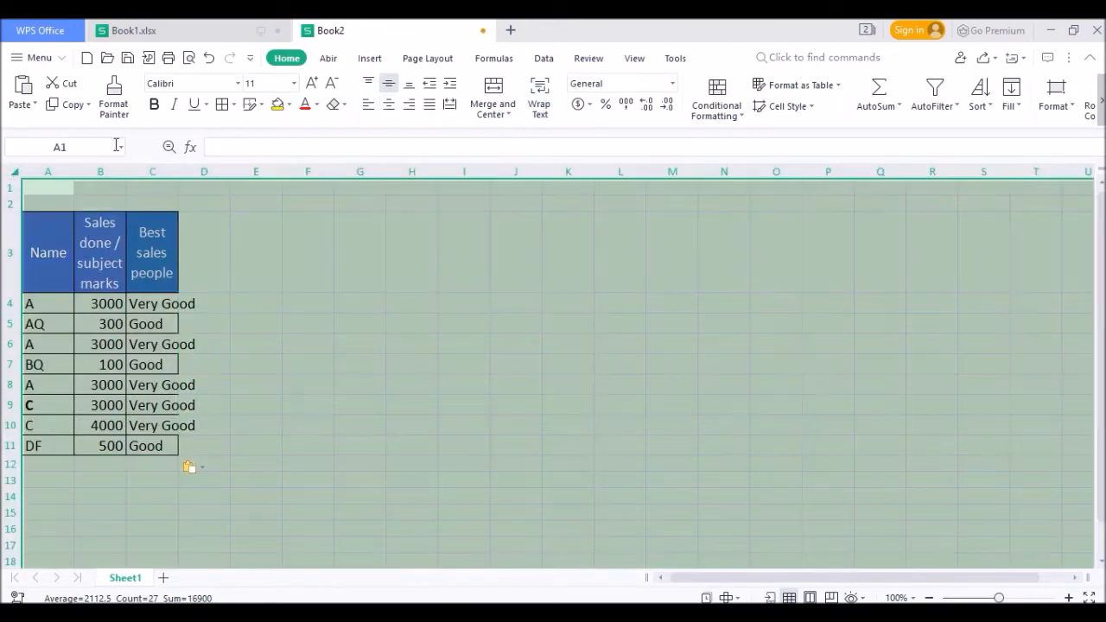
pyautogui.click(279, 83)
pyautogui.write('14')
pyautogui.press('Return')
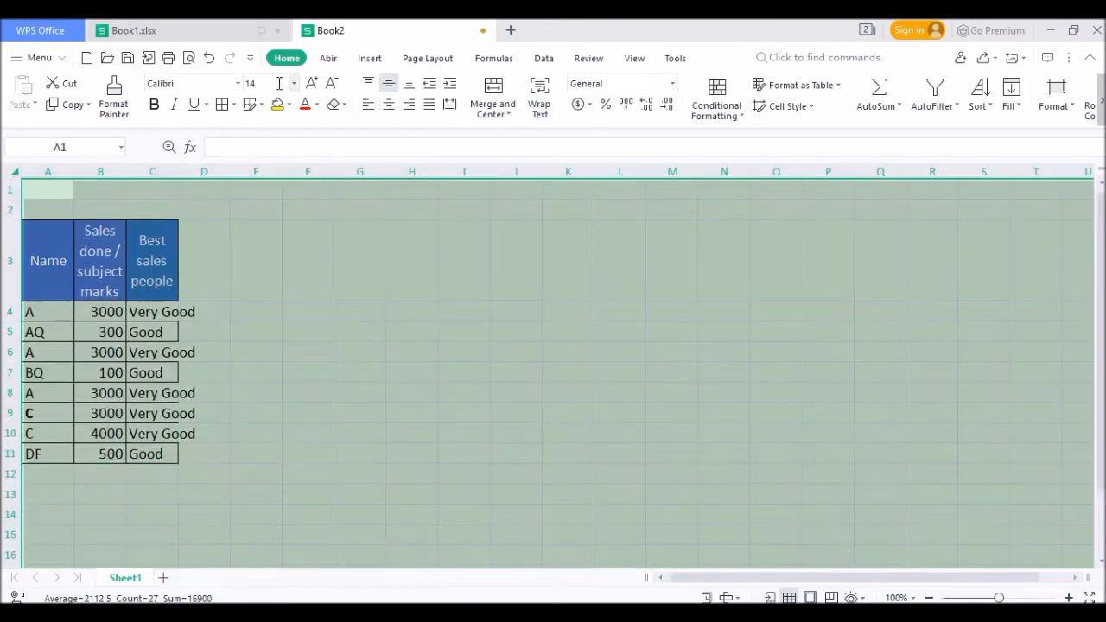
pyautogui.click(1091, 97)
pyautogui.click(1044, 204)
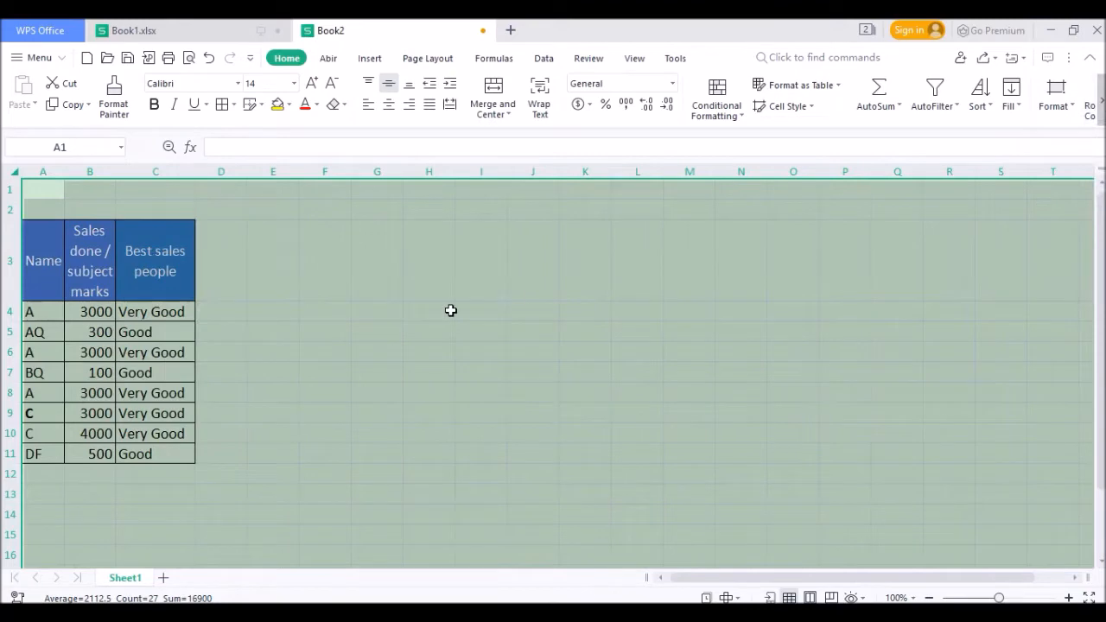
pyautogui.click(451, 308)
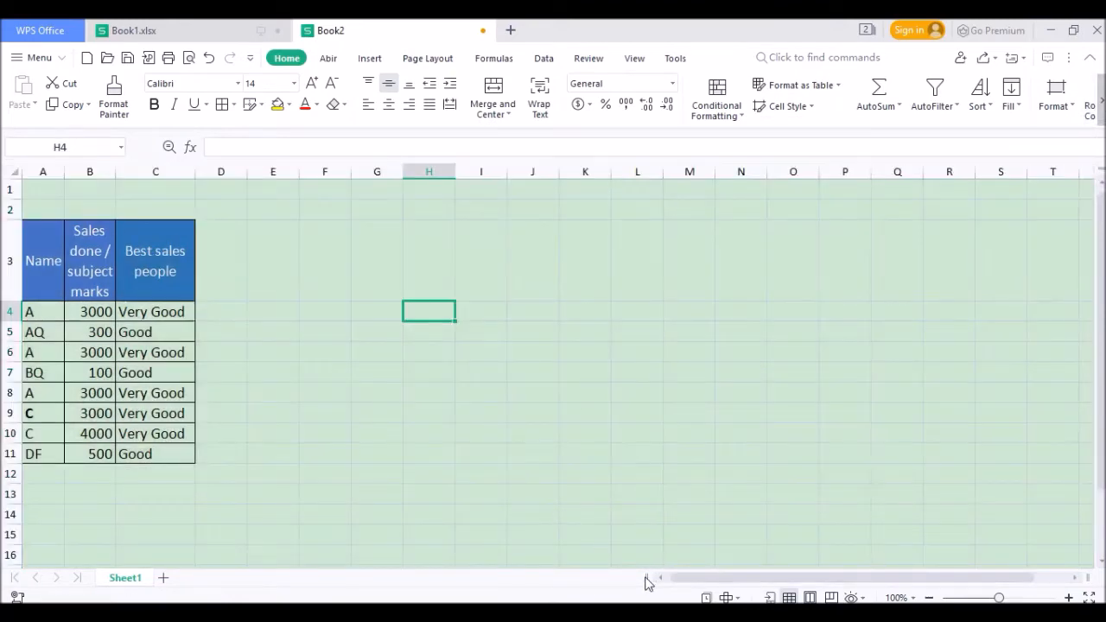
# Widen columns A, B and C so the pasted table's headers have more room
pyautogui.moveTo(118, 176); pyautogui.dragTo(213, 176)
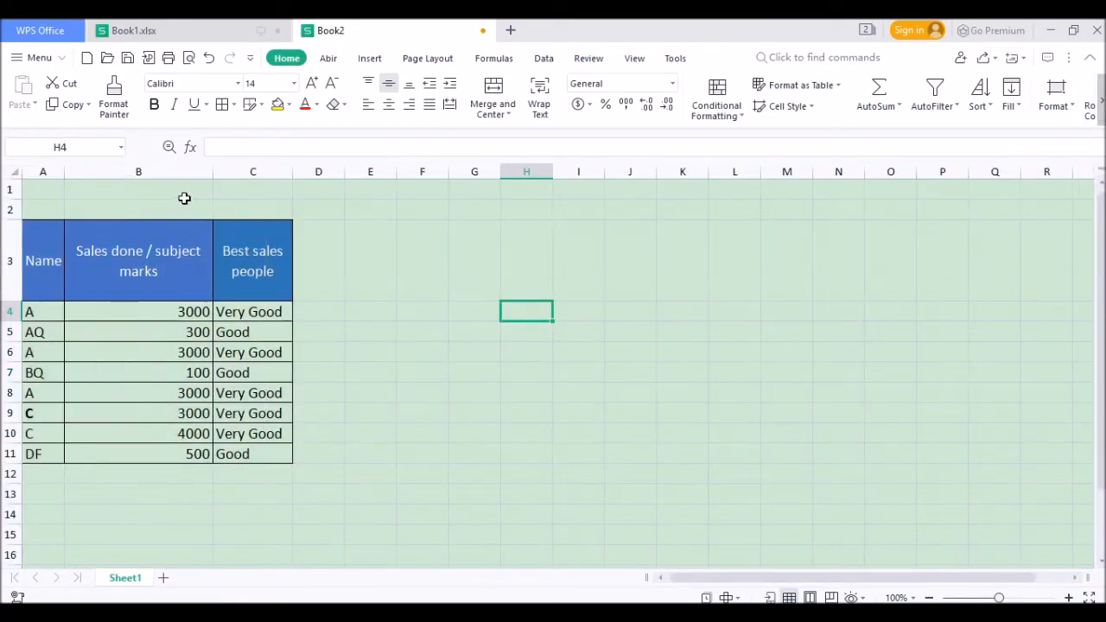
pyautogui.doubleClick(294, 172)
pyautogui.moveTo(63, 171); pyautogui.dragTo(97, 177)
pyautogui.scroll(-1, 199, 331)
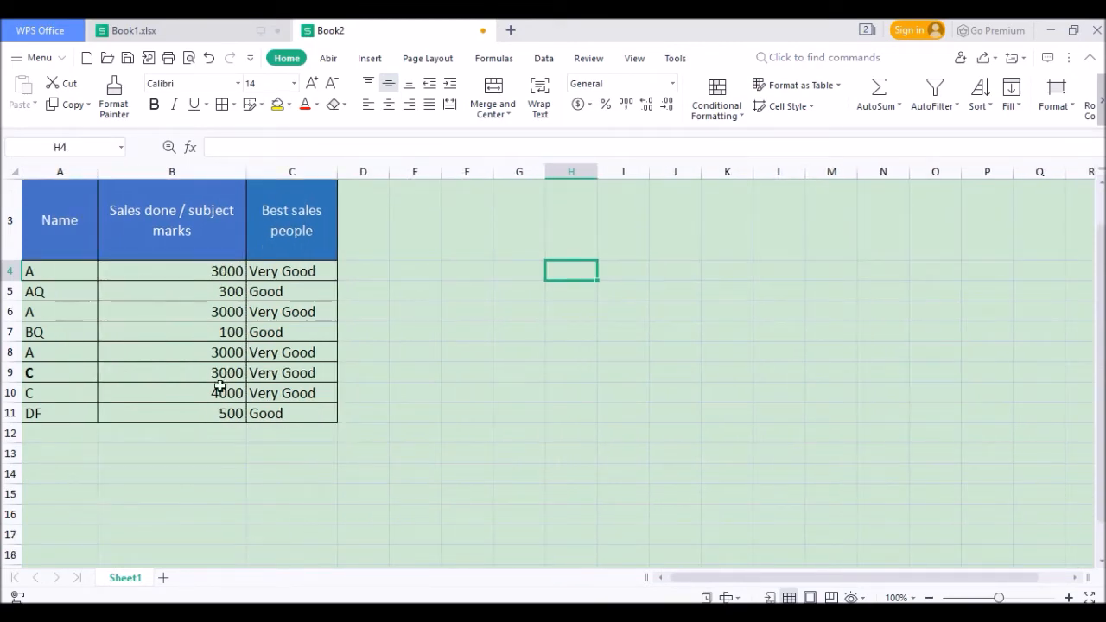
pyautogui.doubleClick(299, 272)
pyautogui.click(294, 335)
pyautogui.moveTo(294, 271); pyautogui.dragTo(300, 415)
pyautogui.press('Delete')
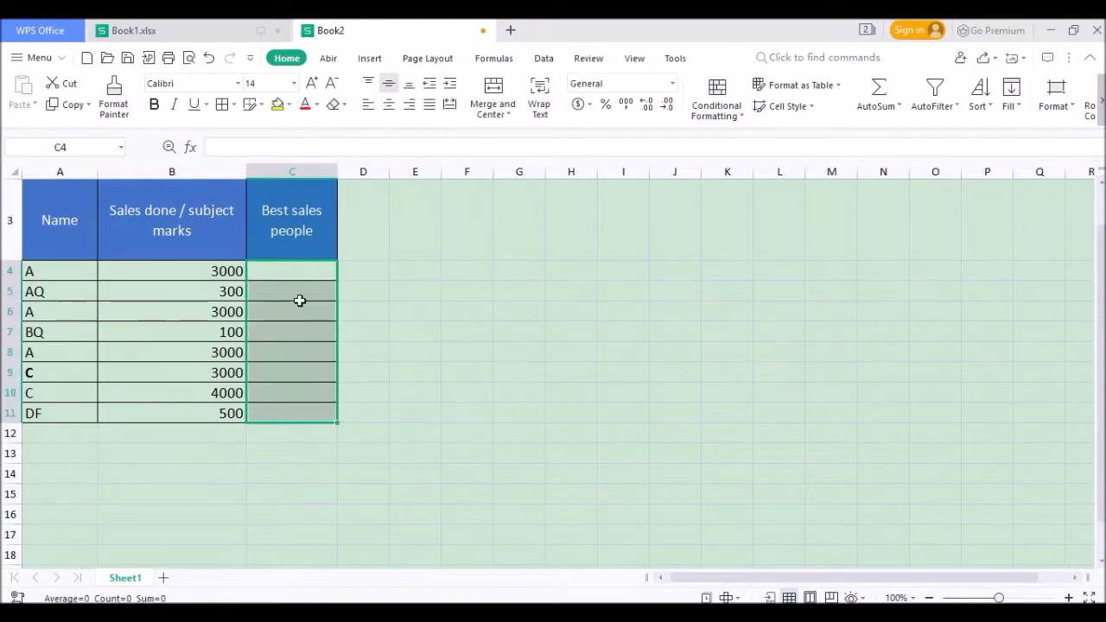
pyautogui.click(299, 279)
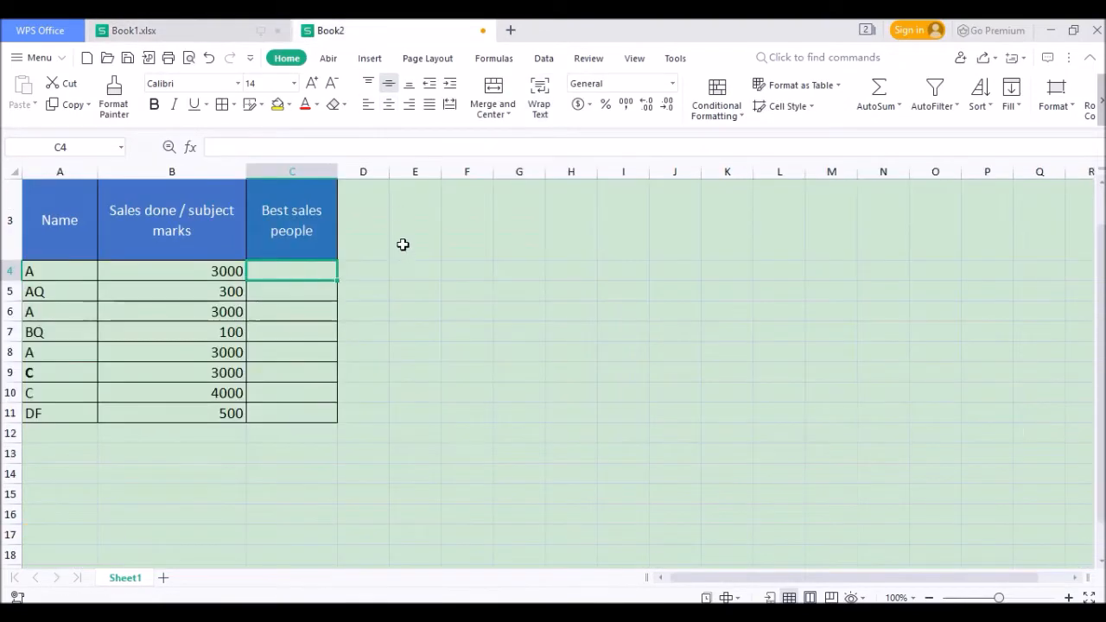
pyautogui.hotkey('ctrl', 'z')
pyautogui.click(403, 245)
# Clear all contents and formatting from the Best sales people cells C4:C11
pyautogui.moveTo(320, 271); pyautogui.dragTo(316, 410)
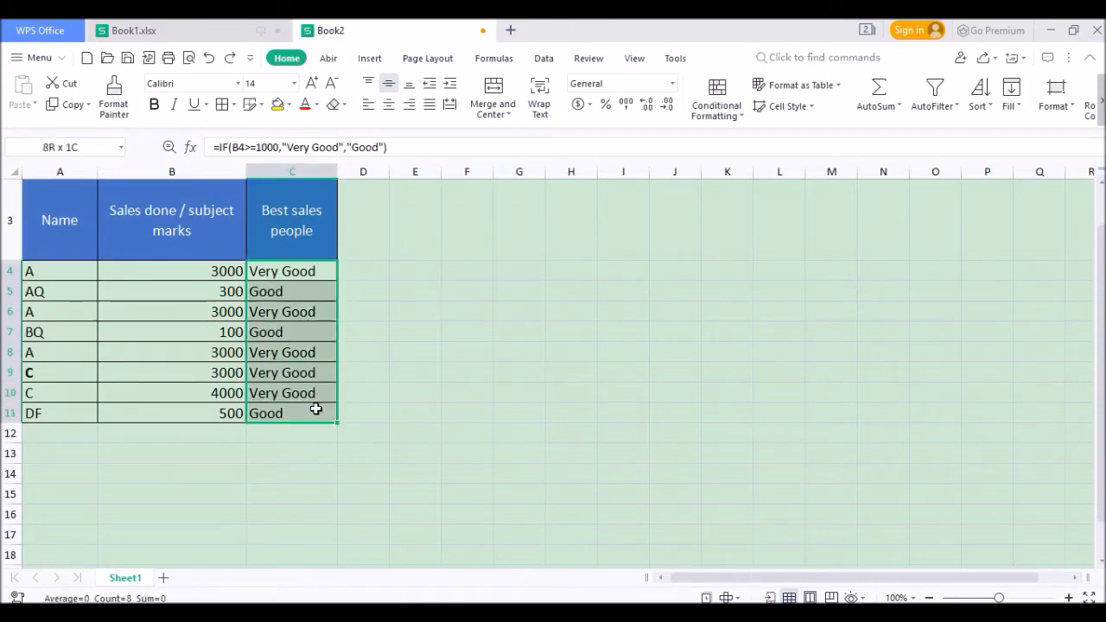
pyautogui.click(1055, 97)
pyautogui.moveTo(1040, 208)
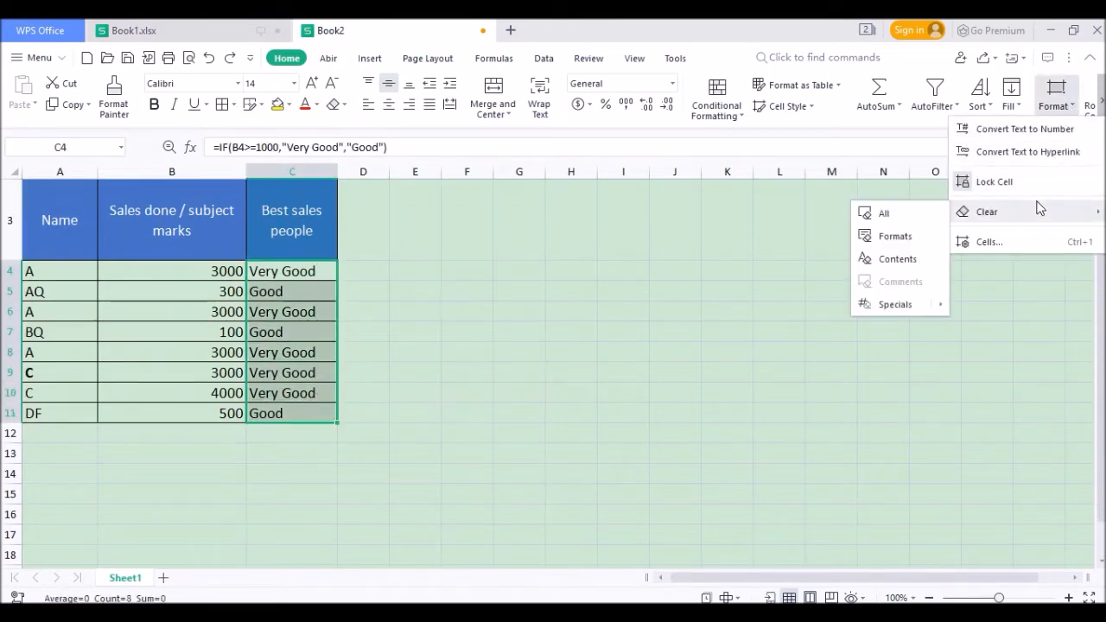
pyautogui.click(929, 215)
pyautogui.click(625, 285)
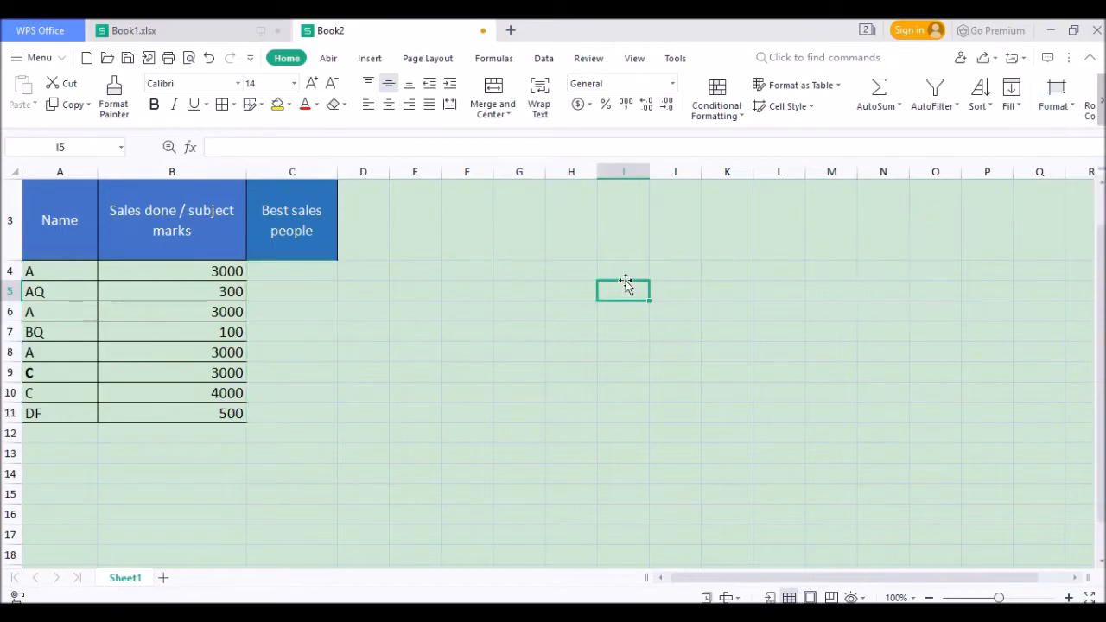
# Apply borders to every cell in the emptied range C4:C11
pyautogui.moveTo(306, 268); pyautogui.dragTo(314, 412)
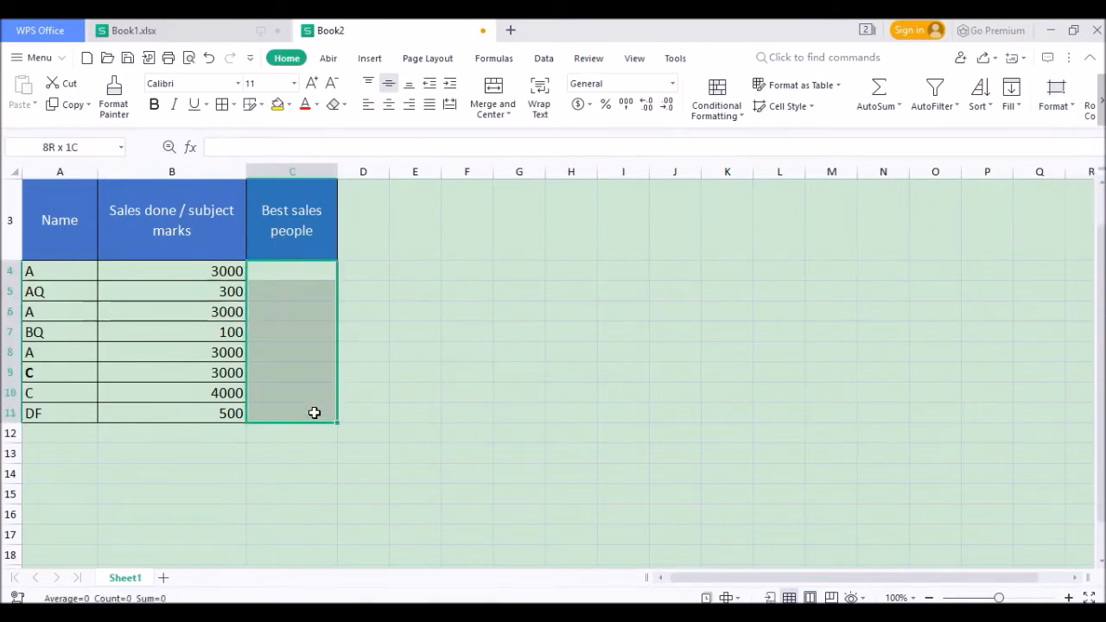
pyautogui.click(222, 103)
pyautogui.click(407, 308)
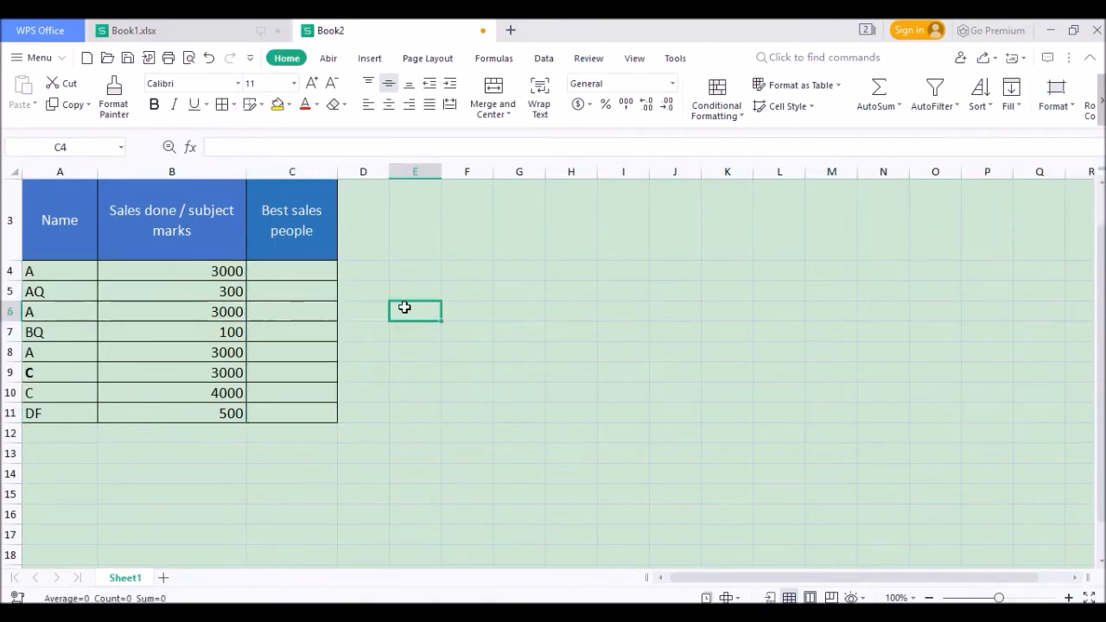
pyautogui.click(232, 105)
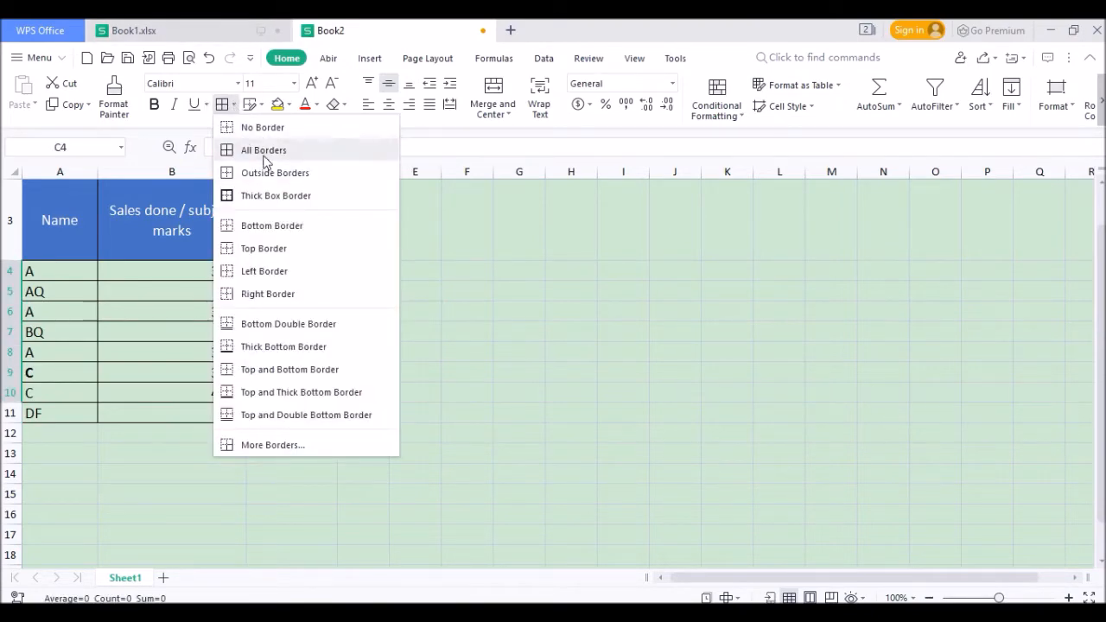
pyautogui.click(467, 250)
# Copy the employee summary block A17:B22 from Book1 into Book2, starting at cell A18
pyautogui.click(129, 30)
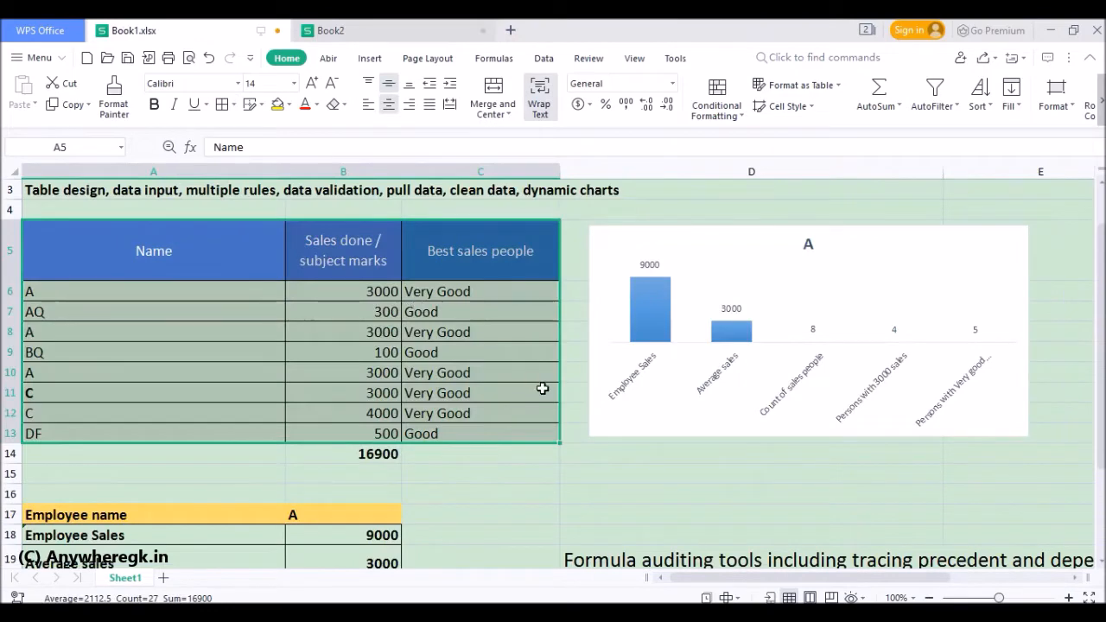
pyautogui.scroll(-3, 370, 364)
pyautogui.moveTo(153, 354); pyautogui.dragTo(359, 477)
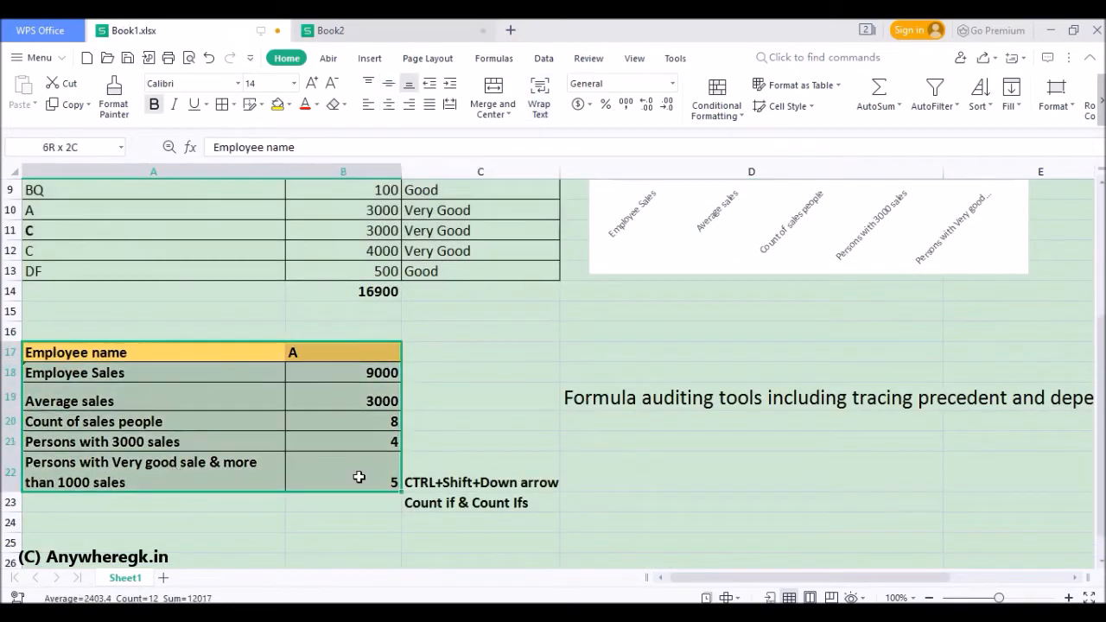
pyautogui.hotkey('ctrl', 'c')
pyautogui.click(371, 32)
pyautogui.scroll(2, 249, 395)
pyautogui.scroll(-3, 74, 400)
pyautogui.click(70, 401)
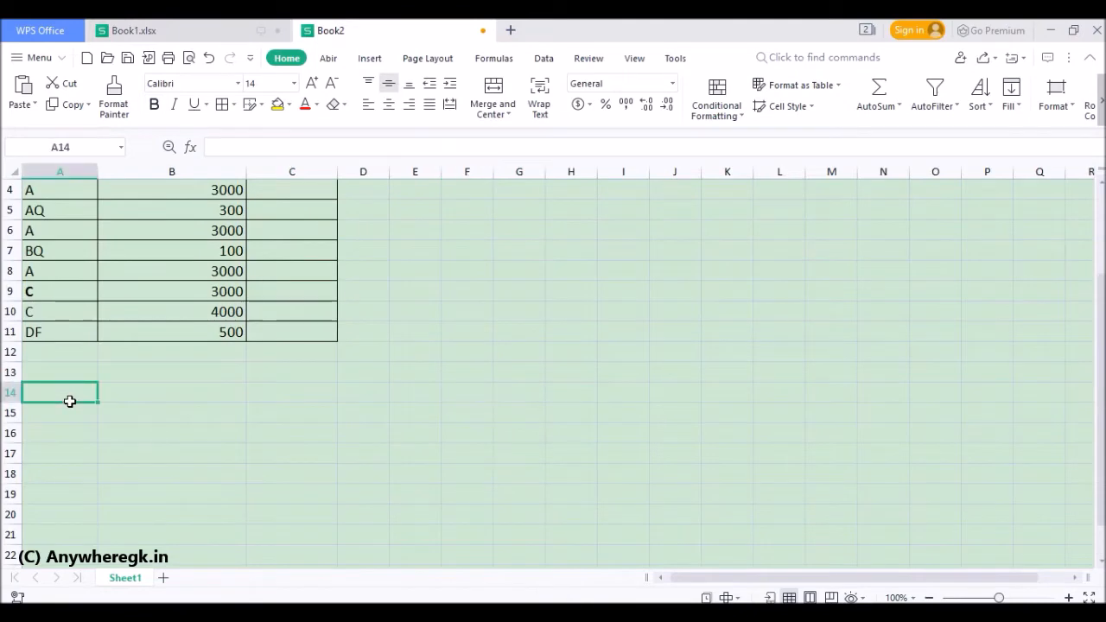
pyautogui.scroll(-2, 67, 400)
pyautogui.click(268, 30)
pyautogui.click(367, 27)
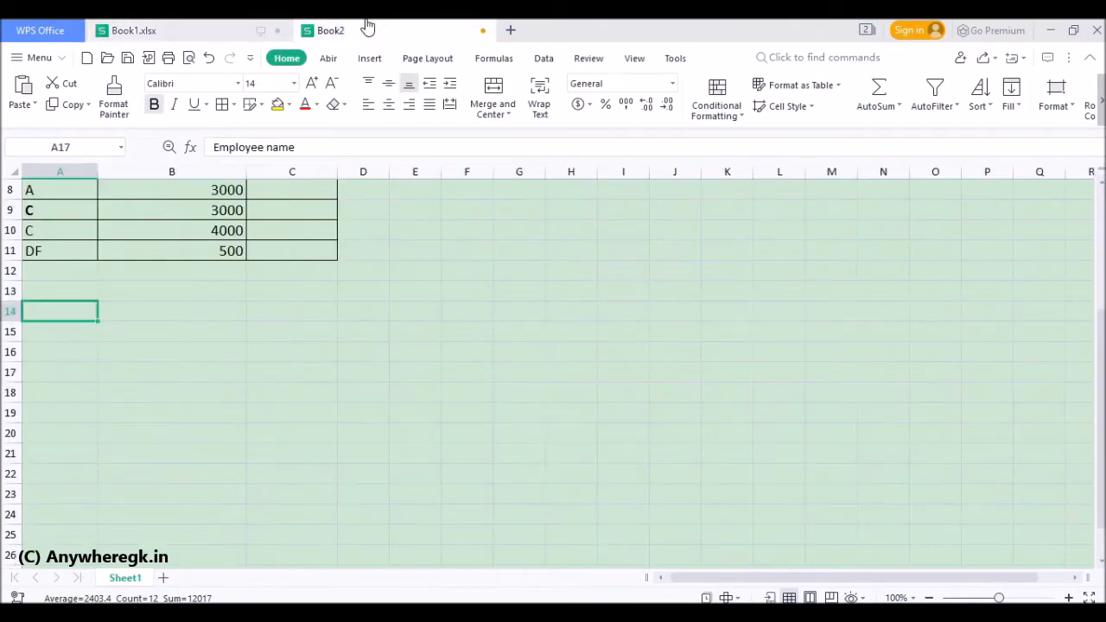
pyautogui.click(68, 395)
pyautogui.hotkey('ctrl', 'v')
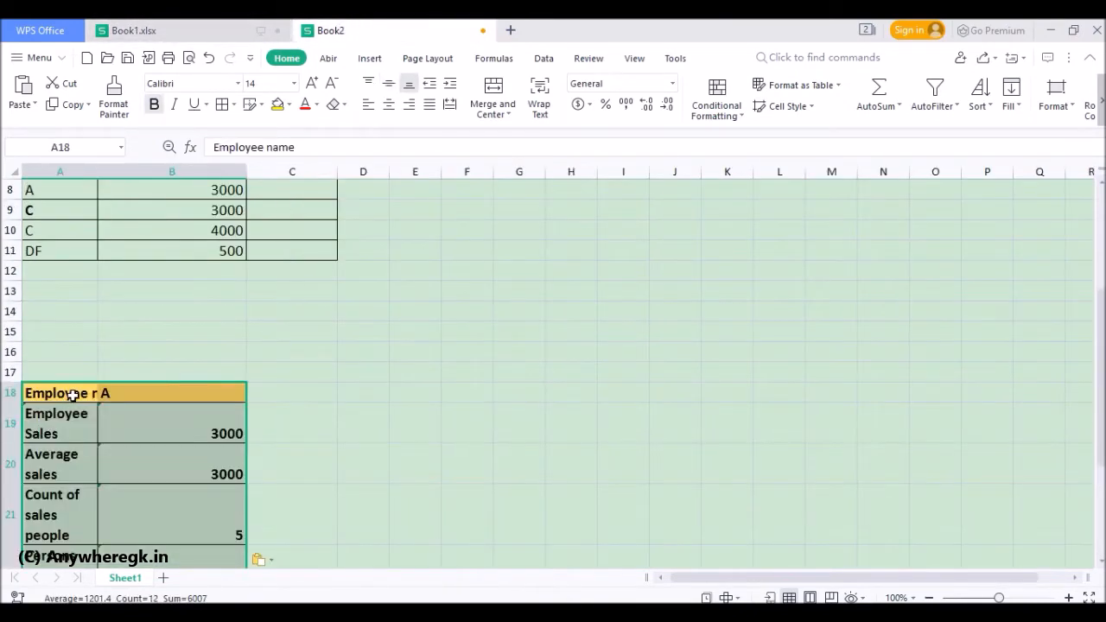
# Convert range A3:C11 to a table with headers, using the blue table style that has a black header row
pyautogui.scroll(-2, 126, 371)
pyautogui.scroll(1, 247, 280)
pyautogui.scroll(3, 247, 281)
pyautogui.moveTo(67, 236); pyautogui.dragTo(272, 456)
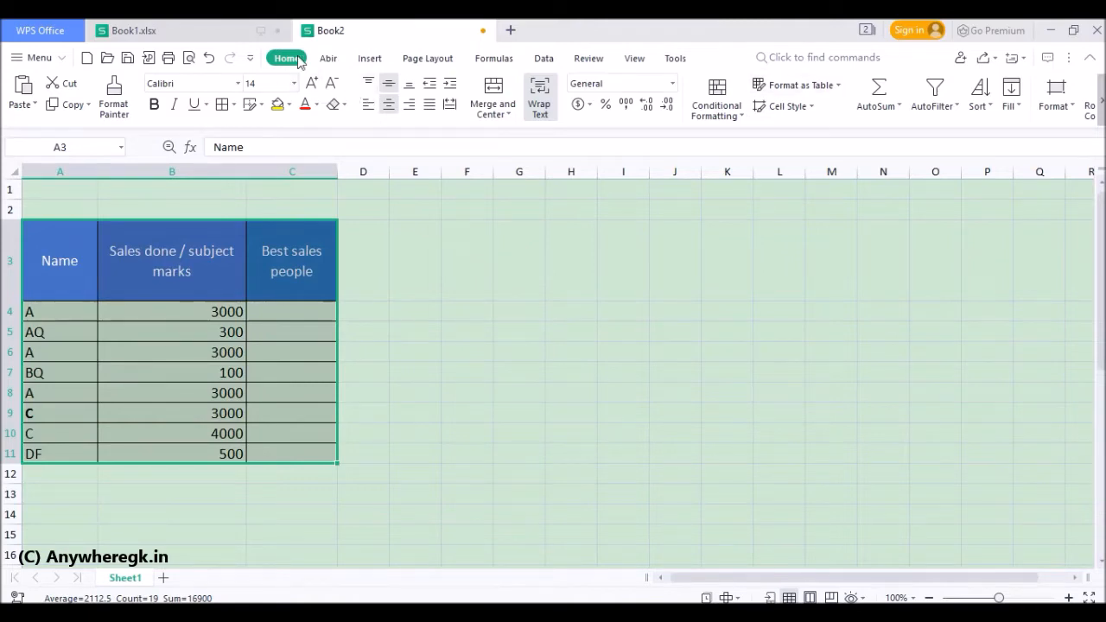
pyautogui.click(837, 85)
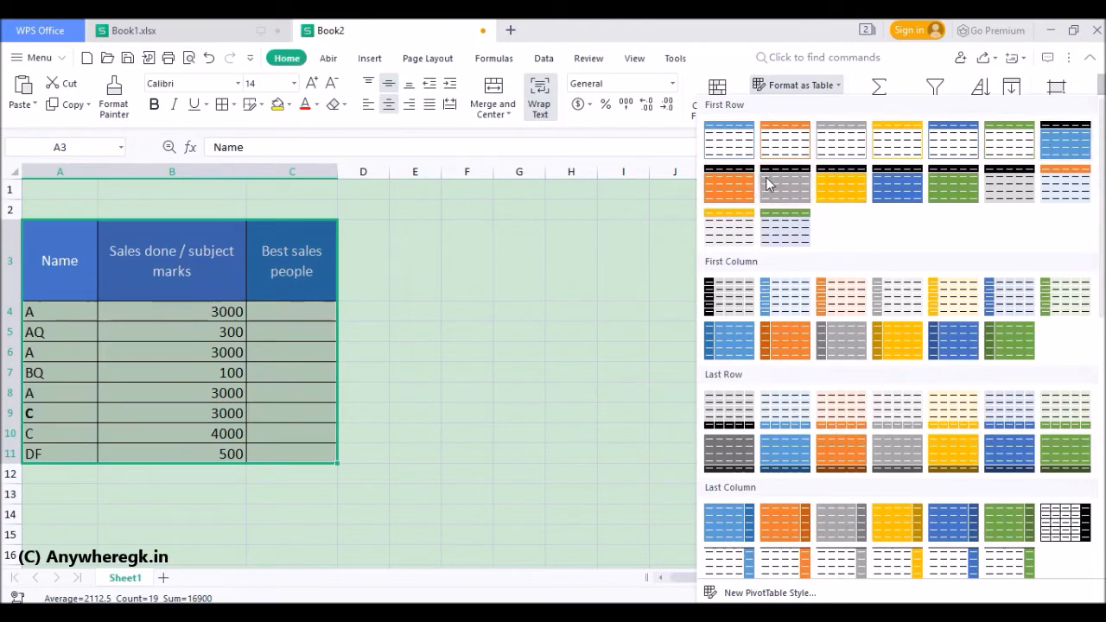
pyautogui.click(933, 192)
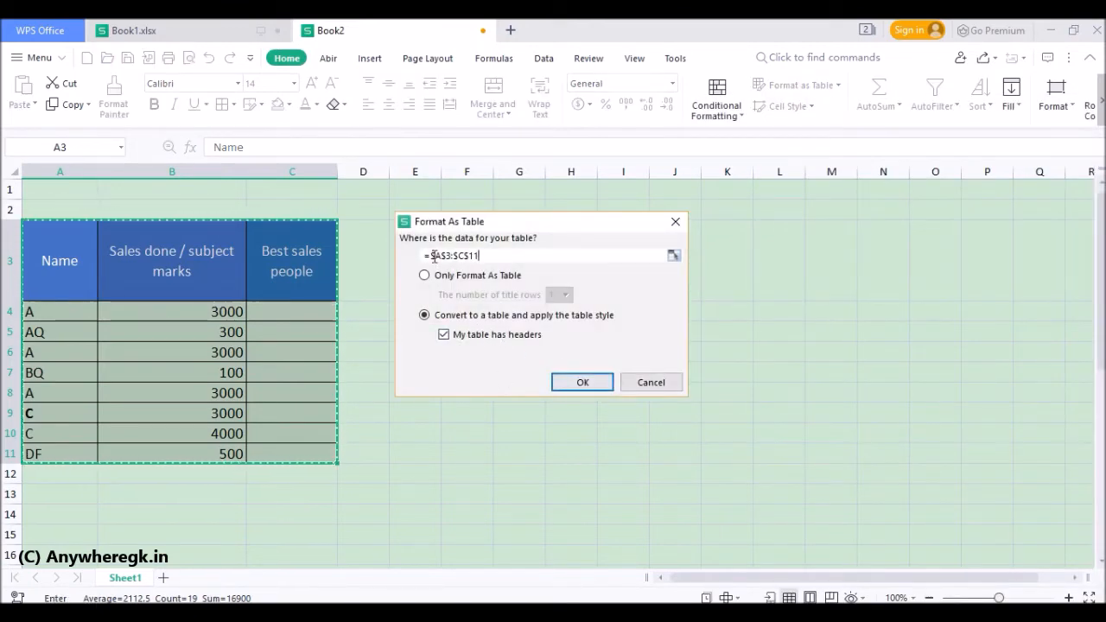
pyautogui.moveTo(425, 256); pyautogui.dragTo(471, 270)
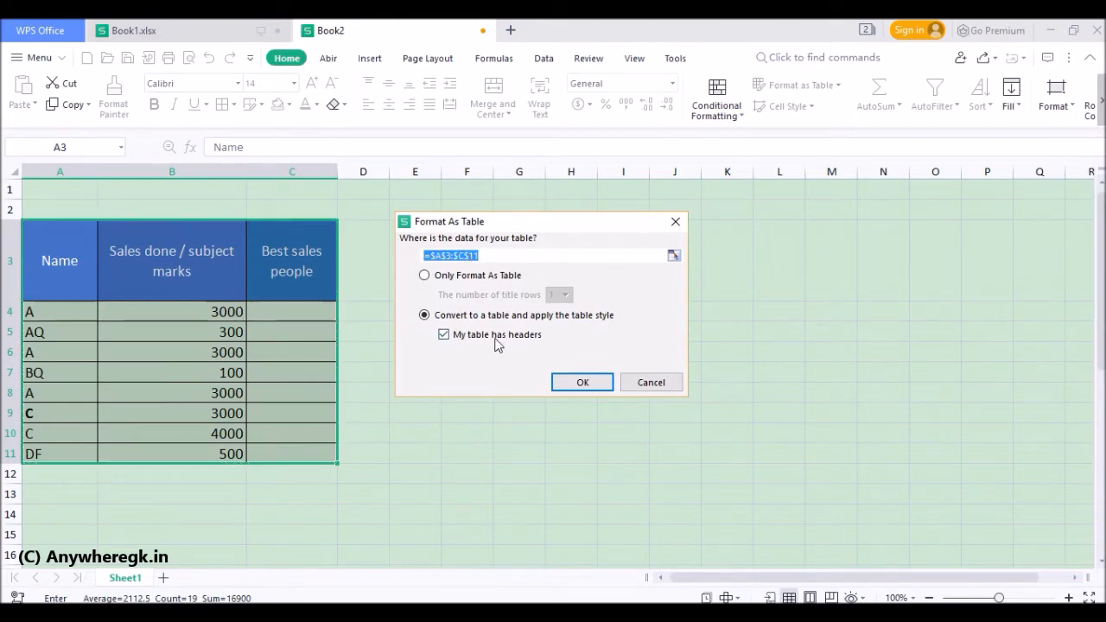
pyautogui.click(580, 382)
# Remove the fill colour from the whole sales table A3:C11
pyautogui.moveTo(70, 266); pyautogui.dragTo(274, 415)
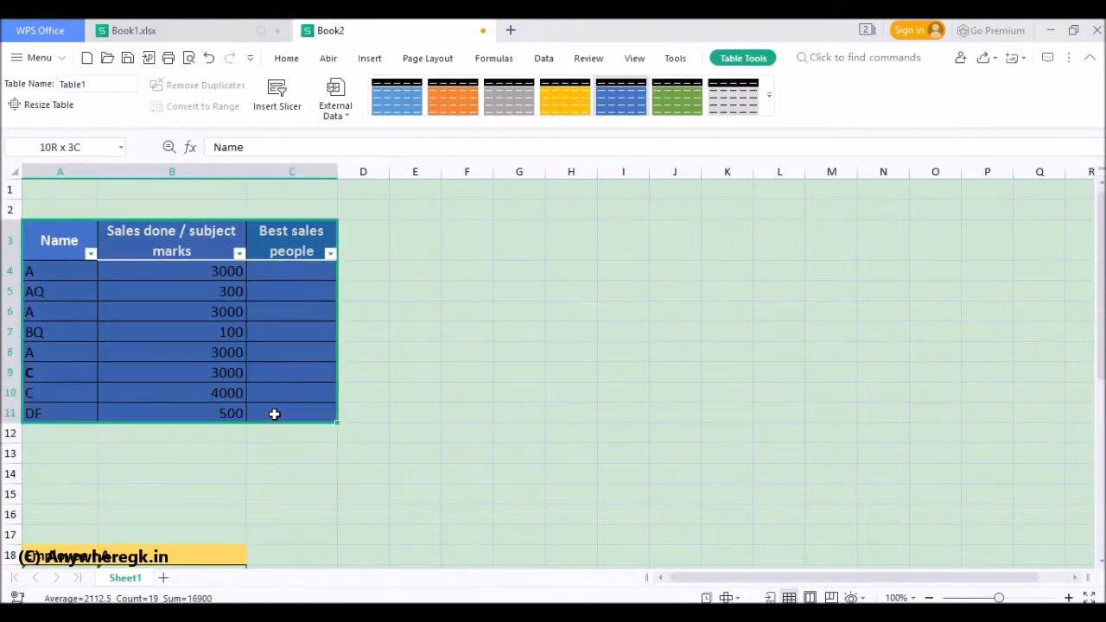
pyautogui.click(286, 58)
pyautogui.click(291, 105)
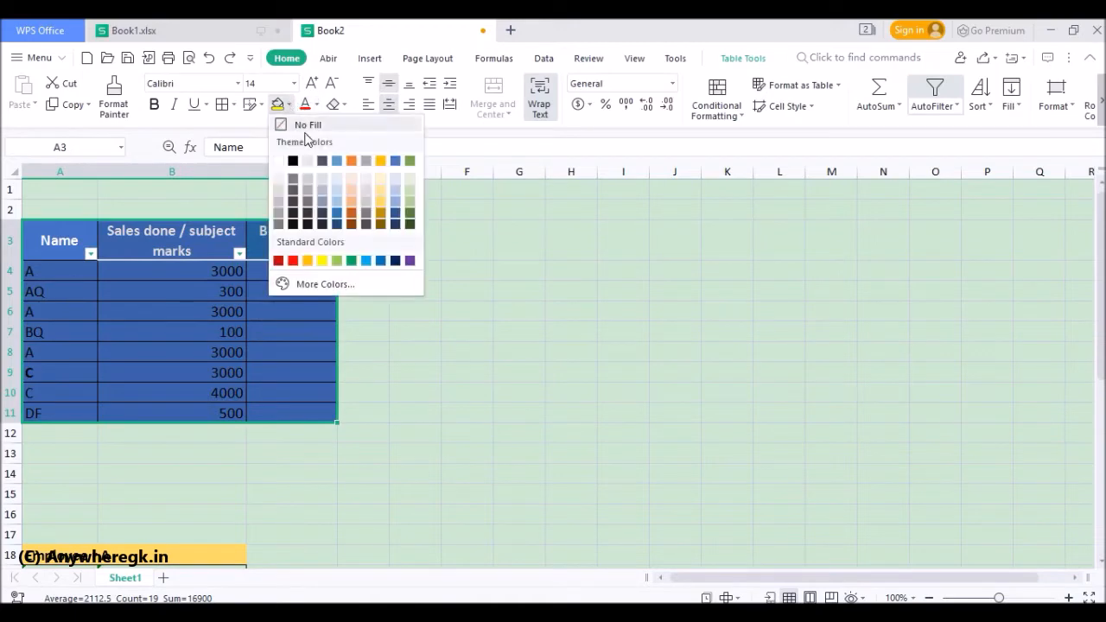
pyautogui.click(308, 126)
pyautogui.click(363, 222)
# Fill the table's data rows A4:C11 with white
pyautogui.moveTo(57, 274); pyautogui.dragTo(316, 398)
pyautogui.moveTo(66, 275); pyautogui.dragTo(273, 413)
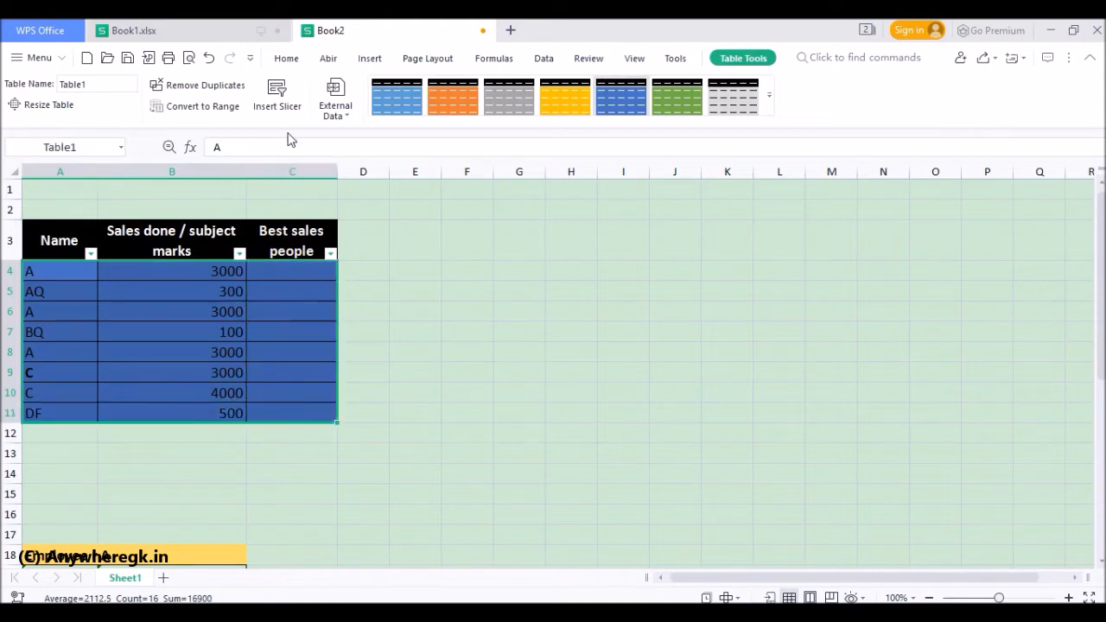
pyautogui.click(287, 59)
pyautogui.click(290, 104)
pyautogui.click(290, 162)
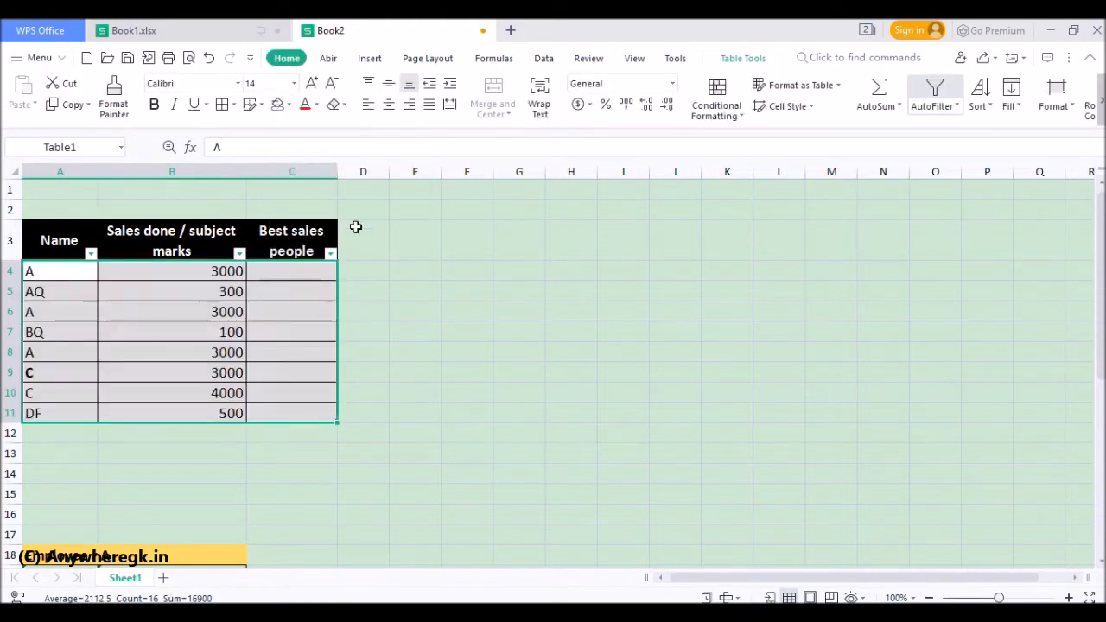
pyautogui.click(351, 234)
# Enter R in cell A12 directly below the sales table as a trial row, and undo the entry
pyautogui.scroll(-1, 240, 337)
pyautogui.scroll(1, 241, 343)
pyautogui.scroll(-1, 260, 345)
pyautogui.scroll(1, 306, 353)
pyautogui.click(74, 429)
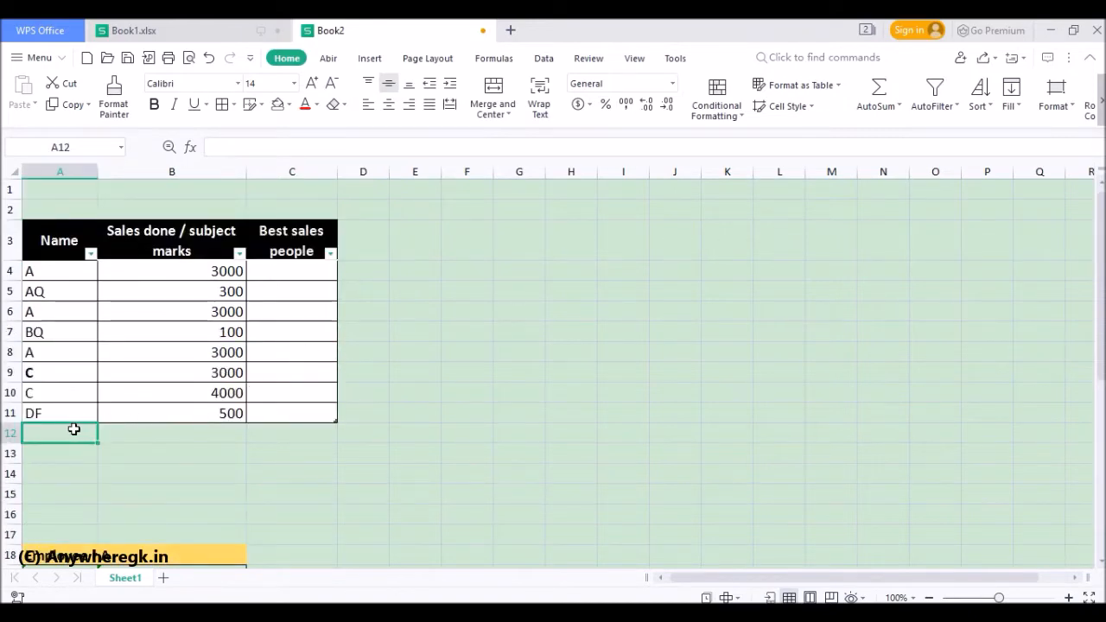
pyautogui.write('R')
pyautogui.click(75, 429)
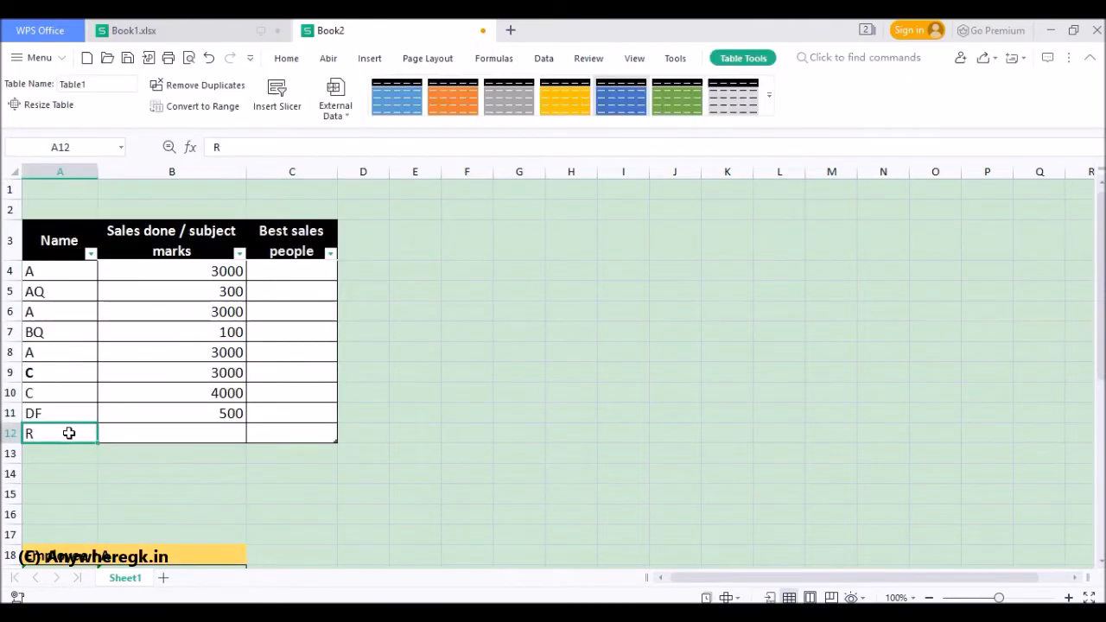
pyautogui.hotkey('ctrl', 'z')
# Auto-fit the width of column A to the employee summary labels
pyautogui.scroll(-1, 282, 485)
pyautogui.click(282, 469)
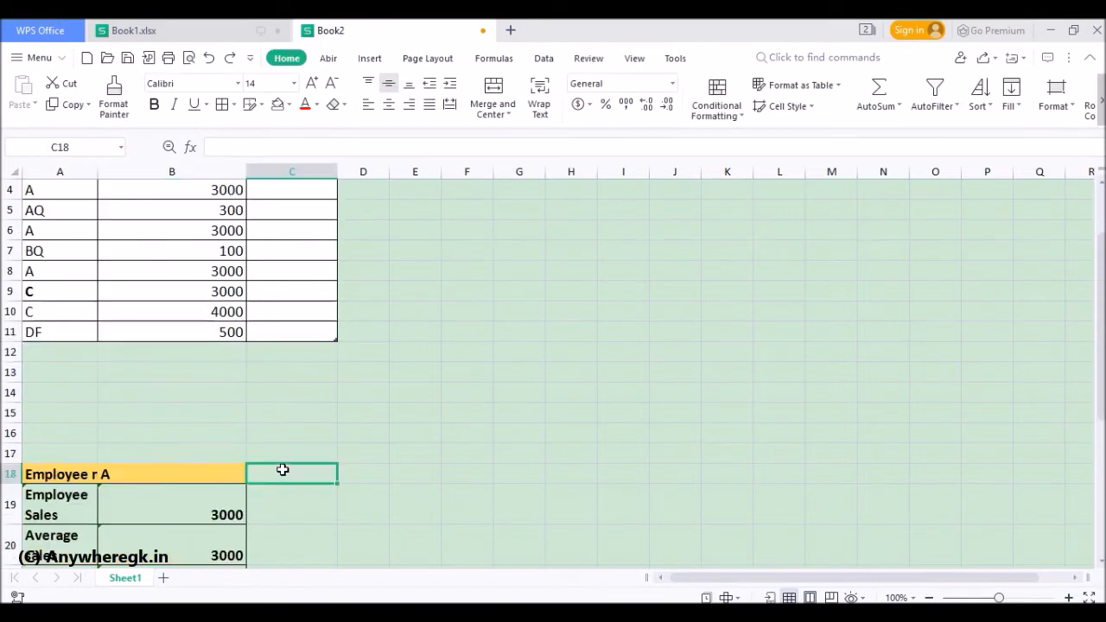
pyautogui.scroll(-3, 282, 469)
pyautogui.doubleClick(102, 171)
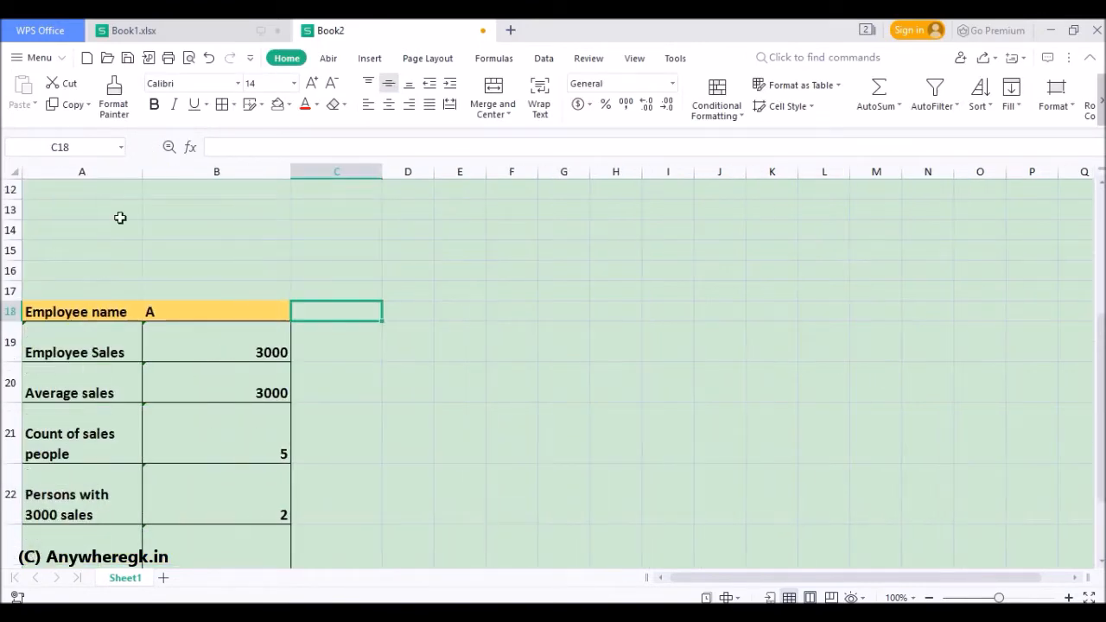
# Examine the options in the Employee name drop-down list in cell B18
pyautogui.scroll(-1, 158, 314)
pyautogui.click(197, 277)
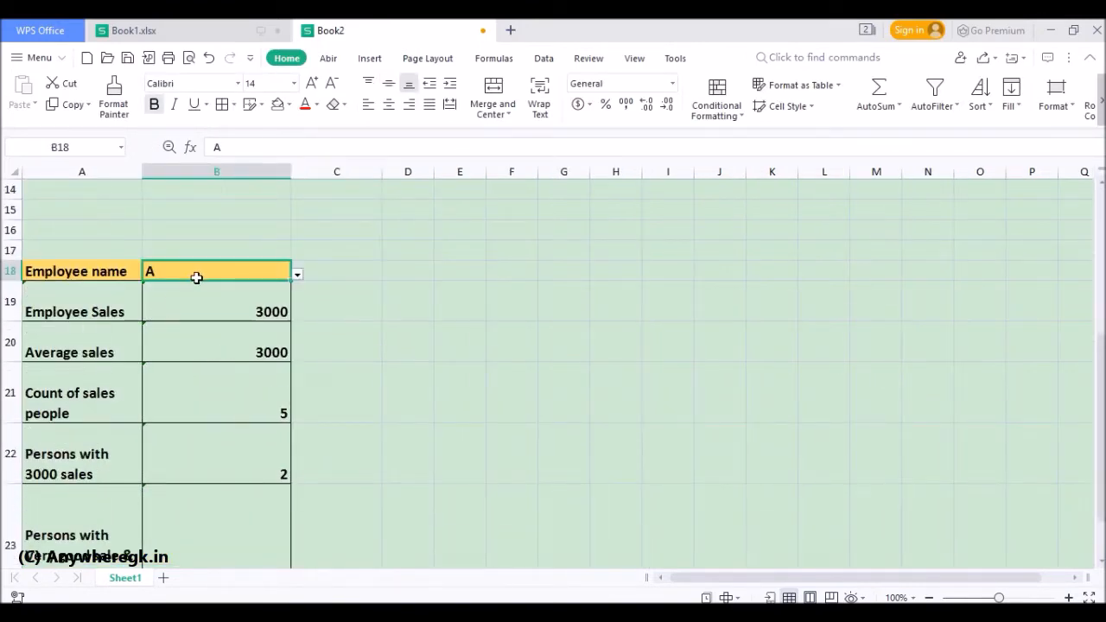
pyautogui.click(297, 272)
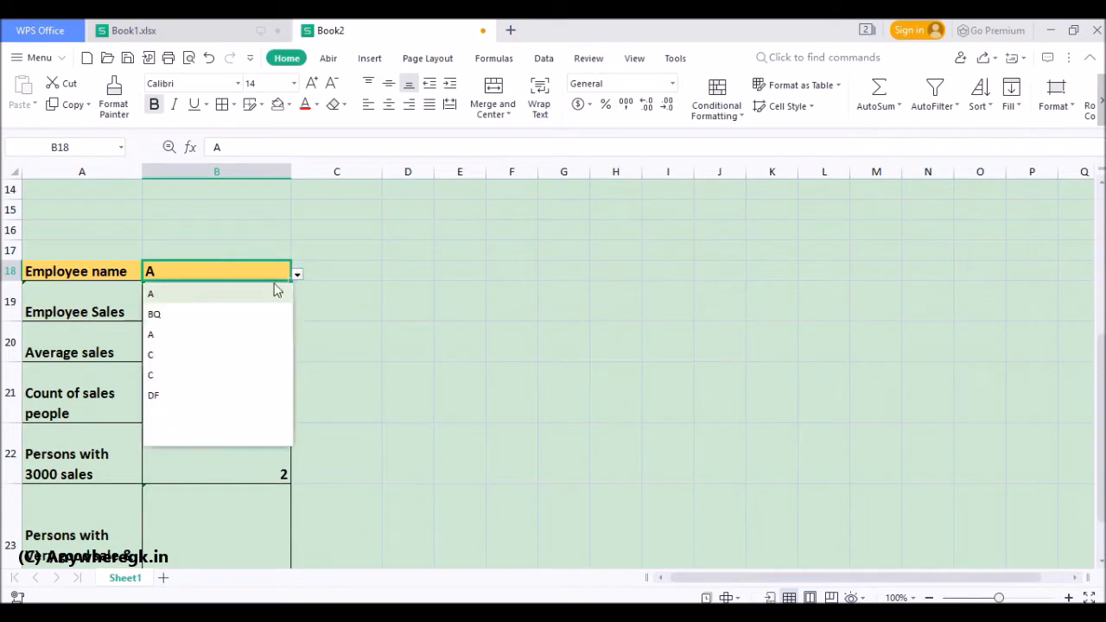
pyautogui.click(396, 307)
# Clear all contents and formatting from the employee summary values B18:B23
pyautogui.moveTo(288, 270); pyautogui.dragTo(272, 536)
pyautogui.click(1056, 95)
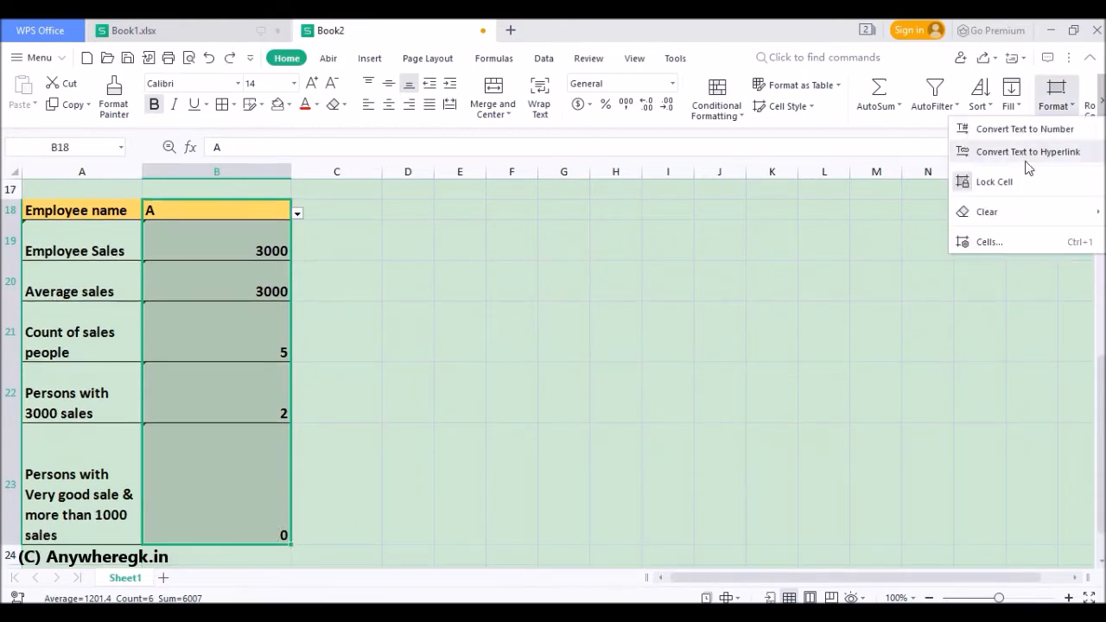
pyautogui.click(939, 215)
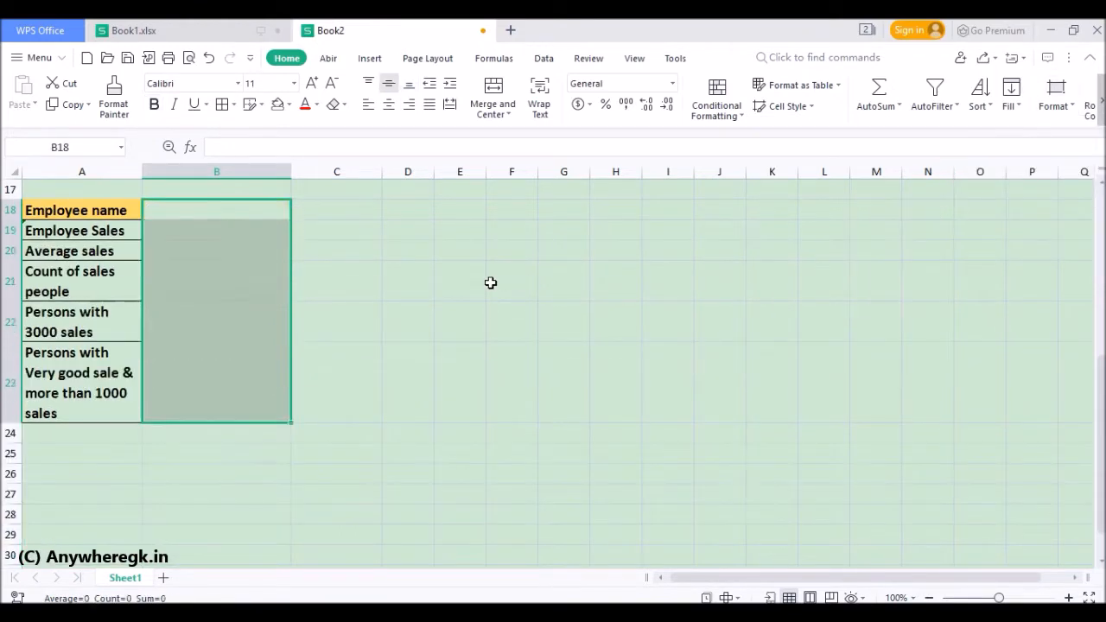
pyautogui.click(490, 282)
# Apply borders to every cell in the emptied summary range B18:B23
pyautogui.click(182, 216)
pyautogui.moveTo(182, 217); pyautogui.dragTo(219, 388)
pyautogui.click(222, 105)
pyautogui.click(319, 221)
pyautogui.scroll(5, 227, 227)
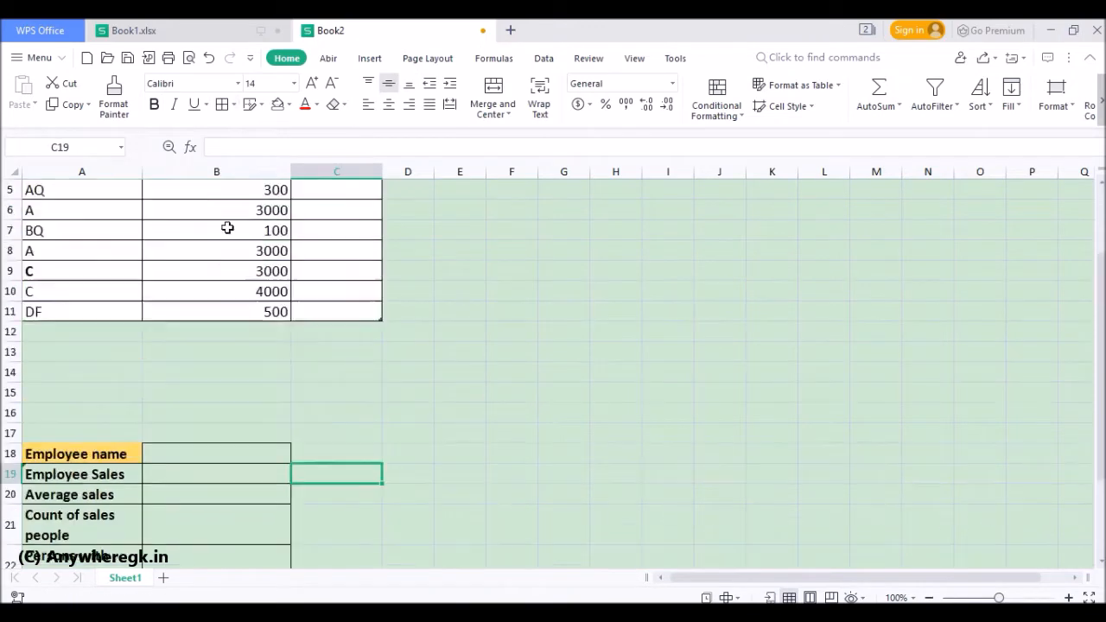
pyautogui.moveTo(102, 270); pyautogui.dragTo(102, 403)
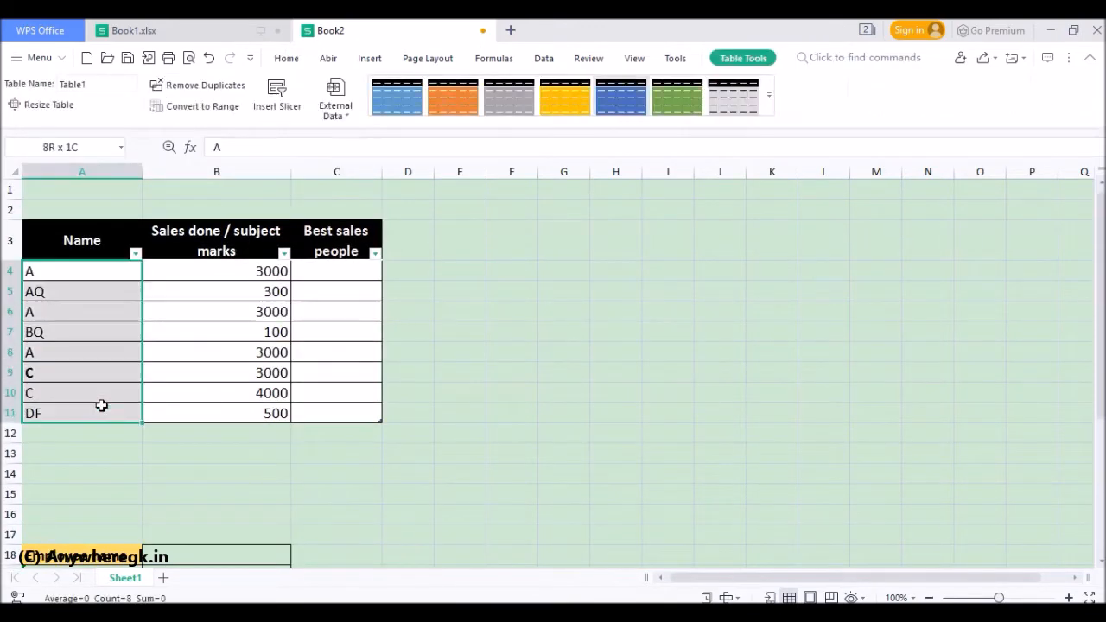
pyautogui.scroll(-3, 205, 417)
pyautogui.click(229, 393)
pyautogui.scroll(3, 316, 252)
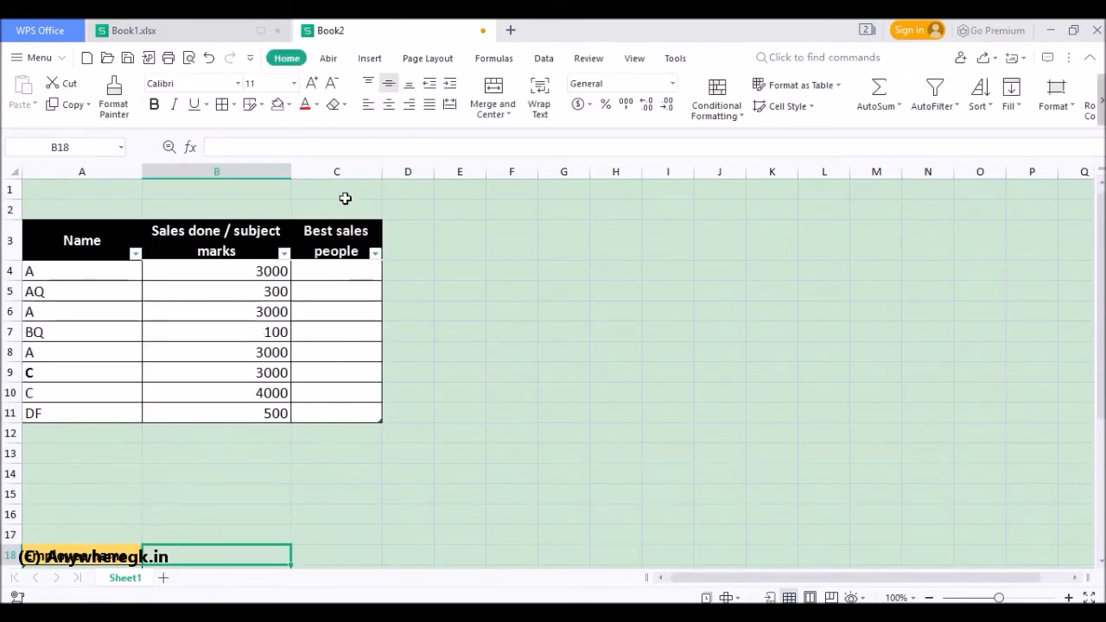
pyautogui.scroll(-1, 153, 285)
pyautogui.scroll(1, 203, 390)
# Copy the employee summary block A18:B23 and paste it beside the sales table, starting at cell F3
pyautogui.scroll(-3, 208, 416)
pyautogui.moveTo(97, 350); pyautogui.dragTo(232, 548)
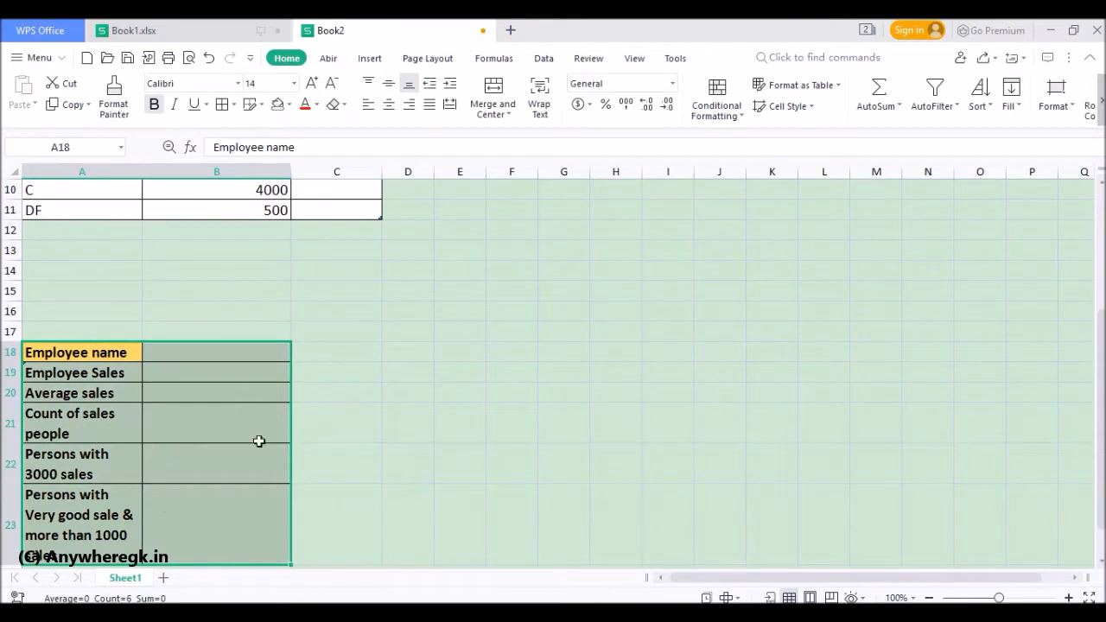
pyautogui.hotkey('ctrl', 'c')
pyautogui.scroll(3, 574, 251)
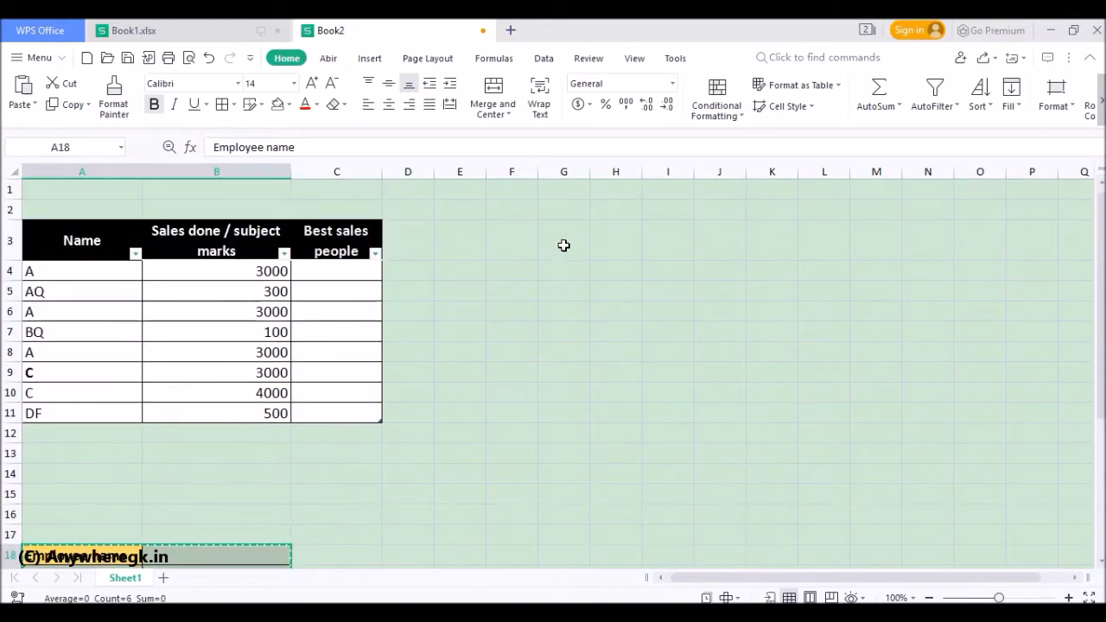
pyautogui.click(564, 246)
pyautogui.click(512, 244)
pyautogui.hotkey('ctrl', 'v')
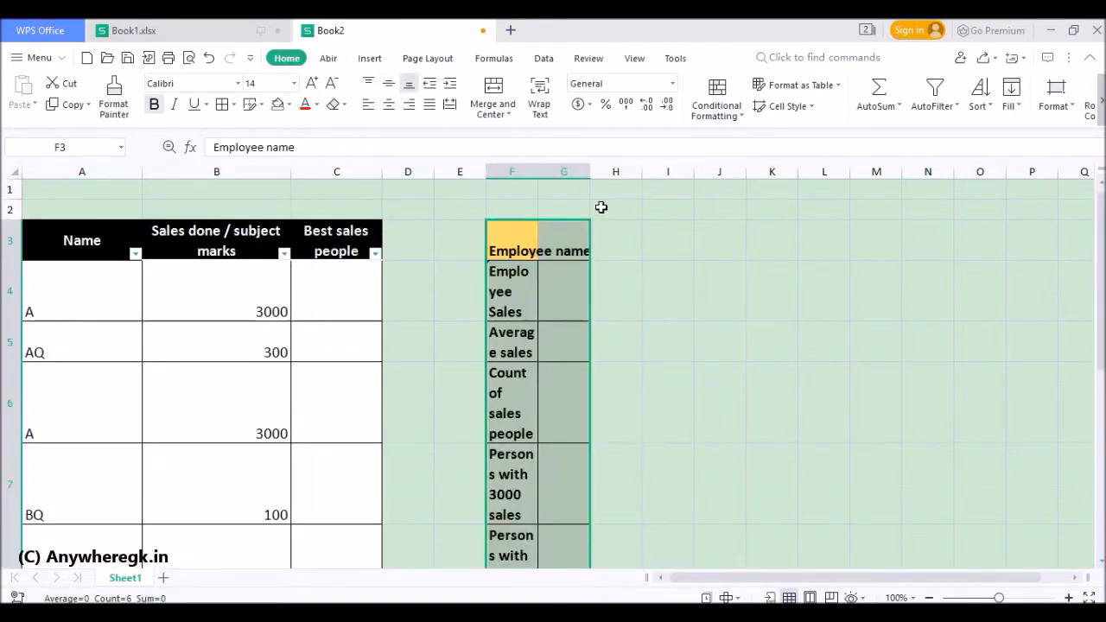
# Auto-fit column F to the pasted summary labels and widen column G
pyautogui.doubleClick(543, 175)
pyautogui.click(645, 246)
pyautogui.moveTo(660, 177); pyautogui.dragTo(702, 177)
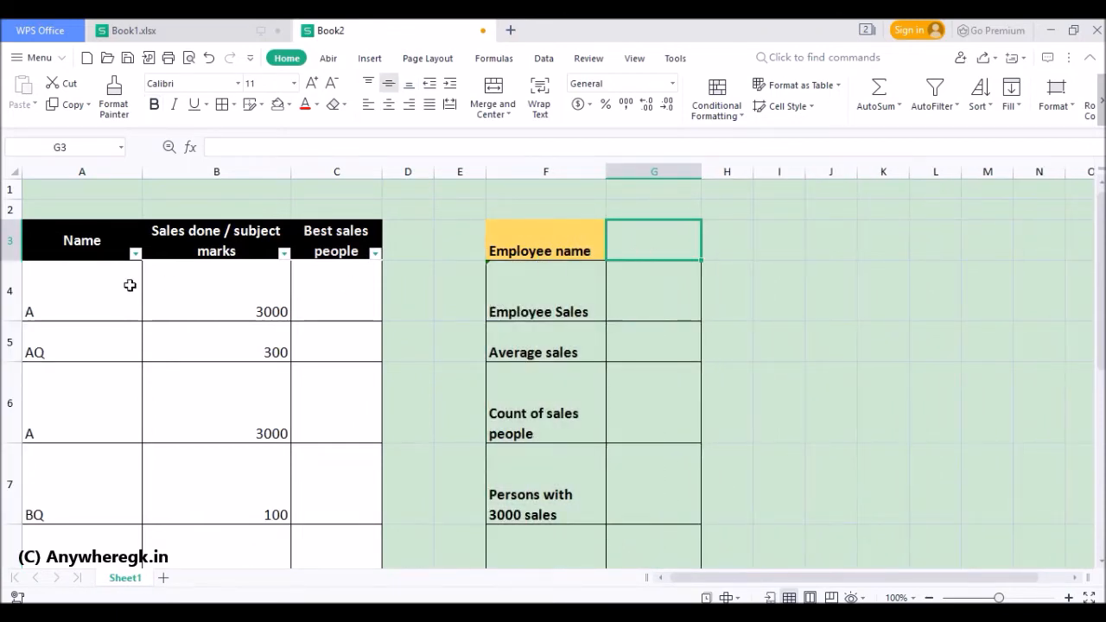
# Set the font size of the entire sheet to 14
pyautogui.scroll(-1, 111, 268)
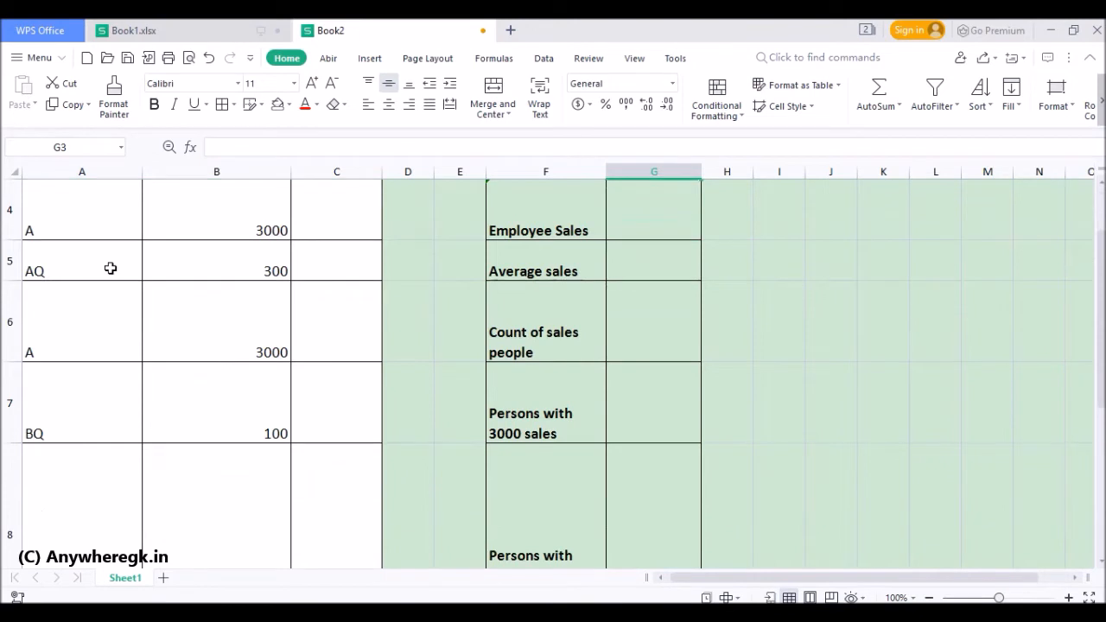
pyautogui.click(25, 161)
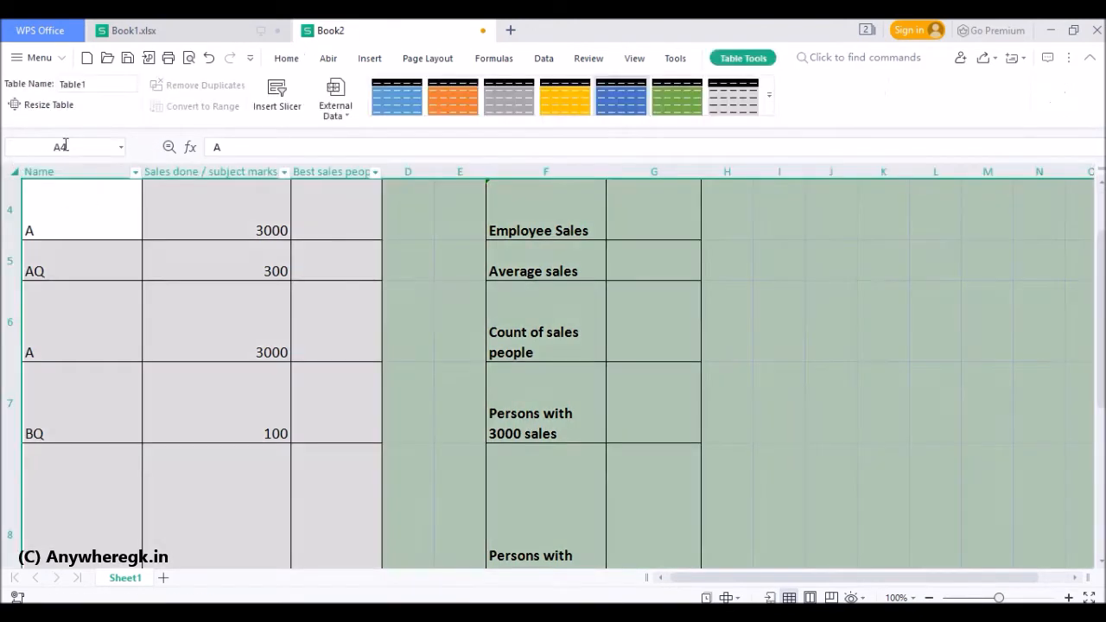
pyautogui.click(287, 59)
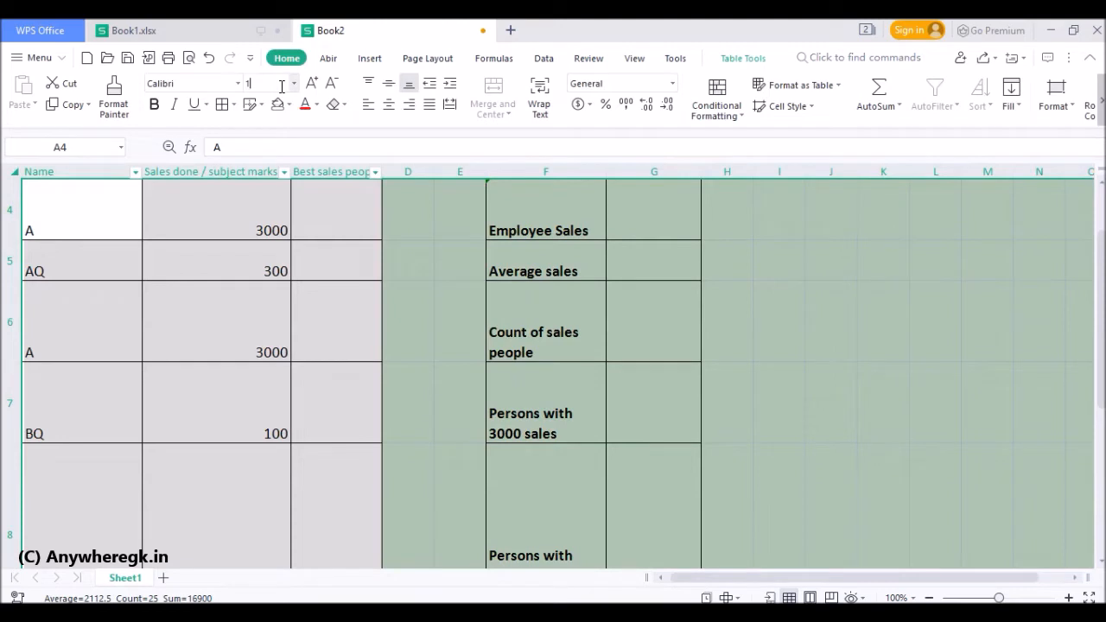
pyautogui.press('Return')
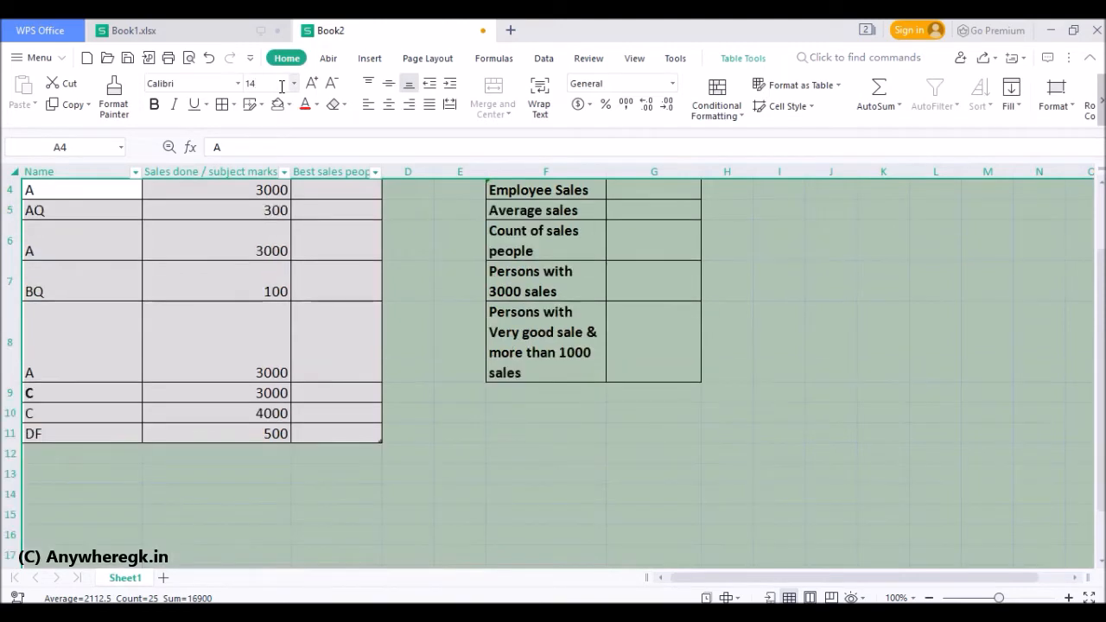
pyautogui.click(402, 246)
pyautogui.hotkey('ctrl', 'z')
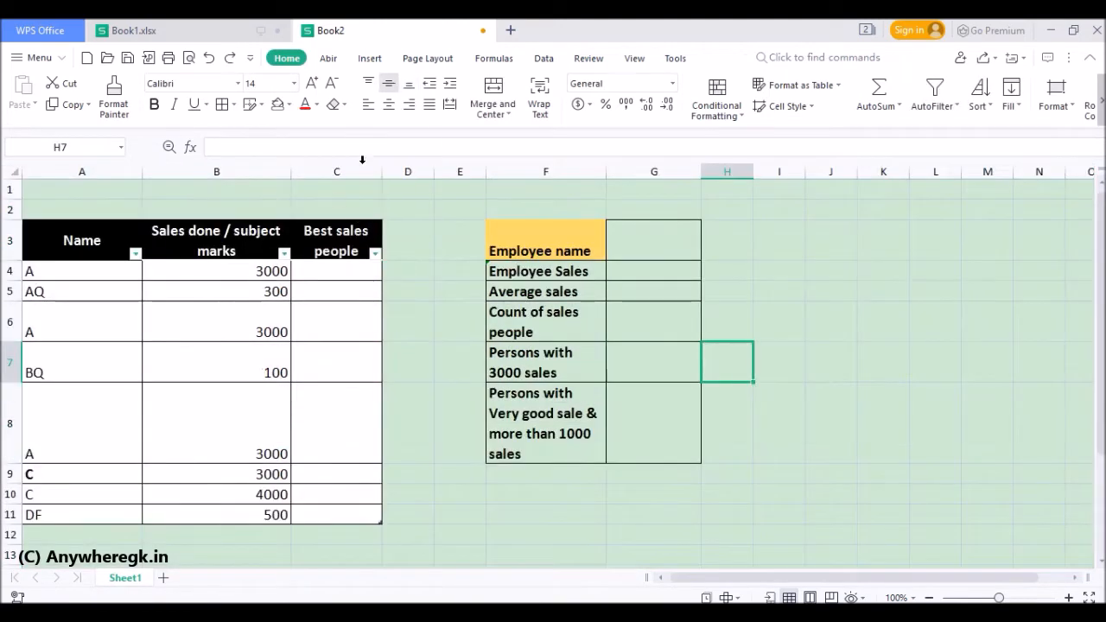
# Add list data validation with an in-cell drop-down to the employee name cell G3, using source =$A$4:$A$11
pyautogui.click(544, 61)
pyautogui.click(579, 104)
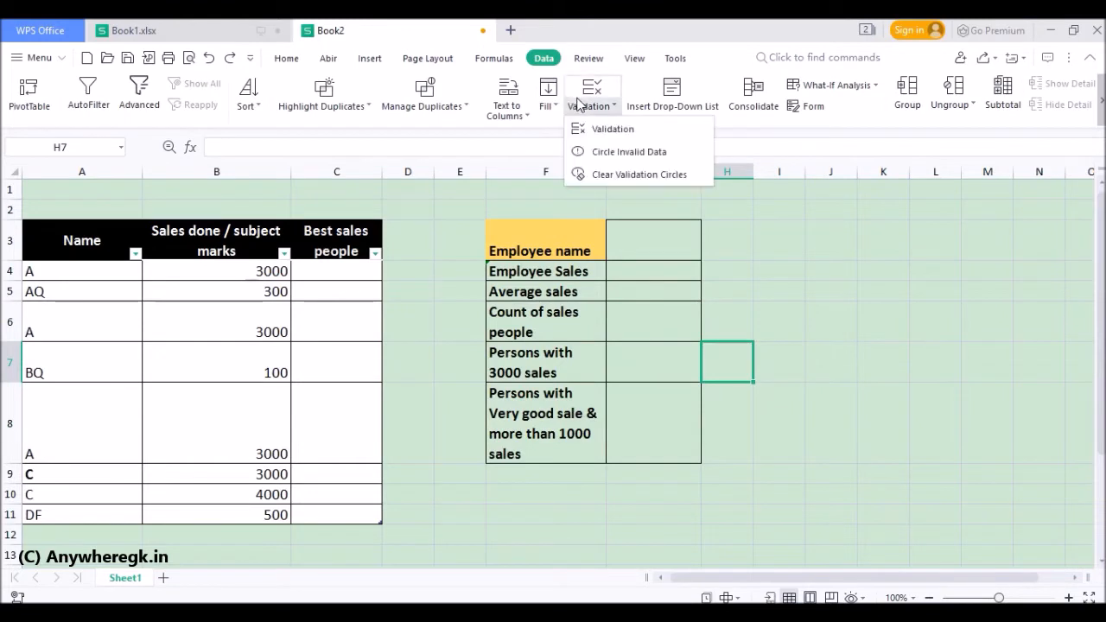
pyautogui.click(851, 272)
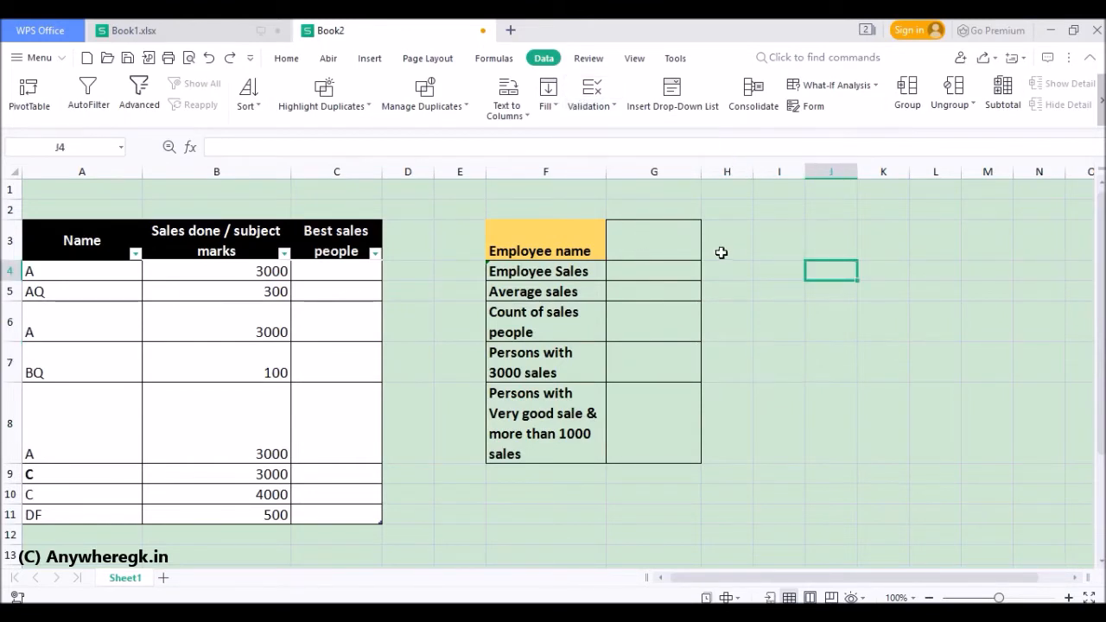
pyautogui.click(674, 242)
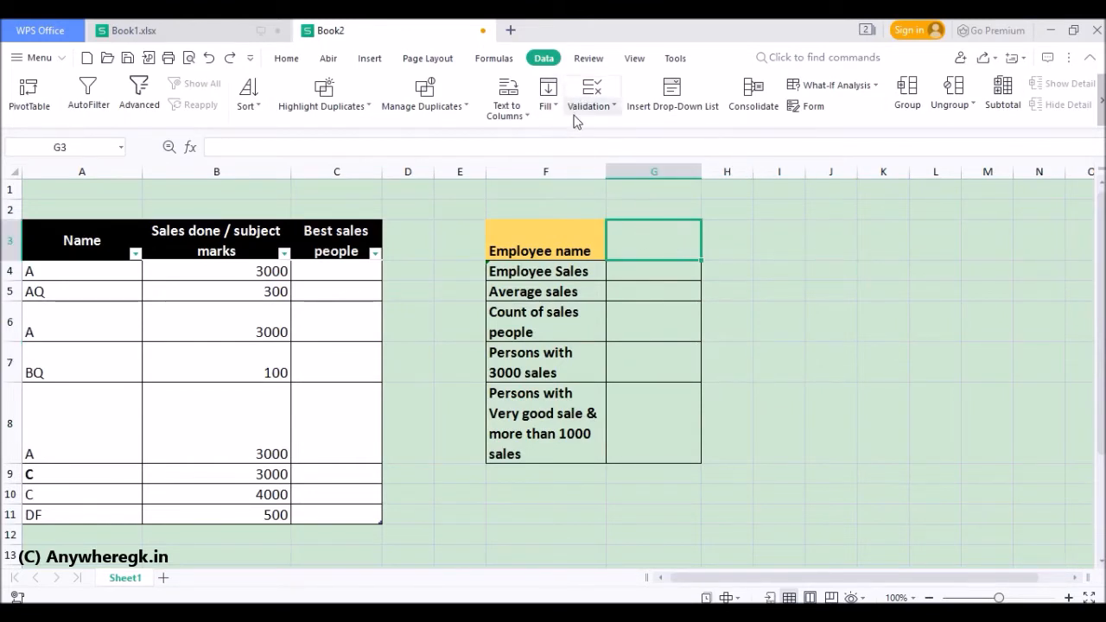
pyautogui.click(592, 91)
pyautogui.click(464, 264)
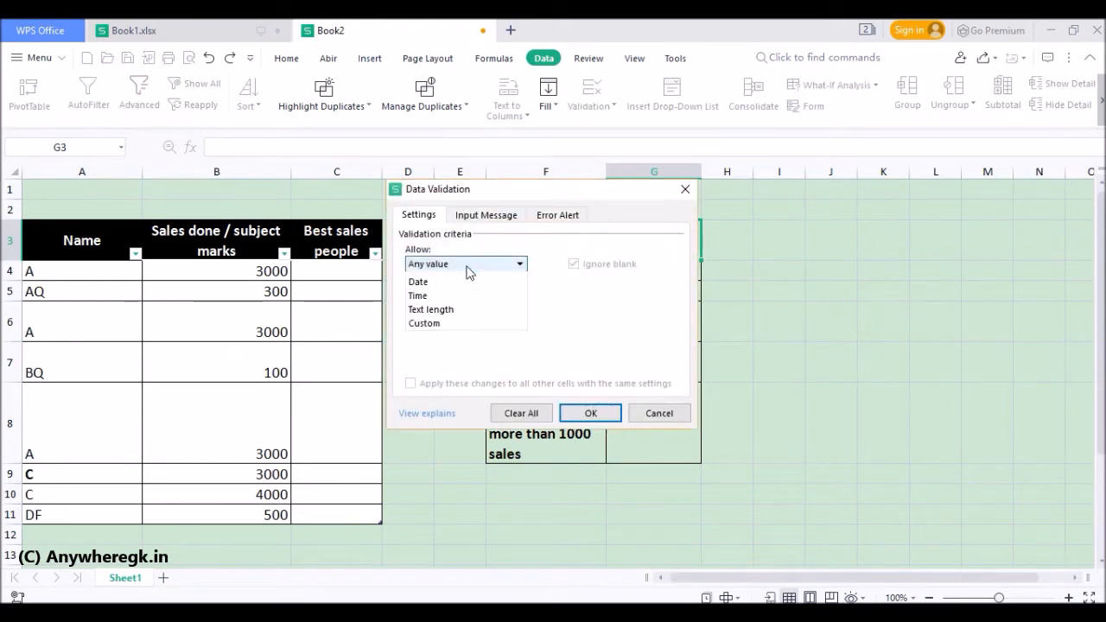
pyautogui.click(440, 320)
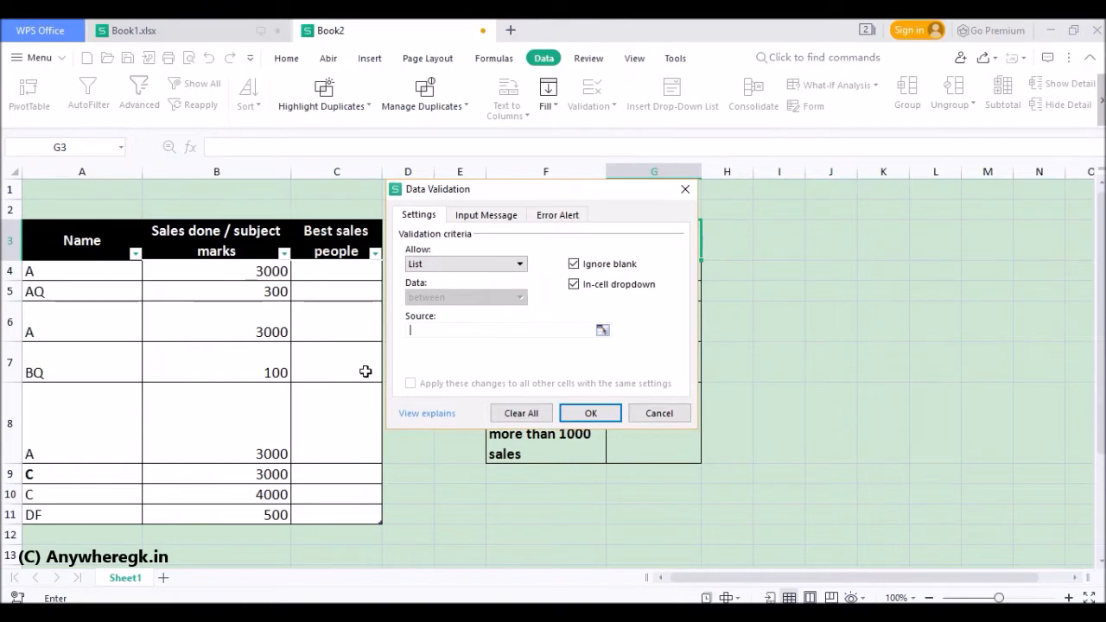
pyautogui.moveTo(116, 276); pyautogui.dragTo(98, 510)
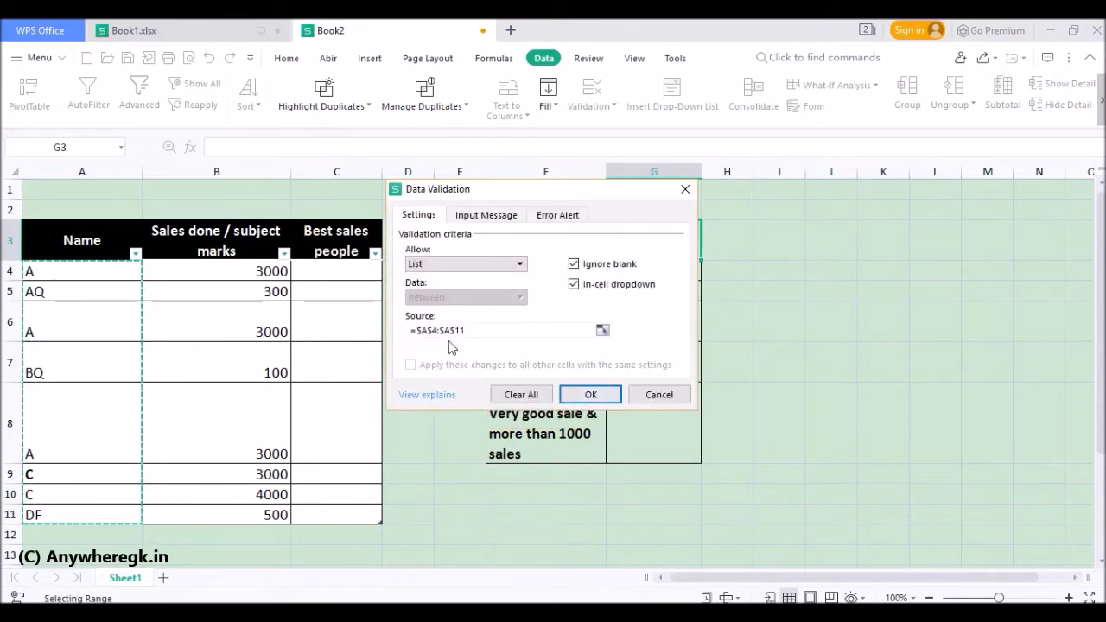
pyautogui.click(481, 337)
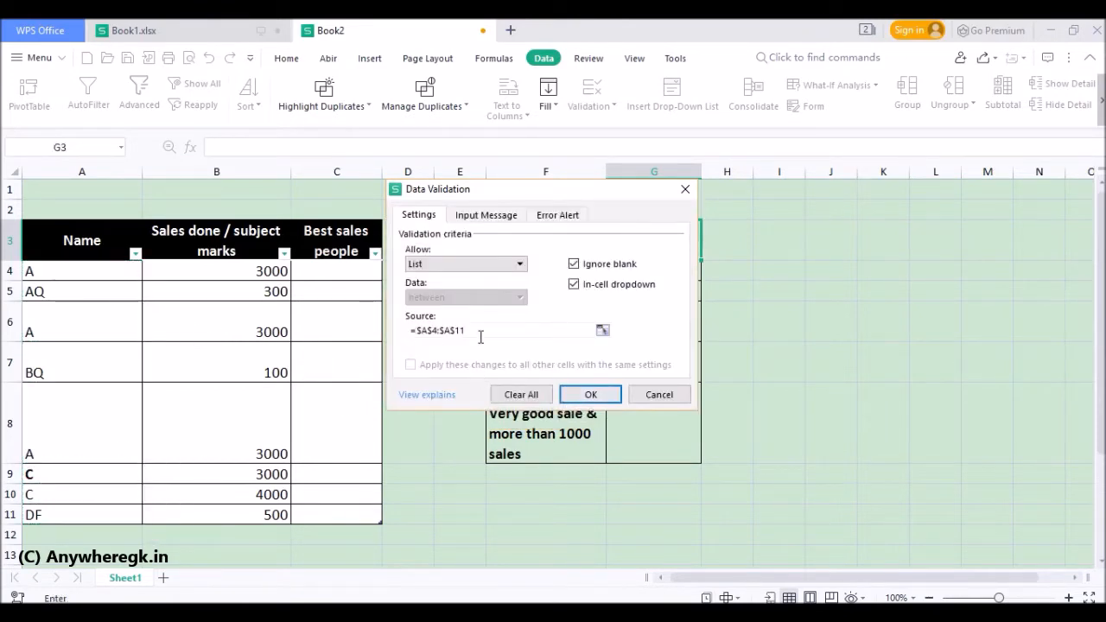
pyautogui.click(590, 395)
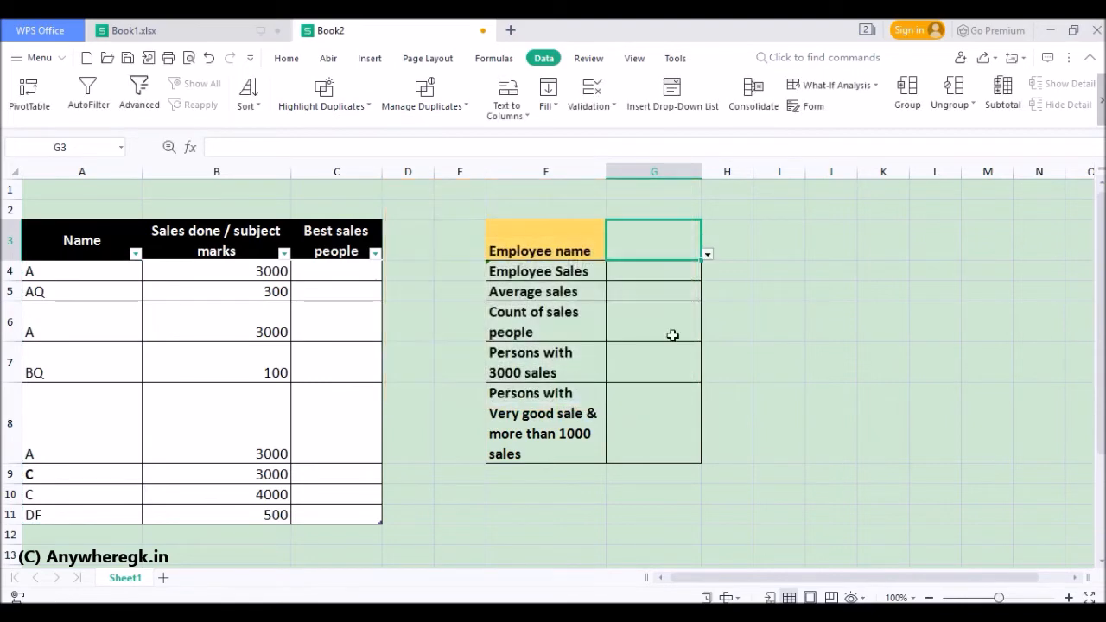
# Choose DF from the employee name drop-down in G3 and reopen the list to review its choices
pyautogui.click(707, 254)
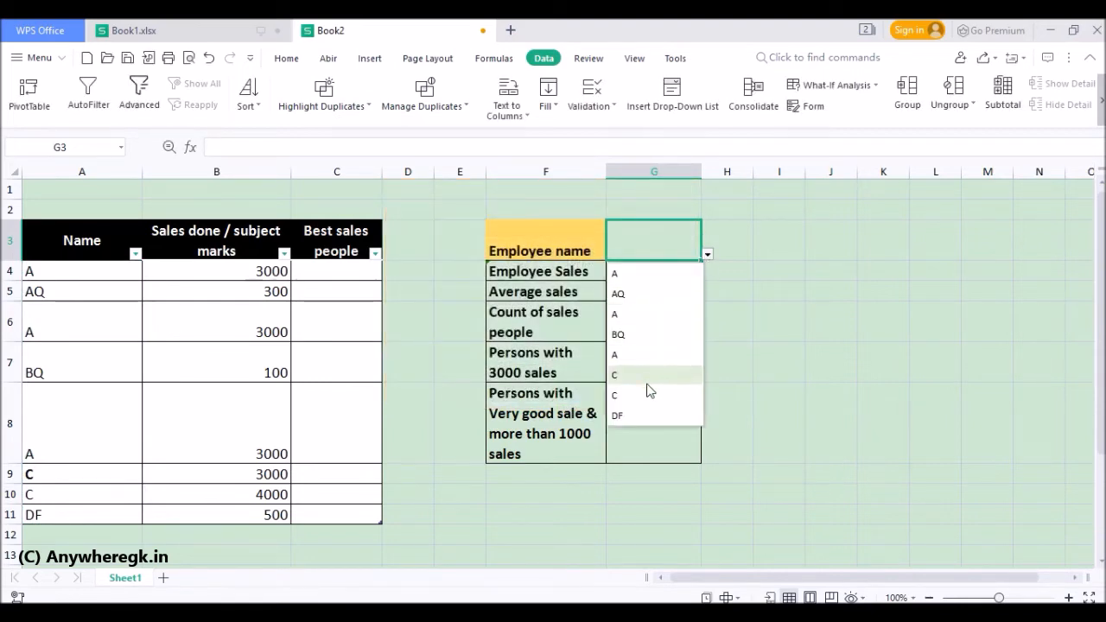
pyautogui.click(669, 415)
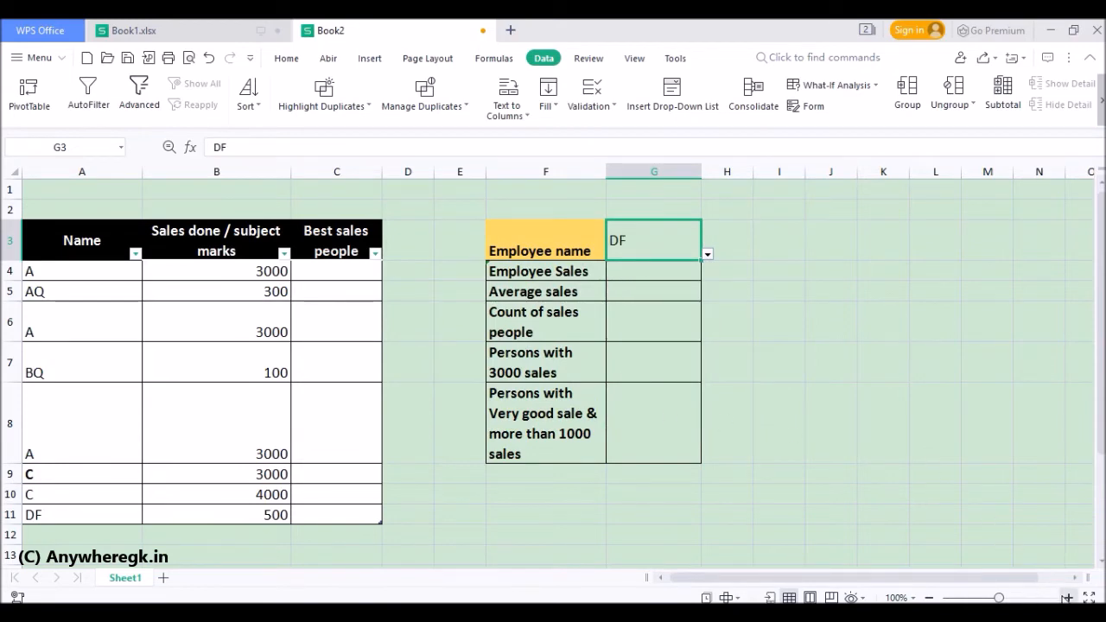
pyautogui.click(1068, 598)
pyautogui.click(1067, 599)
pyautogui.click(1067, 598)
pyautogui.click(1068, 599)
pyautogui.click(989, 292)
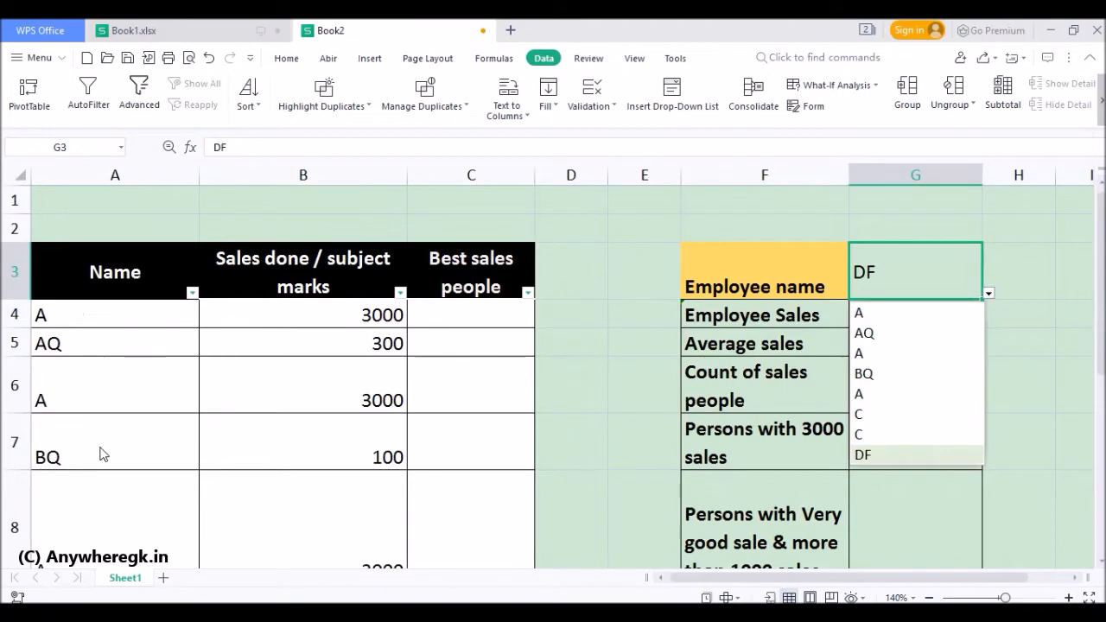
# Test the G3 drop-down list by temporarily changing the name in A5 to BQ, and undo that change
pyautogui.scroll(-1, 108, 398)
pyautogui.click(125, 304)
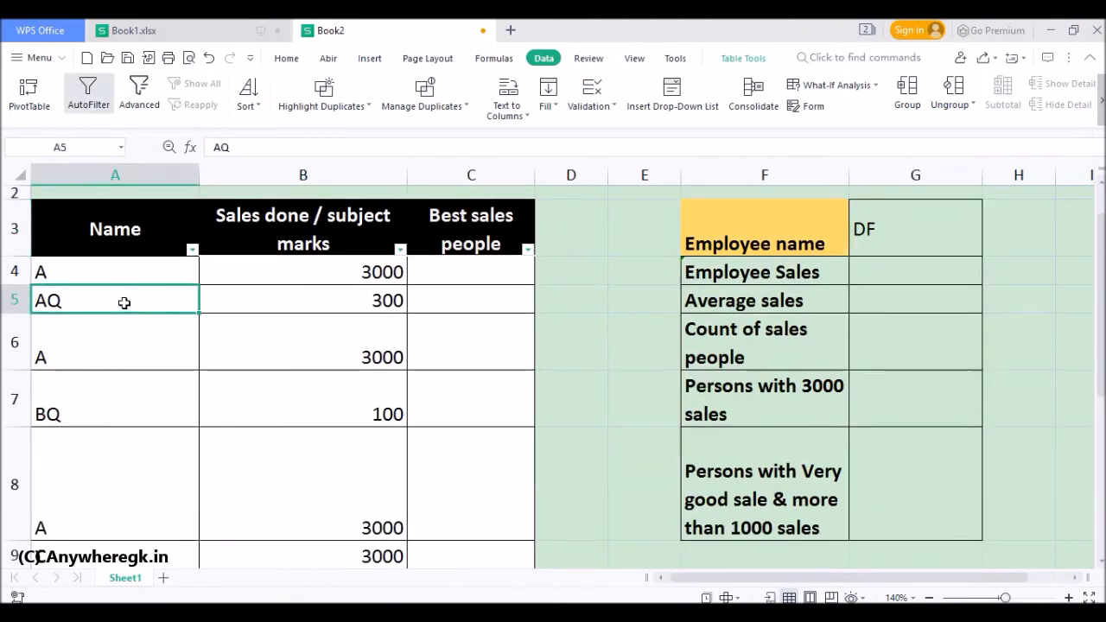
pyautogui.write('B')
pyautogui.click(699, 337)
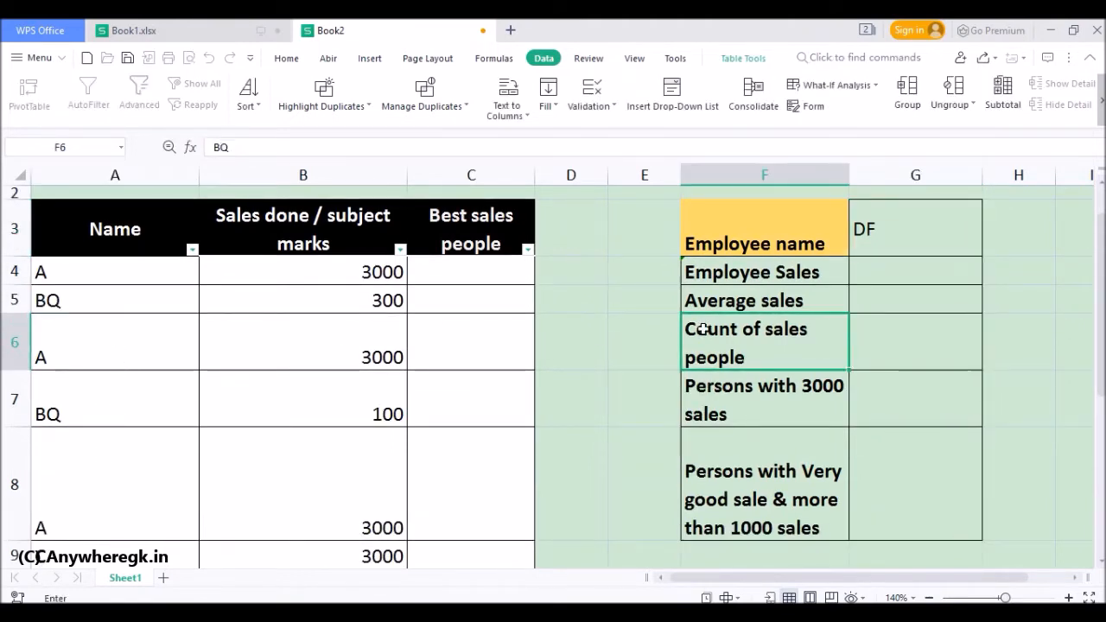
pyautogui.click(912, 243)
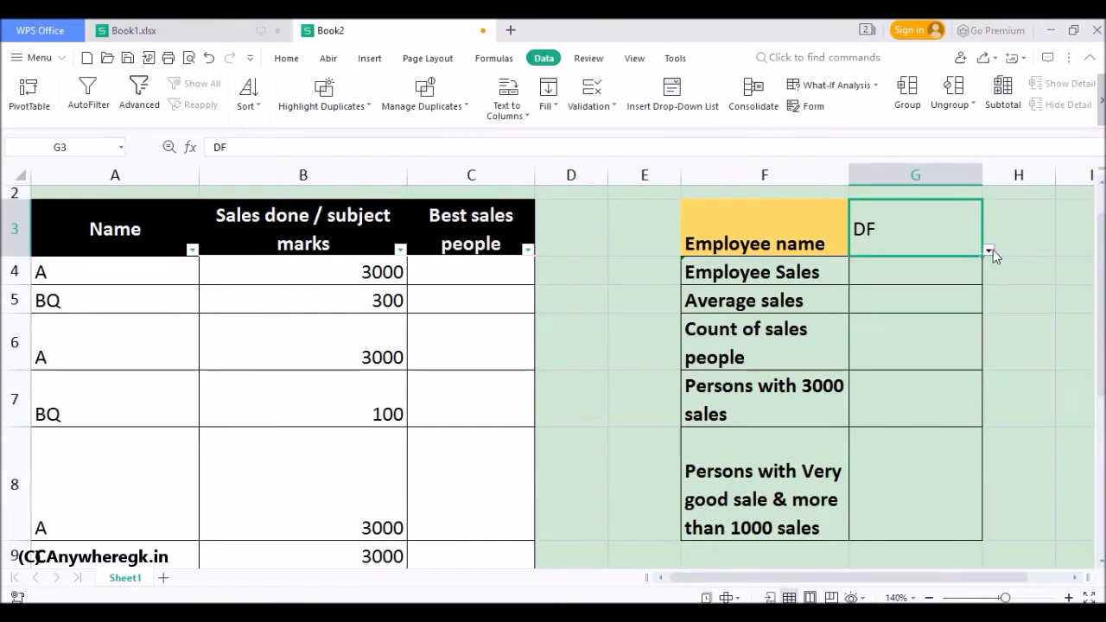
pyautogui.click(991, 250)
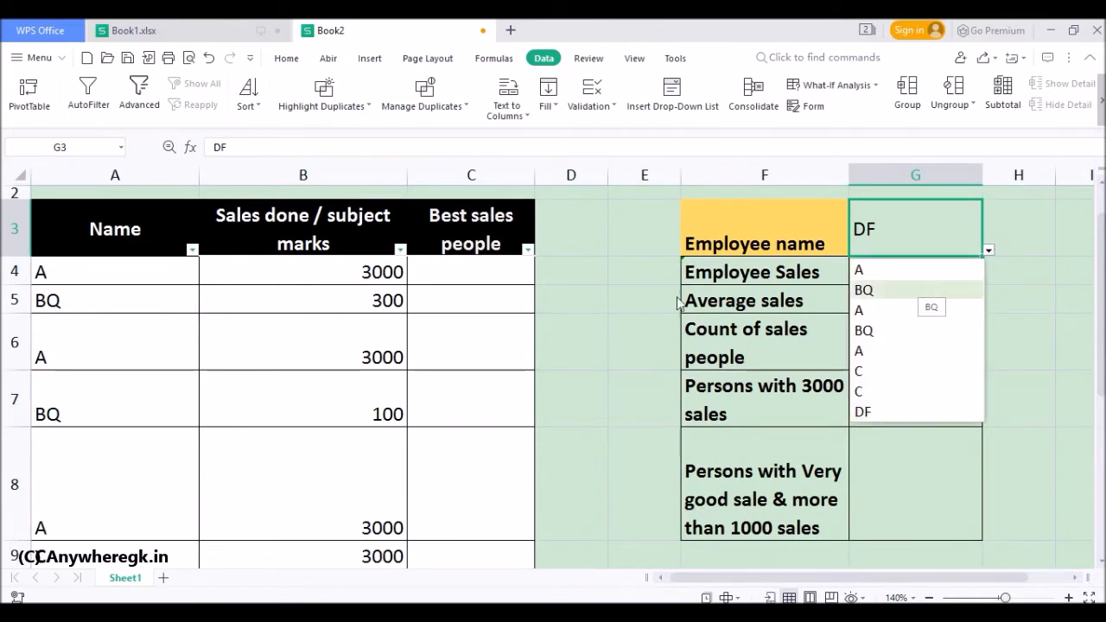
pyautogui.click(612, 298)
pyautogui.hotkey('ctrl', 'z')
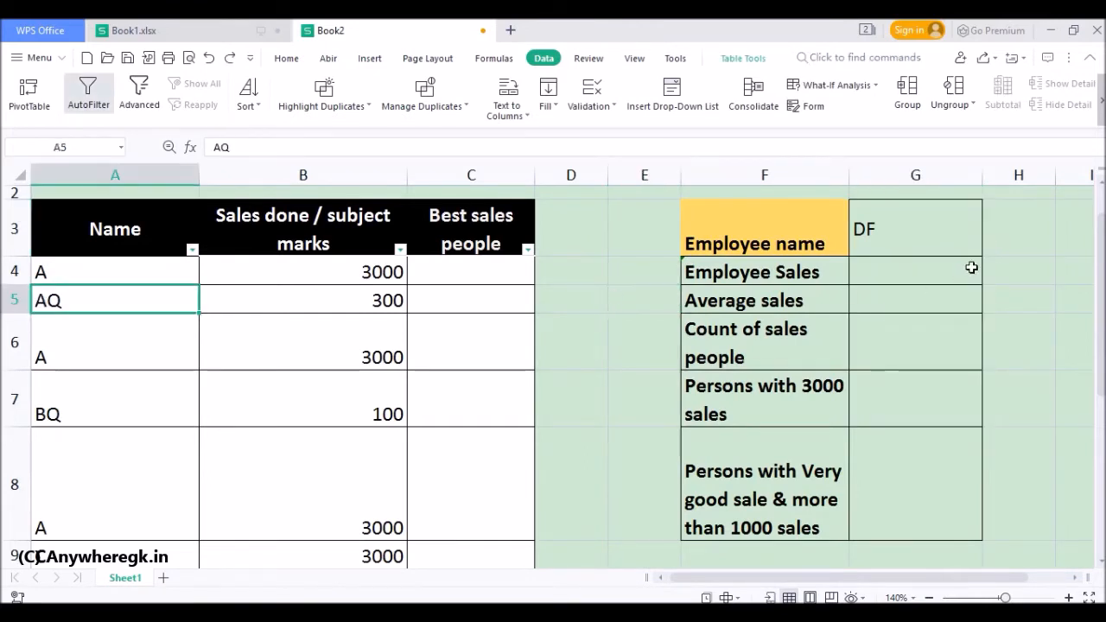
# Select A as the employee name in cell G3 from its drop-down list
pyautogui.scroll(-1, 567, 341)
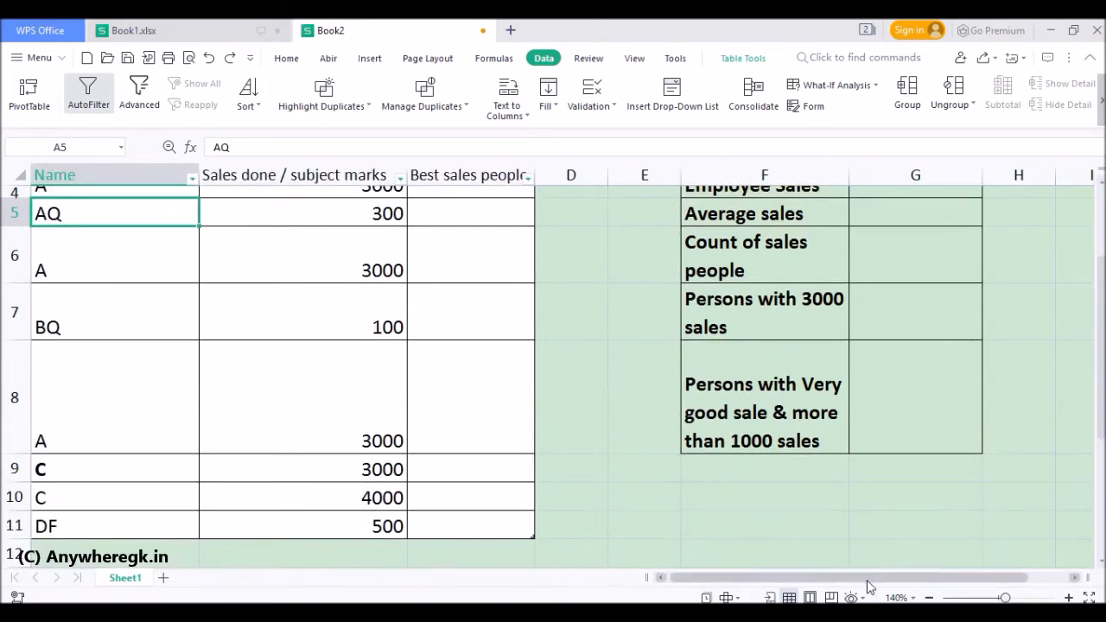
pyautogui.click(929, 598)
pyautogui.click(928, 597)
pyautogui.click(929, 597)
pyautogui.click(928, 597)
pyautogui.scroll(1, 371, 383)
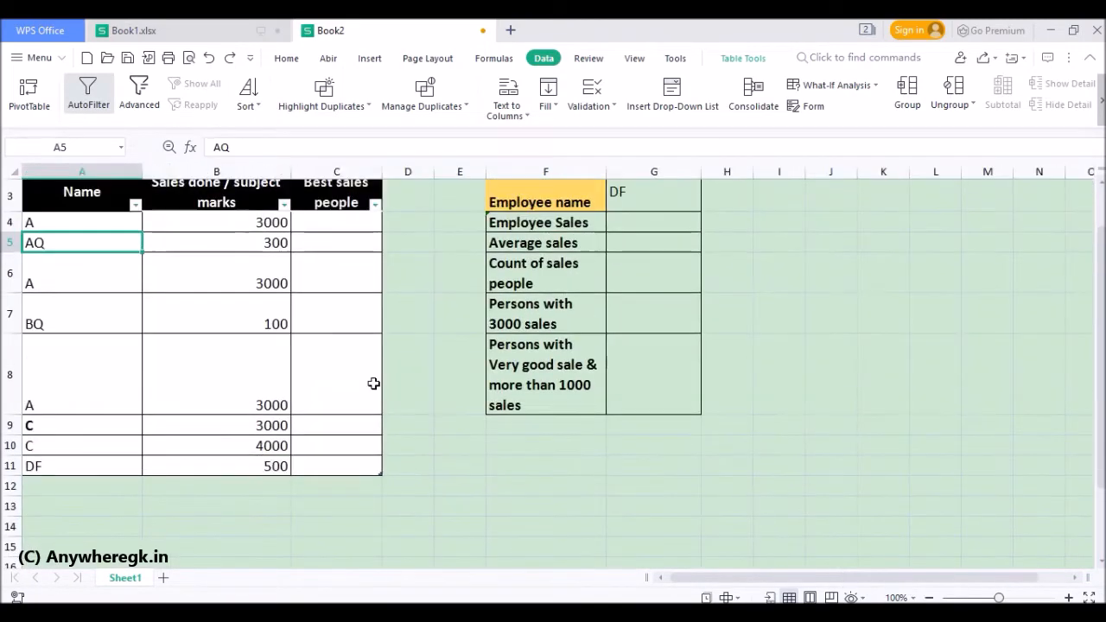
pyautogui.click(640, 239)
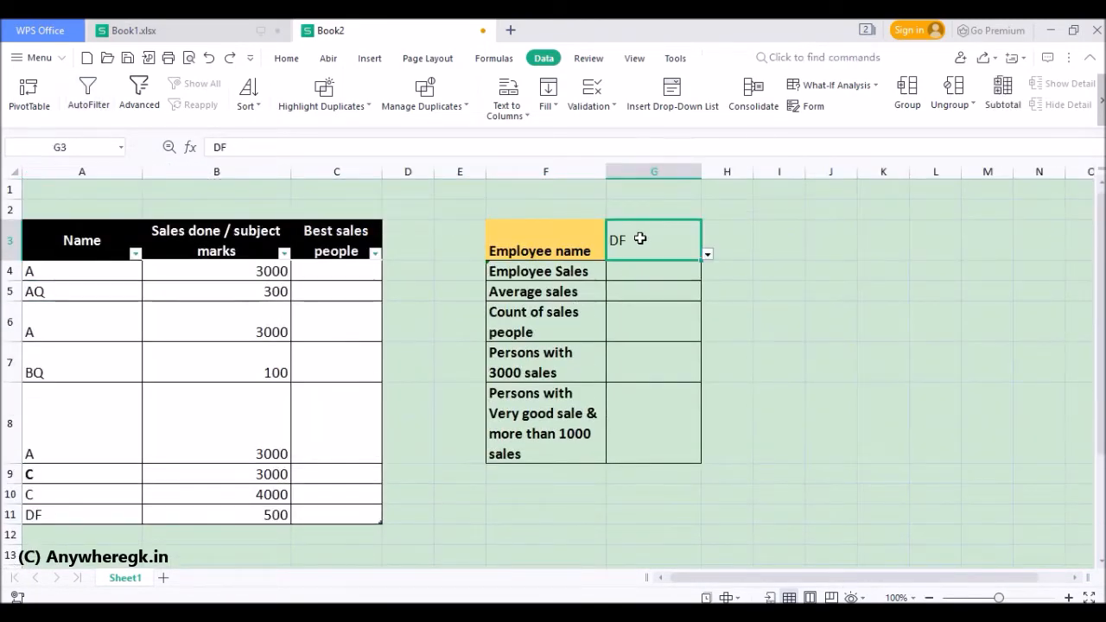
pyautogui.click(707, 254)
pyautogui.click(654, 289)
pyautogui.doubleClick(678, 244)
pyautogui.press('BackSpace')
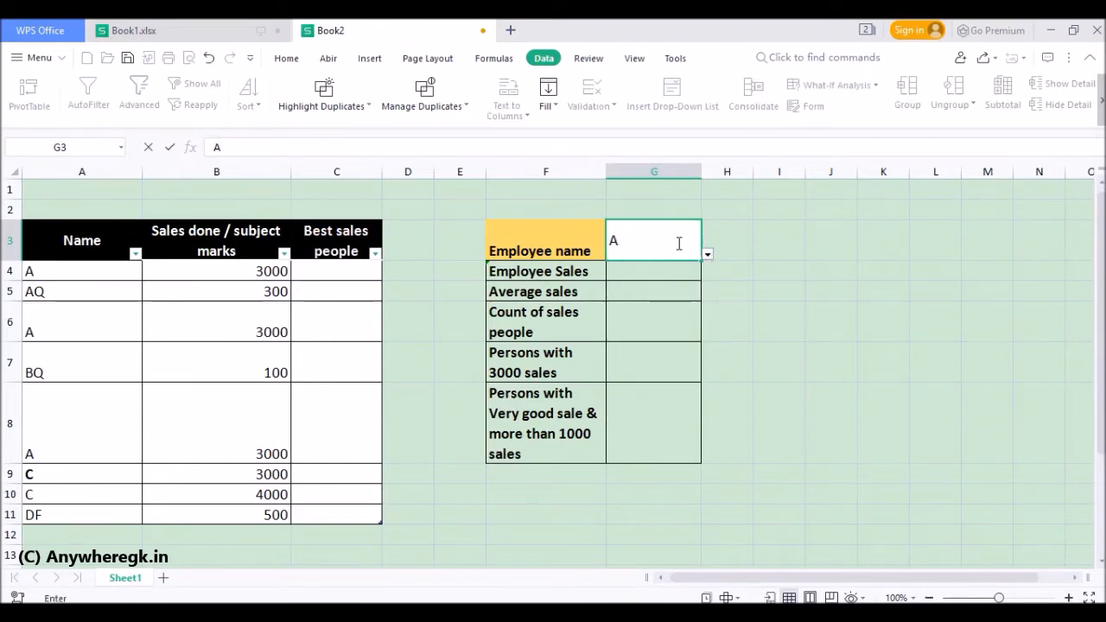
pyautogui.press('Return')
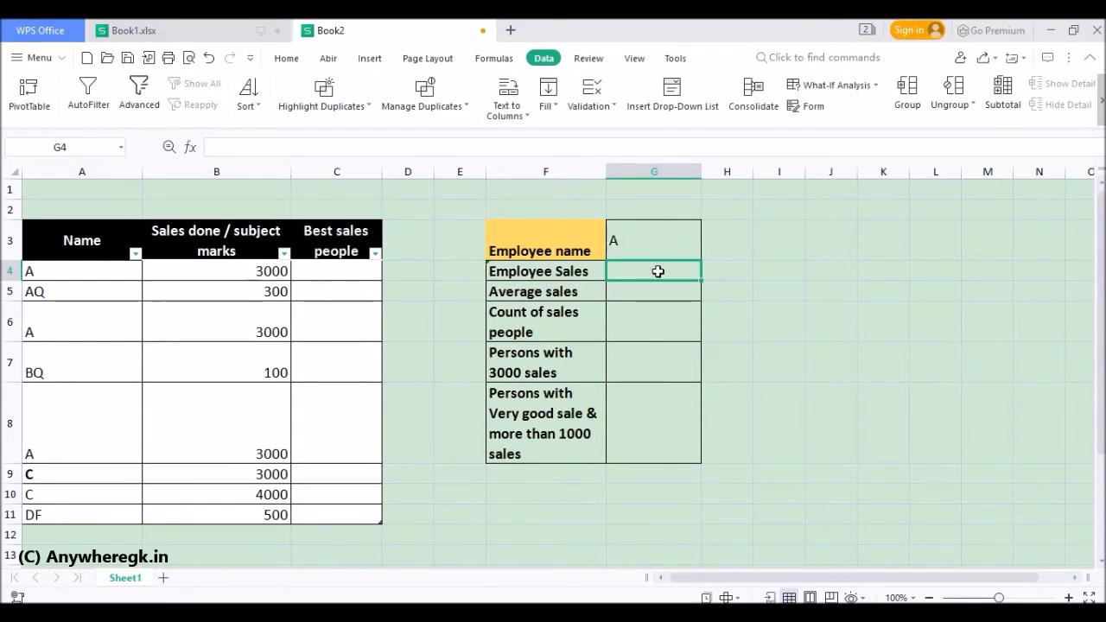
# Examine the Employee Sales SUMIF formula in B18 of Book1 and the range, criteria and sum range it refers to
pyautogui.click(196, 29)
pyautogui.click(311, 408)
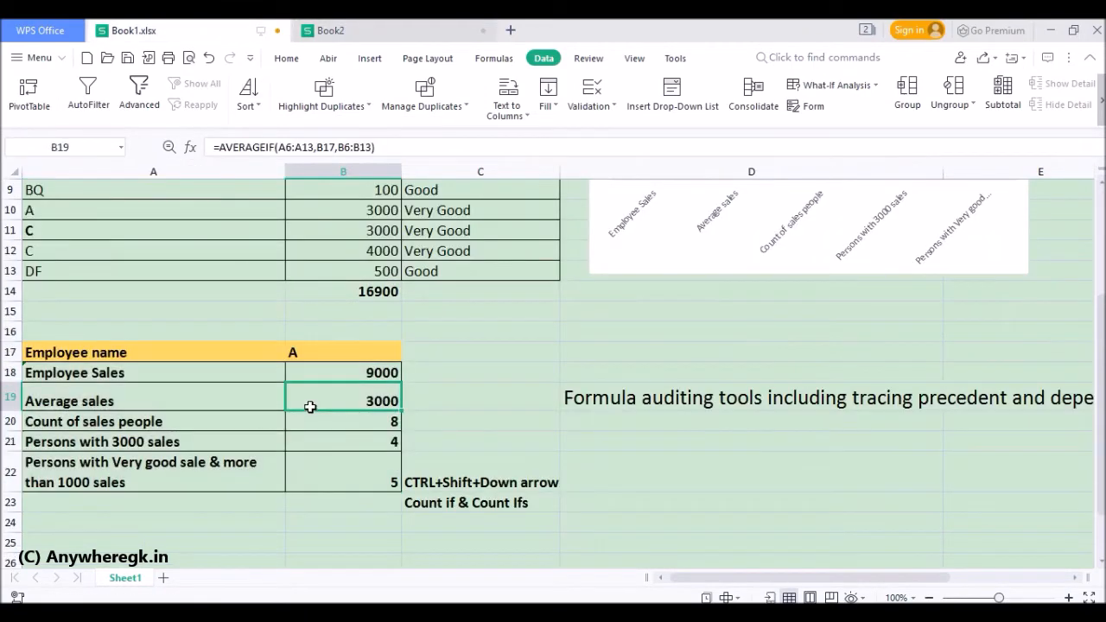
pyautogui.click(346, 30)
pyautogui.doubleClick(639, 270)
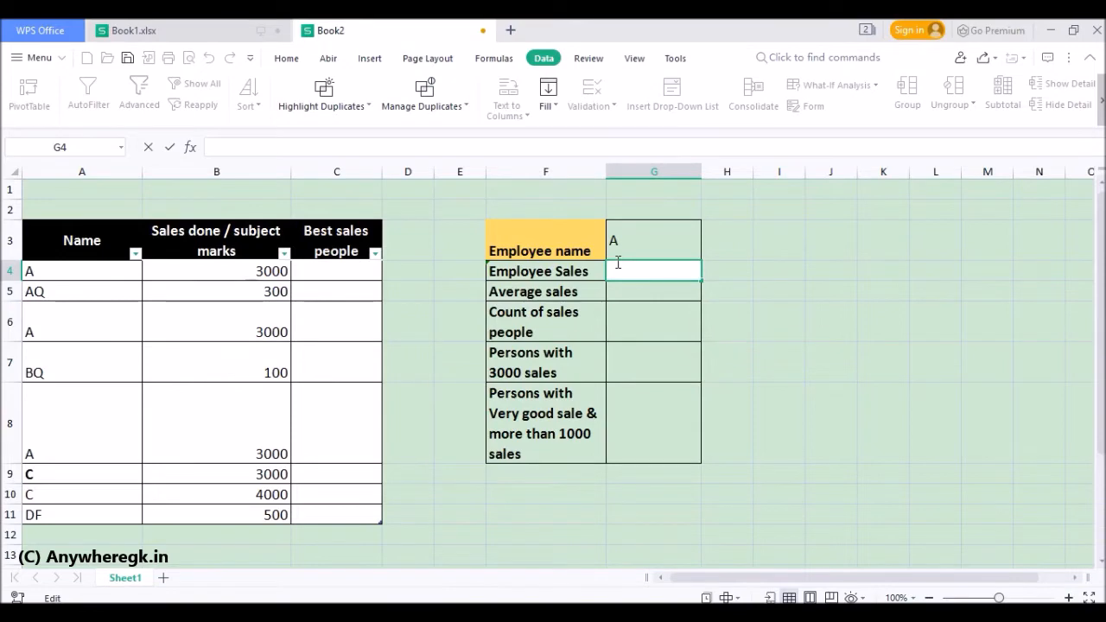
pyautogui.press('Return')
pyautogui.click(266, 33)
pyautogui.scroll(-1, 415, 420)
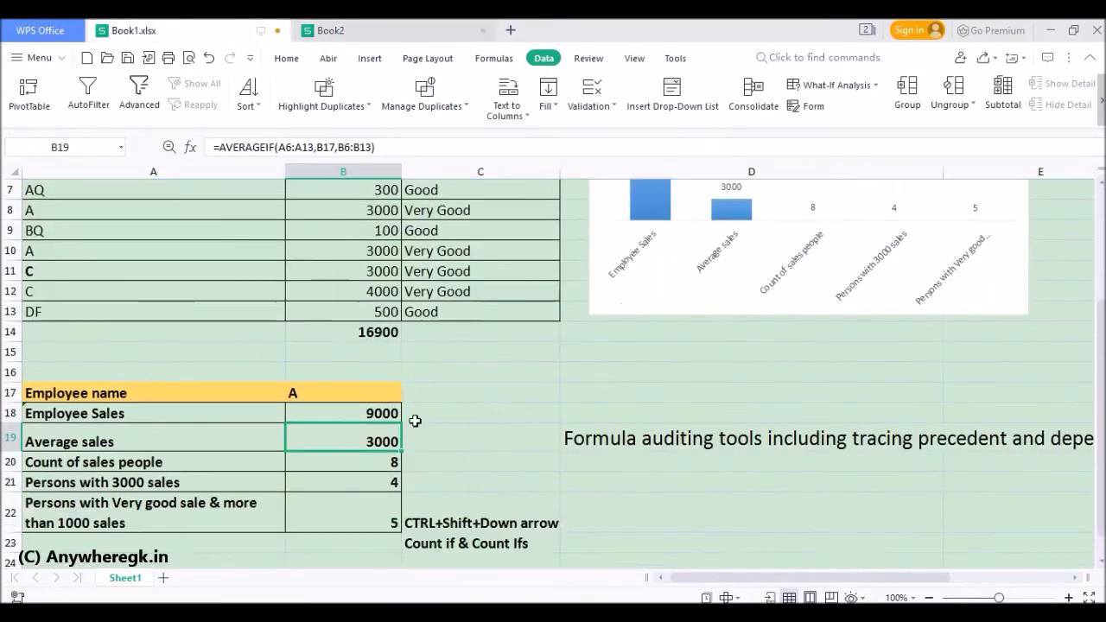
pyautogui.doubleClick(362, 420)
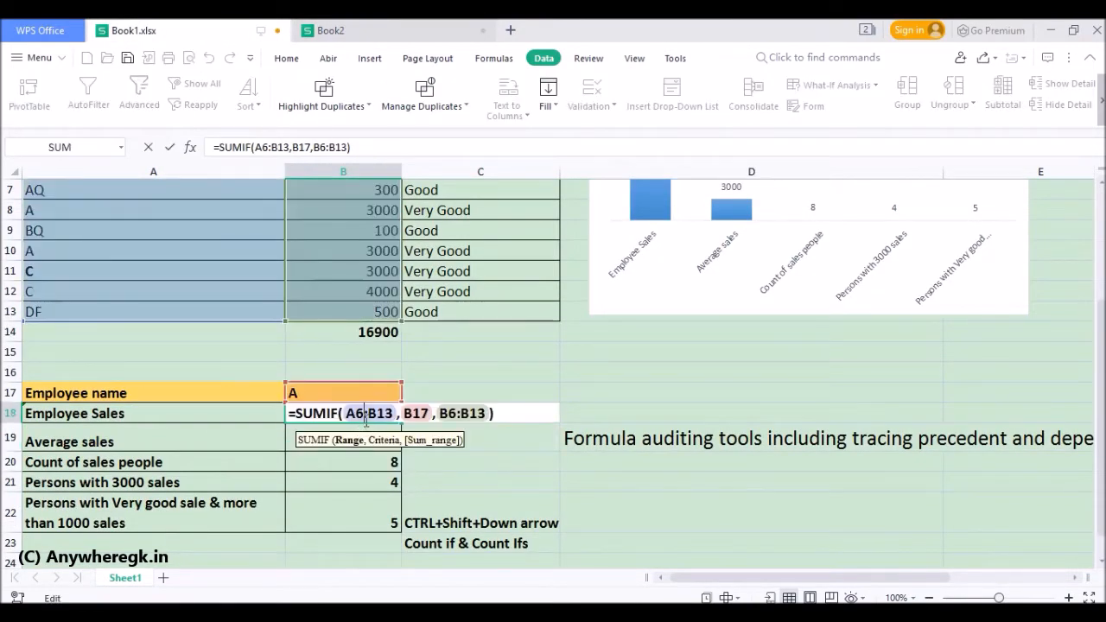
pyautogui.scroll(2, 381, 420)
pyautogui.scroll(-1, 415, 422)
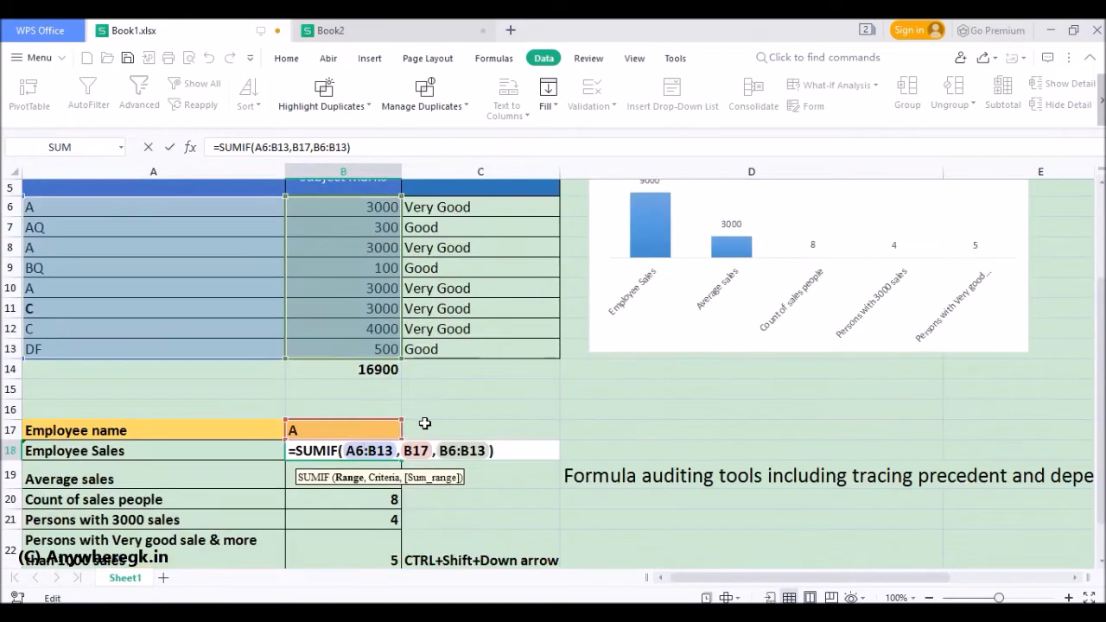
pyautogui.click(425, 424)
pyautogui.press('Down')
pyautogui.doubleClick(381, 451)
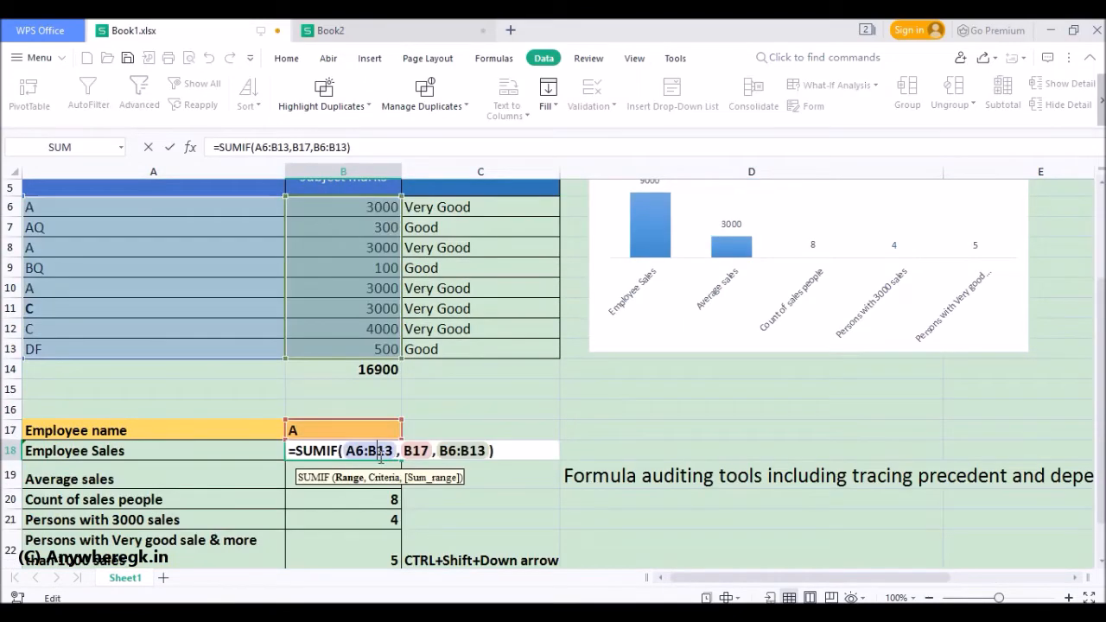
pyautogui.scroll(2, 380, 451)
pyautogui.scroll(-1, 367, 474)
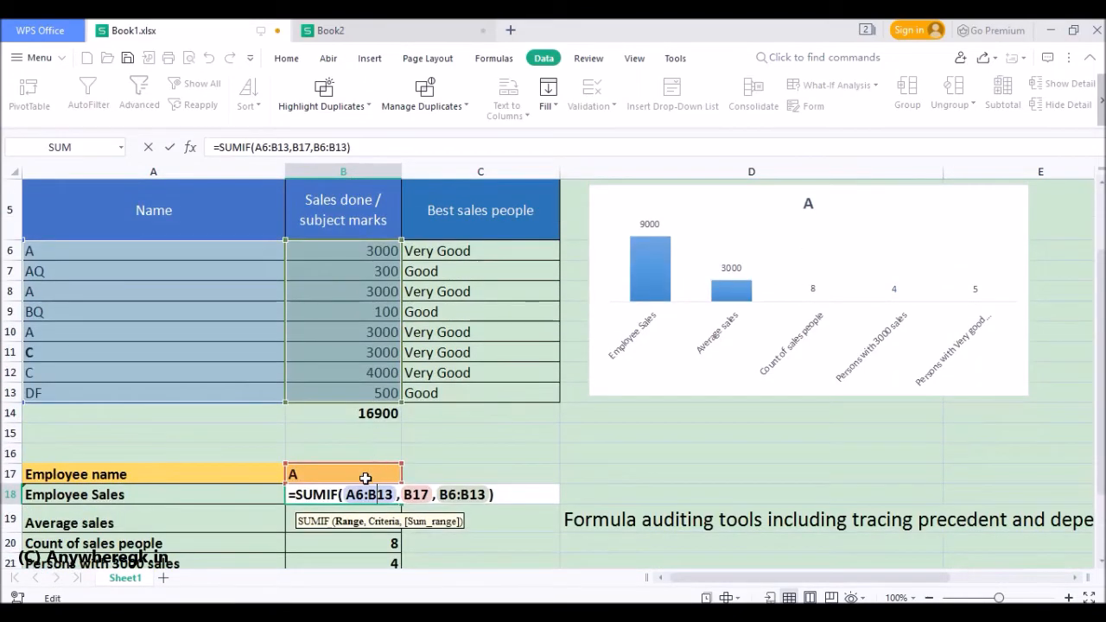
pyautogui.scroll(1, 359, 474)
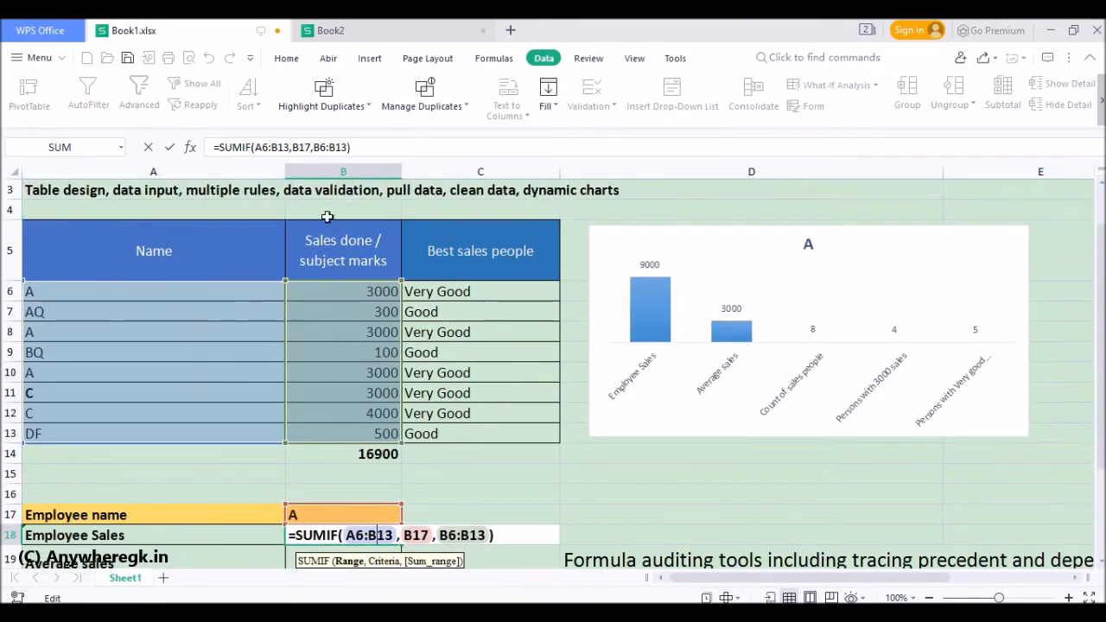
pyautogui.scroll(-1, 303, 439)
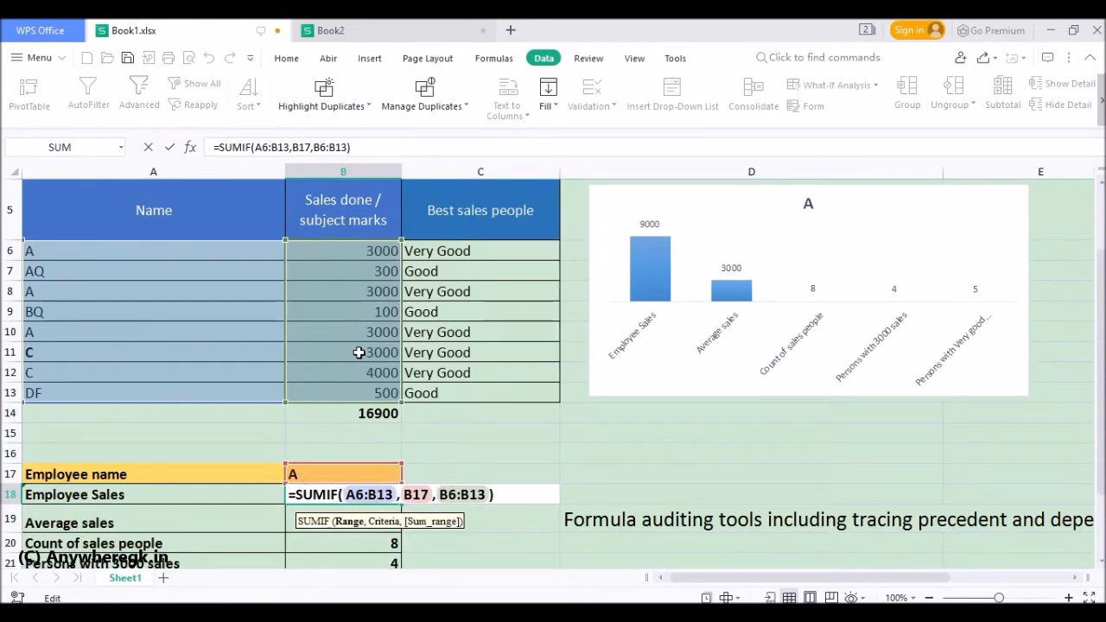
pyautogui.press('Return')
# In Book2, enter the Employee Sales formula =SUMIF(A4:B11,G3,B4:B11) in cell G4
pyautogui.click(355, 30)
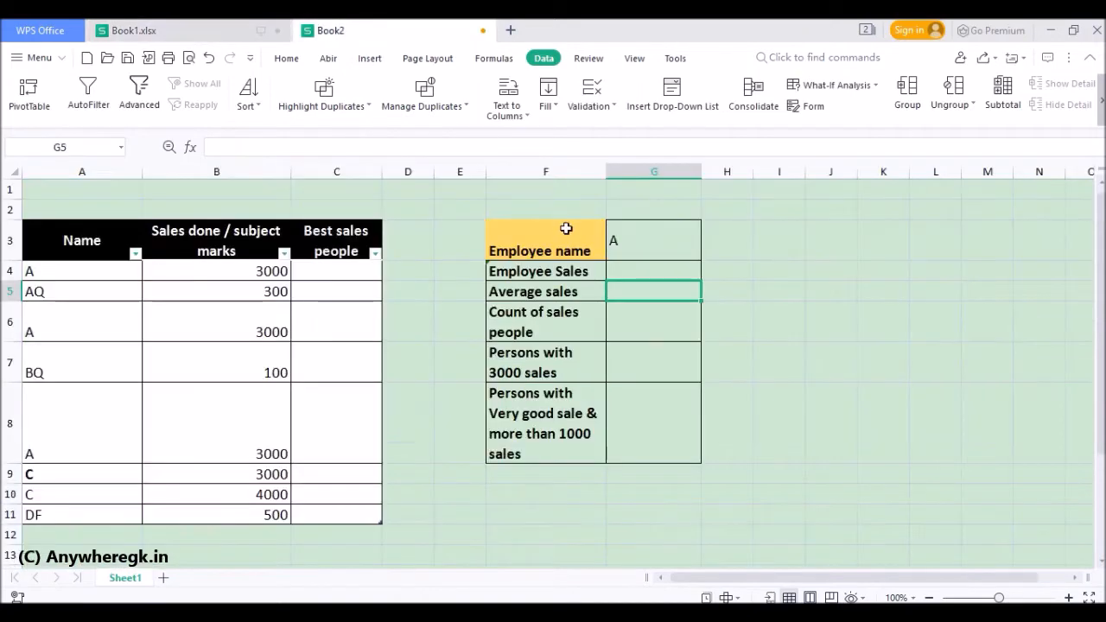
pyautogui.click(672, 269)
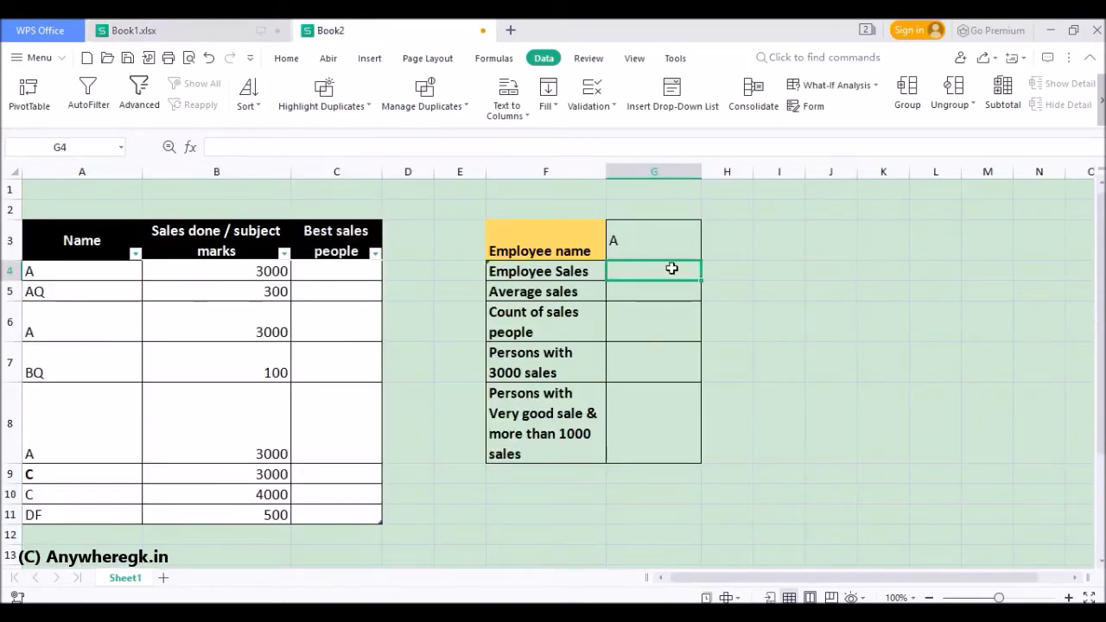
pyautogui.write('=sumif')
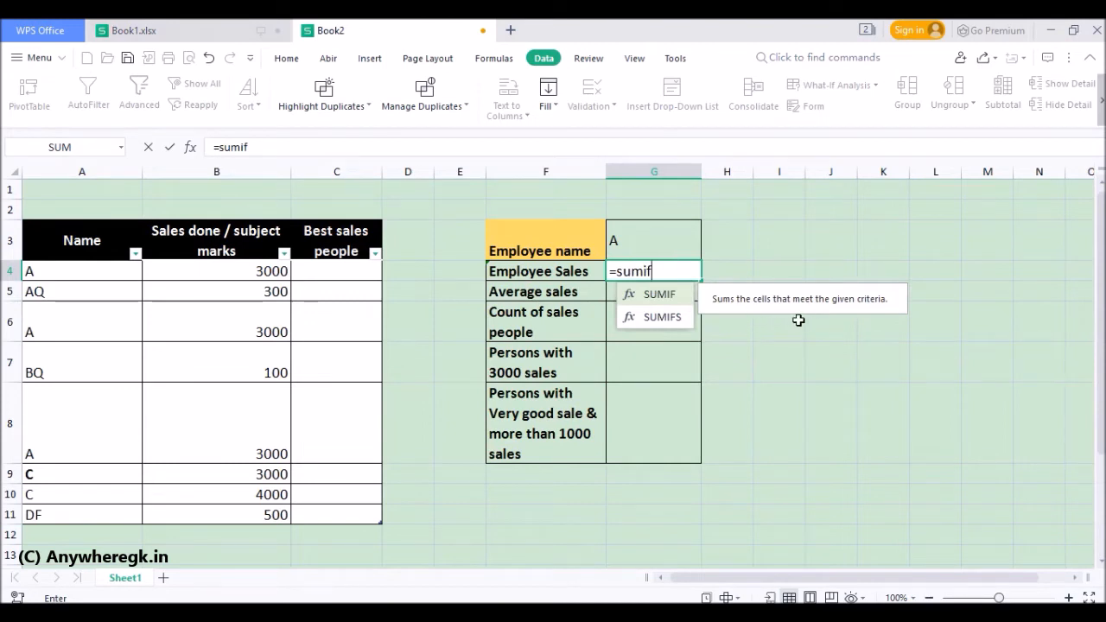
pyautogui.doubleClick(659, 295)
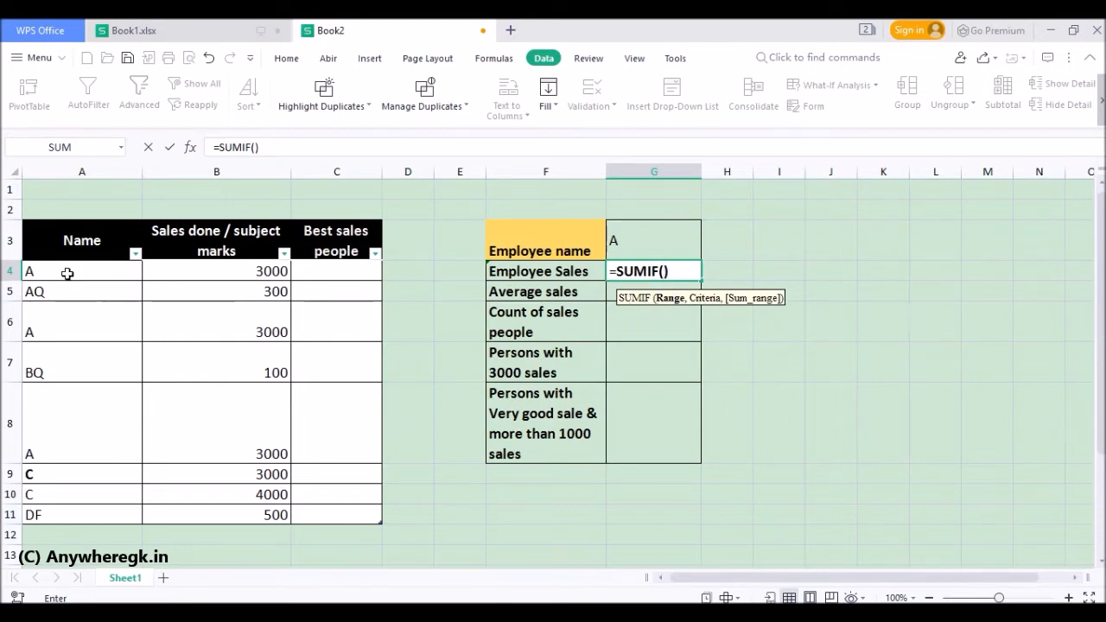
pyautogui.moveTo(76, 244); pyautogui.dragTo(260, 517)
pyautogui.moveTo(60, 277)
pyautogui.mouseDown()
pyautogui.moveTo(254, 297)
pyautogui.moveTo(268, 510)
pyautogui.mouseUp()
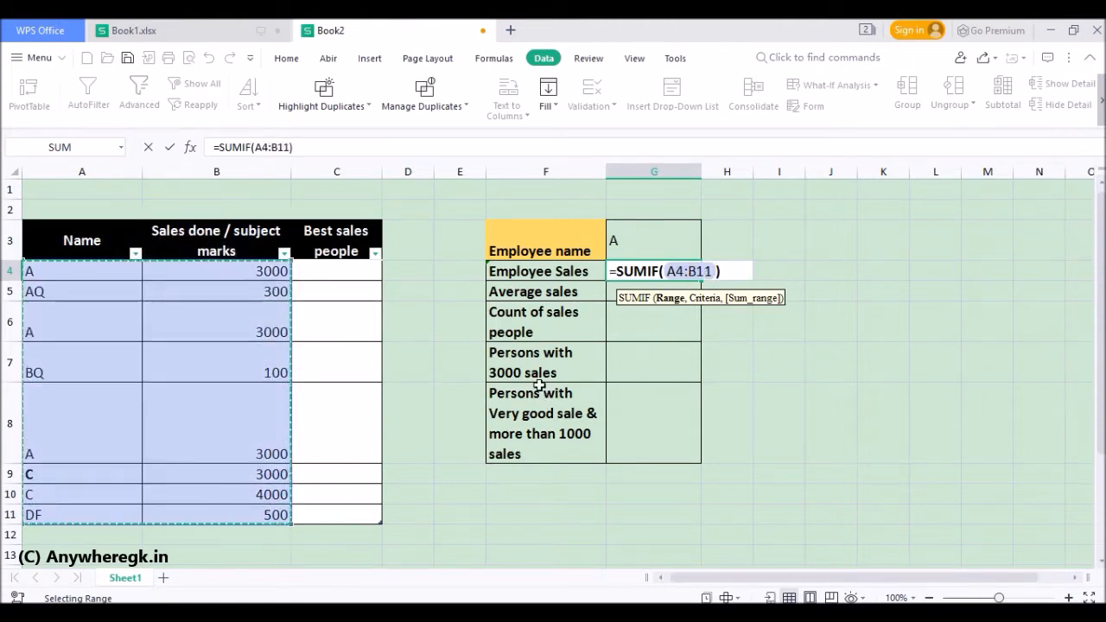
pyautogui.write(',')
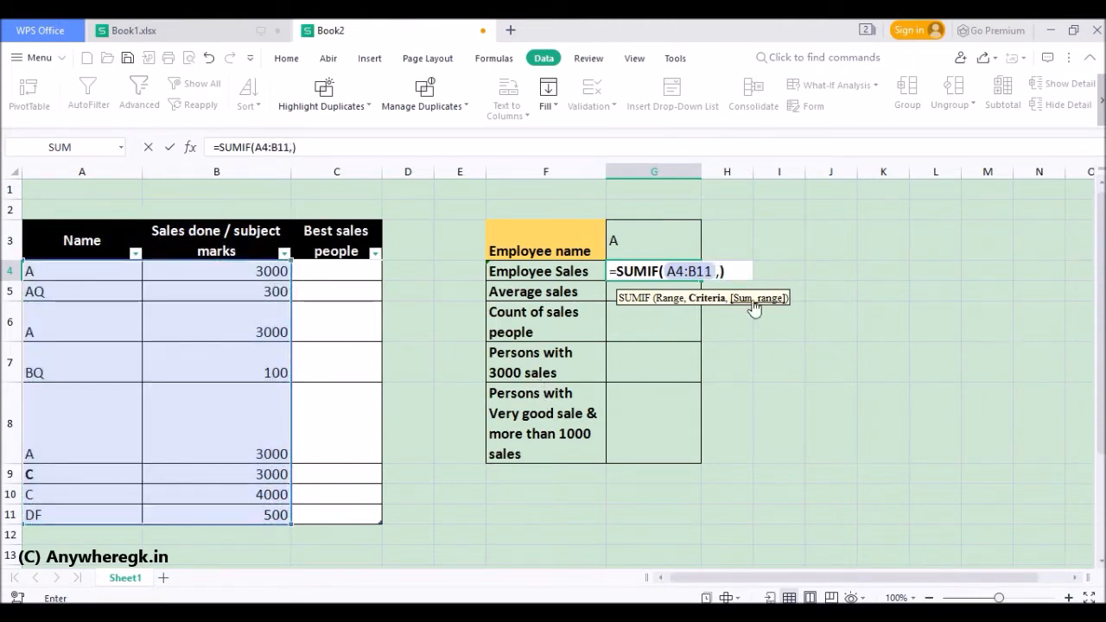
pyautogui.click(626, 243)
pyautogui.write(',')
pyautogui.moveTo(275, 515); pyautogui.dragTo(275, 273)
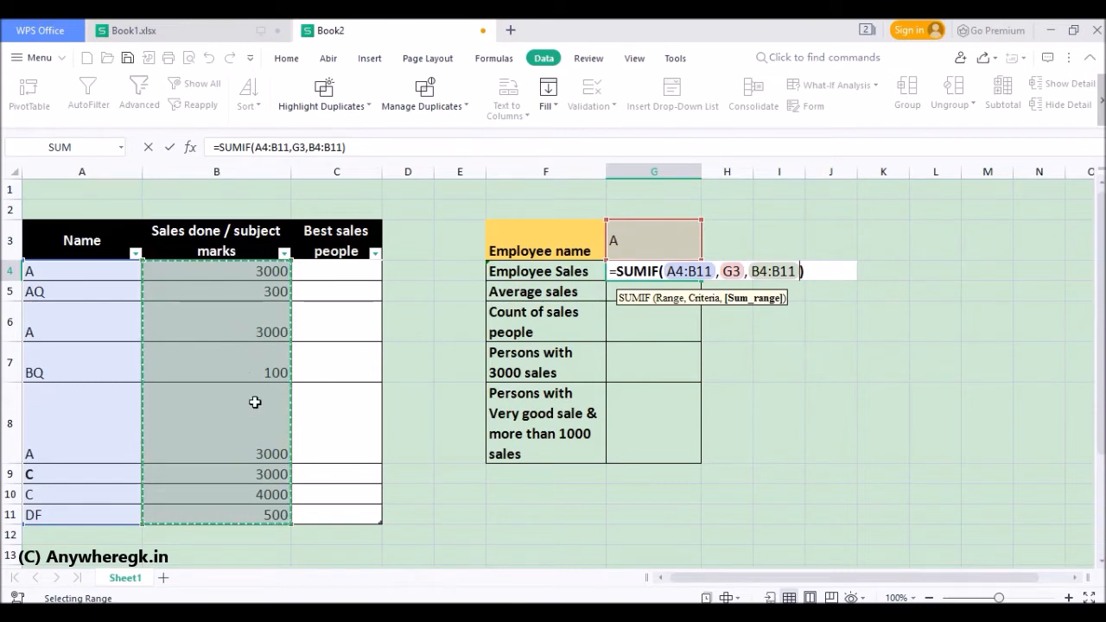
pyautogui.press('Return')
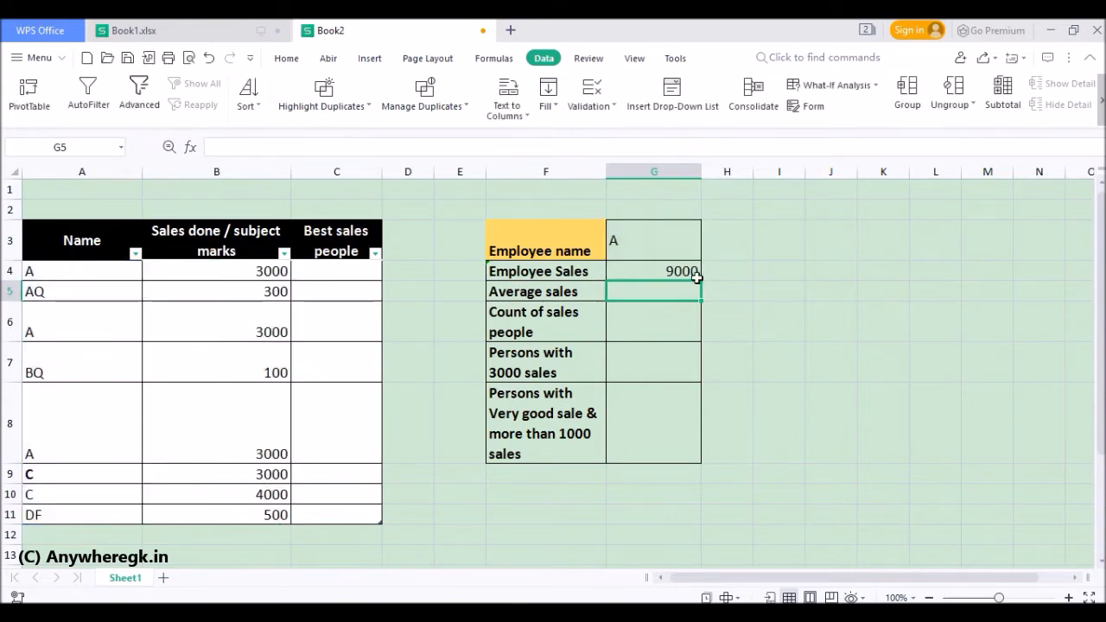
# Choose AQ as the employee name in G3 to test the Employee Sales formula
pyautogui.click(690, 241)
pyautogui.click(707, 254)
pyautogui.click(659, 294)
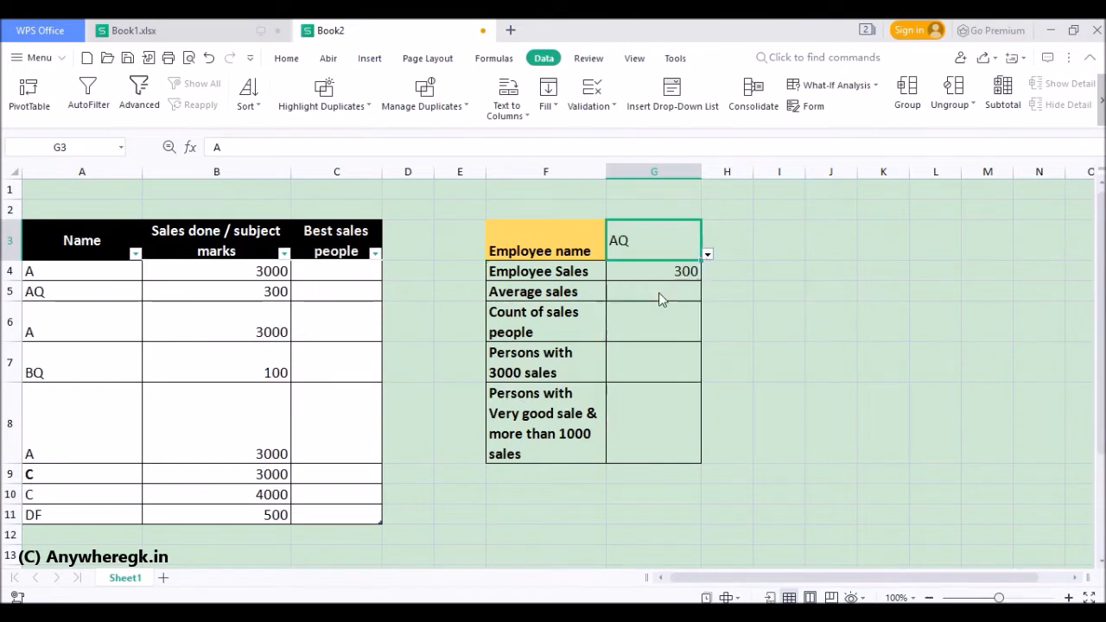
pyautogui.click(266, 277)
pyautogui.click(284, 254)
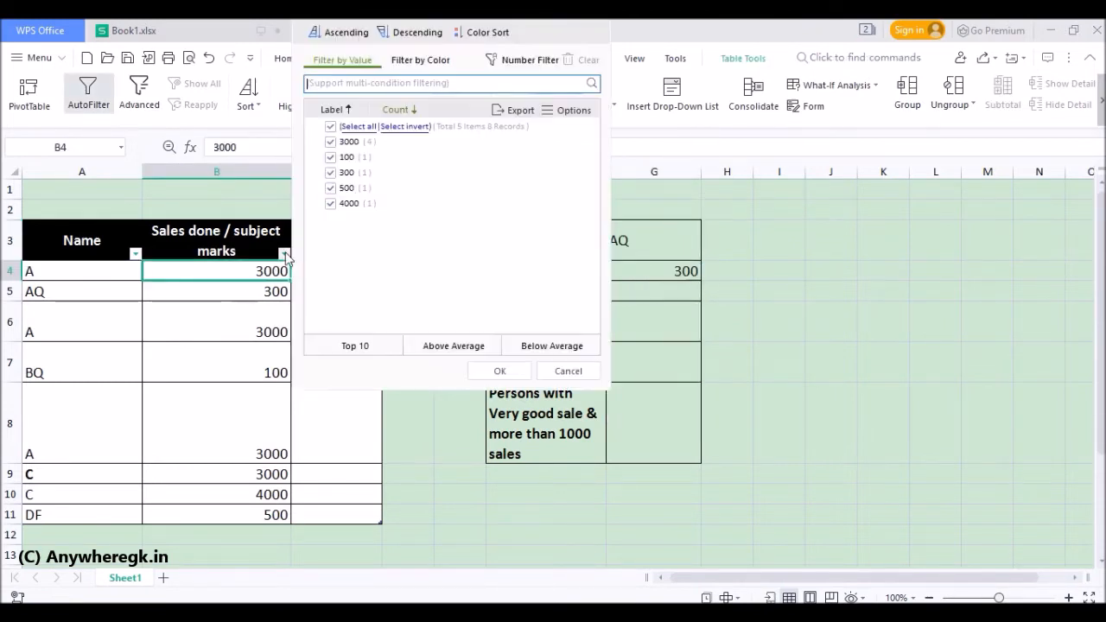
pyautogui.click(142, 261)
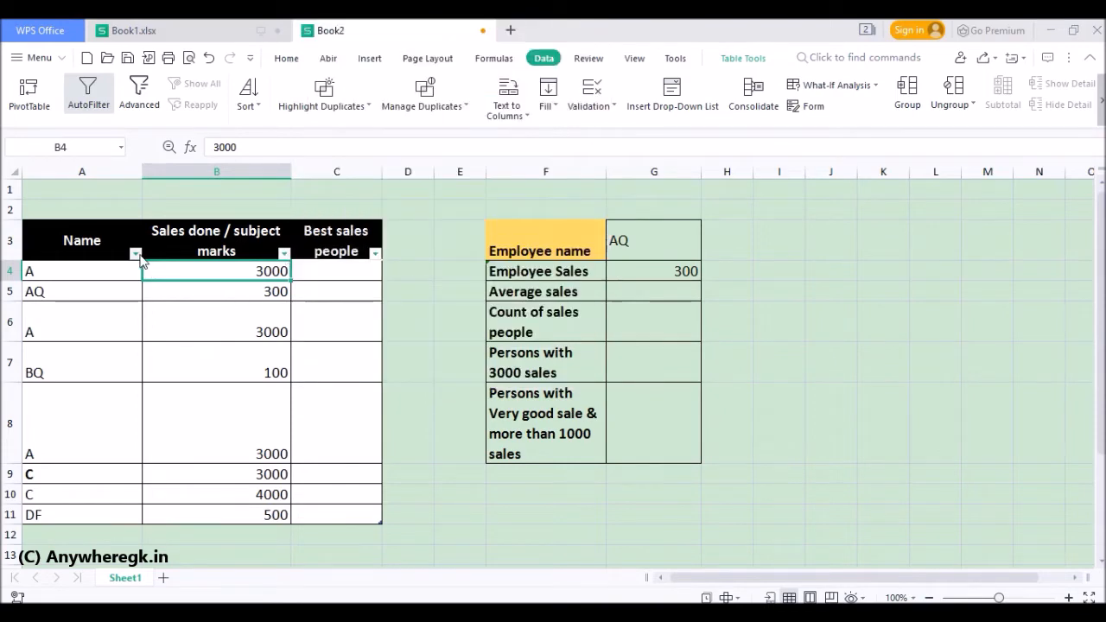
pyautogui.click(135, 254)
pyautogui.click(650, 296)
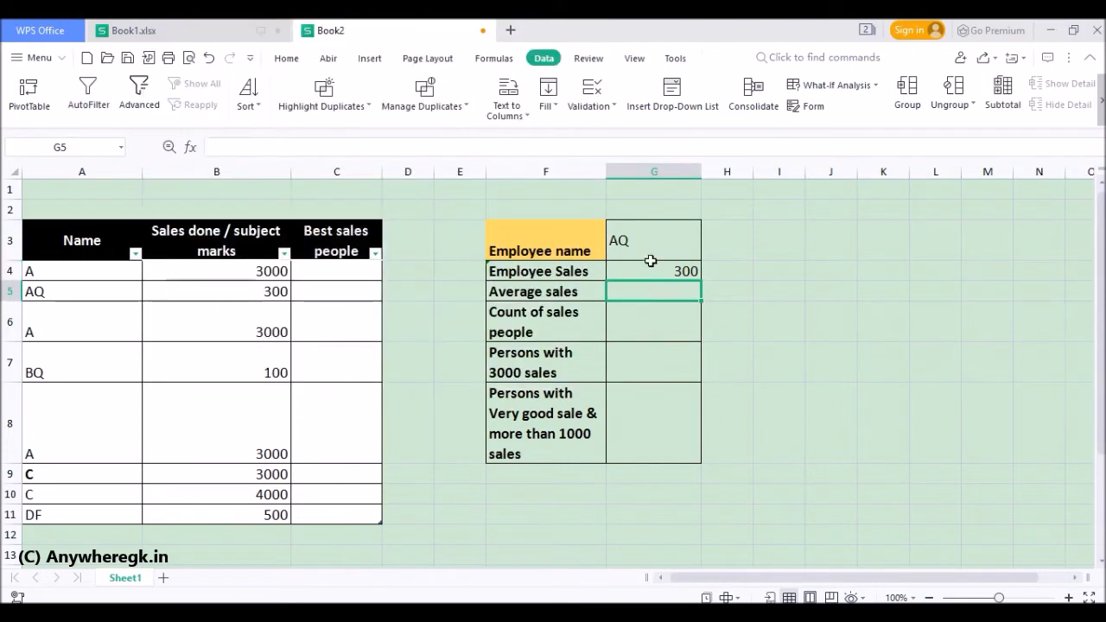
# Set the employee name in G3 back to A
pyautogui.click(651, 255)
pyautogui.write('a')
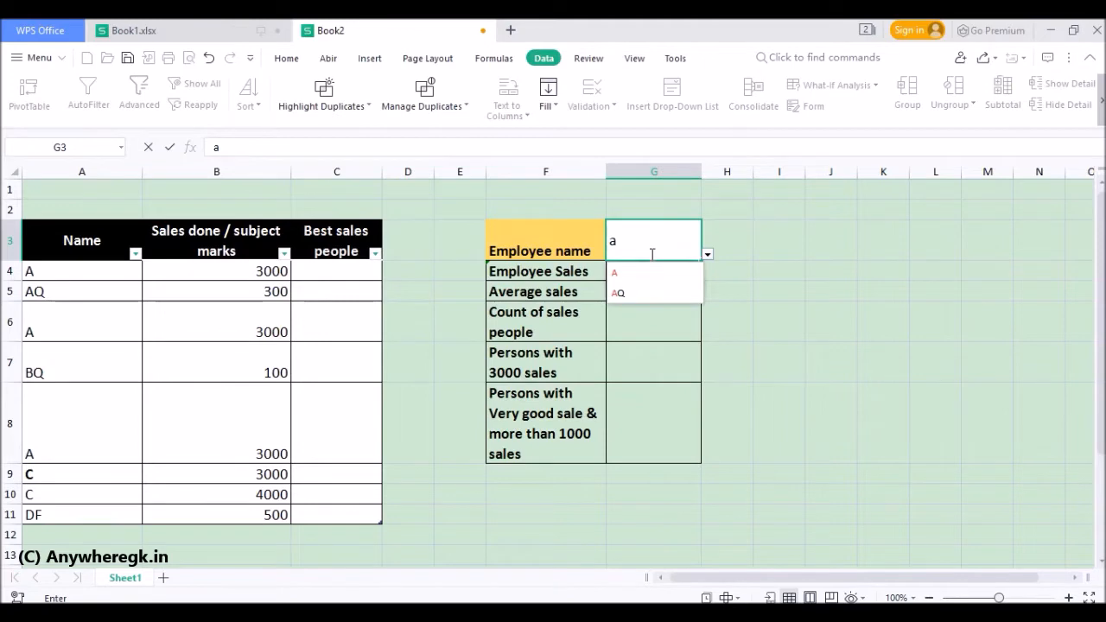
pyautogui.press('Down')
pyautogui.press('Return')
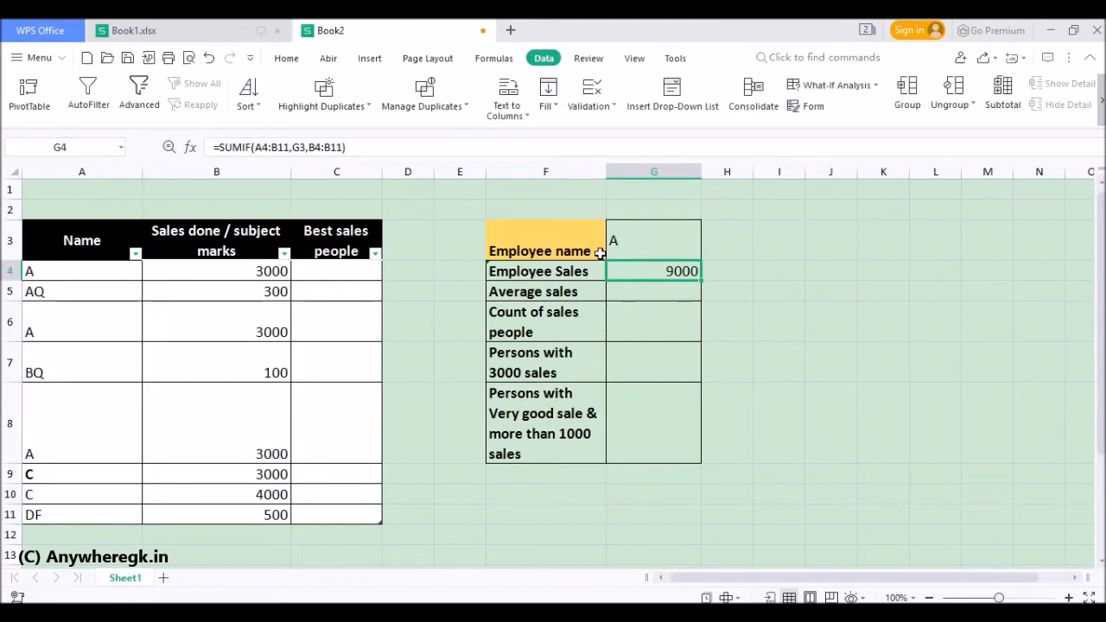
# Filter the table's Name column to show only A for checking the sales sum, and undo the filter
pyautogui.click(136, 253)
pyautogui.write('A')
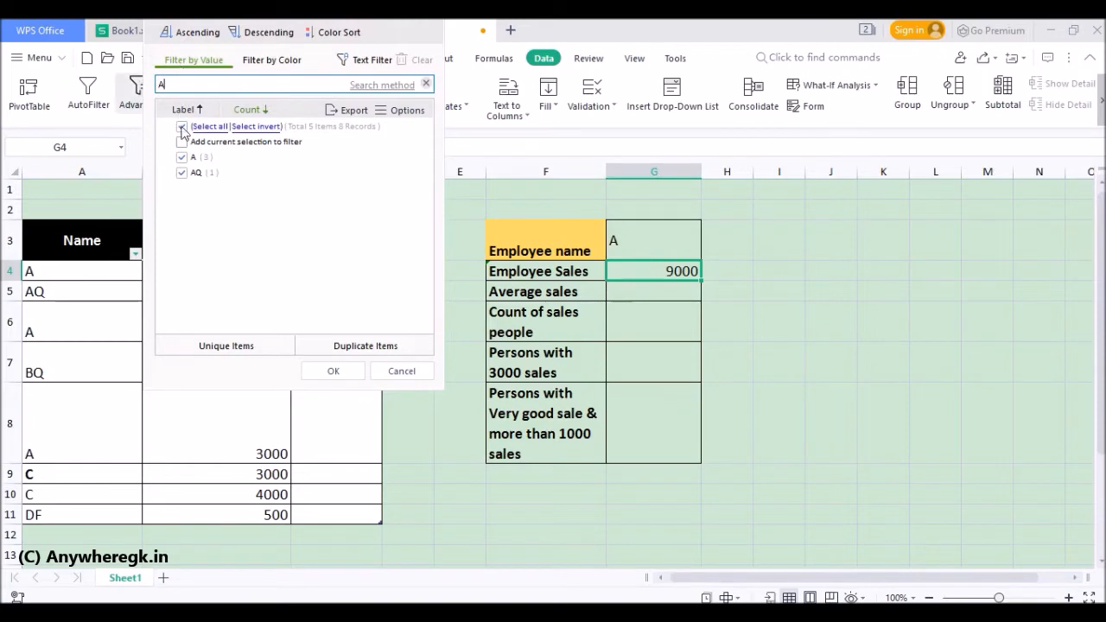
pyautogui.click(203, 172)
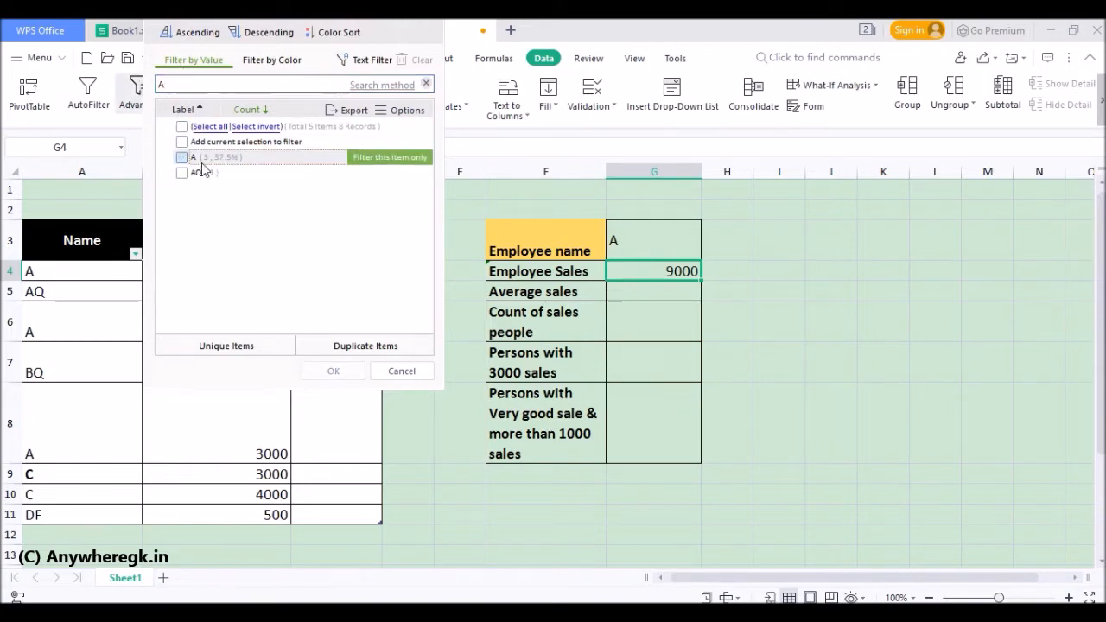
pyautogui.click(201, 163)
pyautogui.click(361, 373)
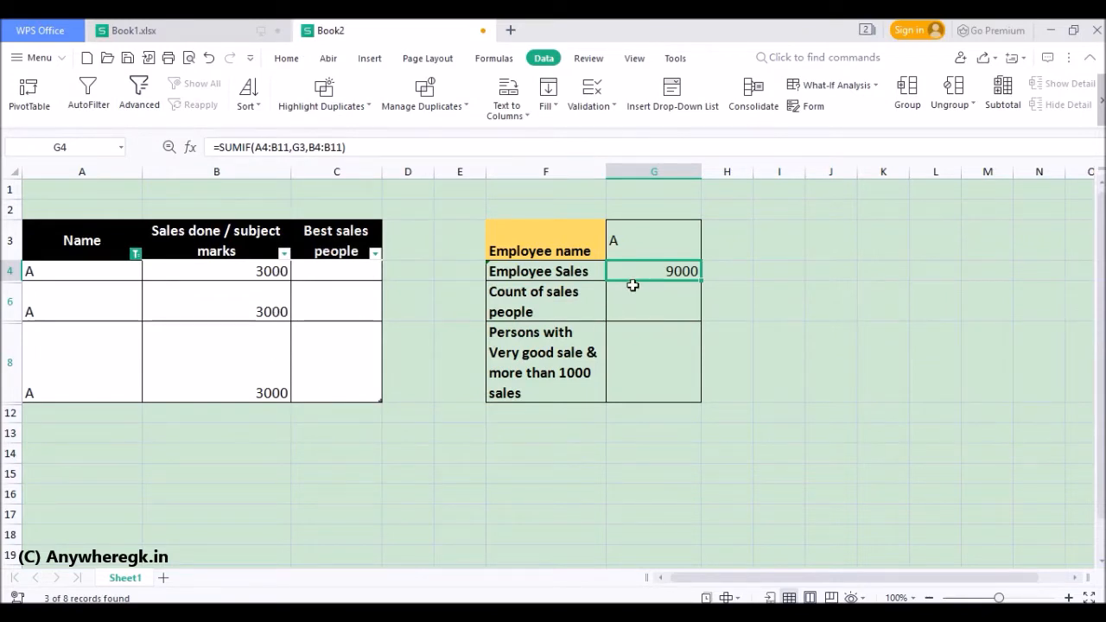
pyautogui.hotkey('ctrl', 'z')
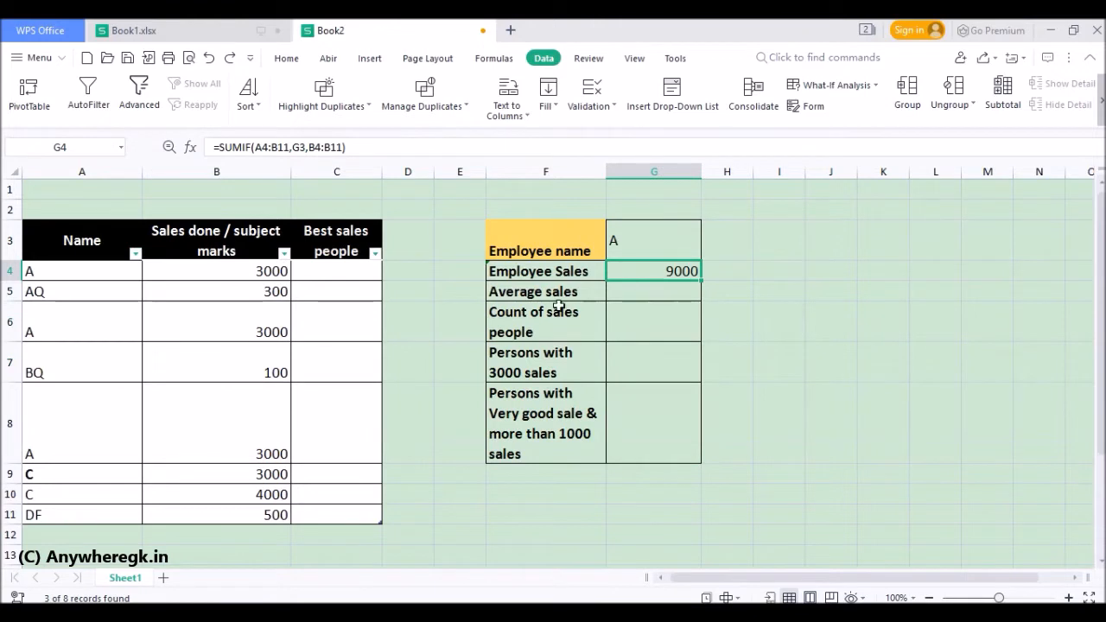
# Turn the sales table's AutoFilter off and on again
pyautogui.click(102, 250)
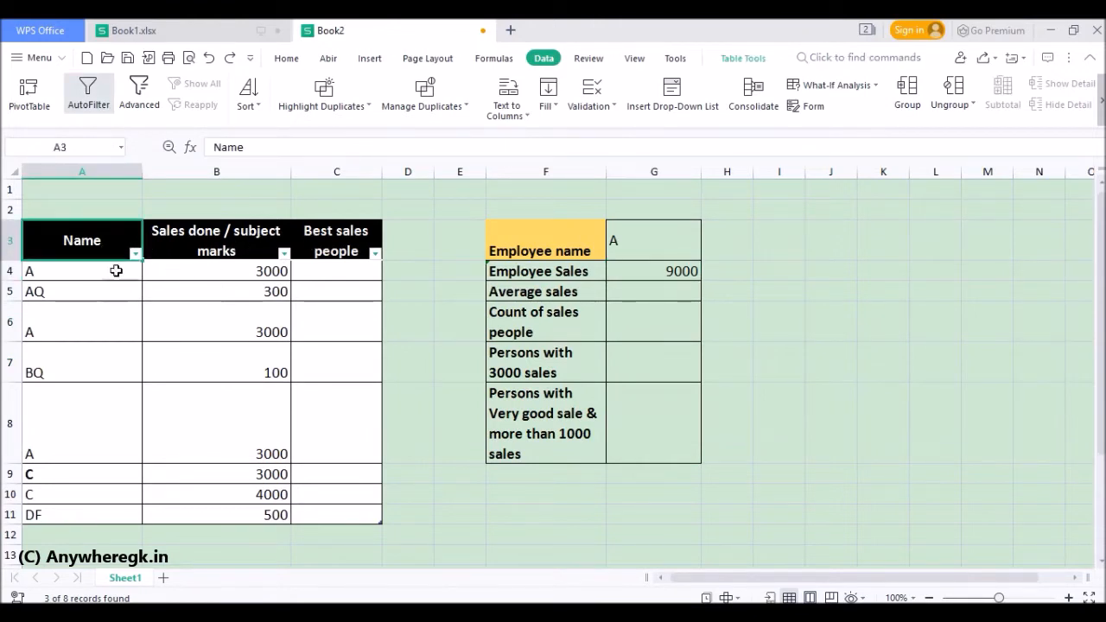
pyautogui.hotkey('ctrl', 'shift', 'l')
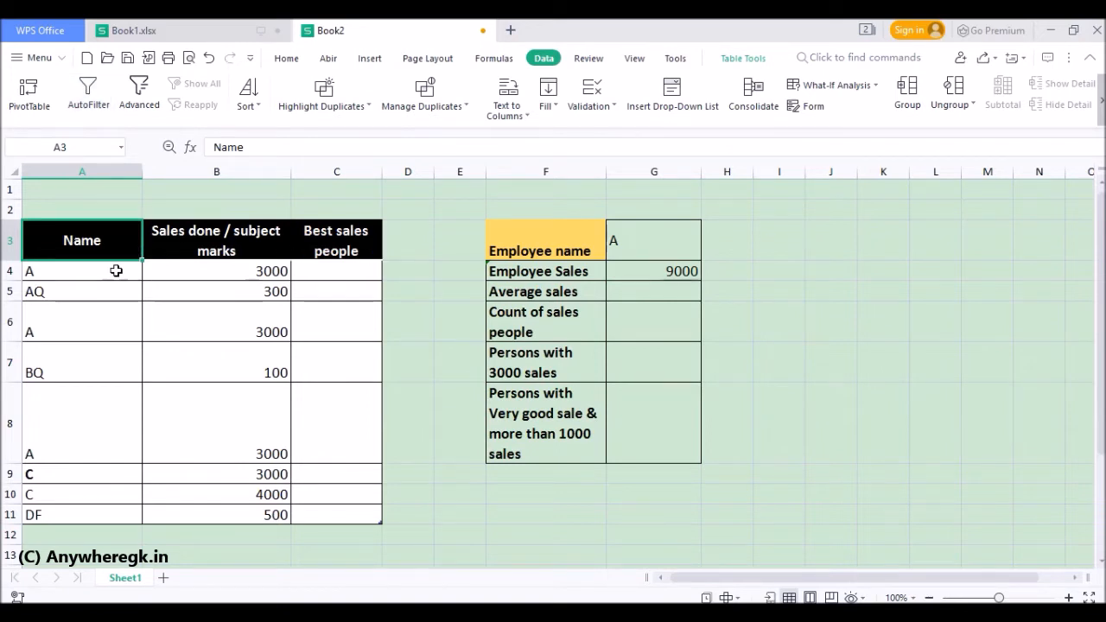
pyautogui.hotkey('ctrl', 'shift', 'l')
pyautogui.click(759, 325)
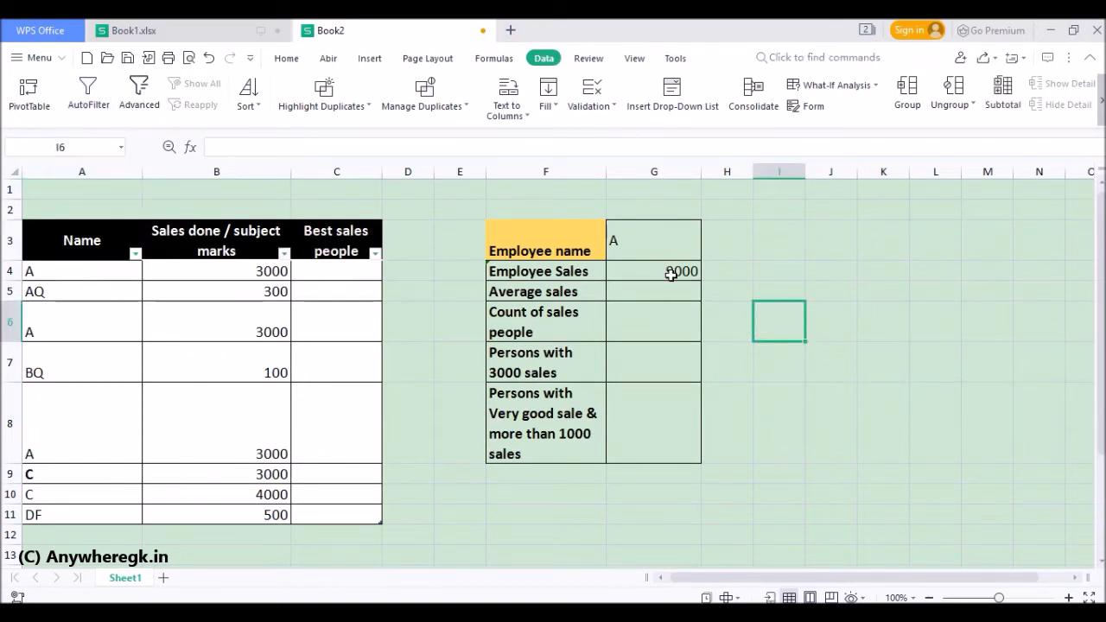
pyautogui.click(672, 272)
pyautogui.click(669, 289)
pyautogui.write('=')
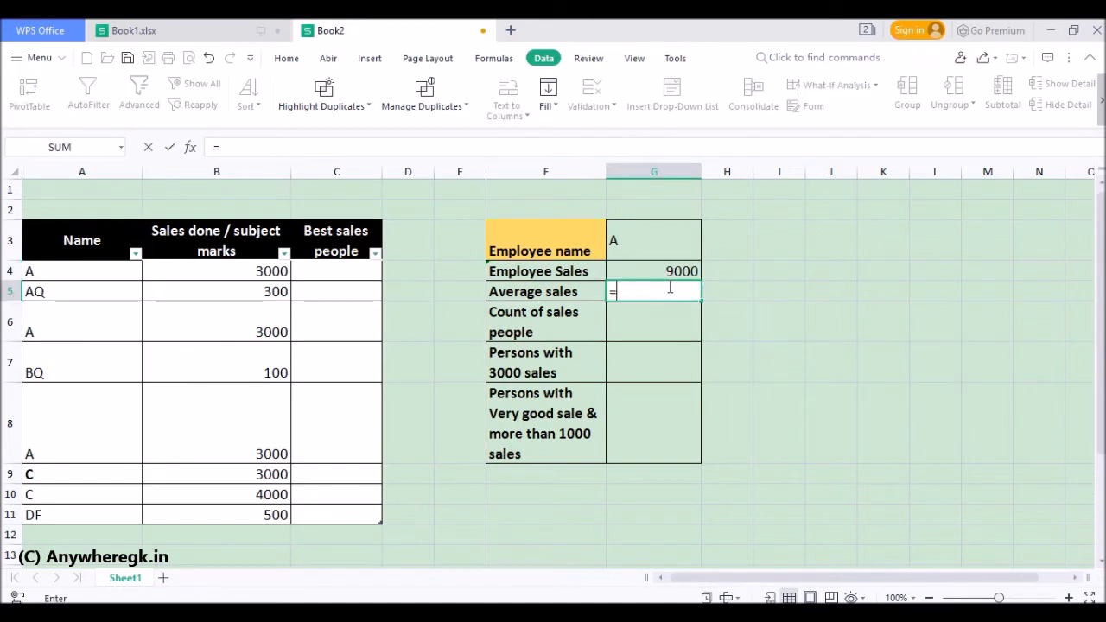
pyautogui.click(215, 30)
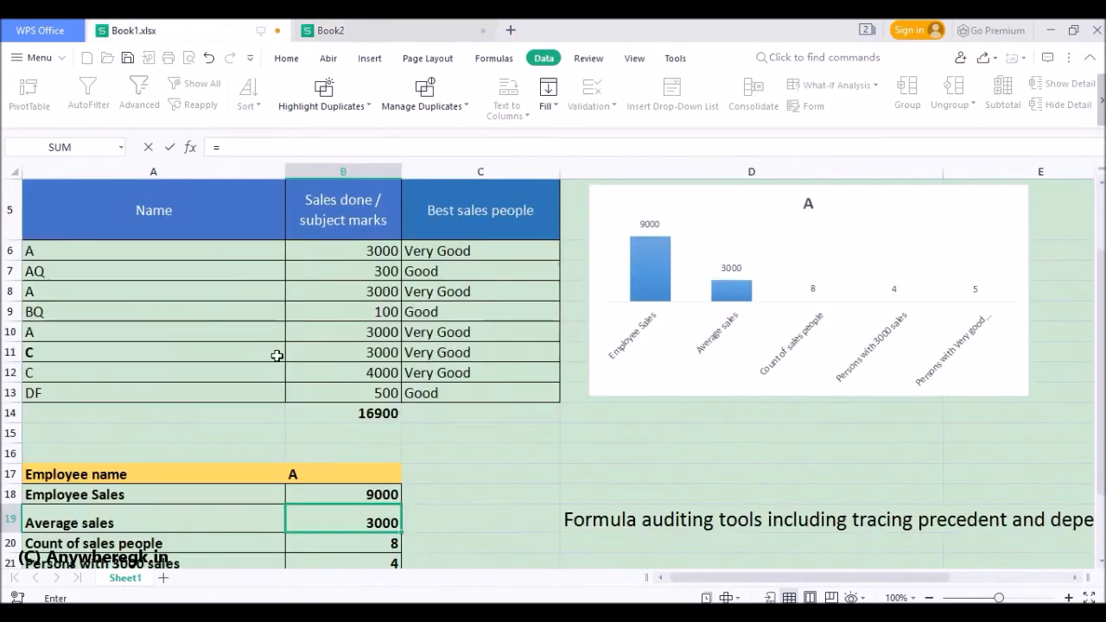
pyautogui.click(440, 26)
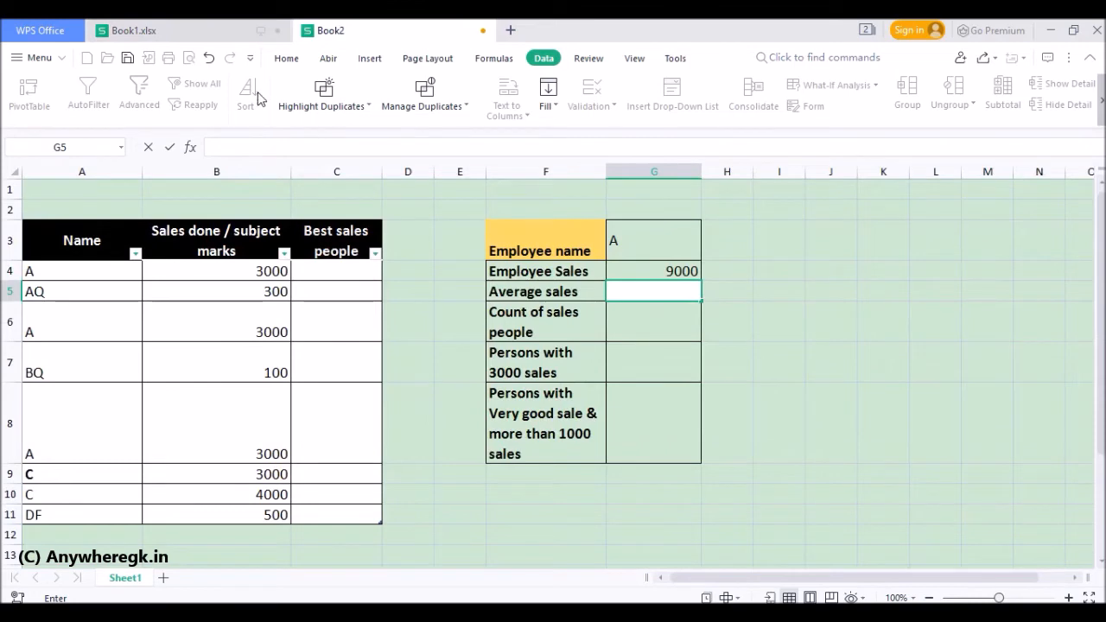
# Examine the Average sales AVERAGEIF formula in B19 of Book1 and the range, criteria and average range it refers to
pyautogui.click(231, 31)
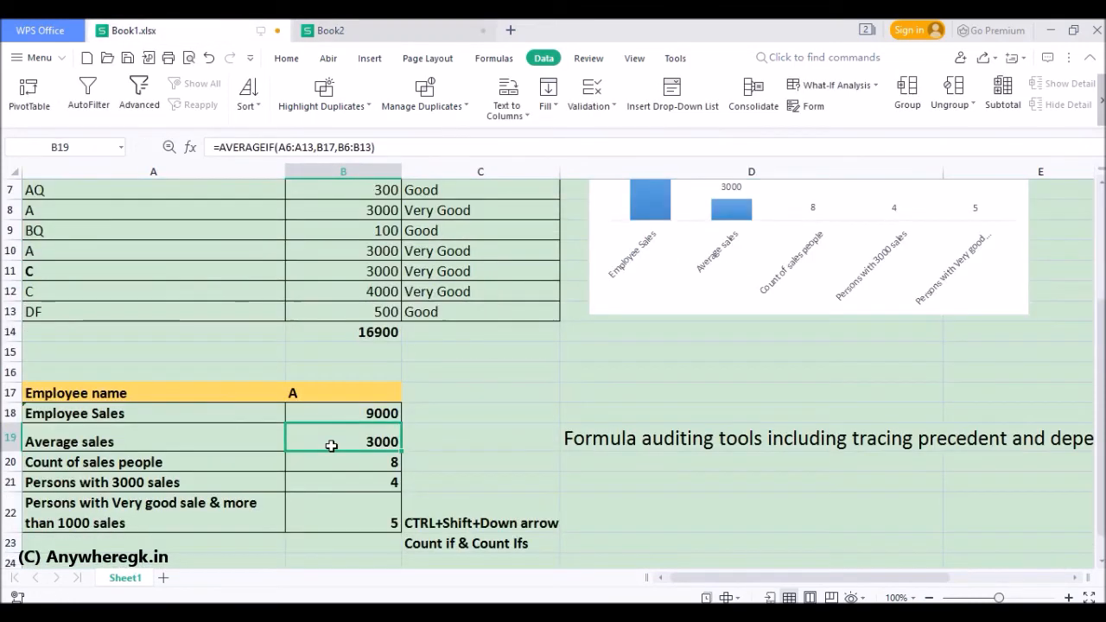
pyautogui.doubleClick(331, 446)
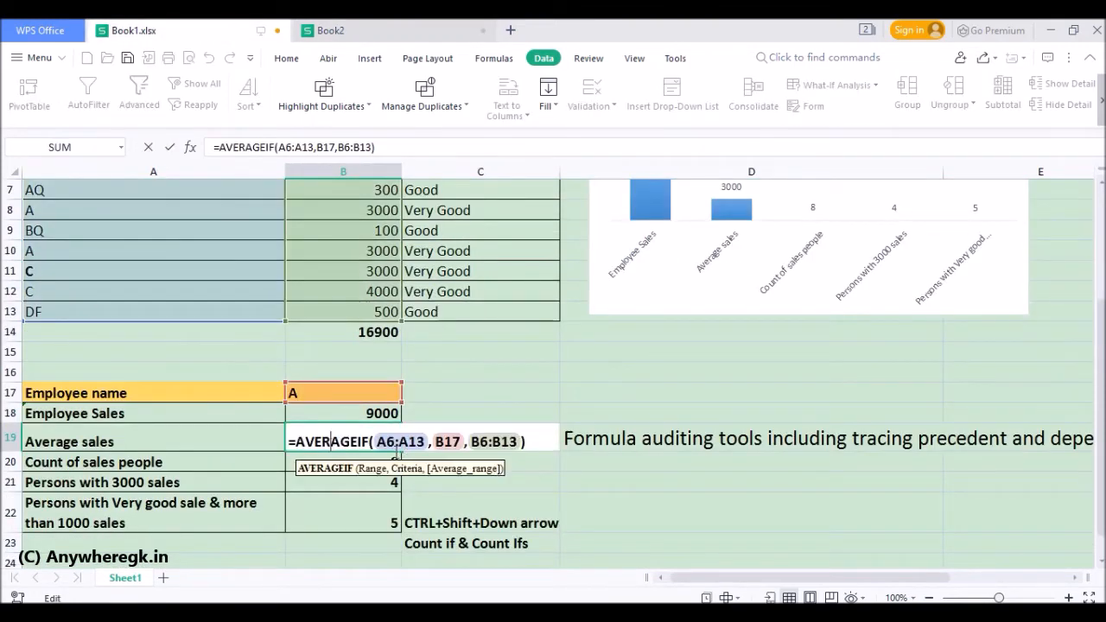
pyautogui.scroll(2, 156, 276)
pyautogui.scroll(-1, 248, 316)
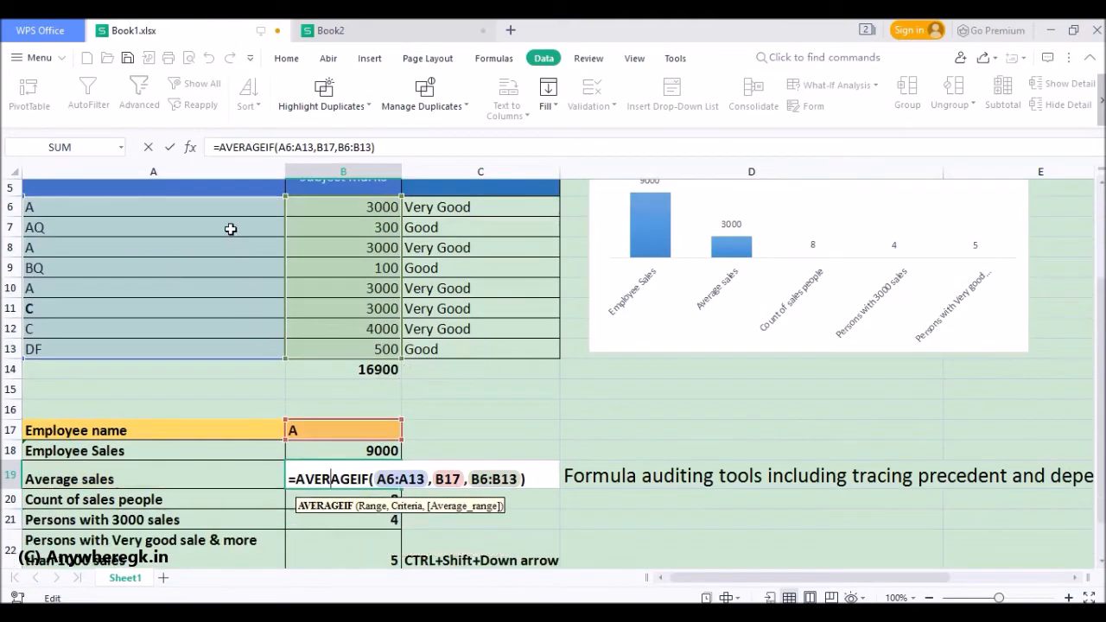
pyautogui.scroll(2, 173, 260)
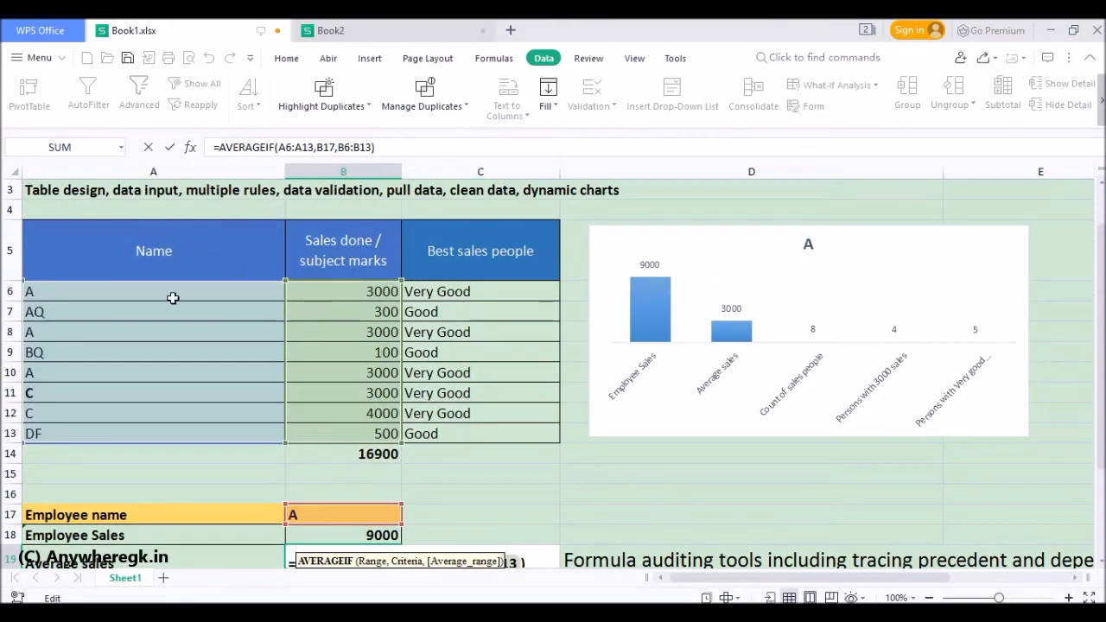
pyautogui.scroll(-1, 451, 492)
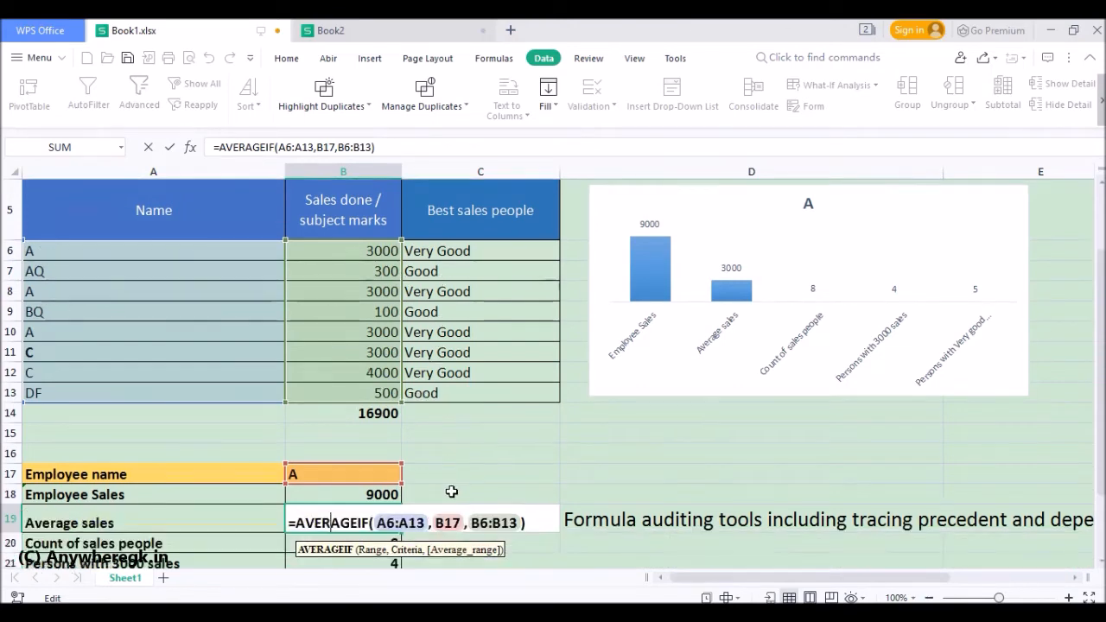
pyautogui.scroll(-1, 452, 492)
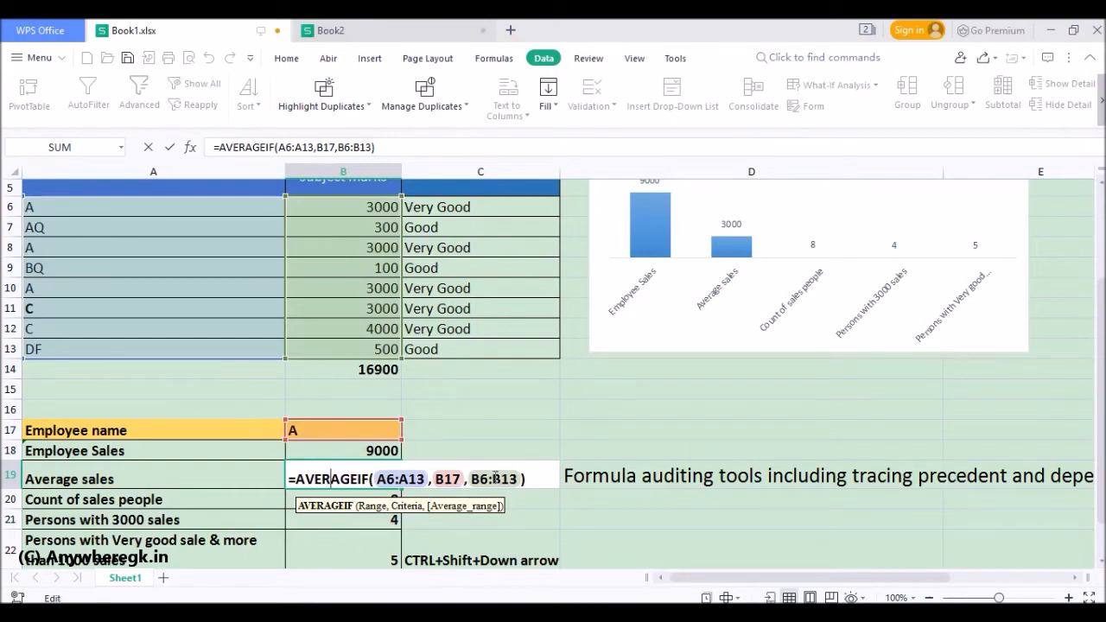
pyautogui.scroll(1, 496, 479)
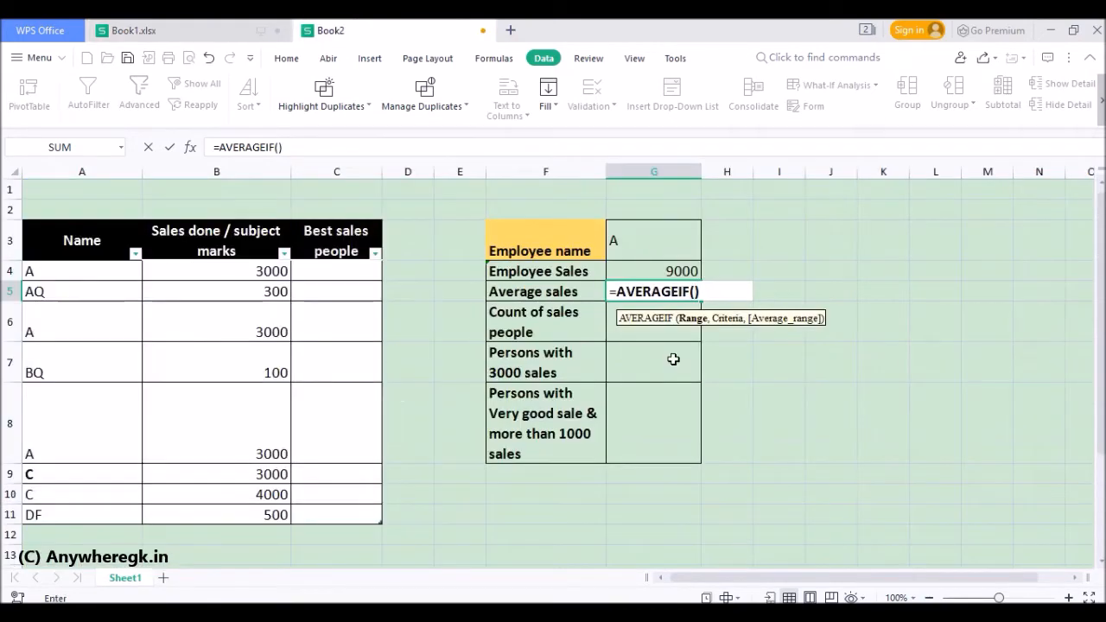
# Calculate the selected employee's Average sales in G5 with =AVERAGEIF(A4:B11,G3,B4:B11)
pyautogui.moveTo(64, 272); pyautogui.dragTo(230, 508)
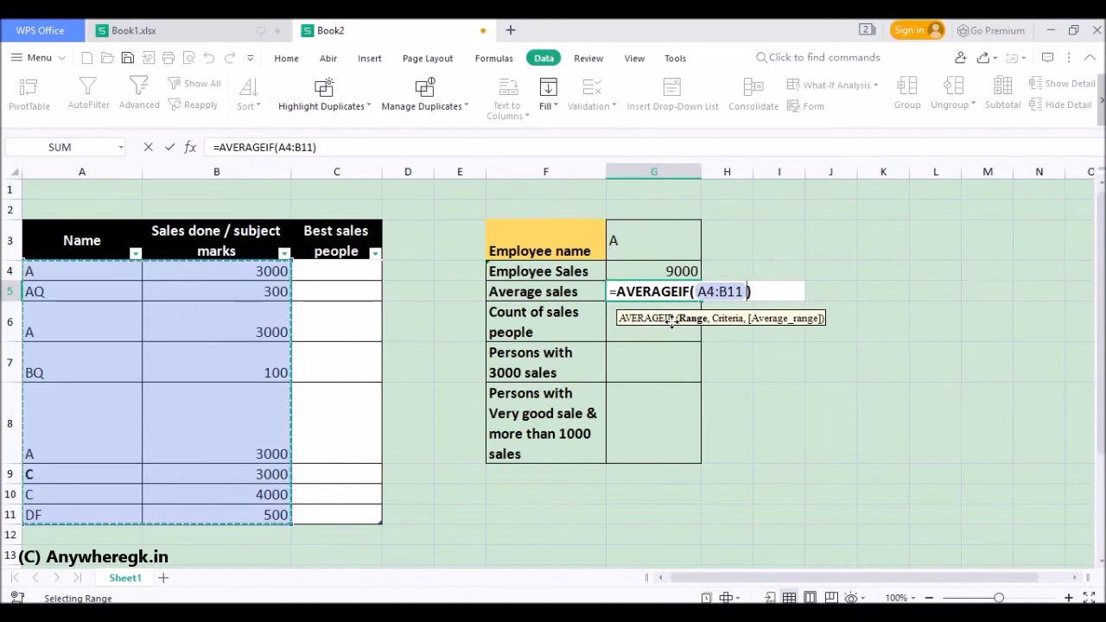
pyautogui.write(',')
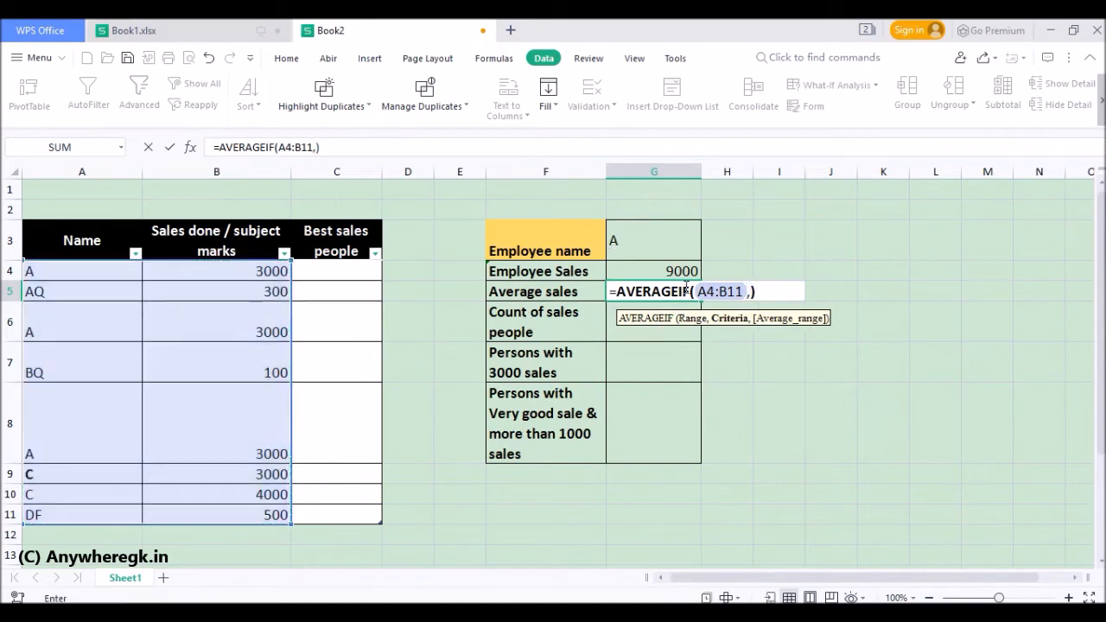
pyautogui.click(650, 242)
pyautogui.write(',')
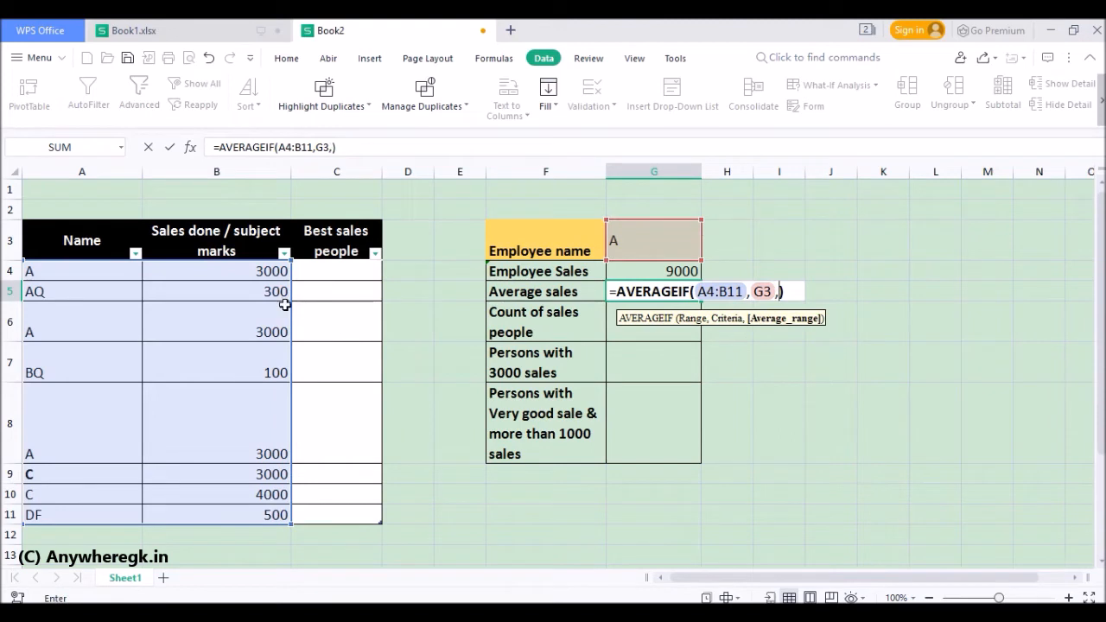
pyautogui.moveTo(264, 275); pyautogui.dragTo(270, 508)
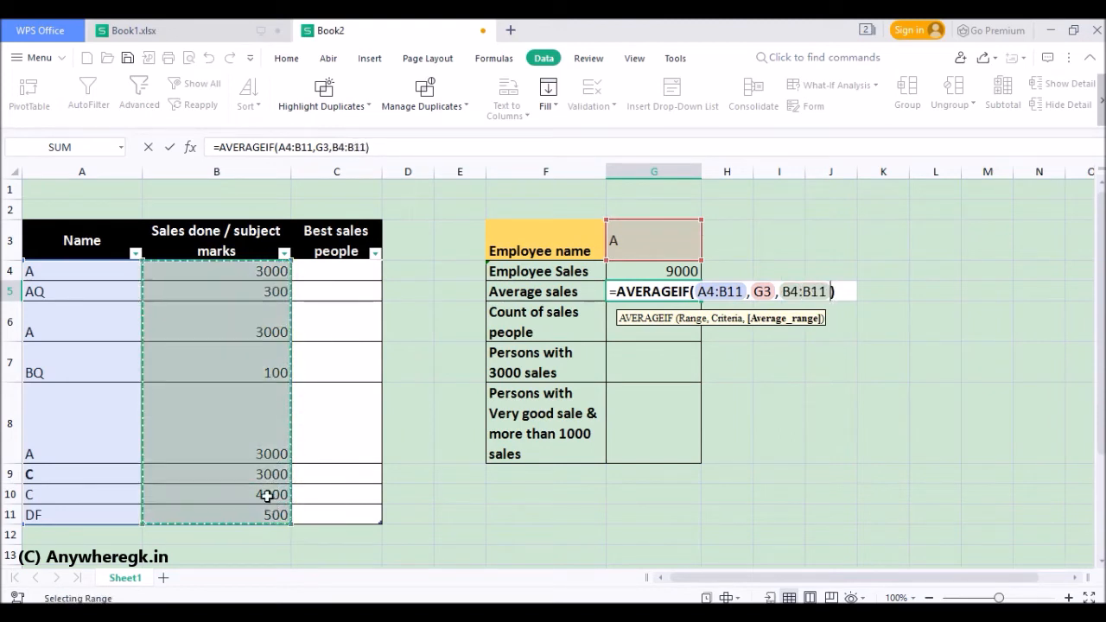
pyautogui.press('Return')
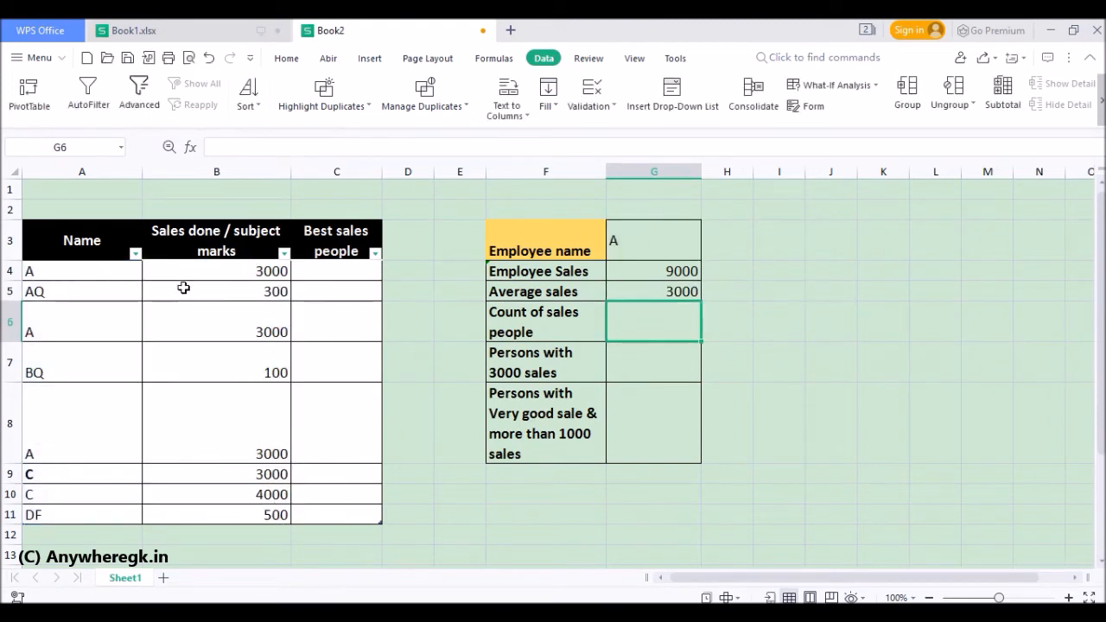
# Check the average by calculating =9000/3 in the empty cell I5, and clear that cell
pyautogui.click(767, 292)
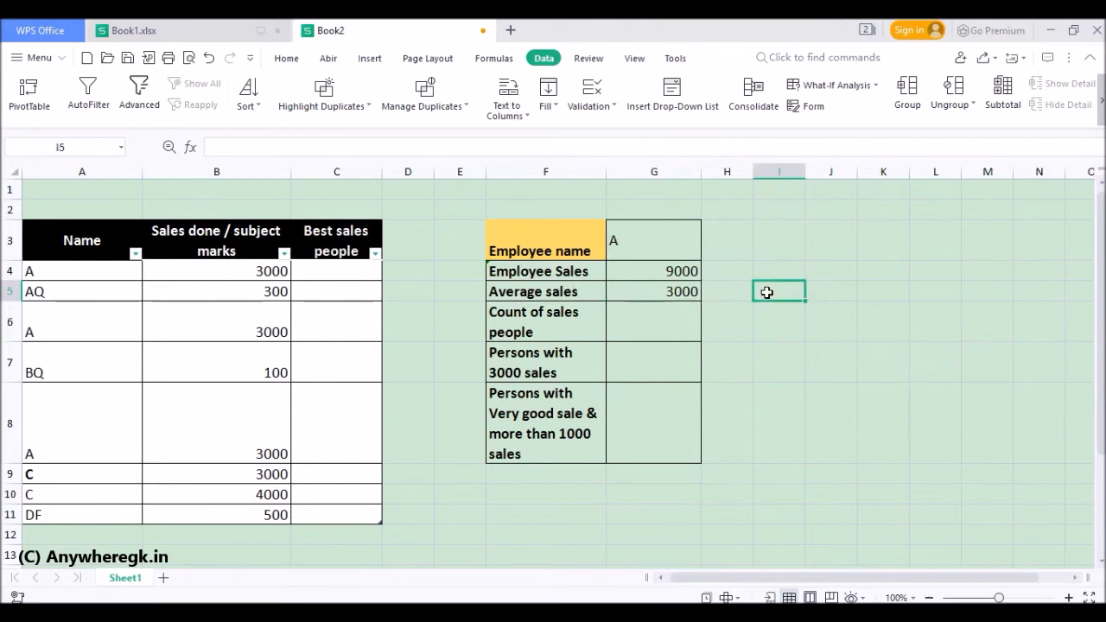
pyautogui.write('=')
pyautogui.press('BackSpace')
pyautogui.press('BackSpace')
pyautogui.press('BackSpace')
pyautogui.write('9000')
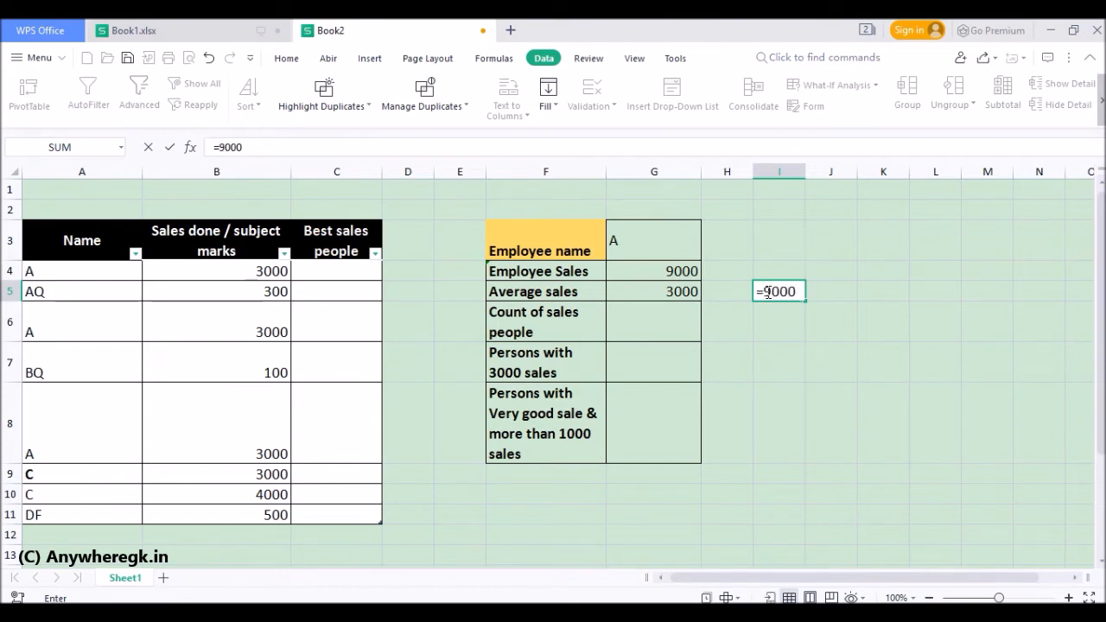
pyautogui.write('/3')
pyautogui.press('Return')
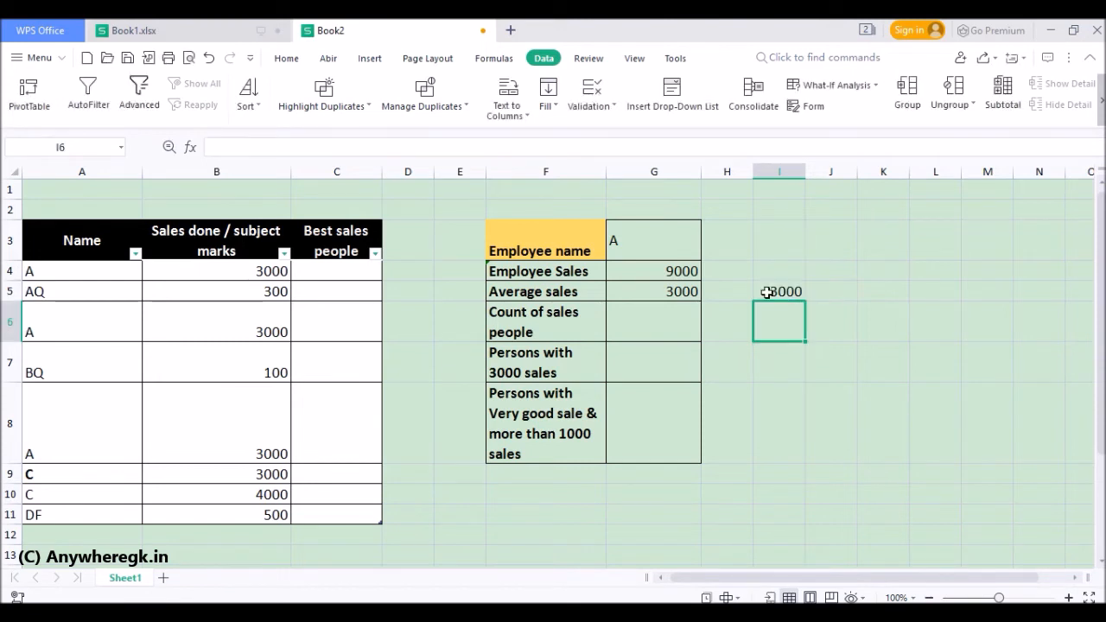
pyautogui.click(768, 293)
pyautogui.press('Delete')
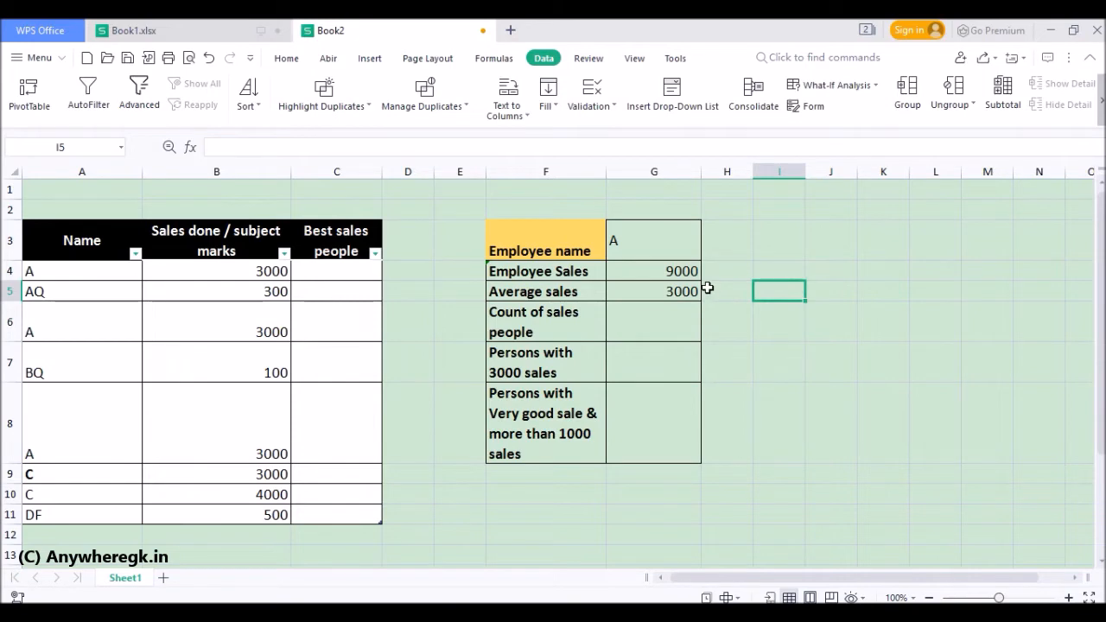
# Examine the Count of sales people COUNT formula in B20 of Book1 and the range it refers to
pyautogui.click(681, 316)
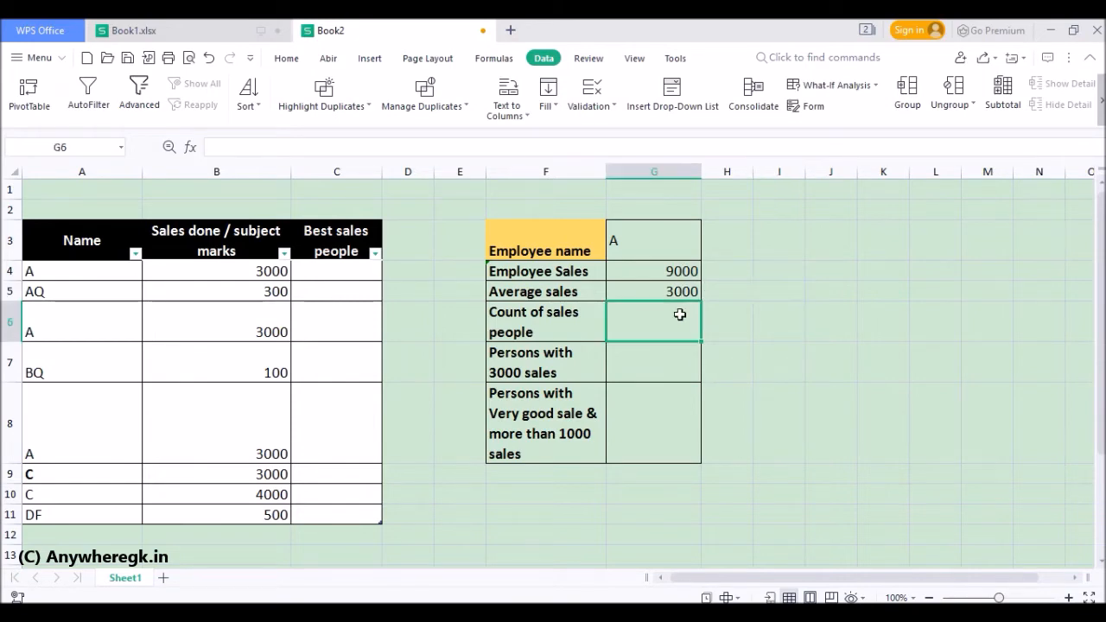
pyautogui.click(204, 26)
pyautogui.scroll(-1, 302, 421)
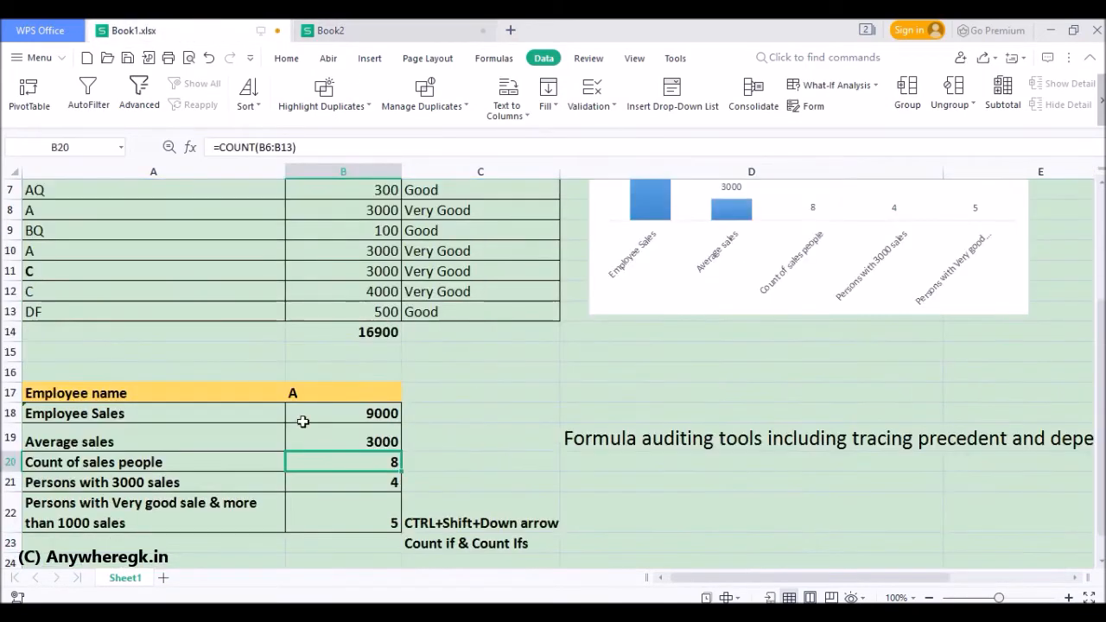
pyautogui.doubleClick(327, 465)
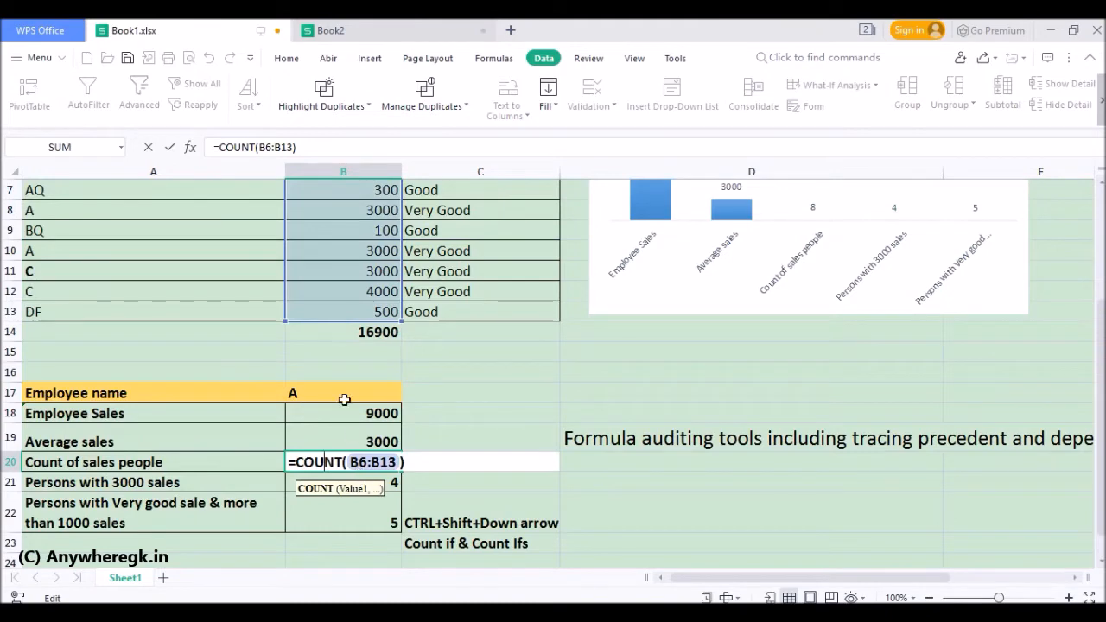
pyautogui.scroll(1, 342, 302)
pyautogui.press('Return')
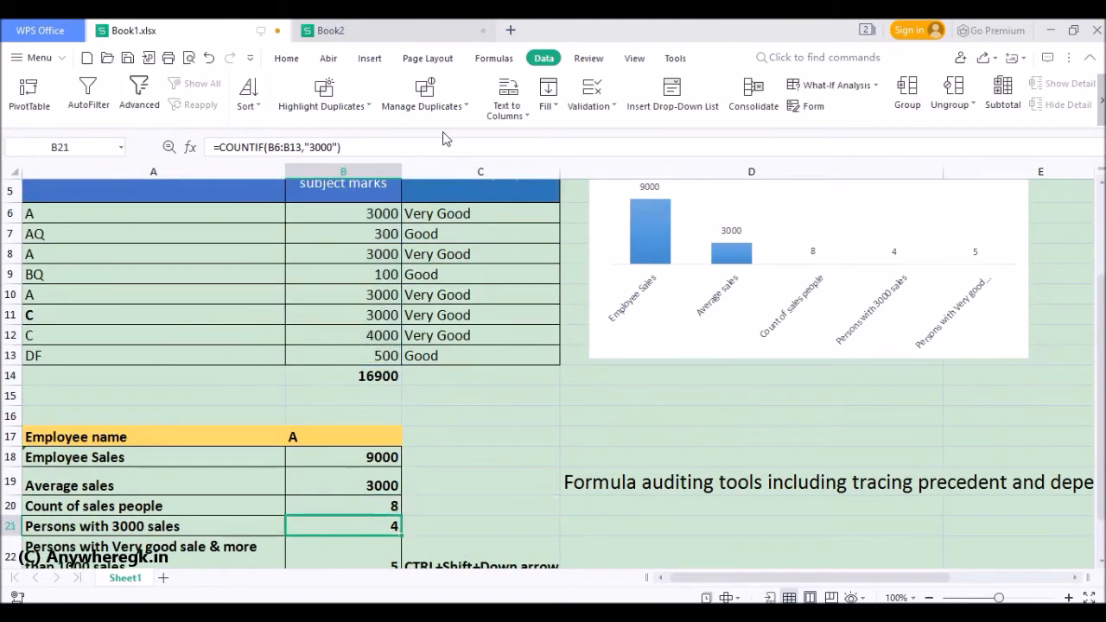
# Try a COUNT formula over the table's names A4:A11 in G6 of Book2, and undo it
pyautogui.click(330, 30)
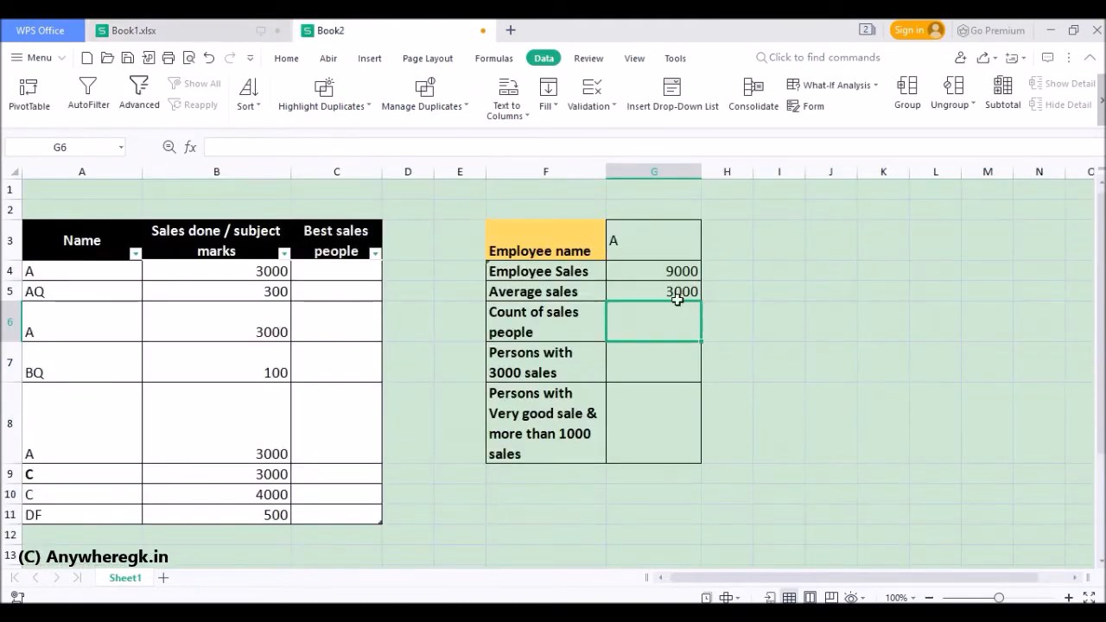
pyautogui.write('=coun')
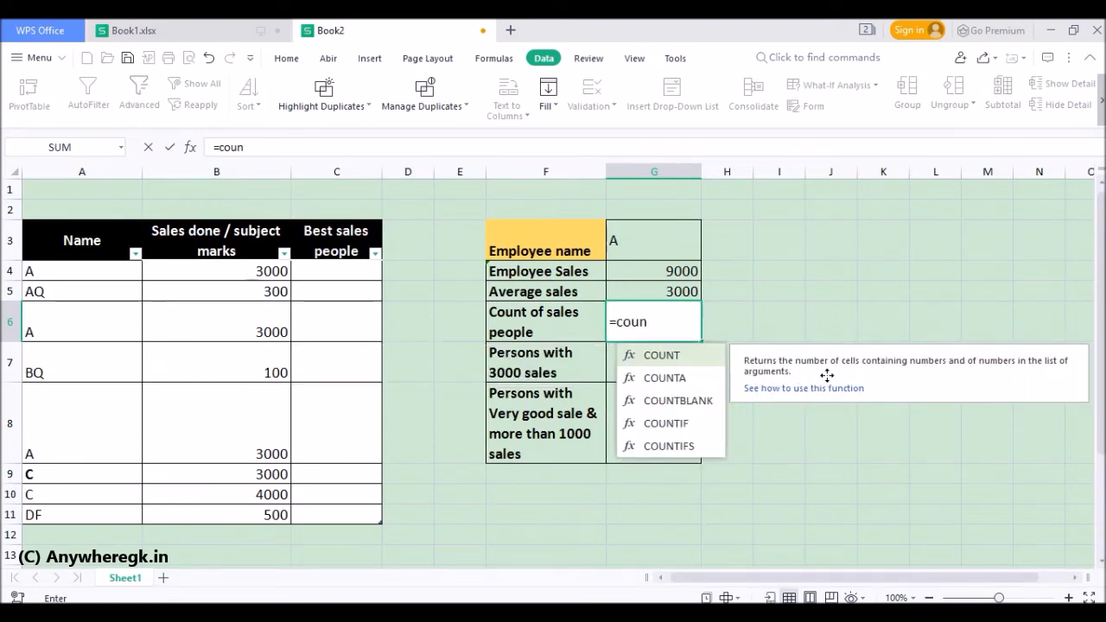
pyautogui.doubleClick(697, 363)
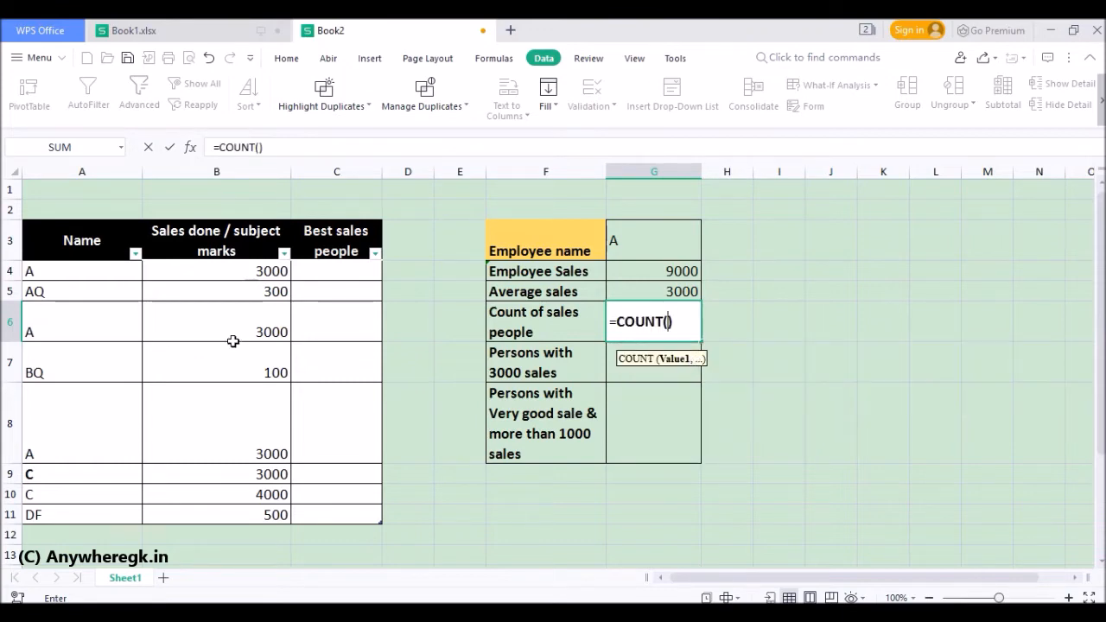
pyautogui.moveTo(81, 275); pyautogui.dragTo(79, 514)
pyautogui.press('Return')
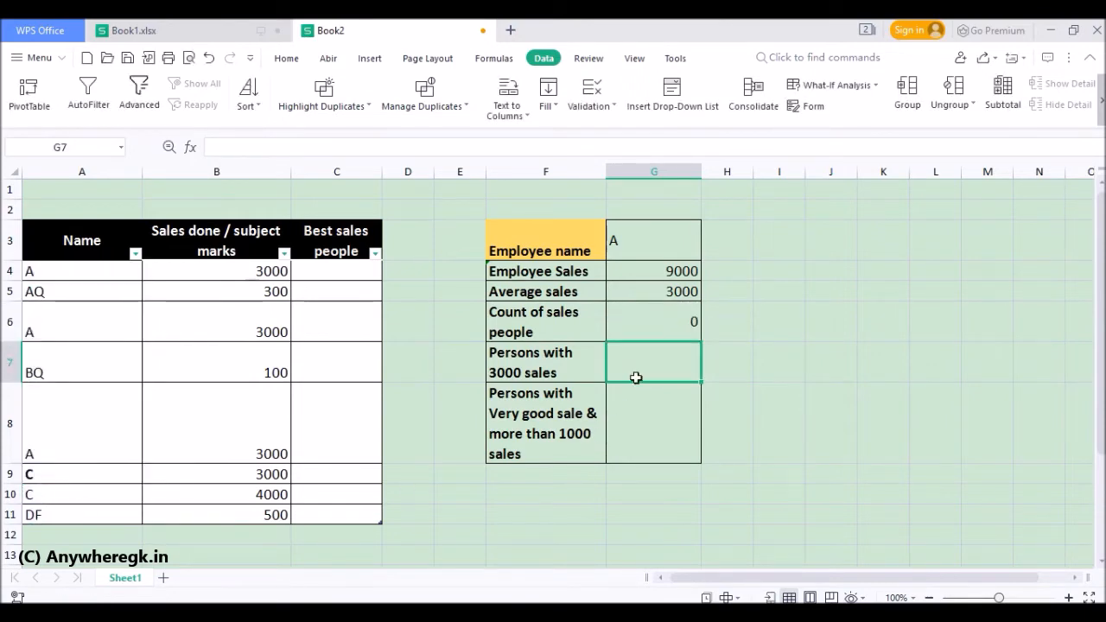
pyautogui.moveTo(210, 276); pyautogui.dragTo(235, 502)
pyautogui.hotkey('ctrl', 'z')
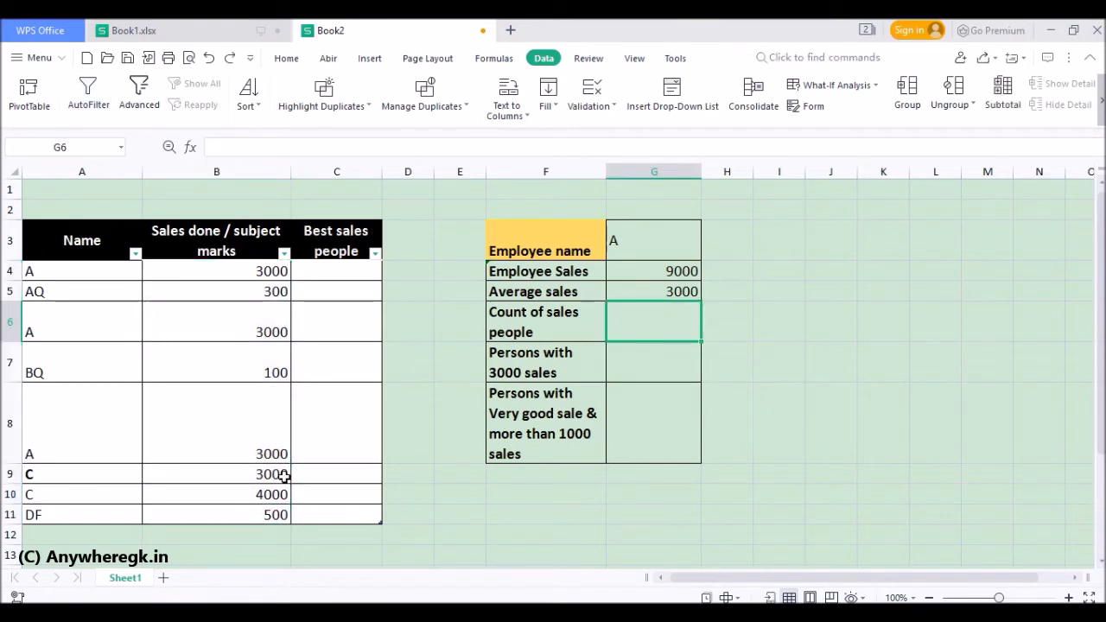
pyautogui.write('=')
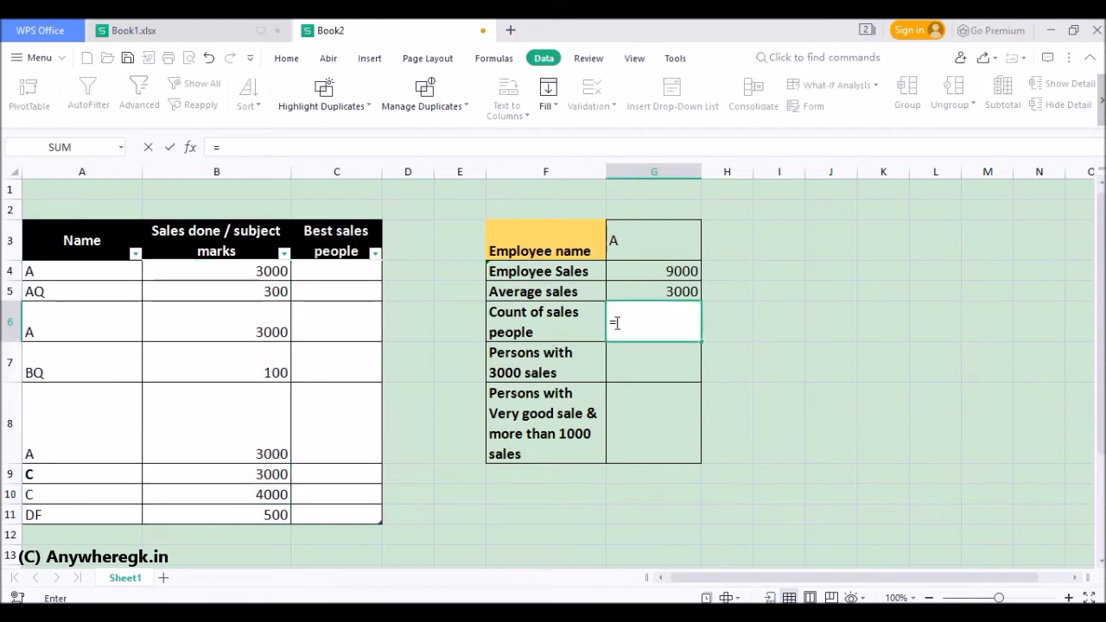
pyautogui.write('u')
pyautogui.press('BackSpace')
pyautogui.write('oun')
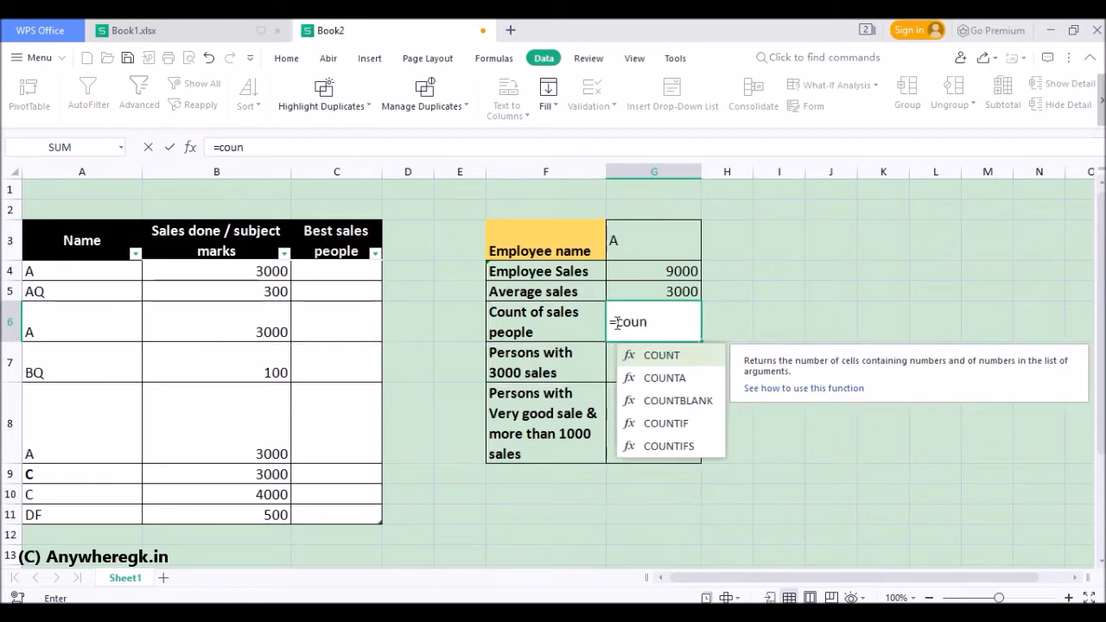
pyautogui.doubleClick(704, 363)
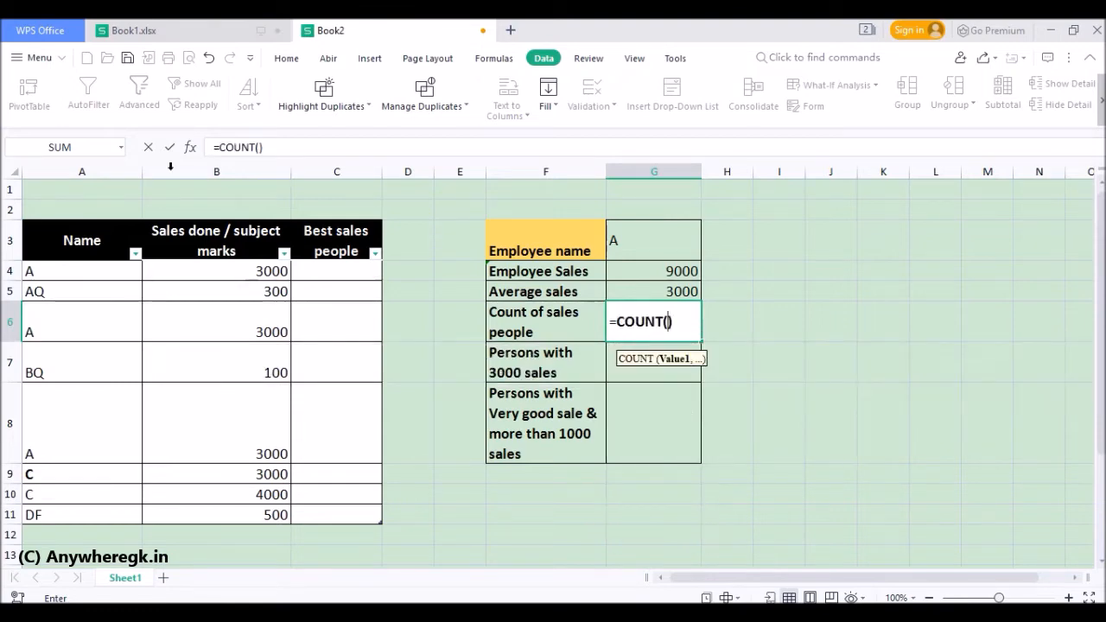
pyautogui.click(189, 147)
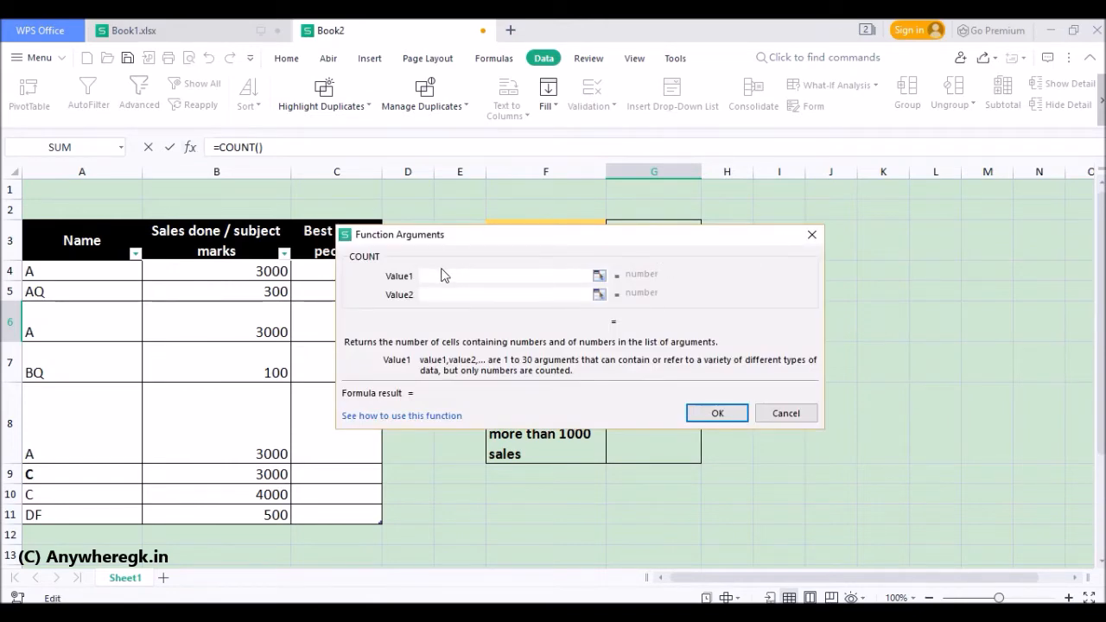
pyautogui.click(812, 234)
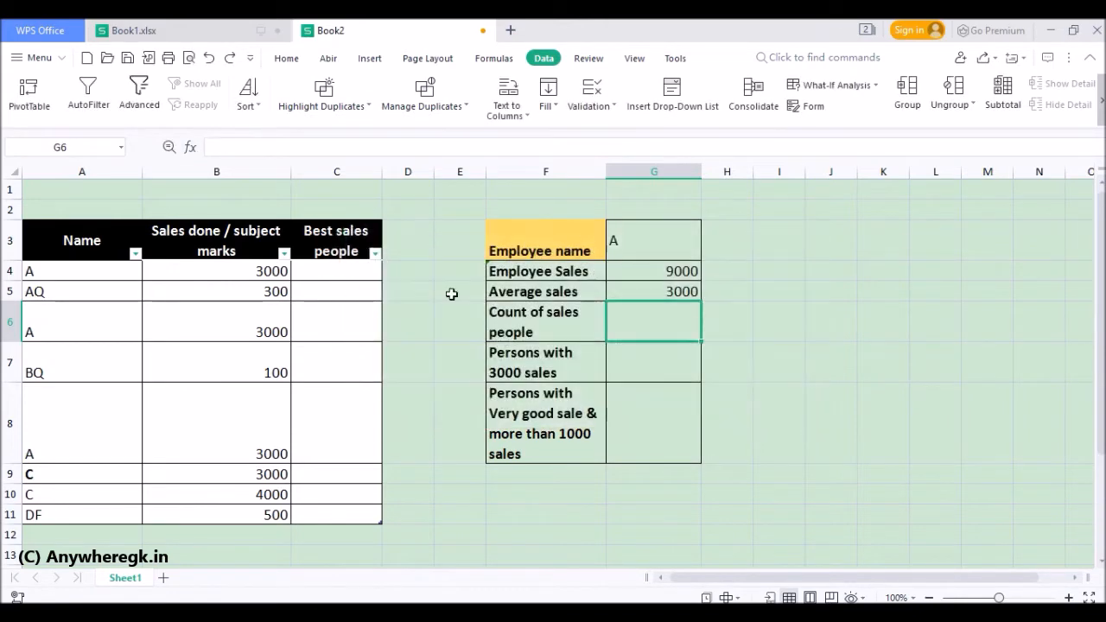
# Enter a COUNT formula for Count of sales people in G6 covering all the table's sales figures in column B
pyautogui.write('=count')
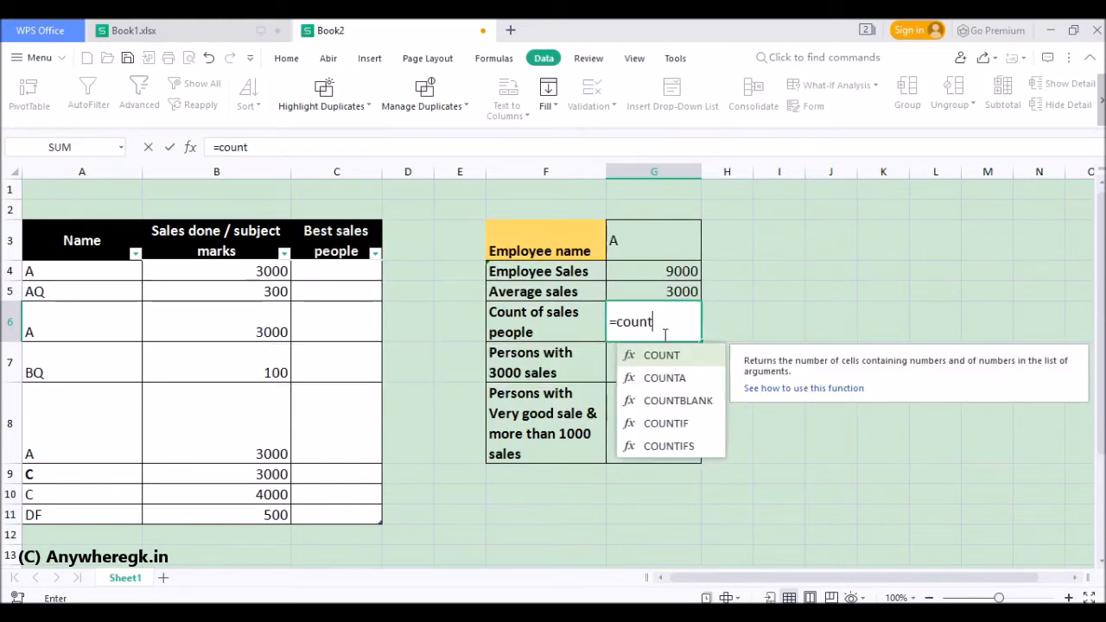
pyautogui.doubleClick(667, 362)
pyautogui.moveTo(250, 272); pyautogui.dragTo(260, 495)
pyautogui.press('Return')
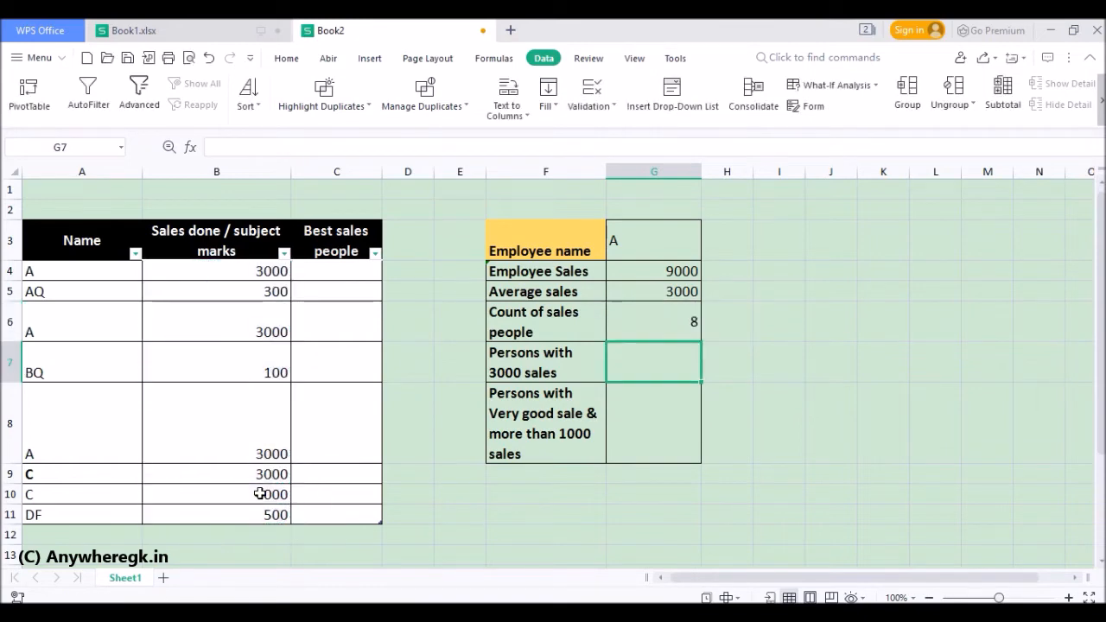
# Add a row 12 to the sales table with name BQ and sales 400, and undo the sales entry
pyautogui.click(79, 535)
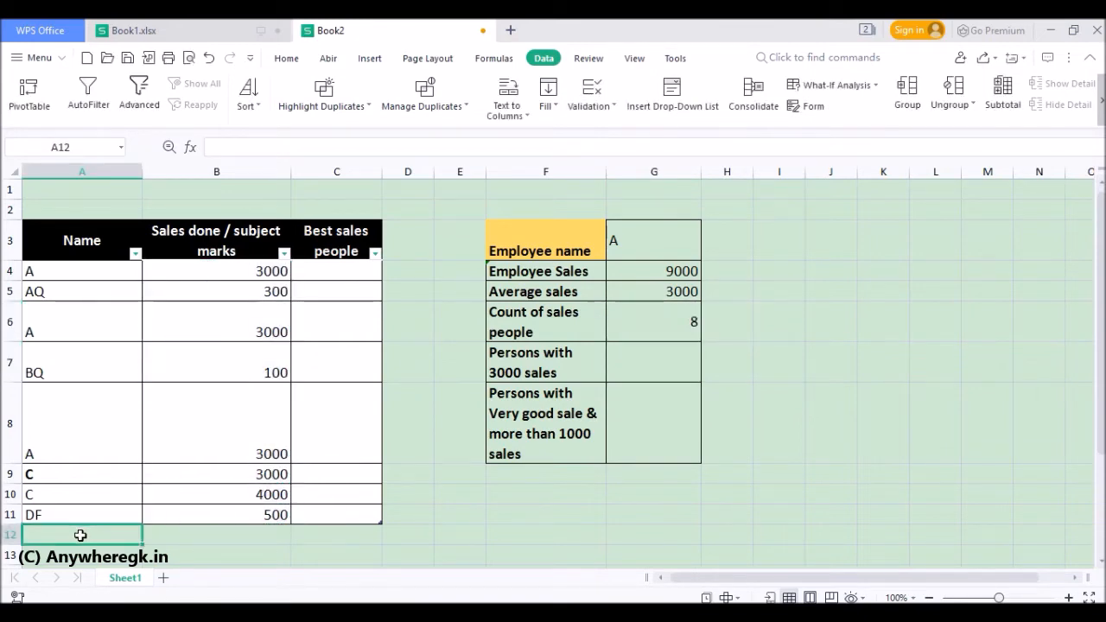
pyautogui.write('BQ')
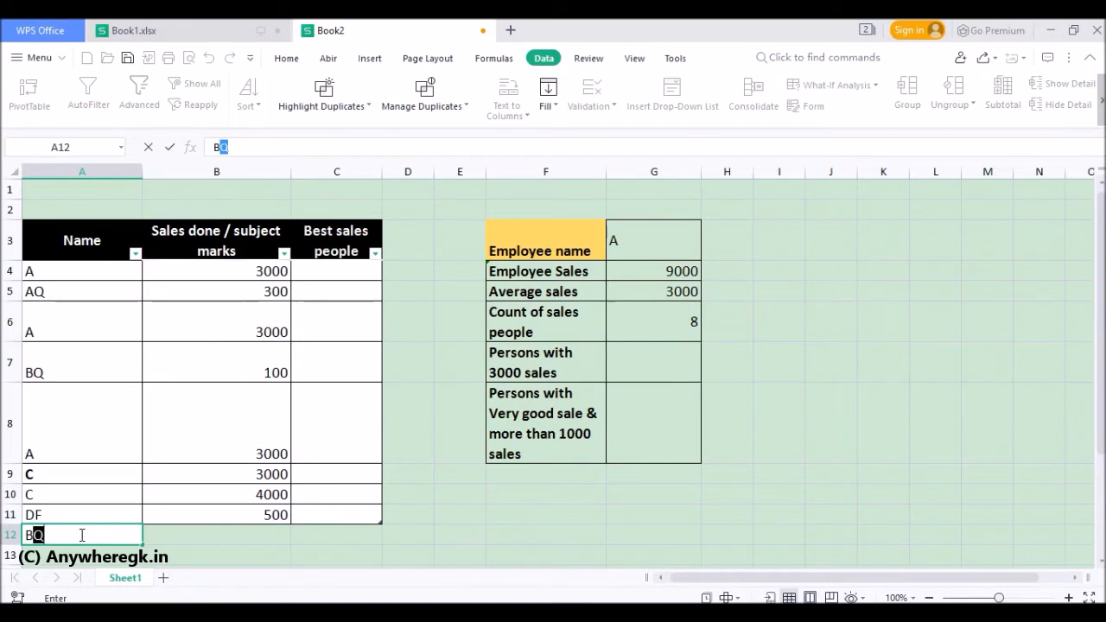
pyautogui.press('Tab')
pyautogui.write('40')
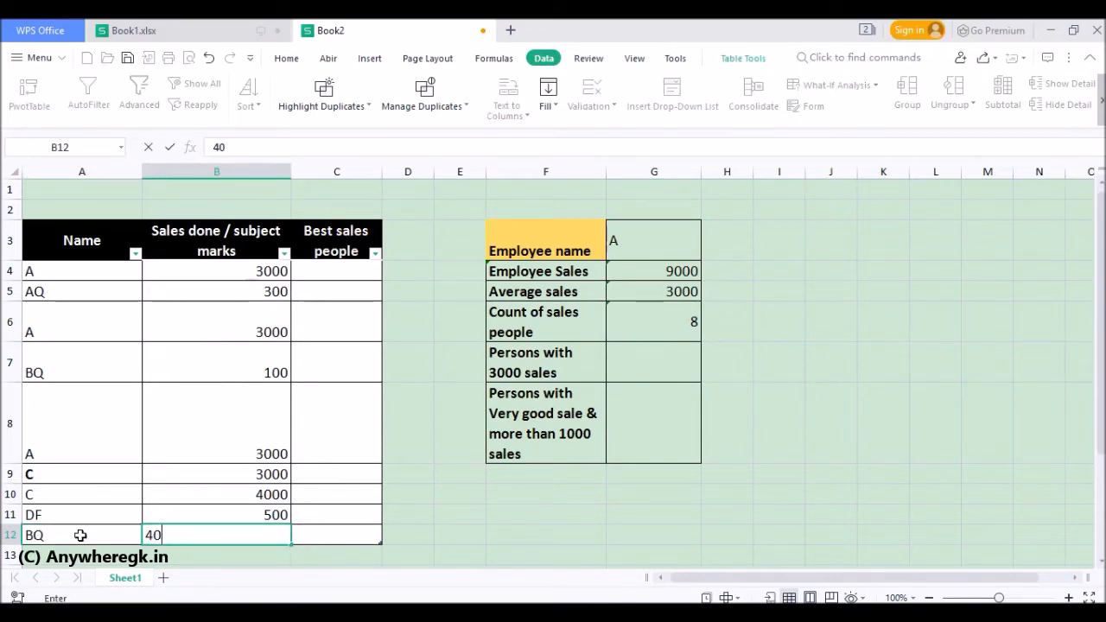
pyautogui.press('Return')
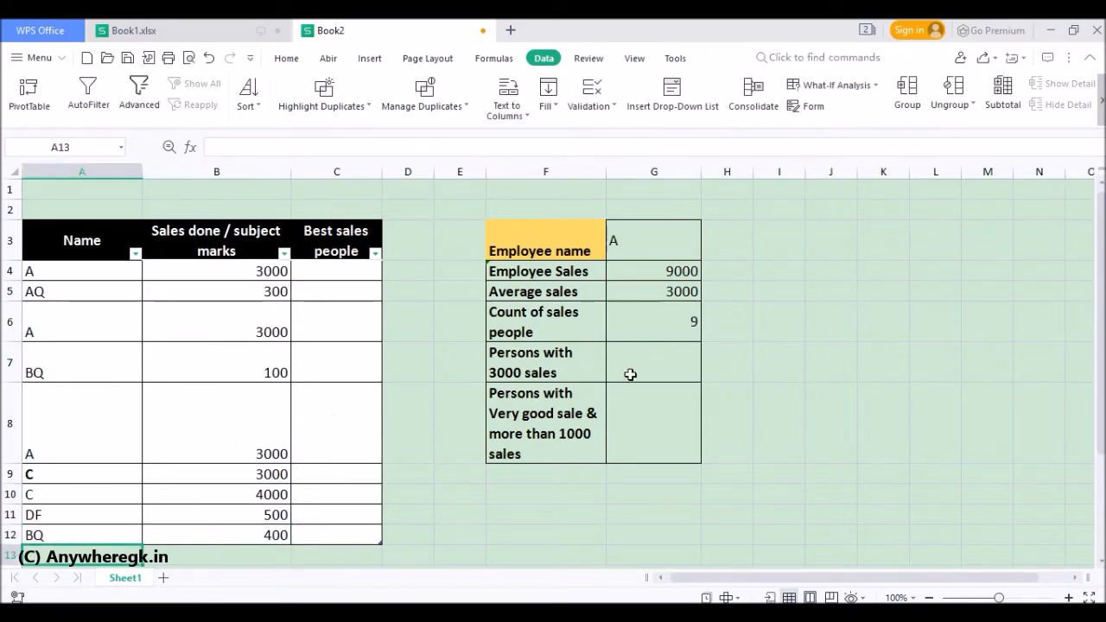
pyautogui.scroll(-1, 199, 490)
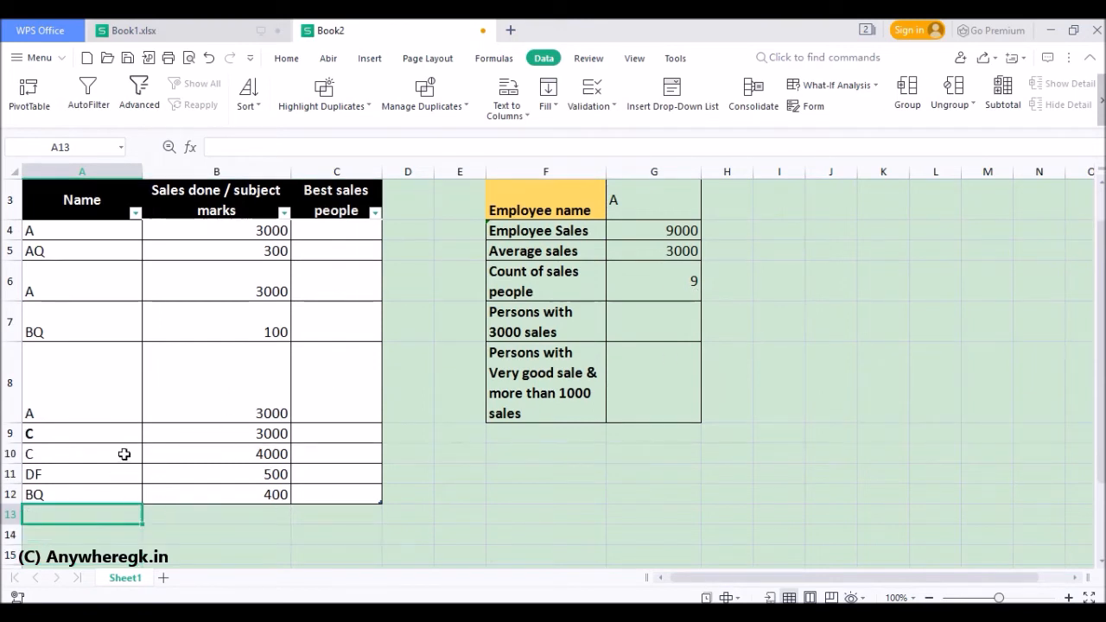
pyautogui.hotkey('ctrl', 'z')
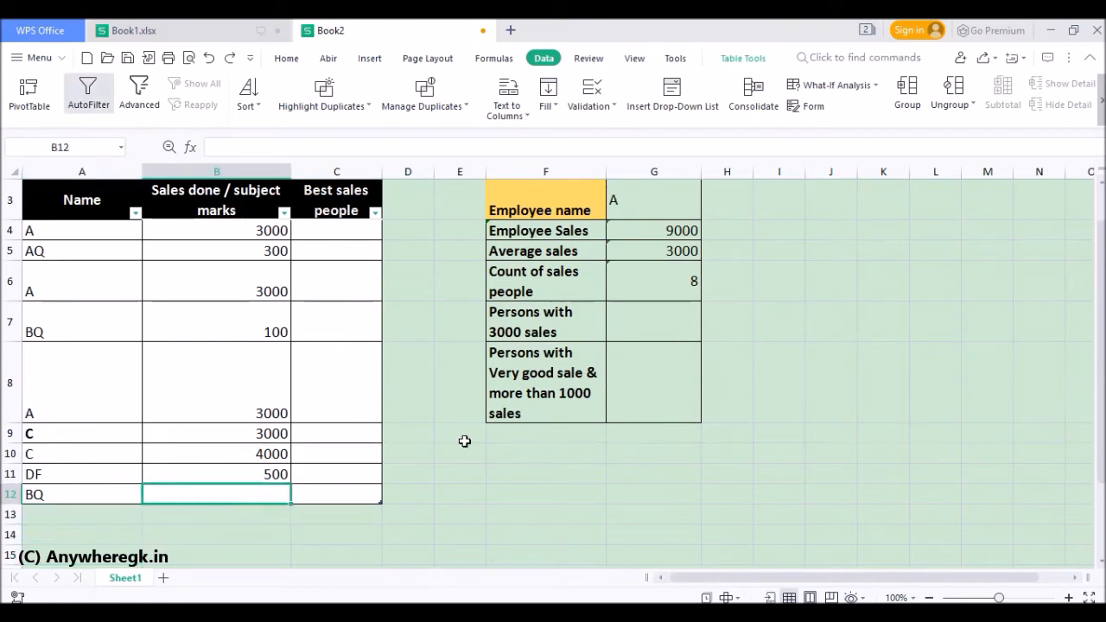
pyautogui.scroll(1, 504, 408)
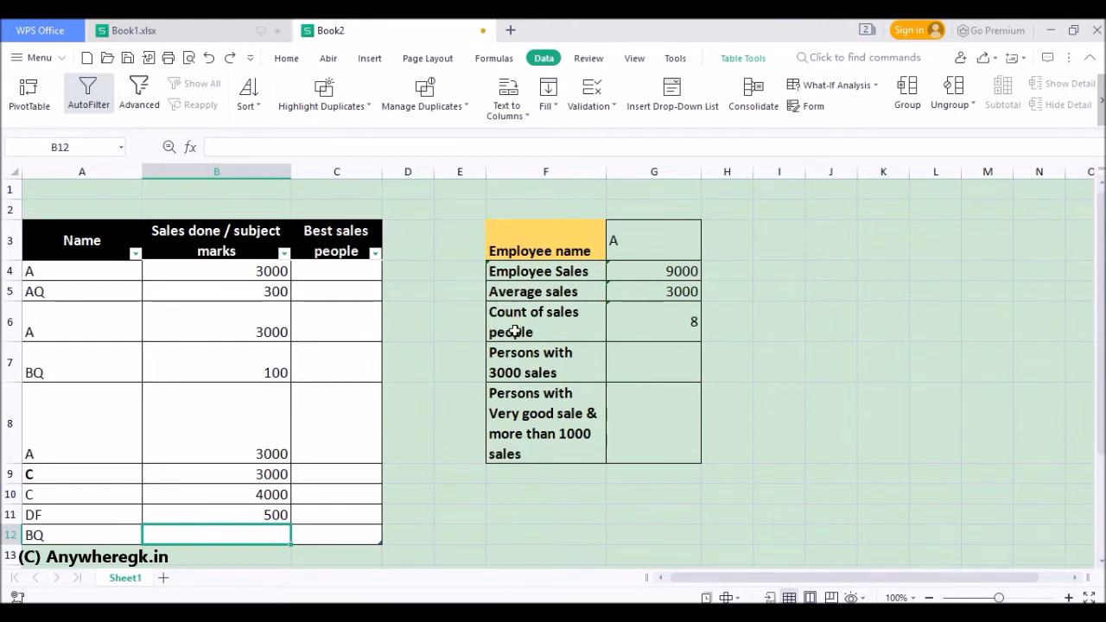
# Examine the Persons with 3000 sales COUNTIF formula in B21 of Book1 and the range it refers to
pyautogui.click(668, 373)
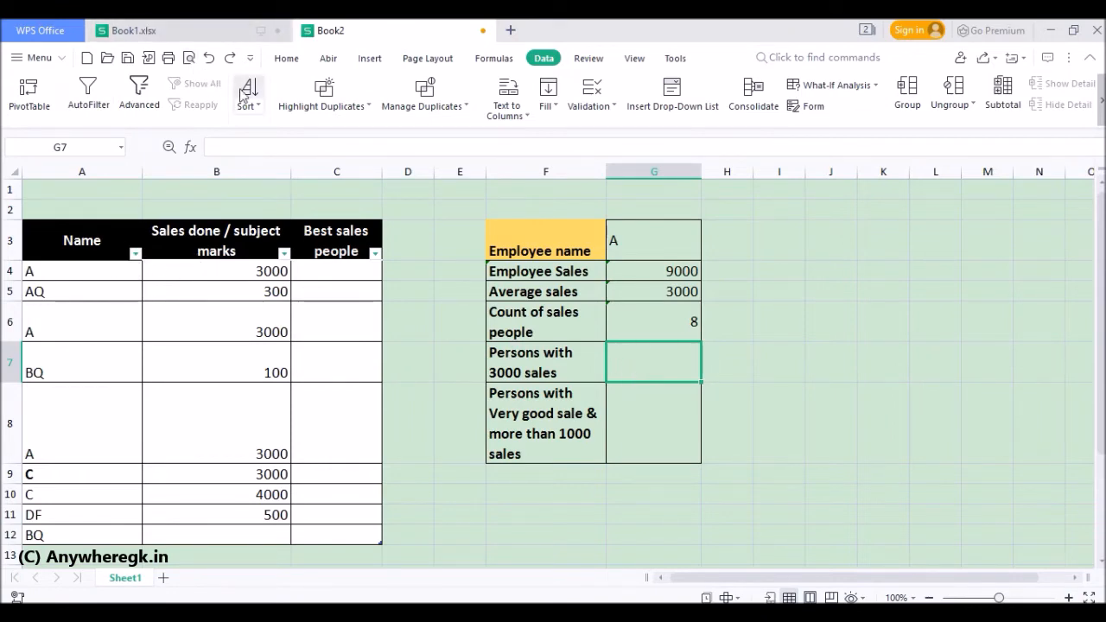
pyautogui.click(216, 34)
pyautogui.scroll(-1, 363, 274)
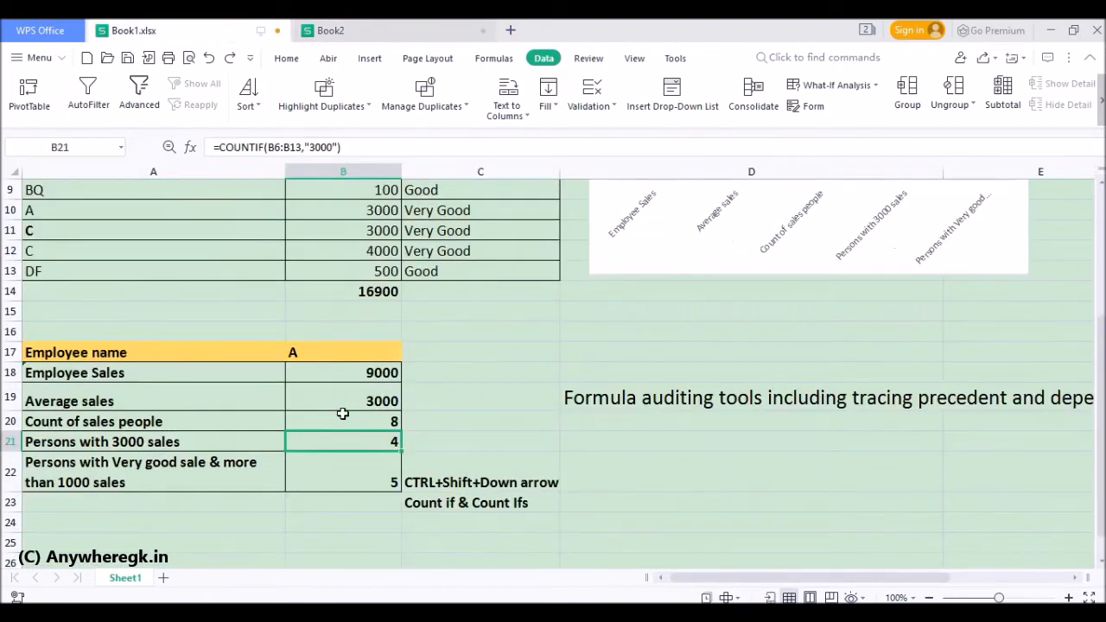
pyautogui.doubleClick(350, 442)
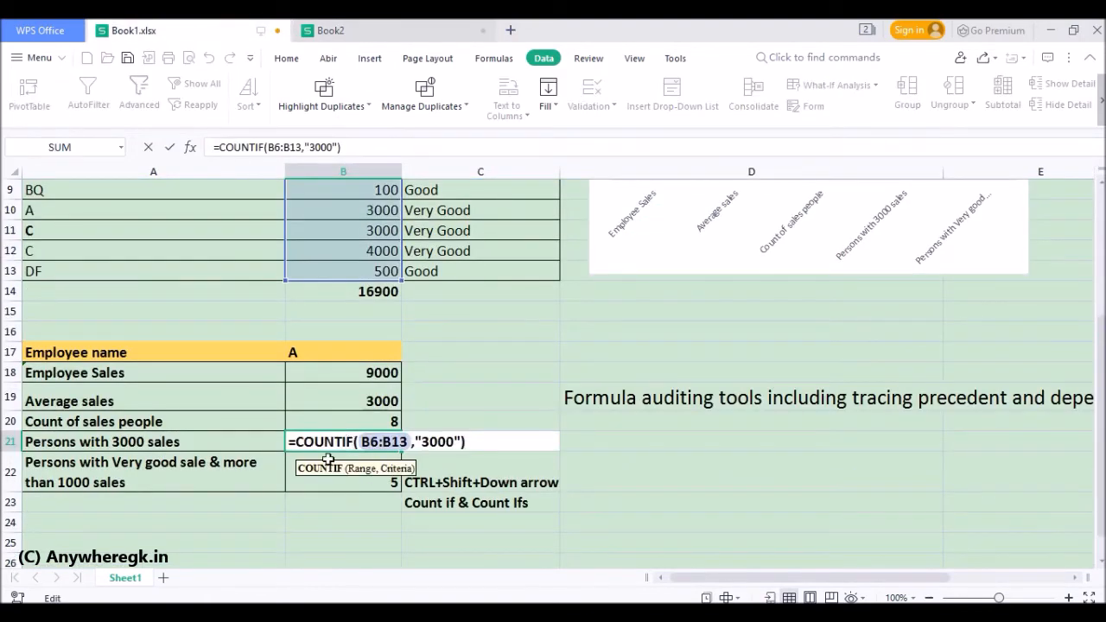
pyautogui.scroll(1, 402, 455)
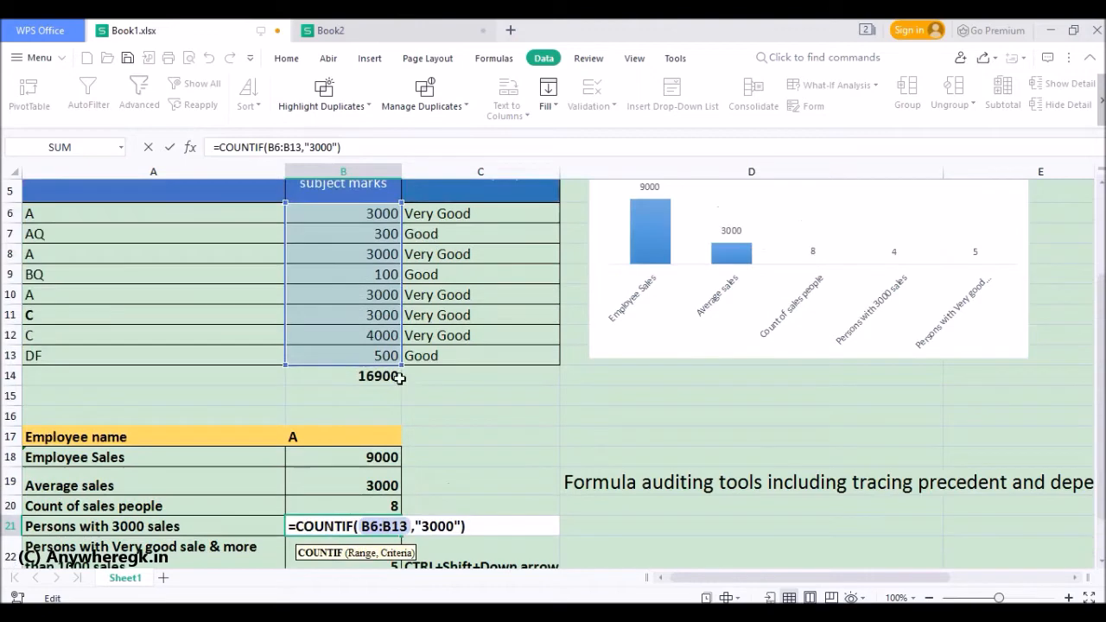
pyautogui.scroll(2, 380, 209)
pyautogui.scroll(-2, 388, 410)
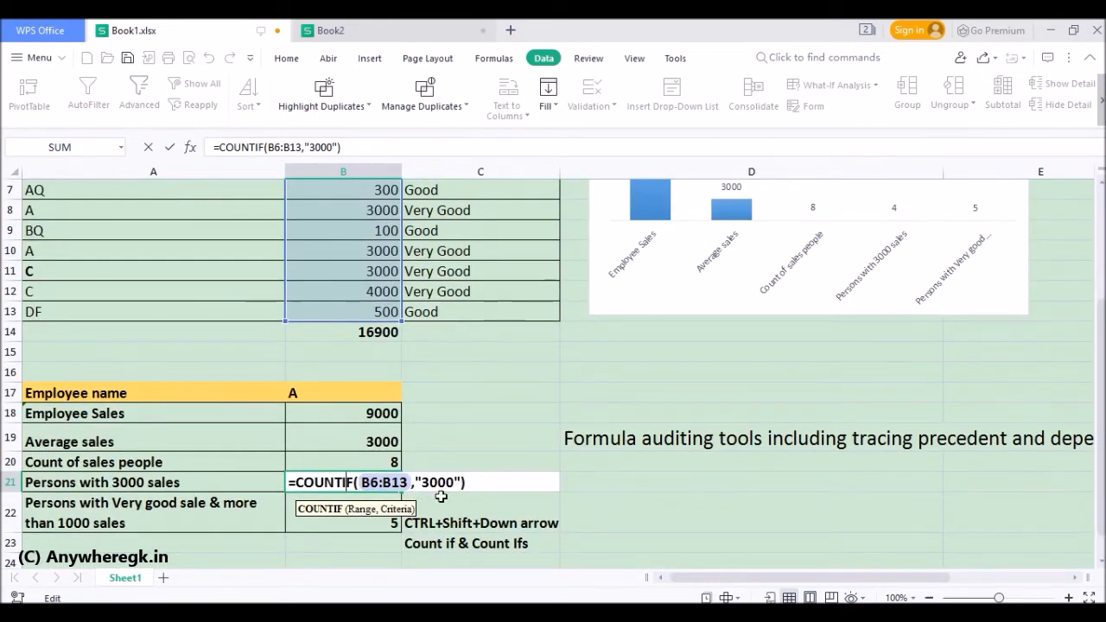
pyautogui.scroll(1, 441, 497)
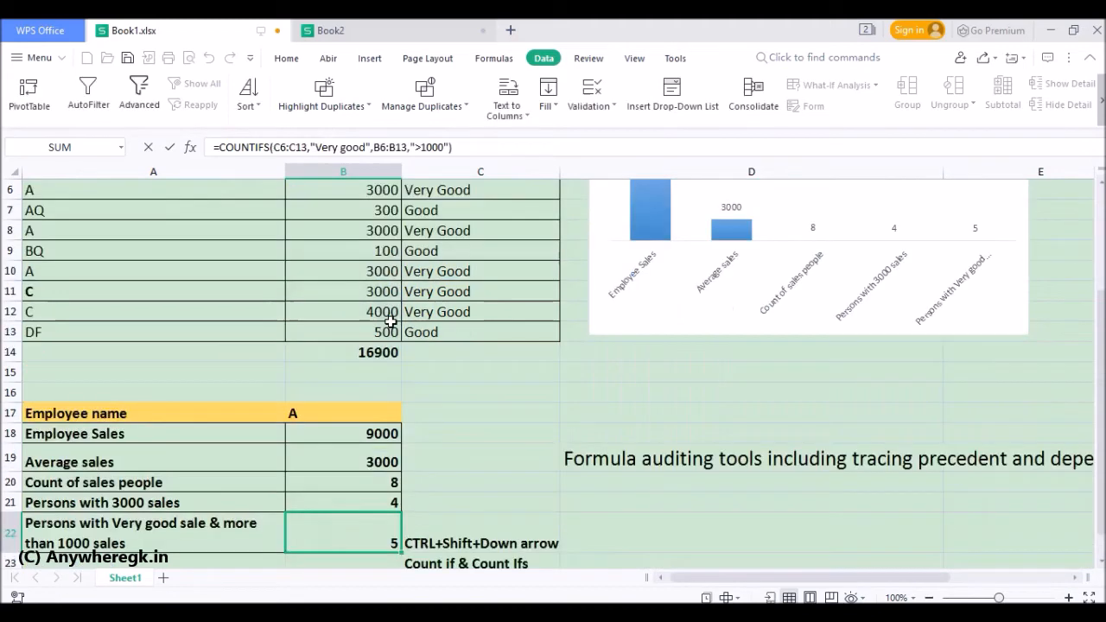
# Enter =COUNTIF(B4:B12,"3000") in G7 of Book2 for Persons with 3000 sales
pyautogui.click(330, 30)
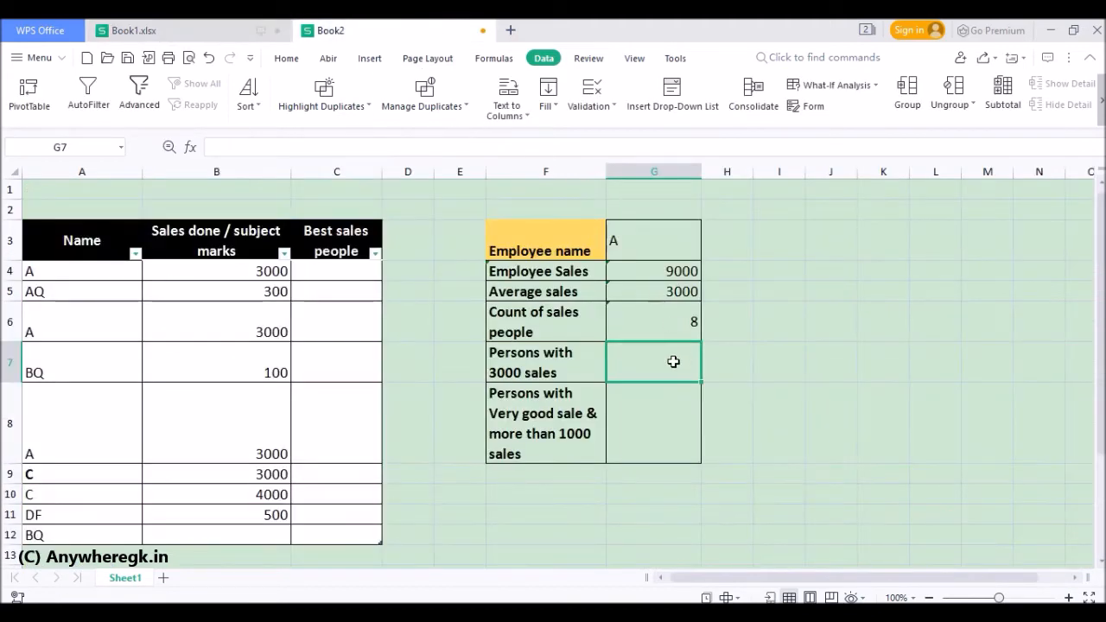
pyautogui.write('=')
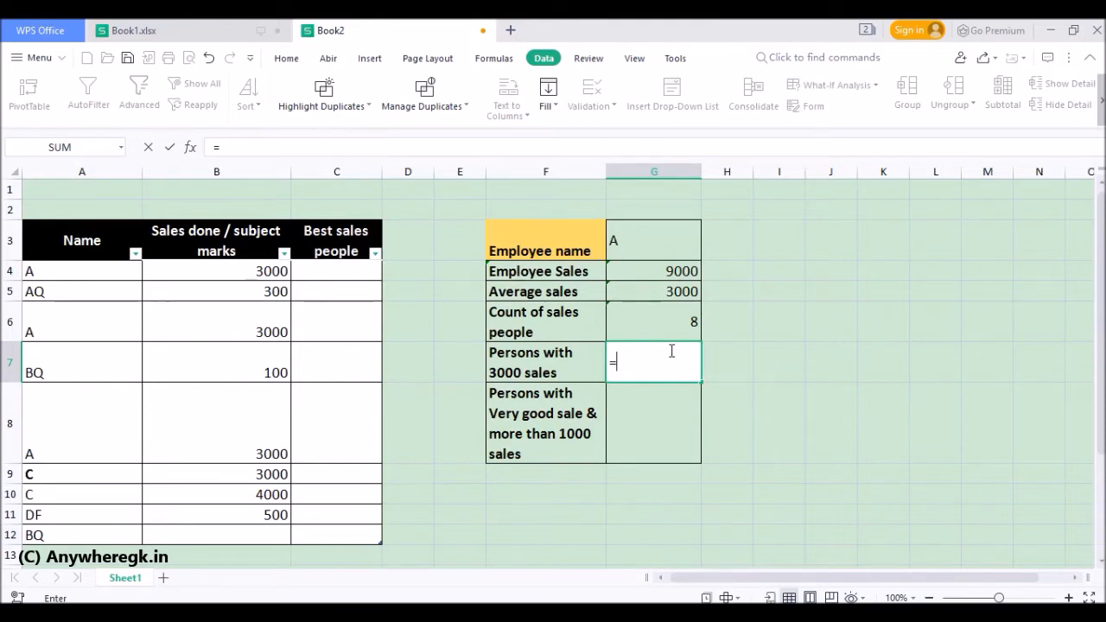
pyautogui.write('countif')
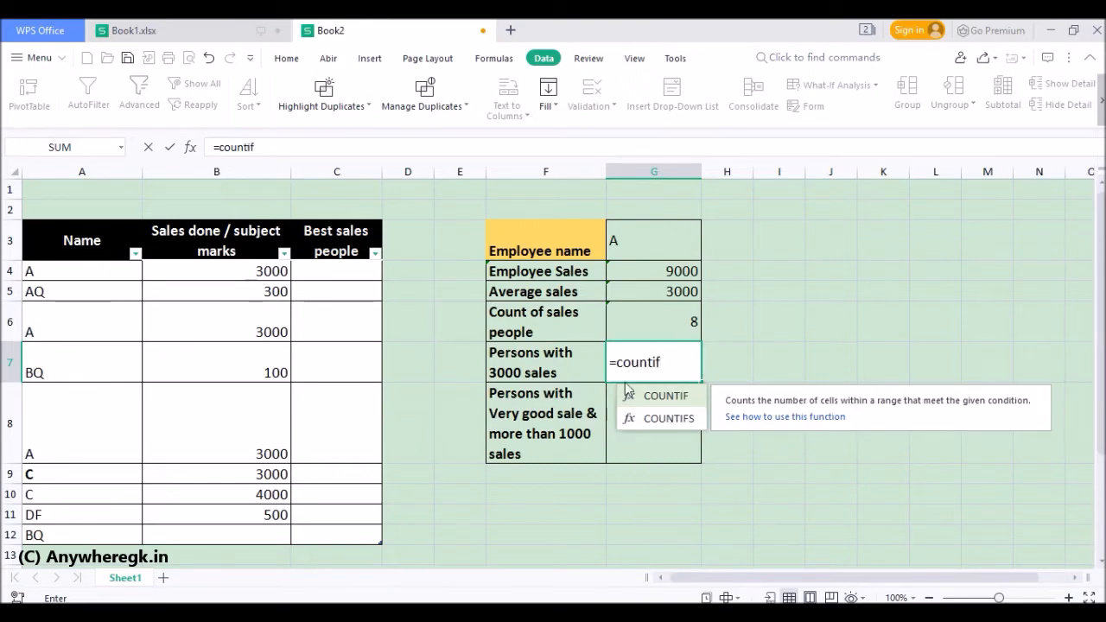
pyautogui.doubleClick(688, 396)
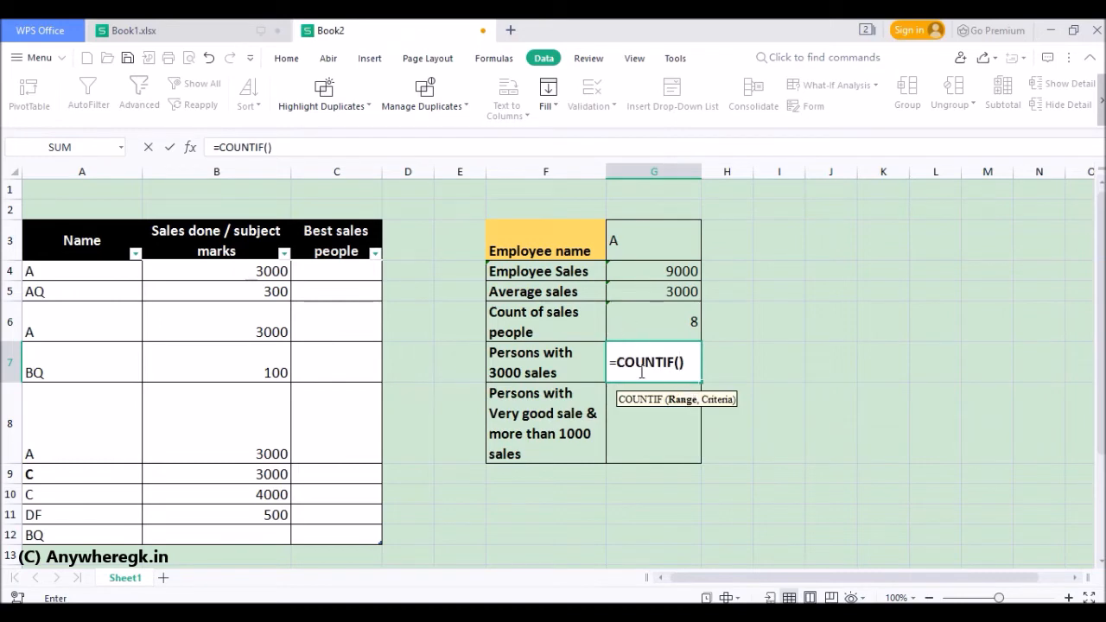
pyautogui.moveTo(273, 271); pyautogui.dragTo(232, 525)
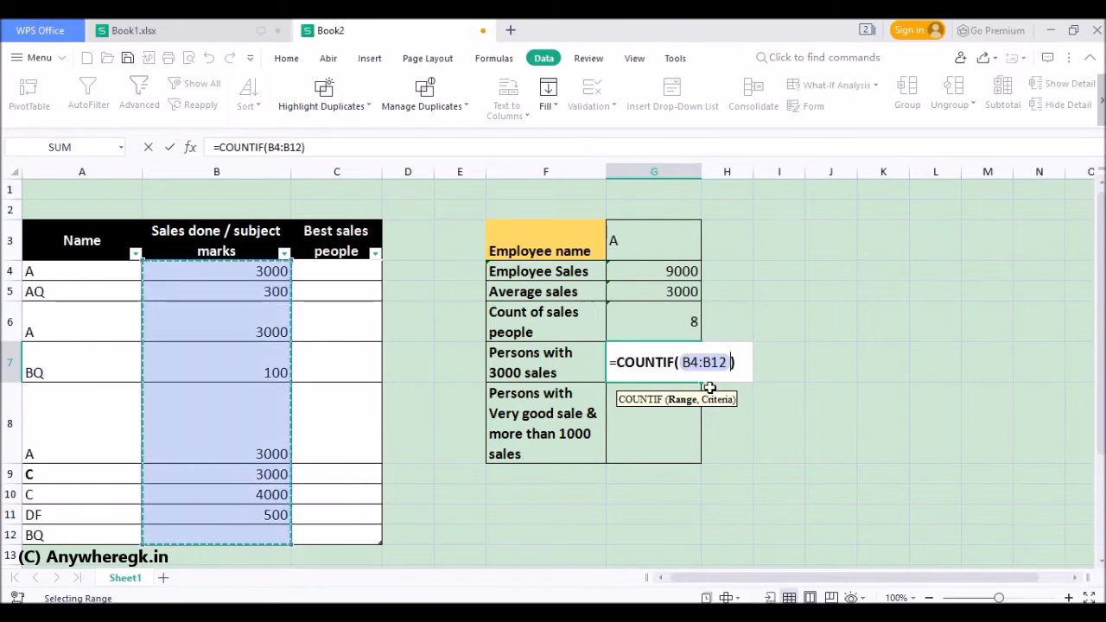
pyautogui.write(',')
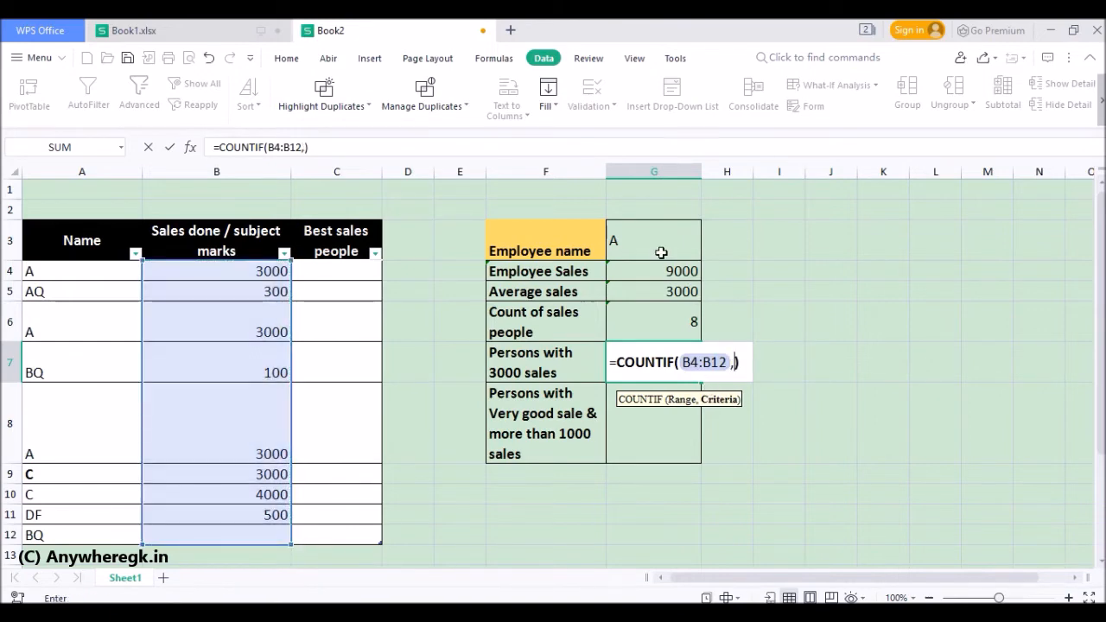
pyautogui.write('"3000')
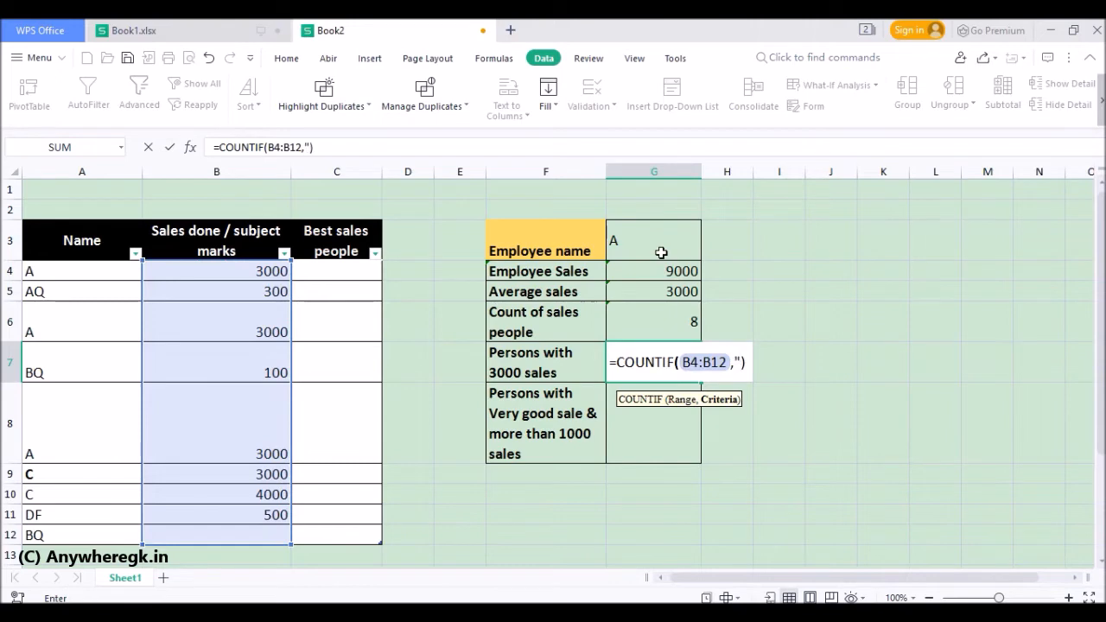
pyautogui.write('"')
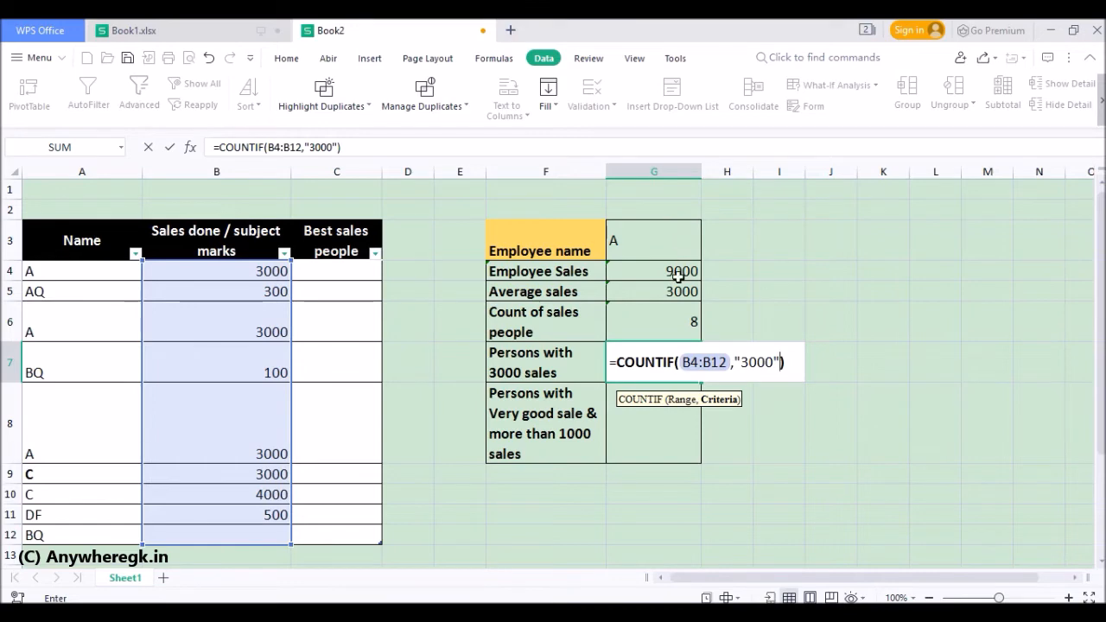
pyautogui.press('Return')
# Check the COUNTIF formula in B21 of Book1 again for comparison with the one in Book2
pyautogui.hotkey('ctrl', 'Tab')
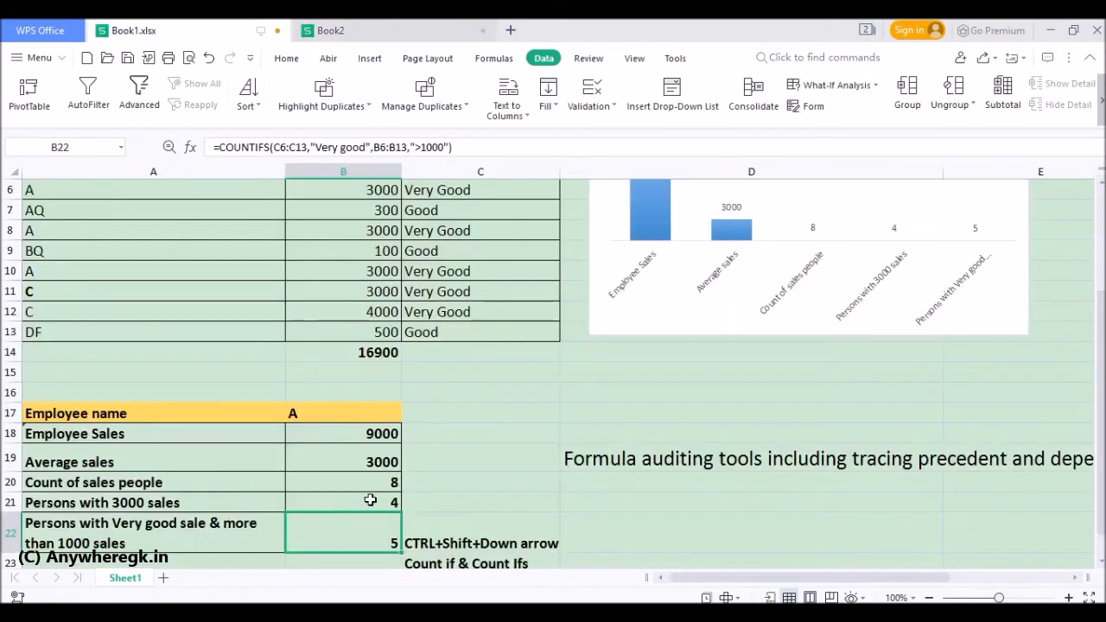
pyautogui.scroll(-1, 370, 501)
pyautogui.doubleClick(363, 463)
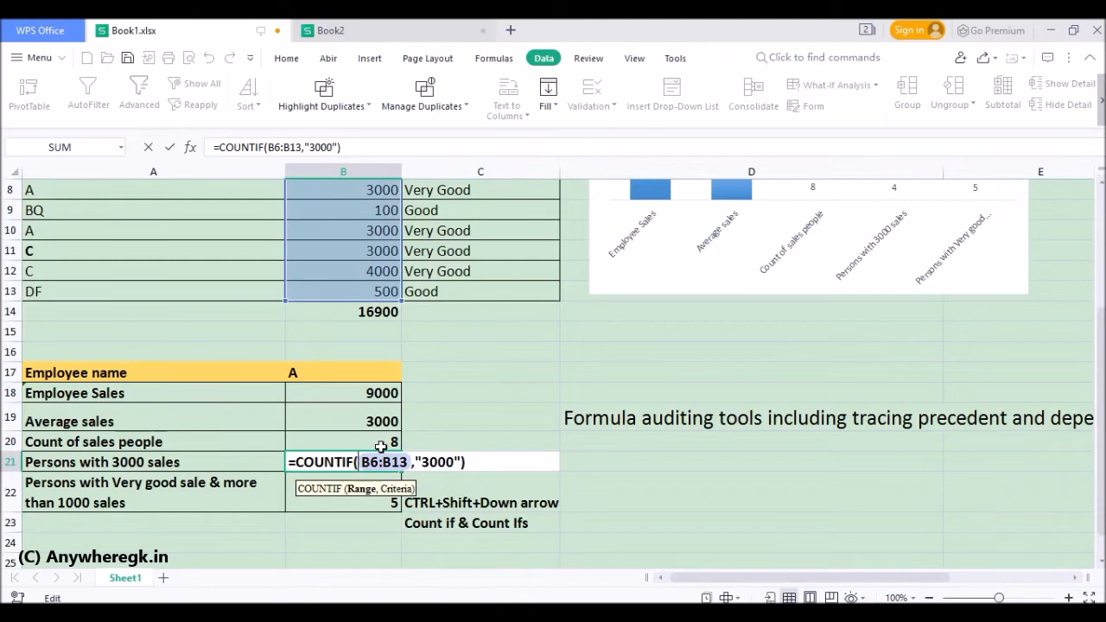
pyautogui.press('Return')
# Filter Book2's sales table to show only rows with sales of 3000, and undo the filter
pyautogui.hotkey('ctrl', 'Tab')
pyautogui.click(283, 253)
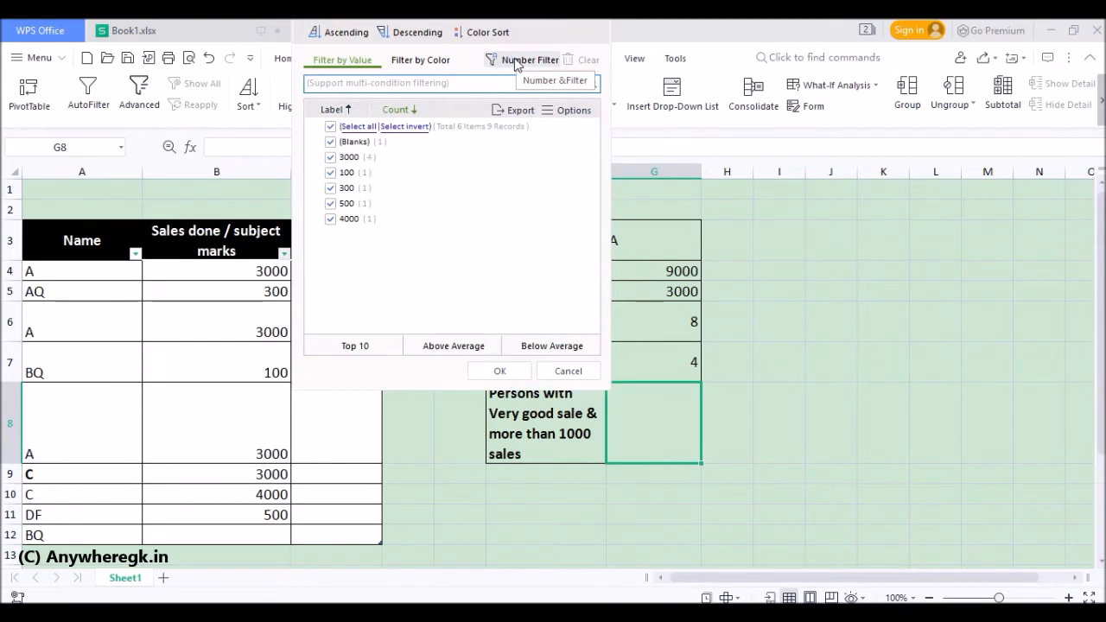
pyautogui.click(330, 140)
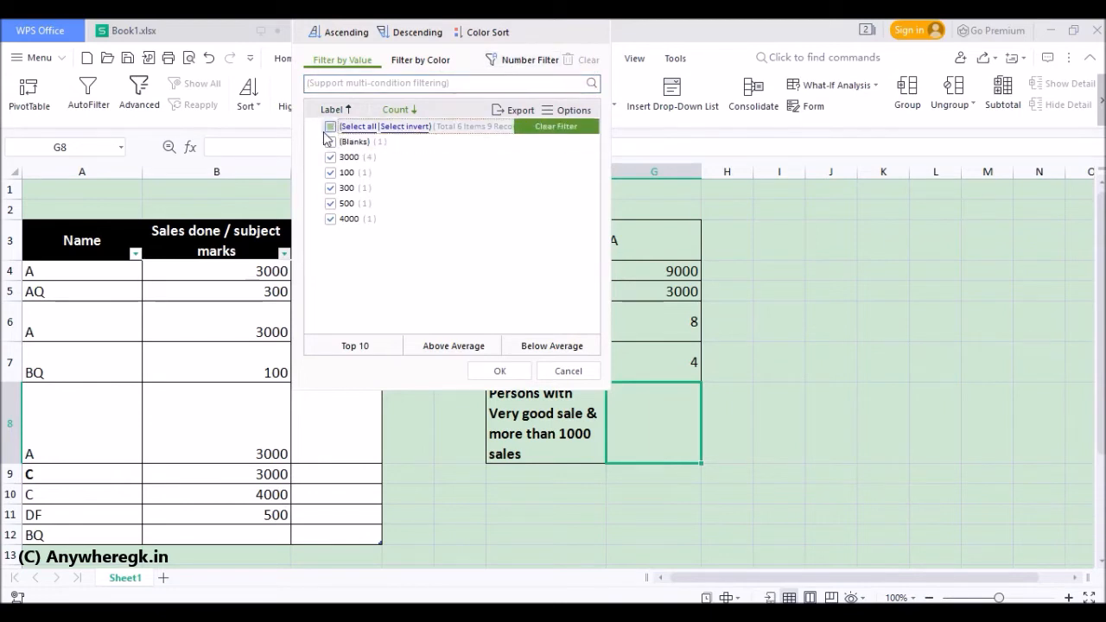
pyautogui.click(329, 128)
pyautogui.click(331, 156)
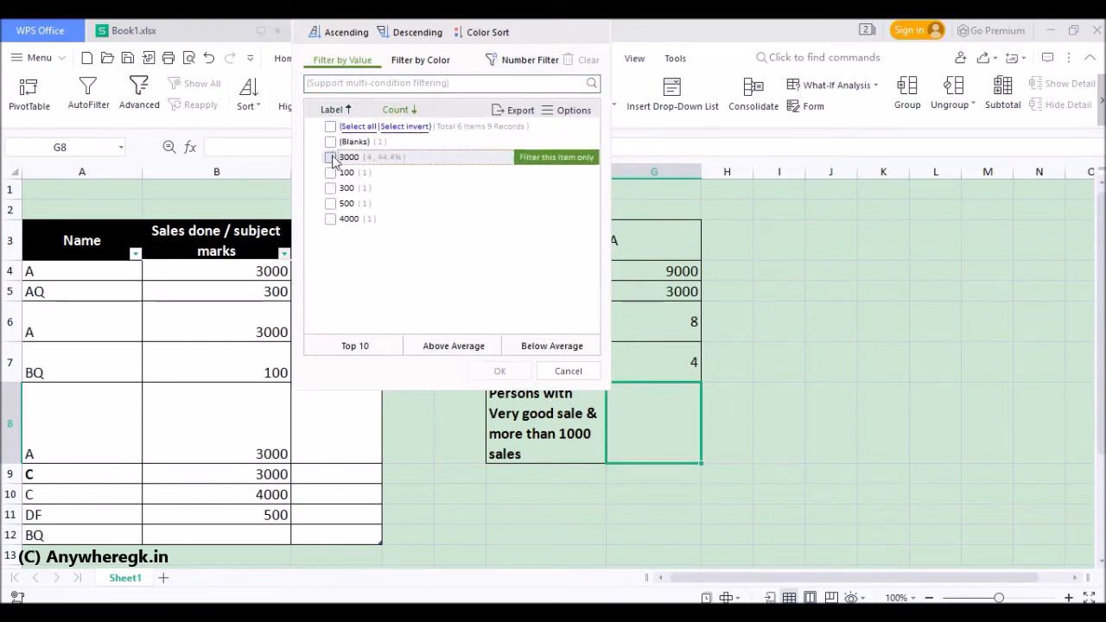
pyautogui.click(500, 371)
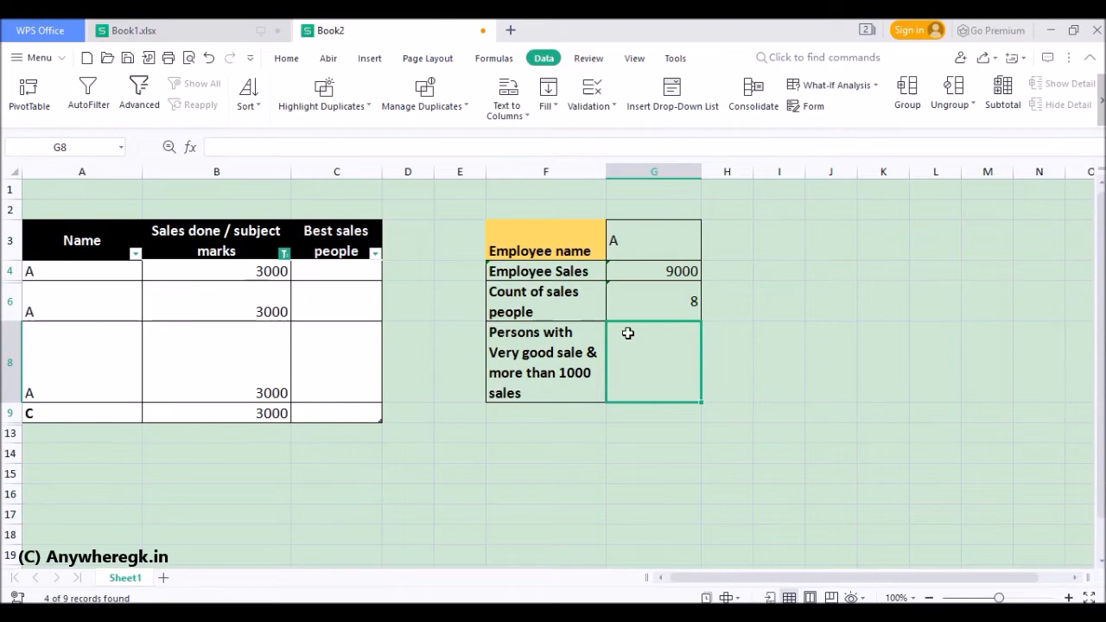
pyautogui.hotkey('ctrl', 'z')
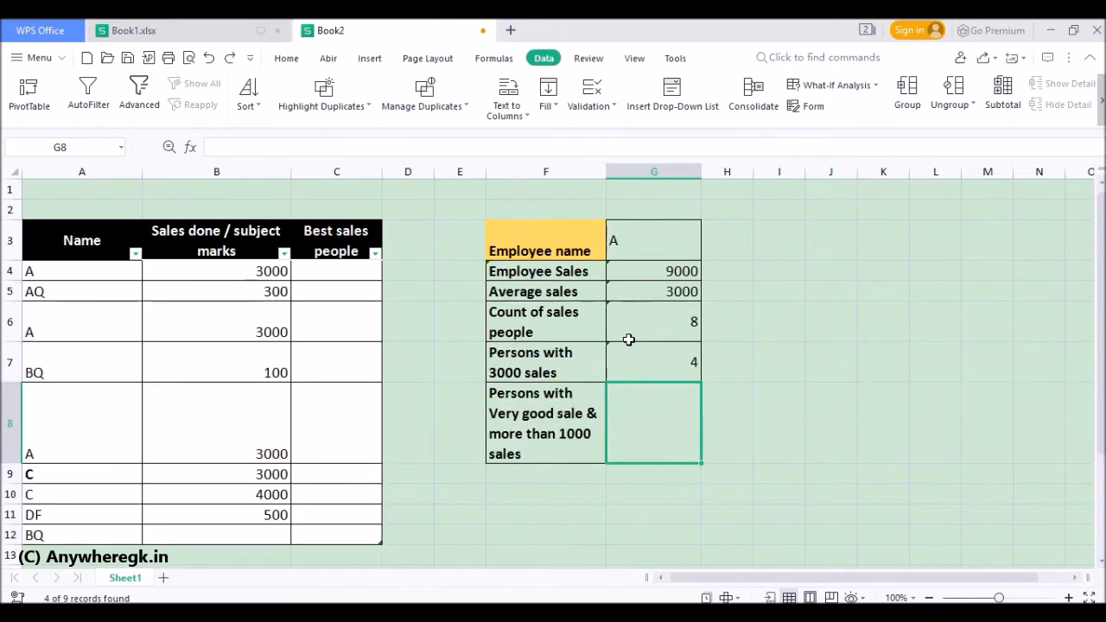
# Examine the COUNTIFS formula in B22 of Book1 and the sales and rating ranges it refers to
pyautogui.click(181, 26)
pyautogui.doubleClick(372, 407)
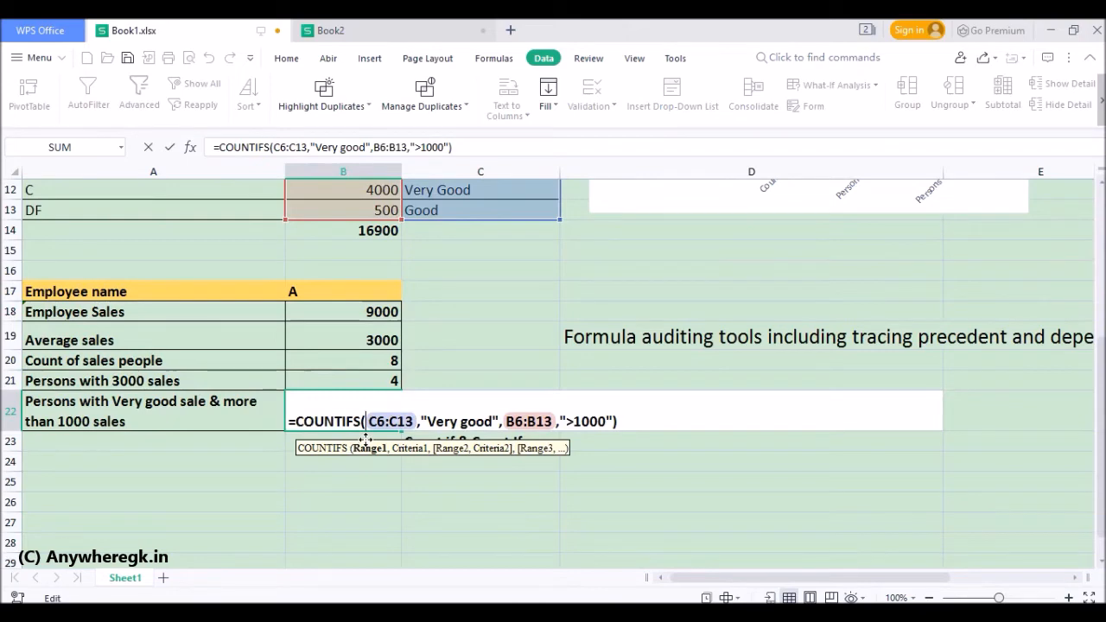
pyautogui.scroll(3, 324, 423)
pyautogui.scroll(-1, 324, 422)
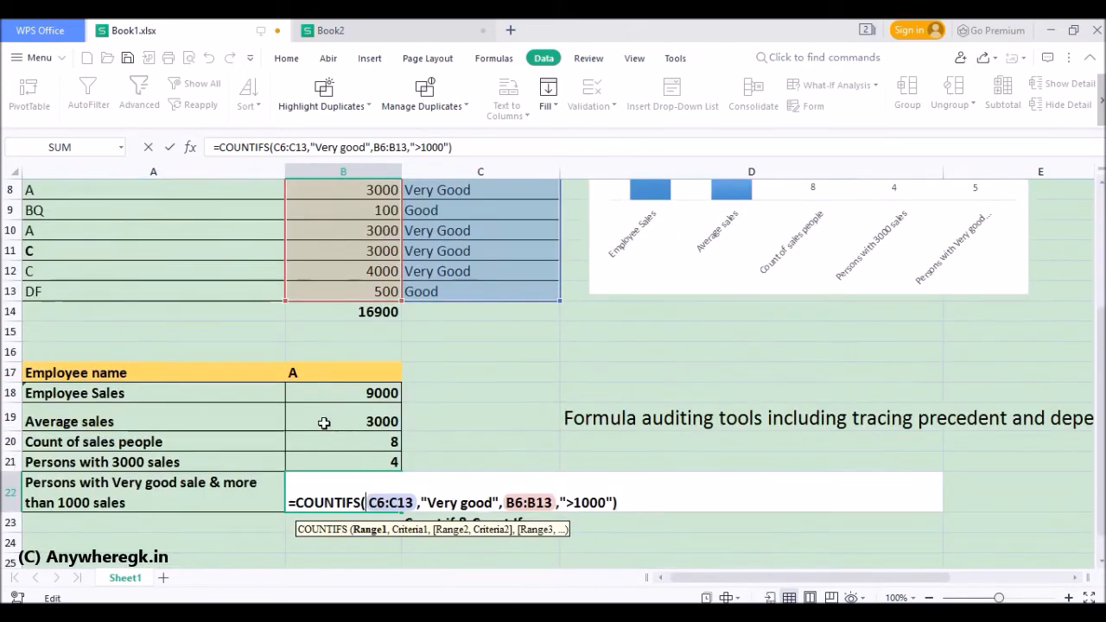
pyautogui.scroll(3, 388, 516)
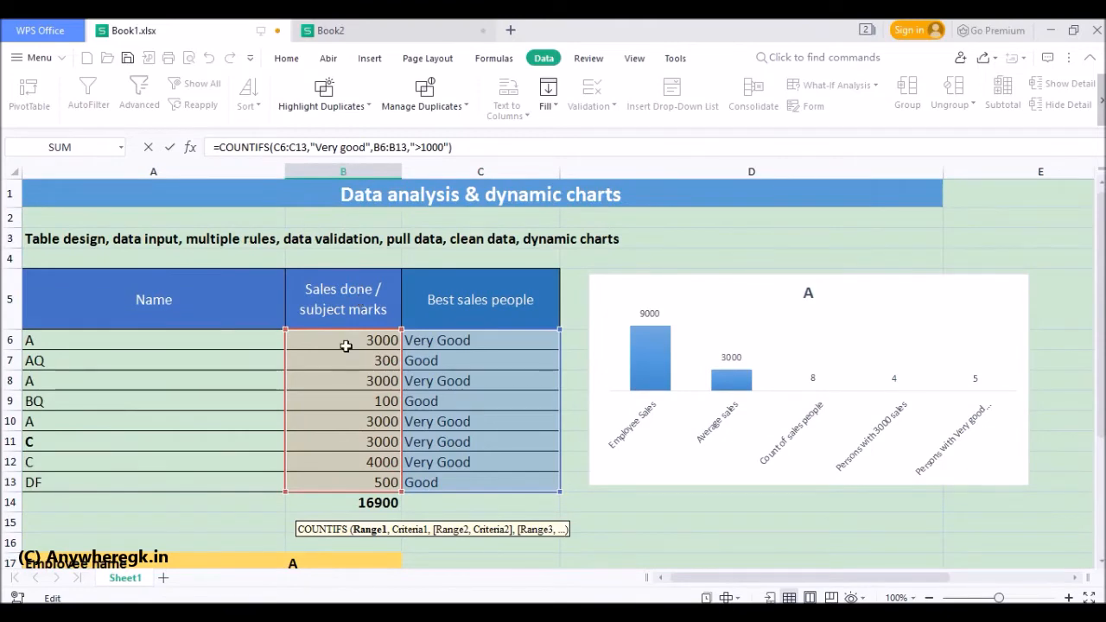
pyautogui.scroll(-3, 353, 363)
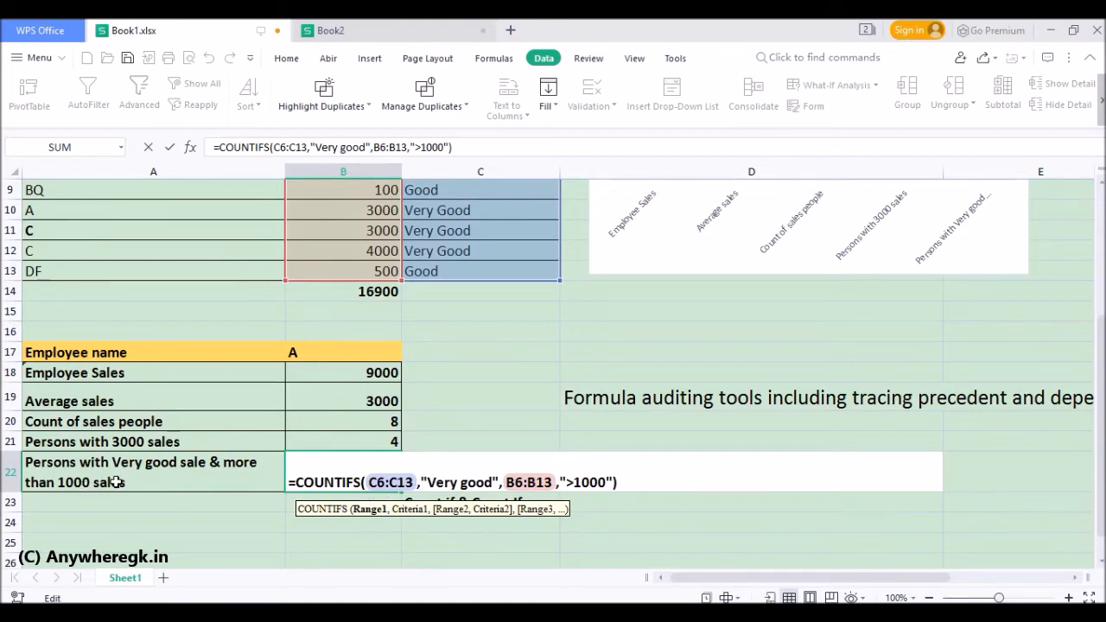
pyautogui.press('Return')
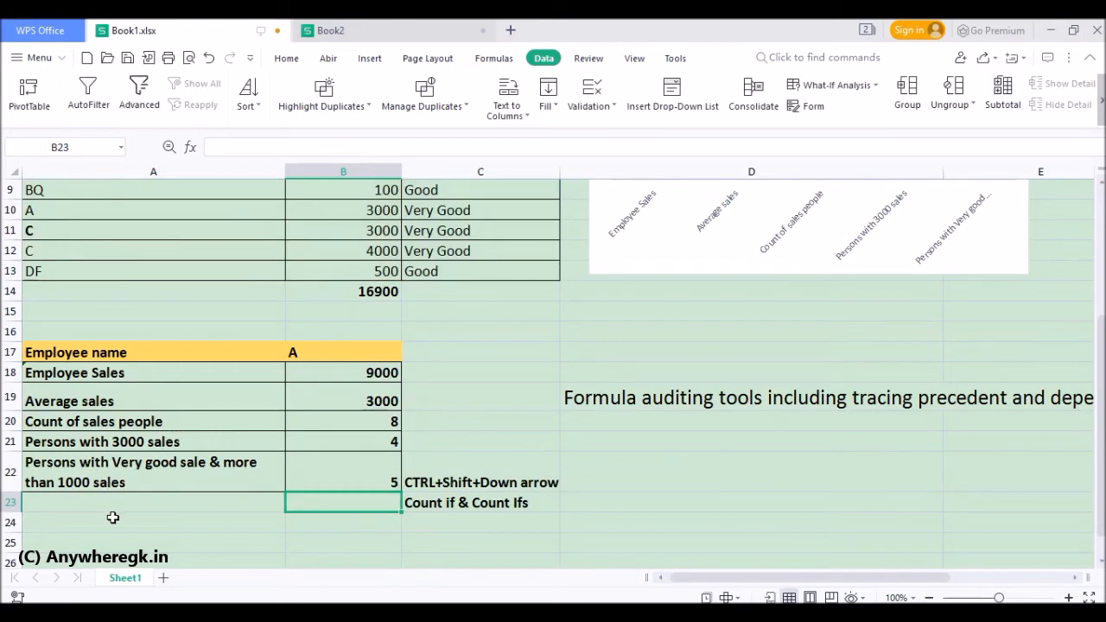
# Compare the label in A22 of Book1 with its COUNTIFS criteria and the Best sales people column it uses
pyautogui.click(100, 507)
pyautogui.click(210, 481)
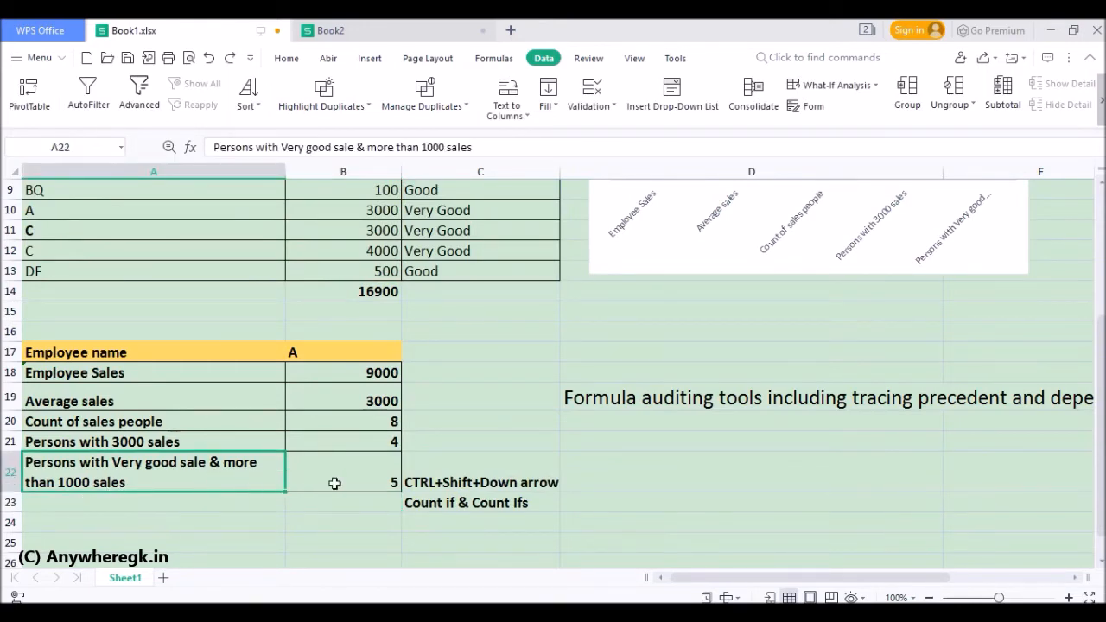
pyautogui.click(373, 488)
pyautogui.doubleClick(378, 482)
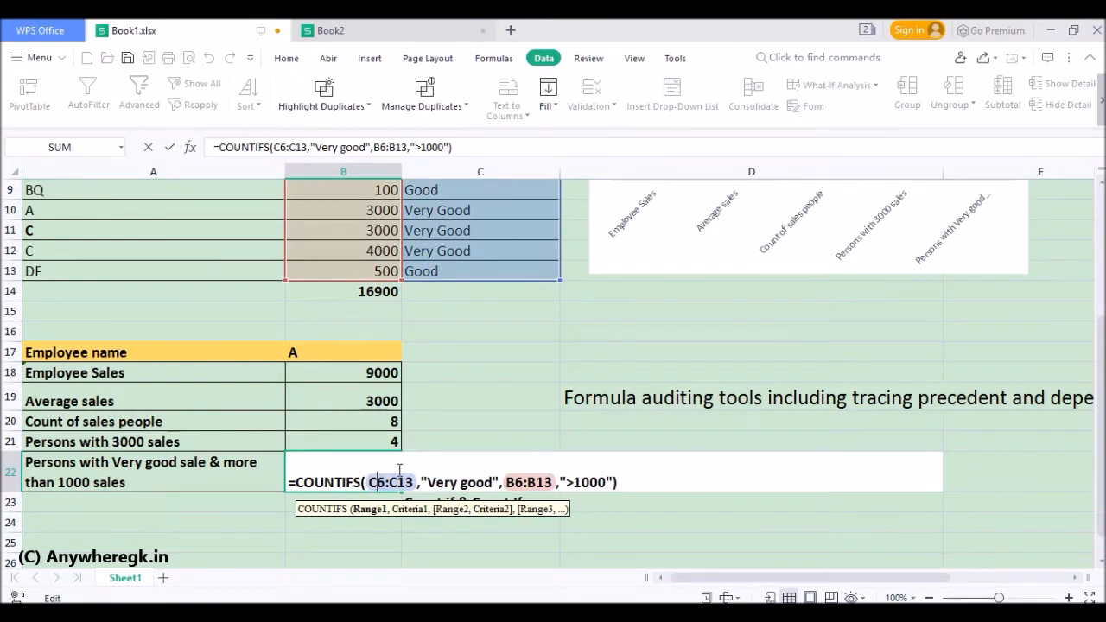
pyautogui.scroll(2, 400, 470)
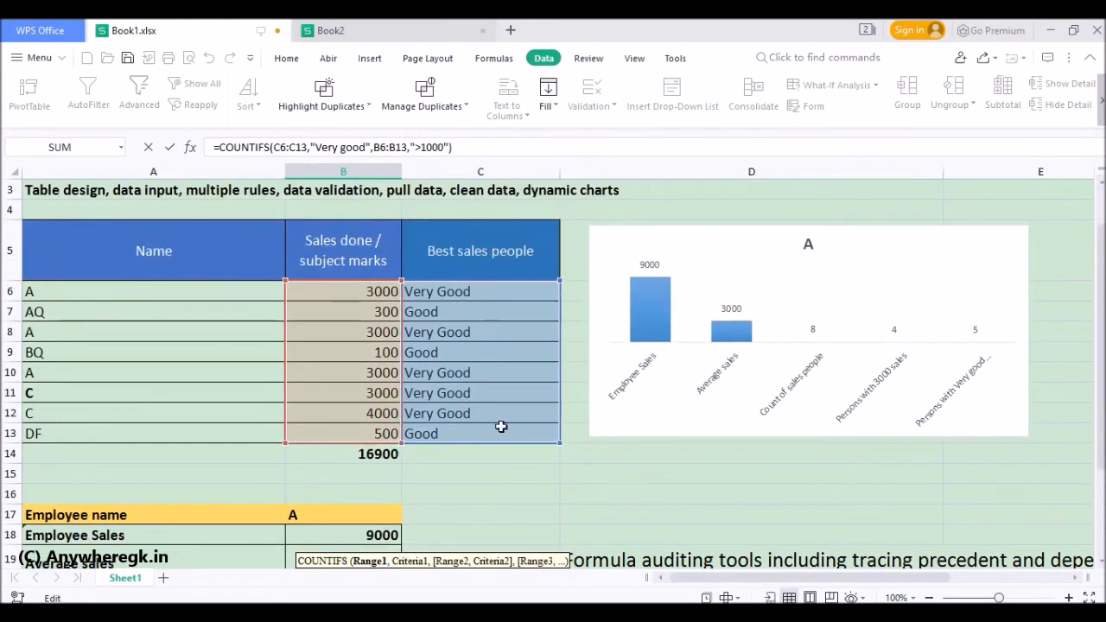
pyautogui.scroll(-2, 502, 427)
pyautogui.press('Return')
pyautogui.scroll(3, 466, 346)
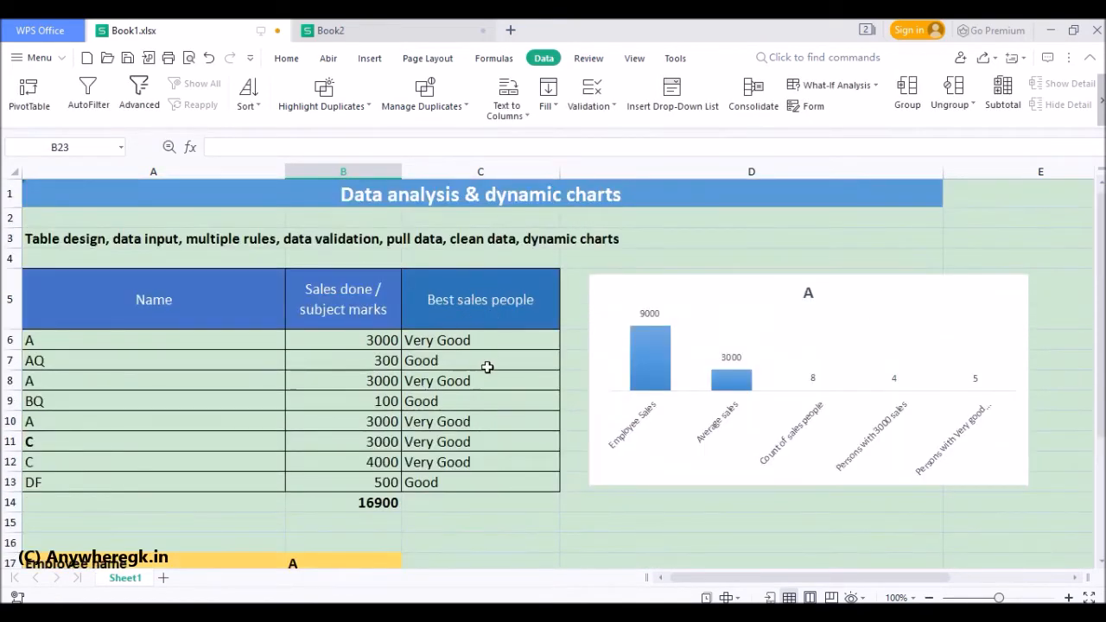
# Widen the Best sales people column C in Book2 so its header fits on one line
pyautogui.hotkey('ctrl', 'Tab')
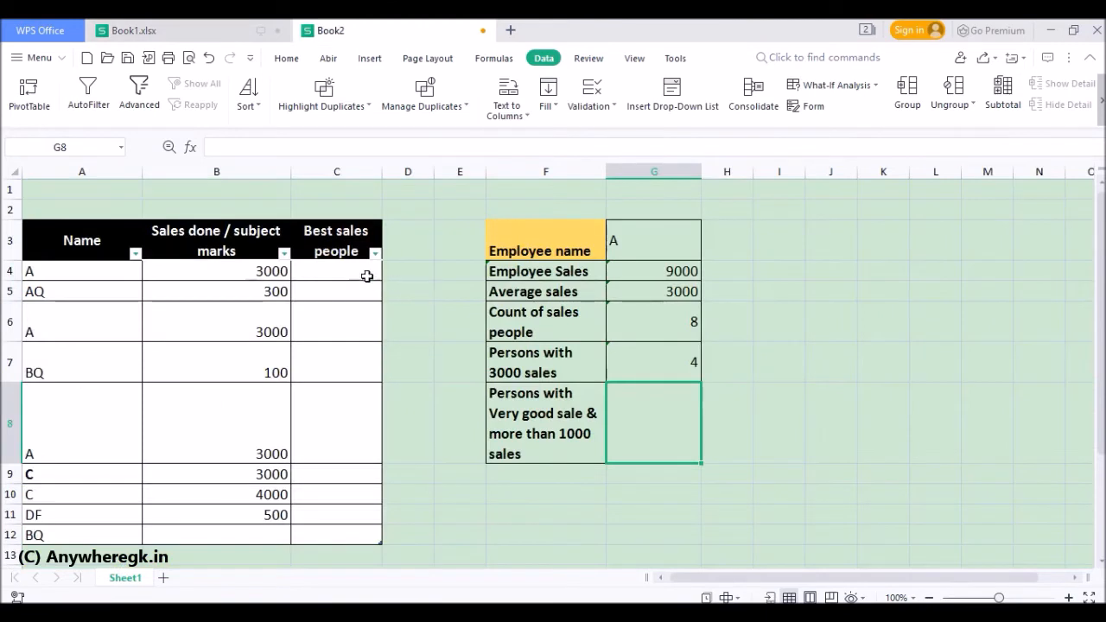
pyautogui.click(381, 187)
pyautogui.moveTo(381, 174); pyautogui.dragTo(447, 174)
# Examine the IF rating formula in C6 of Book1 and return to cell C4 of Book2
pyautogui.click(397, 261)
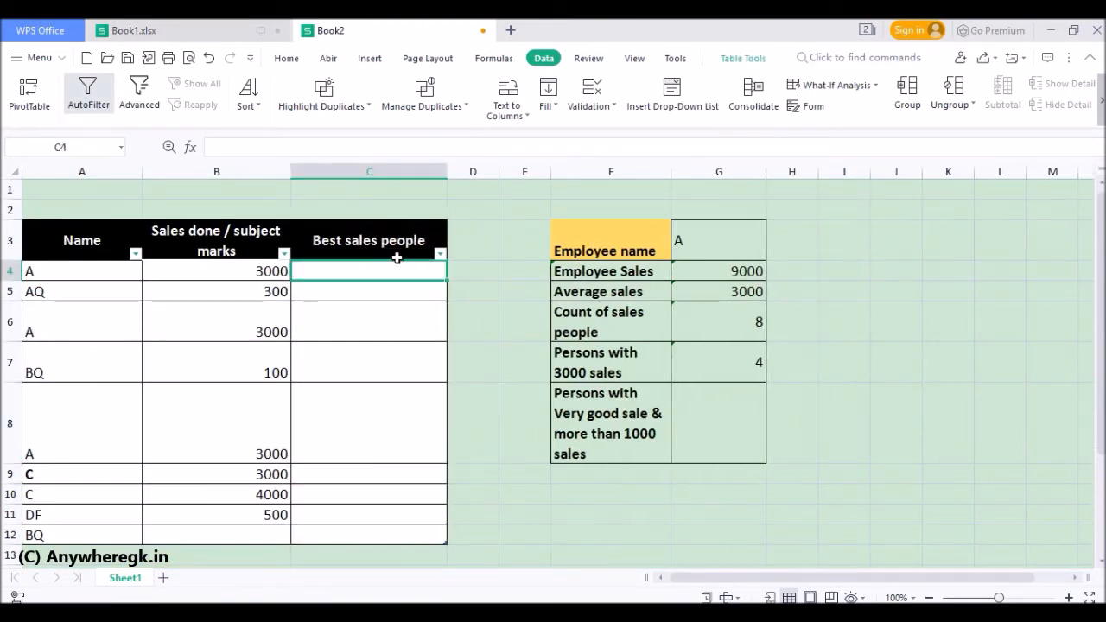
pyautogui.write('=if')
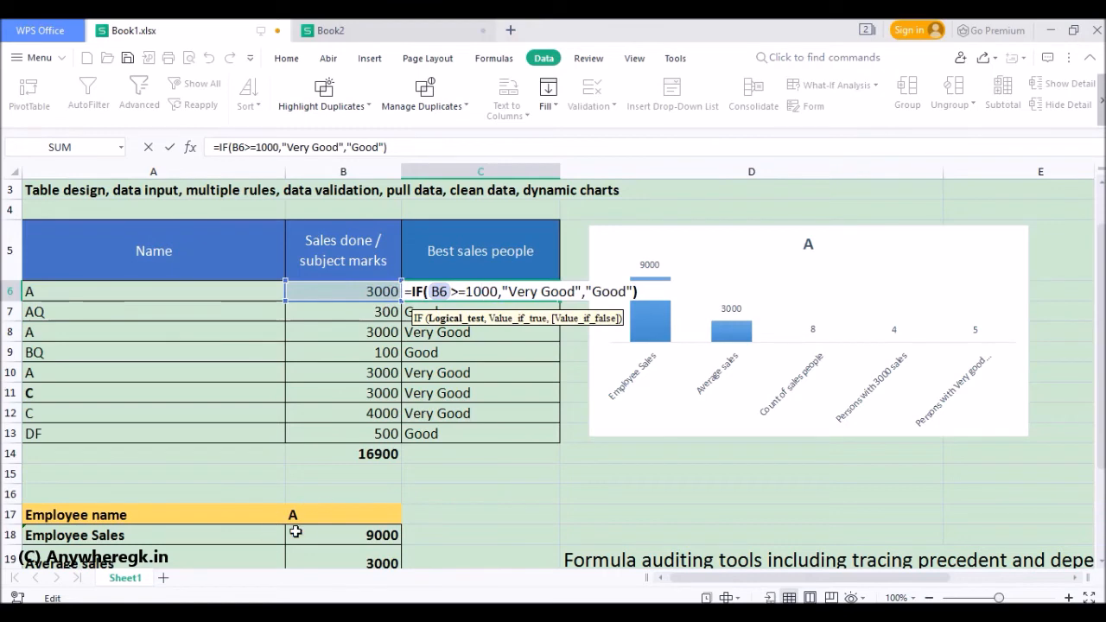
pyautogui.scroll(-2, 297, 516)
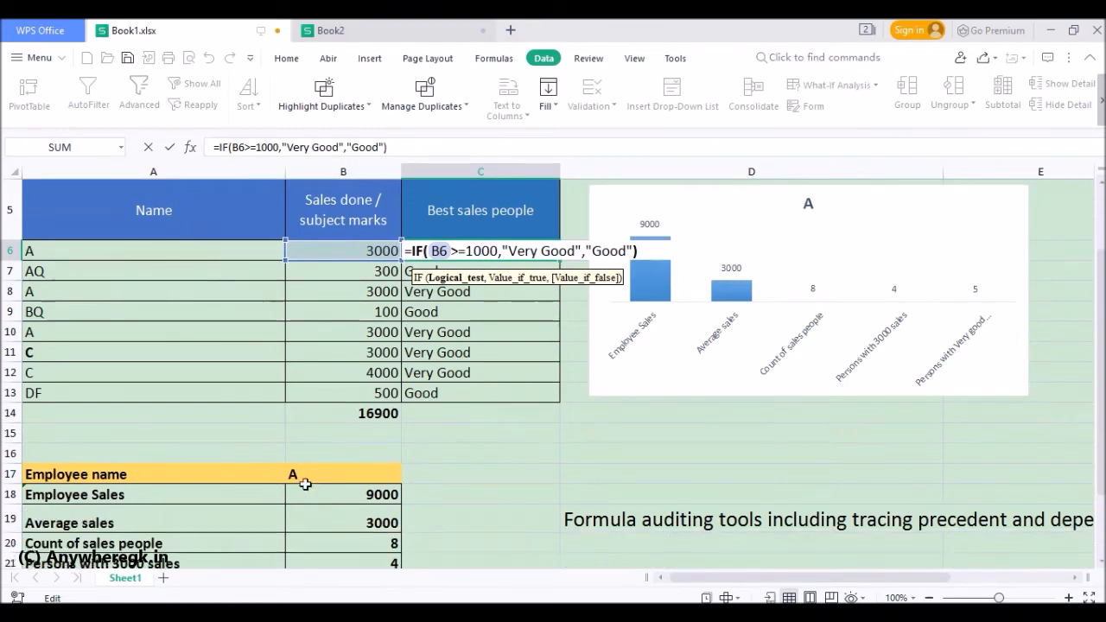
pyautogui.scroll(3, 390, 423)
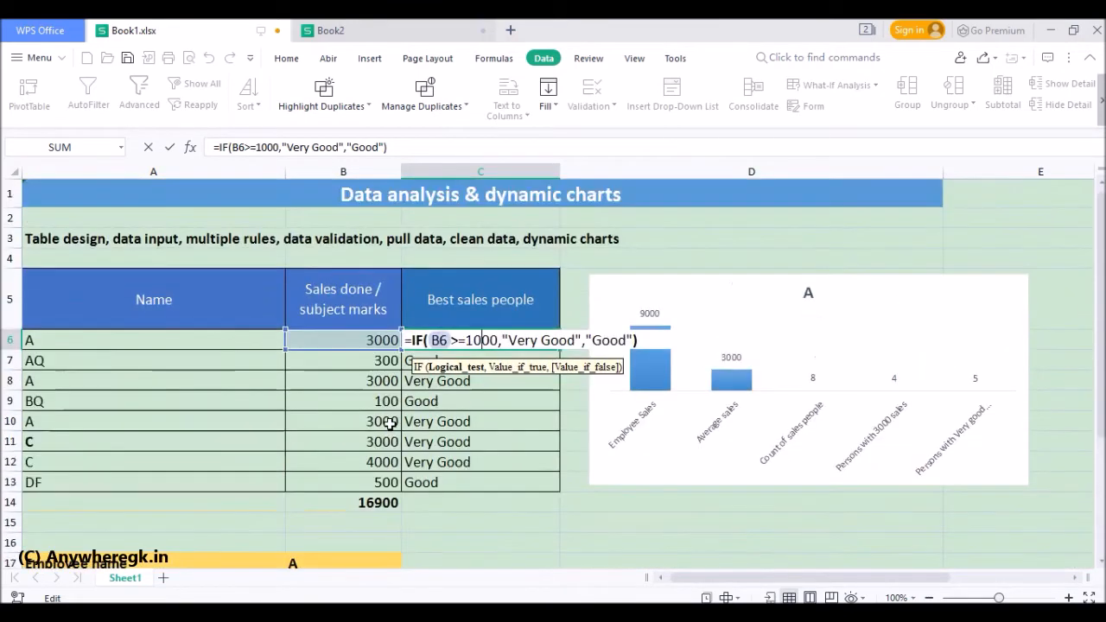
pyautogui.press('Return')
pyautogui.click(327, 30)
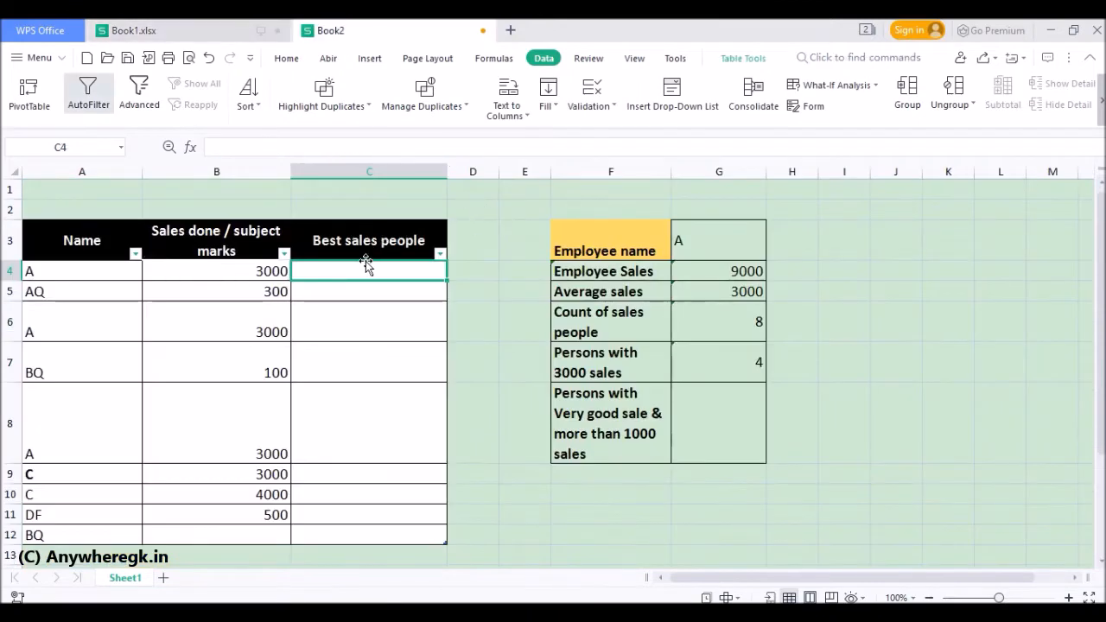
# Enter =IF(B4>=1000,"Very Good","Good") in C4 of Book2 and fill it down the Best sales people column to C12
pyautogui.write('=if')
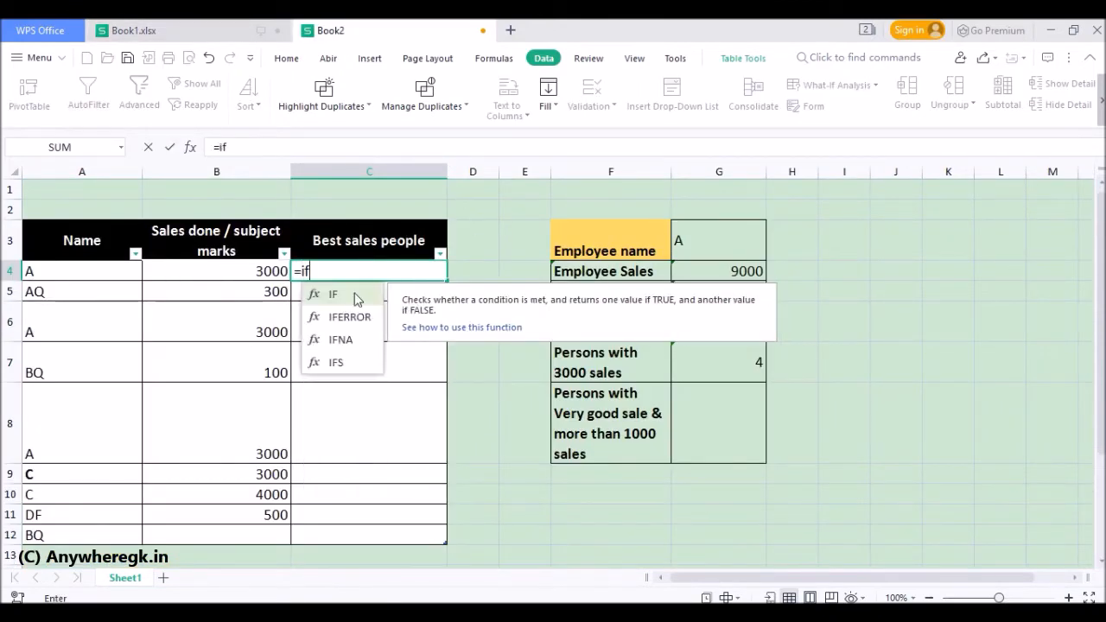
pyautogui.doubleClick(357, 298)
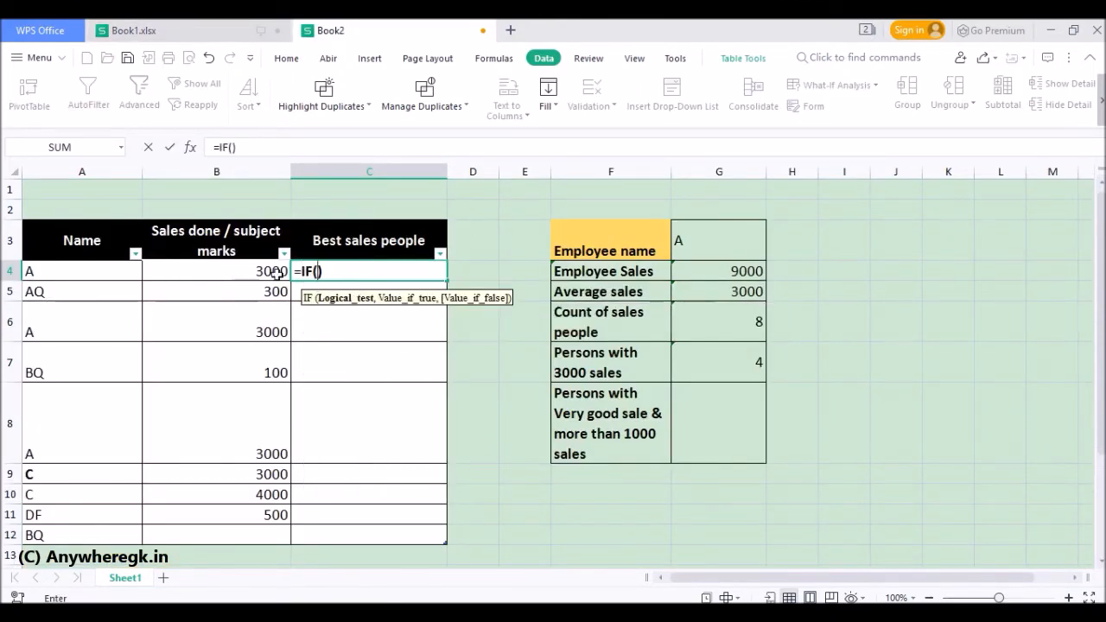
pyautogui.click(231, 274)
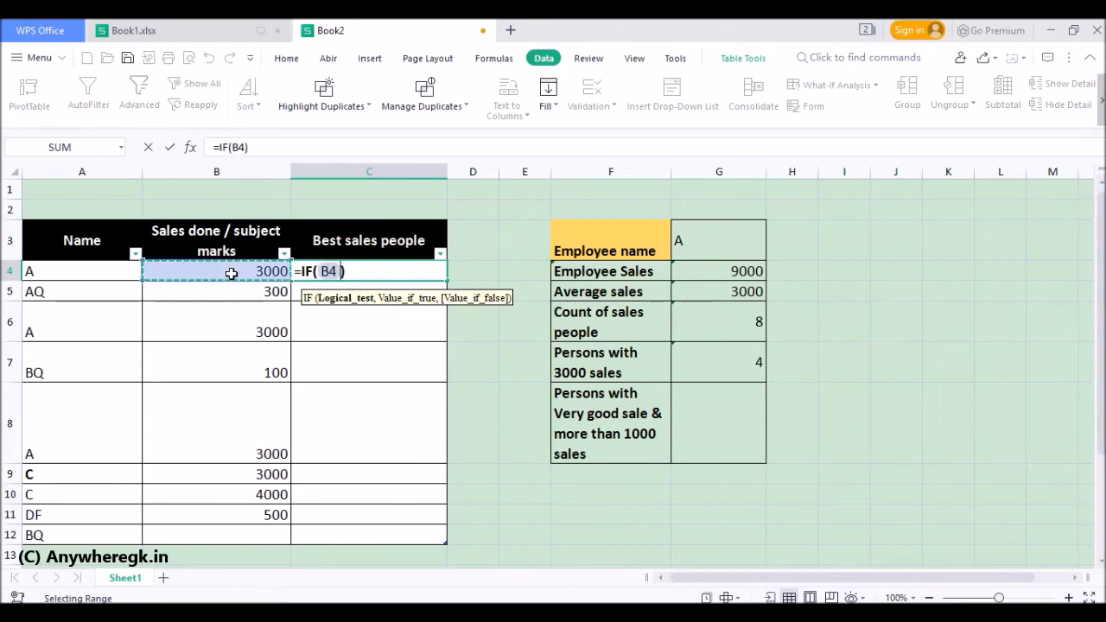
pyautogui.write('>1000,')
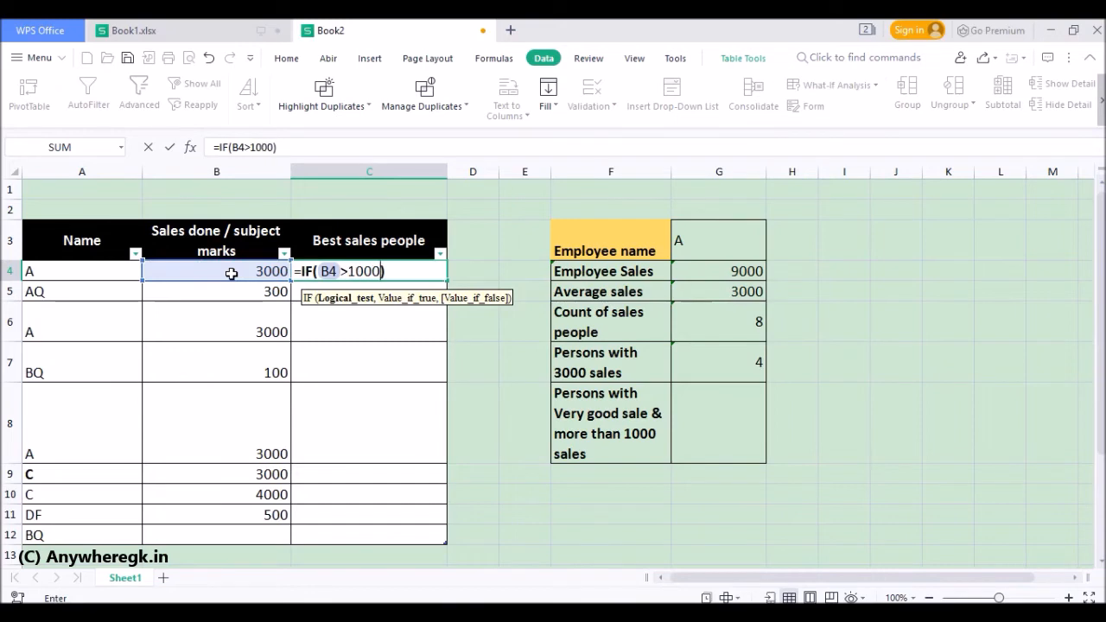
pyautogui.write('"')
pyautogui.write('Very g')
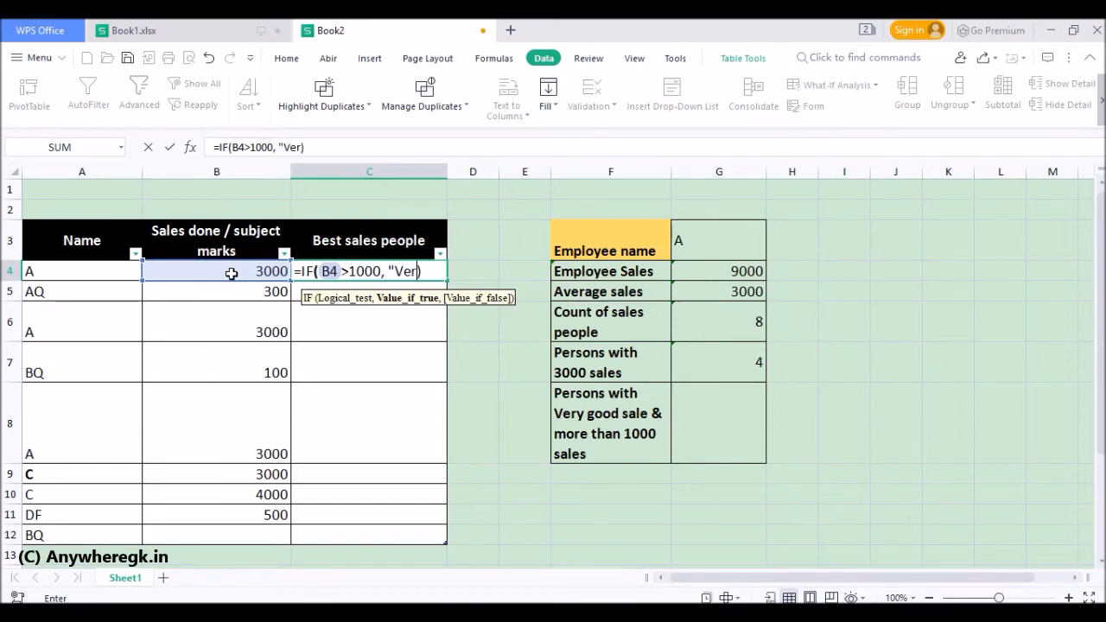
pyautogui.write('ood')
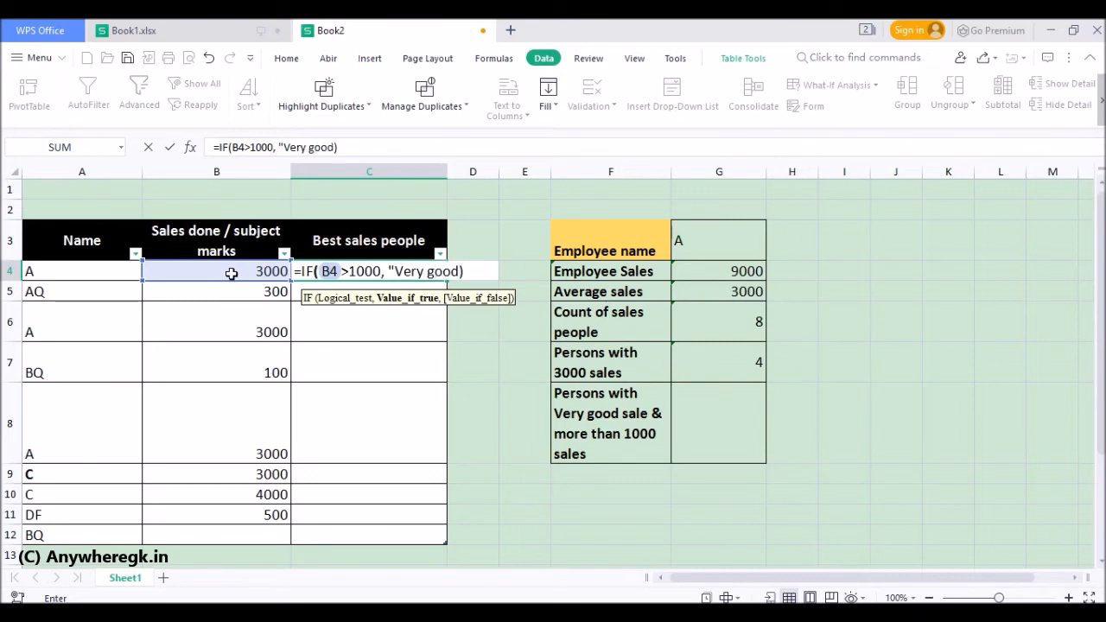
pyautogui.write(',"')
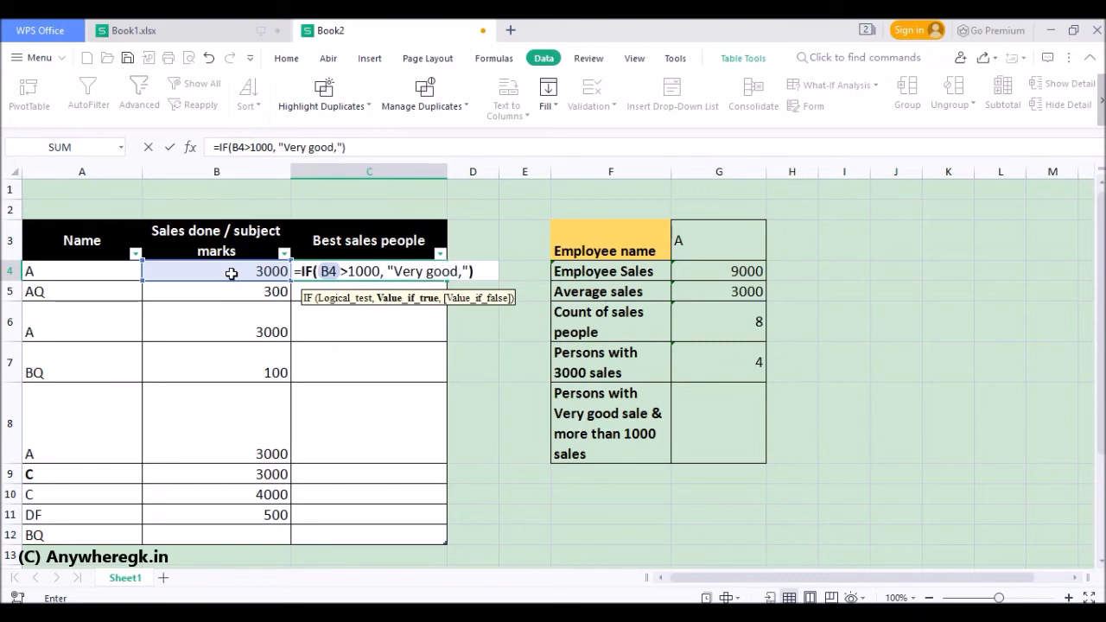
pyautogui.press('BackSpace')
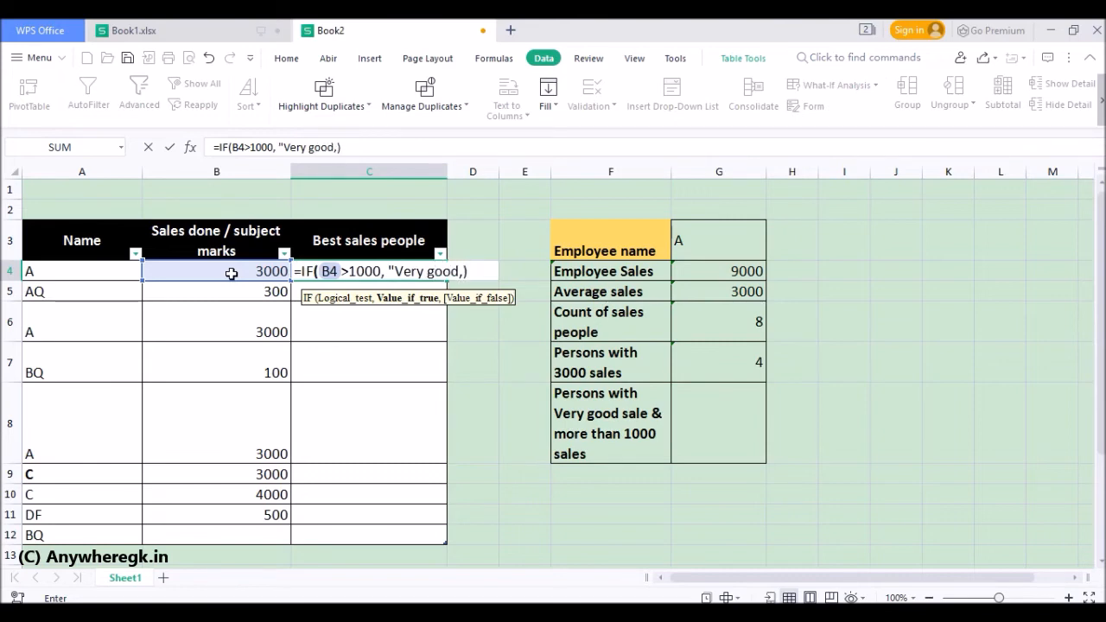
pyautogui.write('"Go')
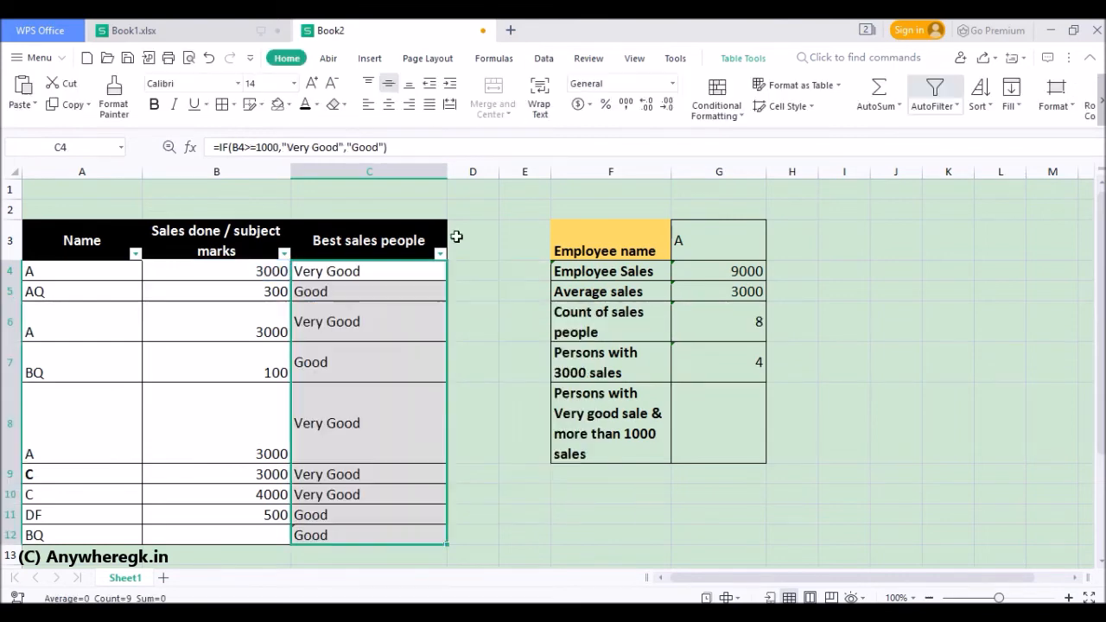
pyautogui.click(456, 236)
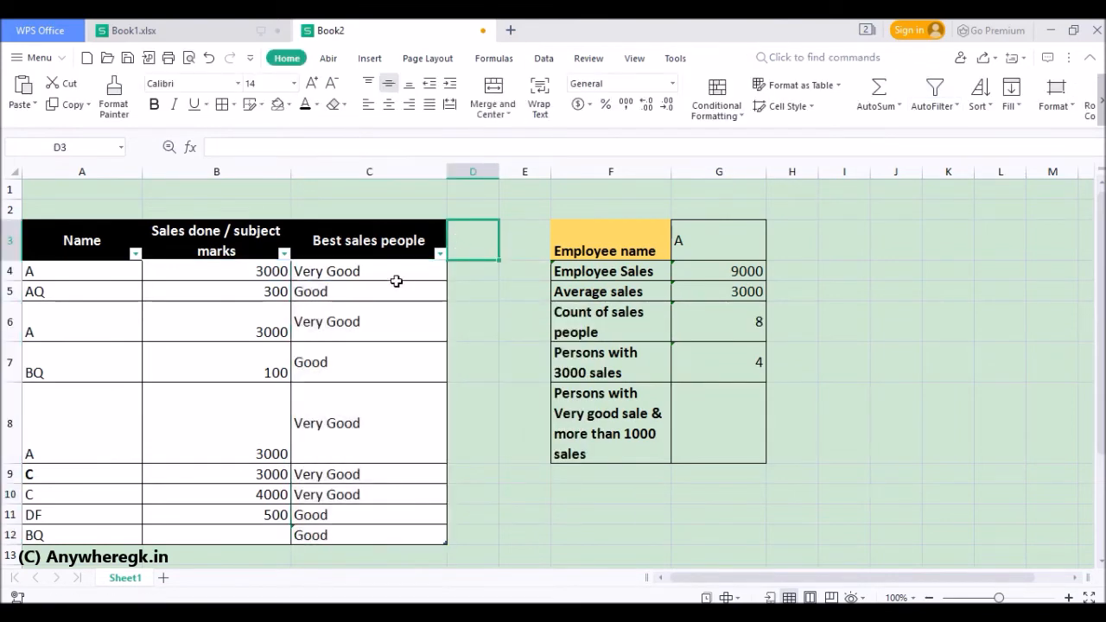
# Check the IF formula in C4 and set AQ's sales in B5 to 1000
pyautogui.click(396, 281)
pyautogui.doubleClick(394, 273)
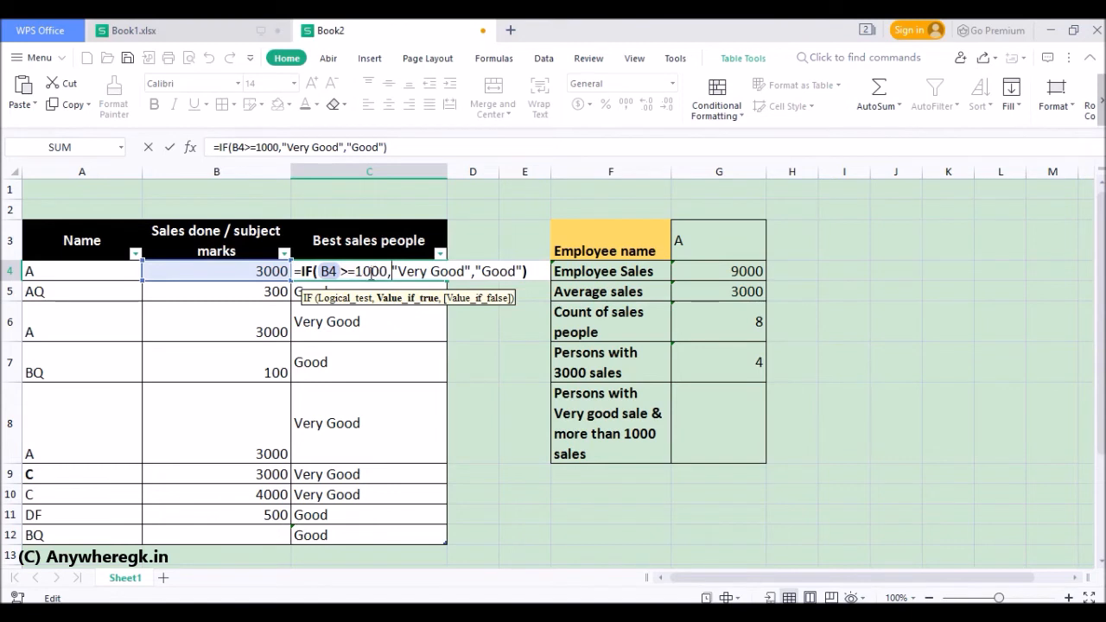
pyautogui.press('Return')
pyautogui.click(279, 292)
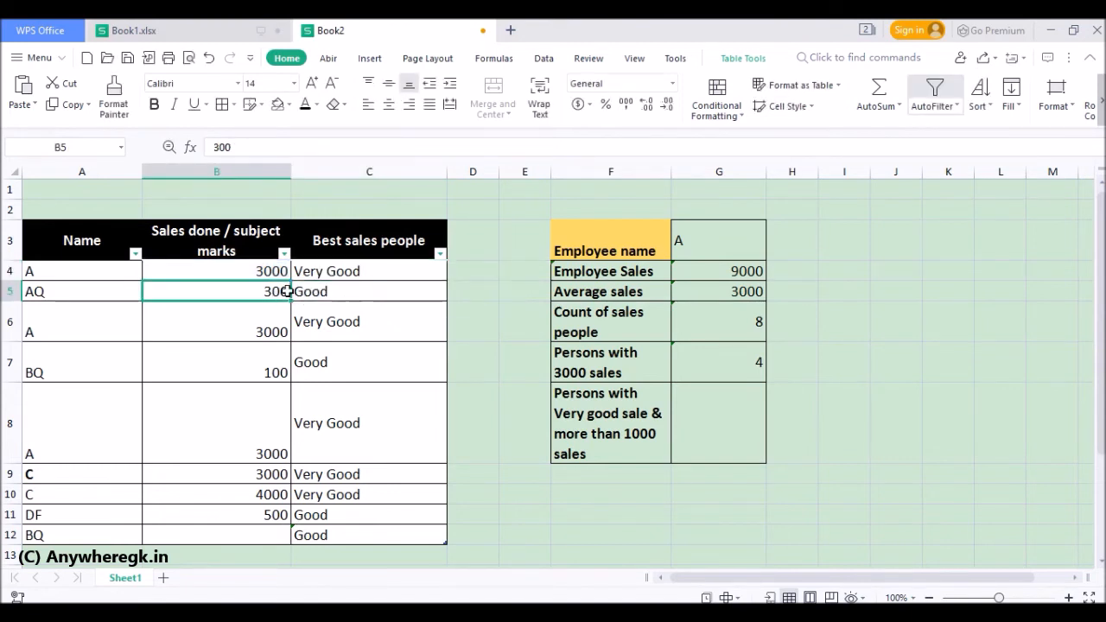
pyautogui.write('1000')
pyautogui.press('Return')
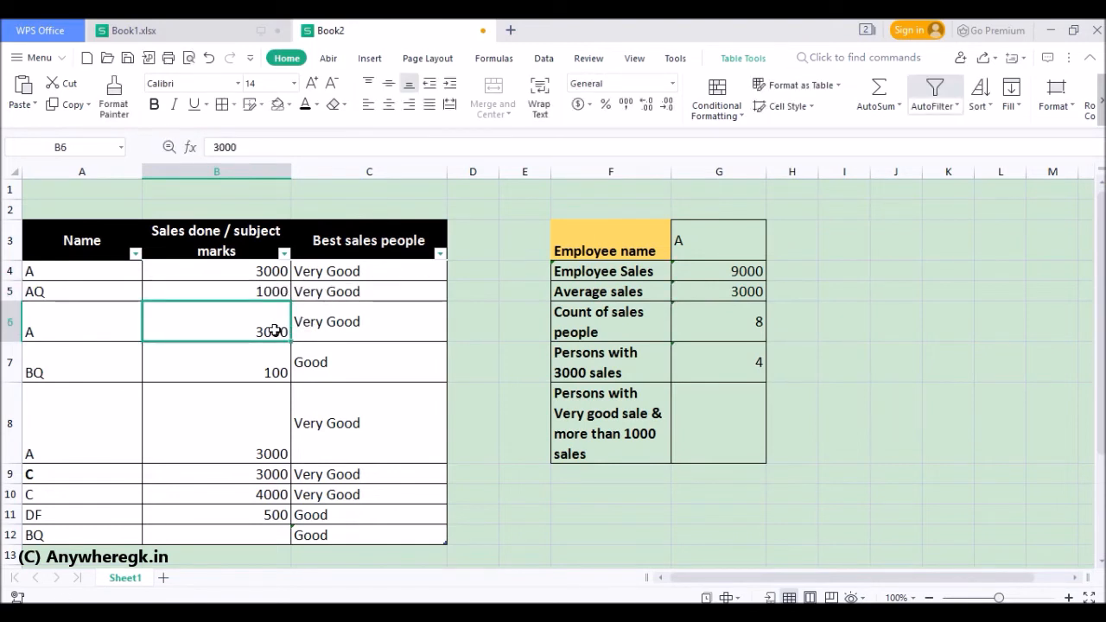
# Try sales of 100 in B6 and 300 in B4 to test the ratings, and undo both changes
pyautogui.write('100')
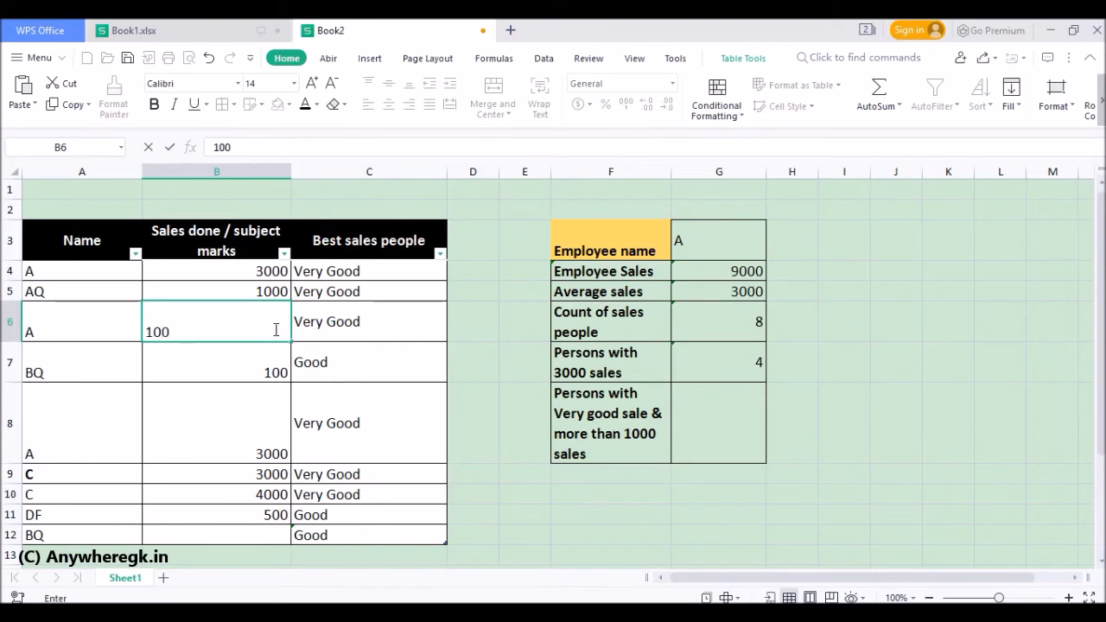
pyautogui.press('Return')
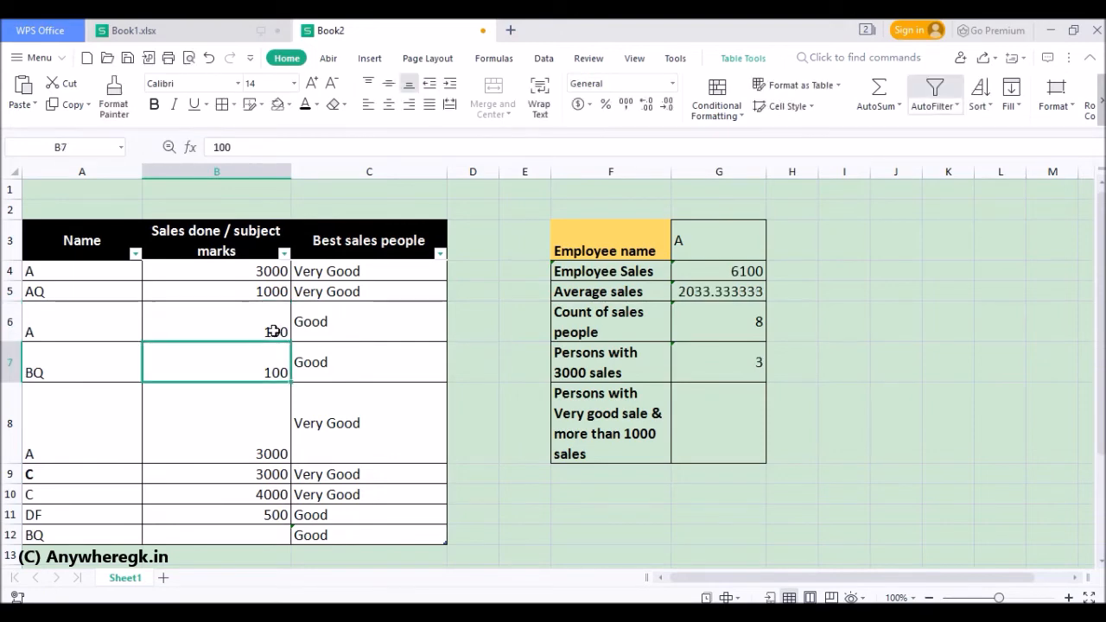
pyautogui.click(311, 325)
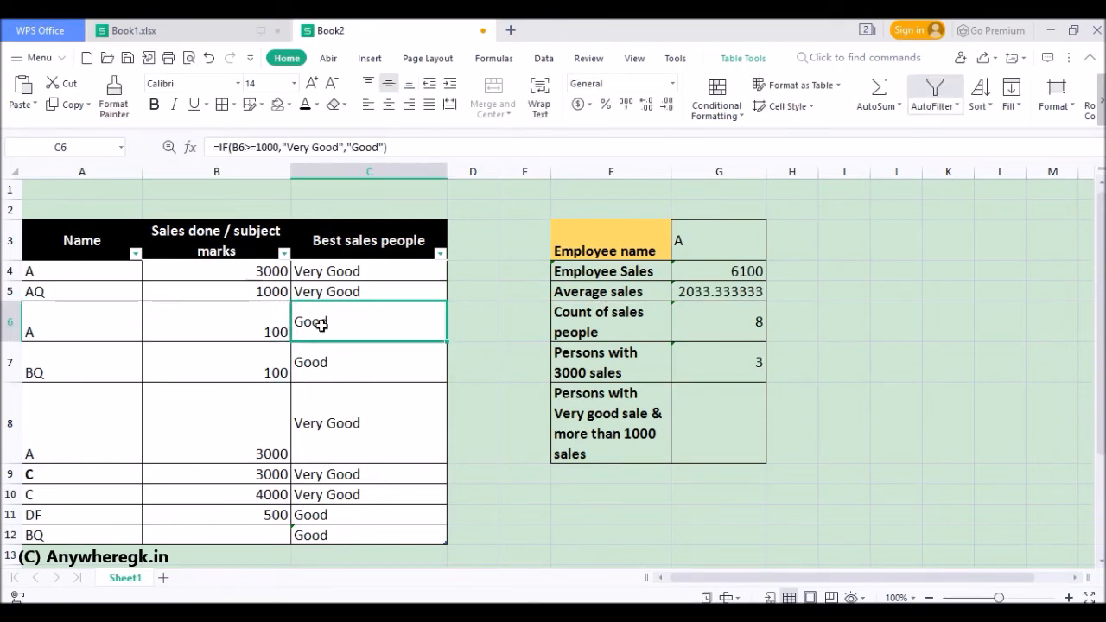
pyautogui.click(266, 270)
pyautogui.write('300')
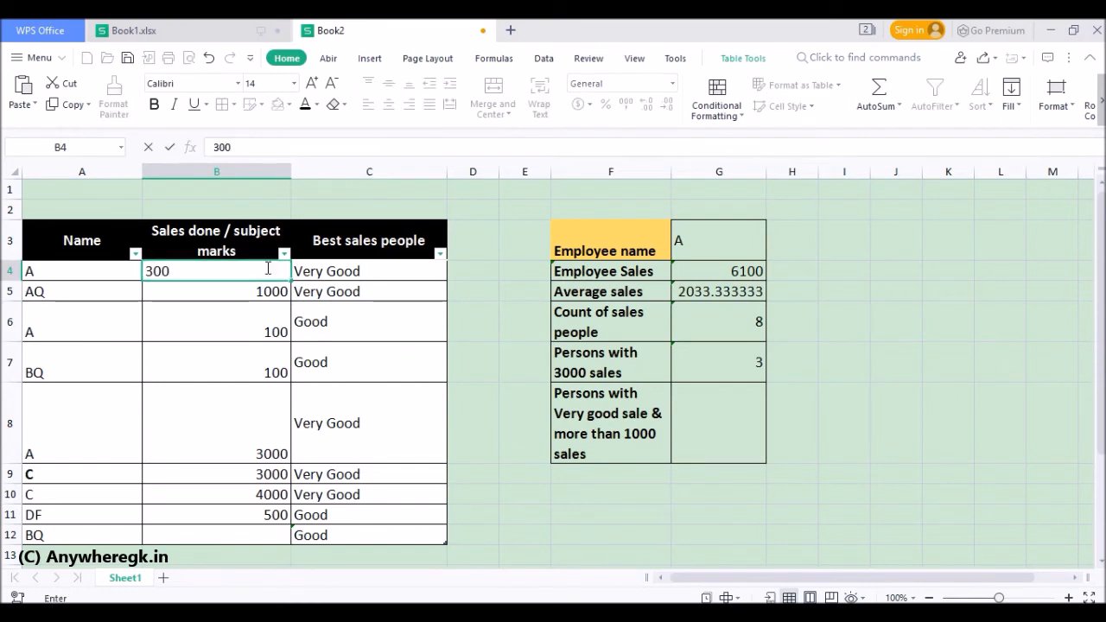
pyautogui.press('Return')
pyautogui.hotkey('ctrl', 'z')
pyautogui.hotkey('ctrl', 'z')
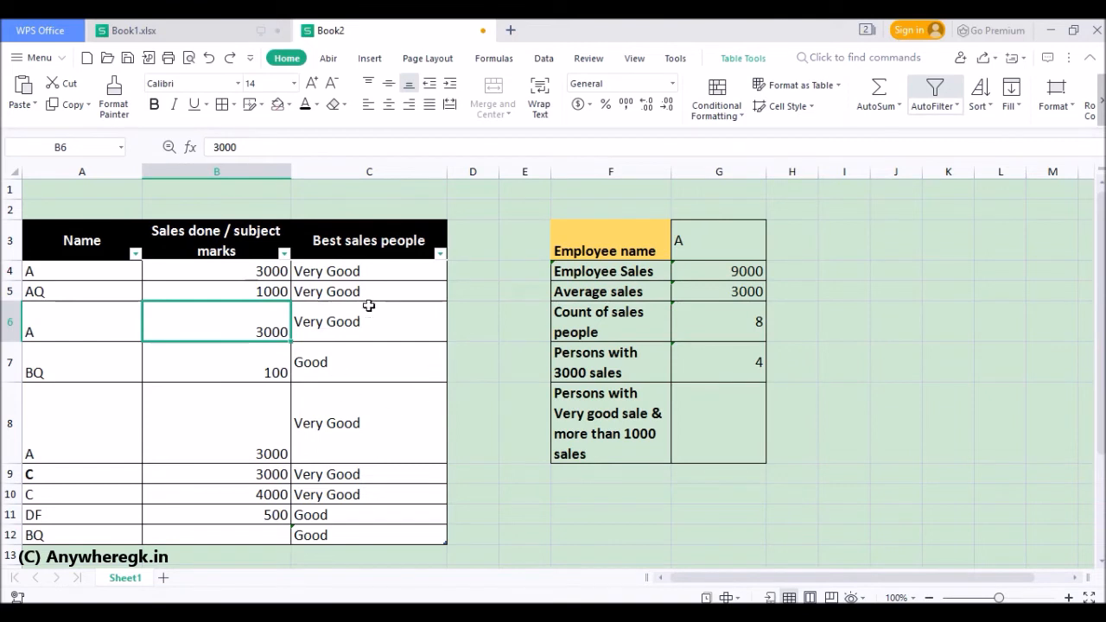
# Fill the IF formula from C4 down the Best sales people column to C12 again
pyautogui.scroll(-1, 380, 295)
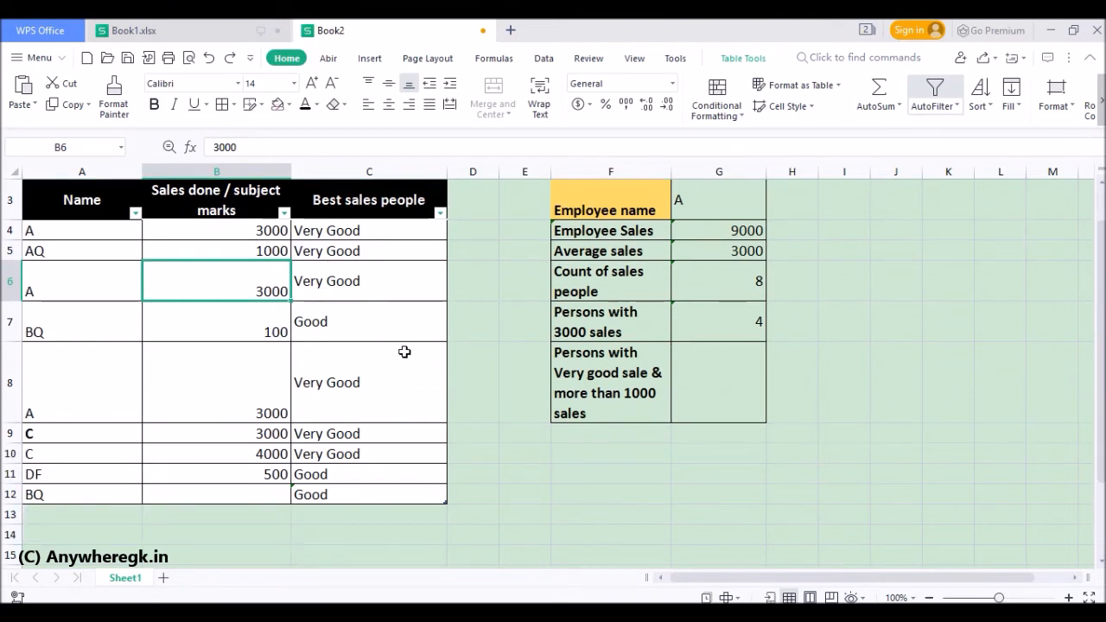
pyautogui.click(408, 235)
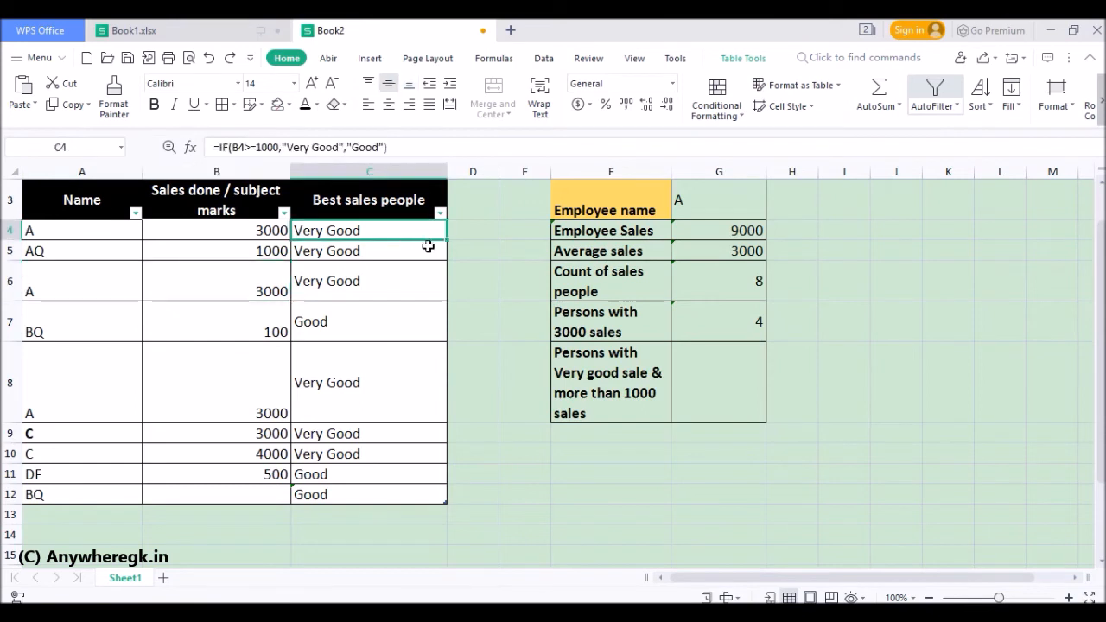
pyautogui.doubleClick(447, 243)
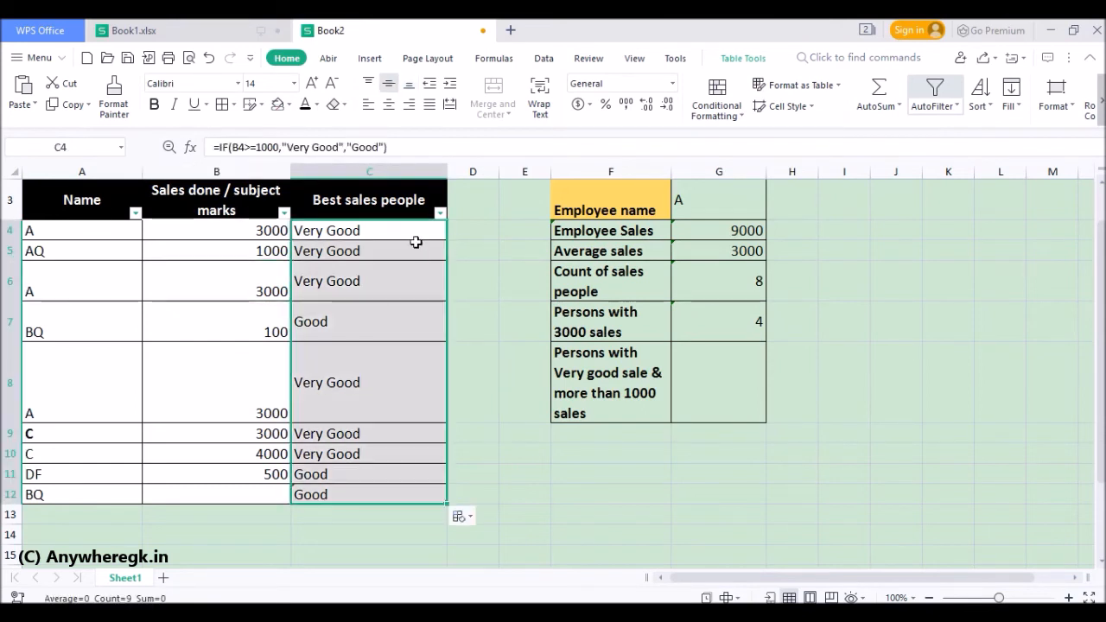
pyautogui.click(488, 398)
# Test the rating of the last BQ row by entering sales of 500 and 3000 in B12
pyautogui.click(274, 492)
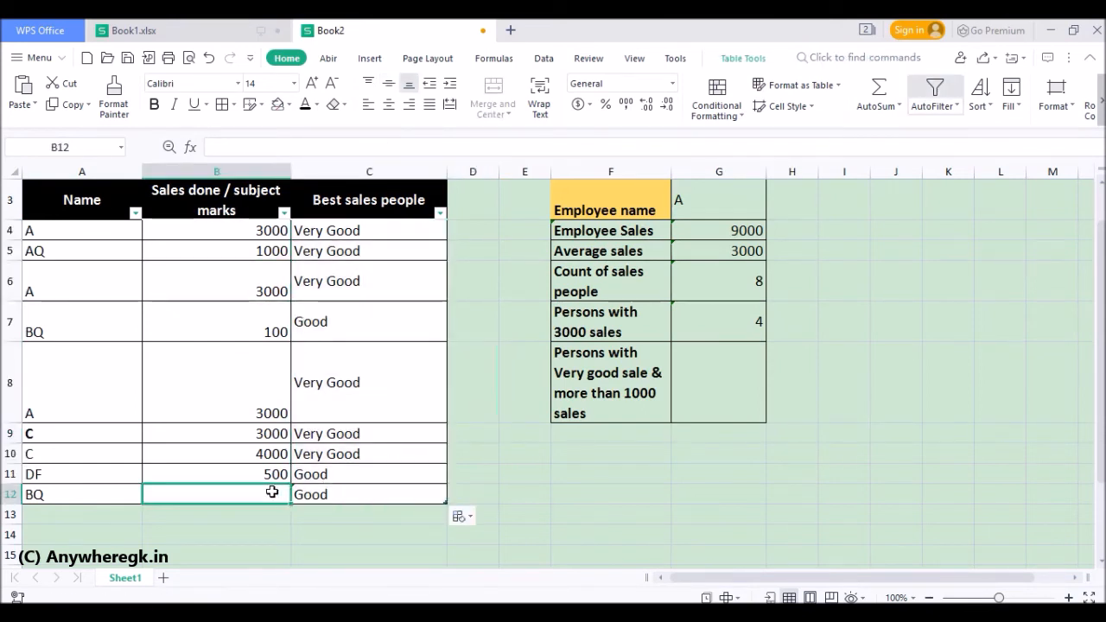
pyautogui.write('300')
pyautogui.press('Return')
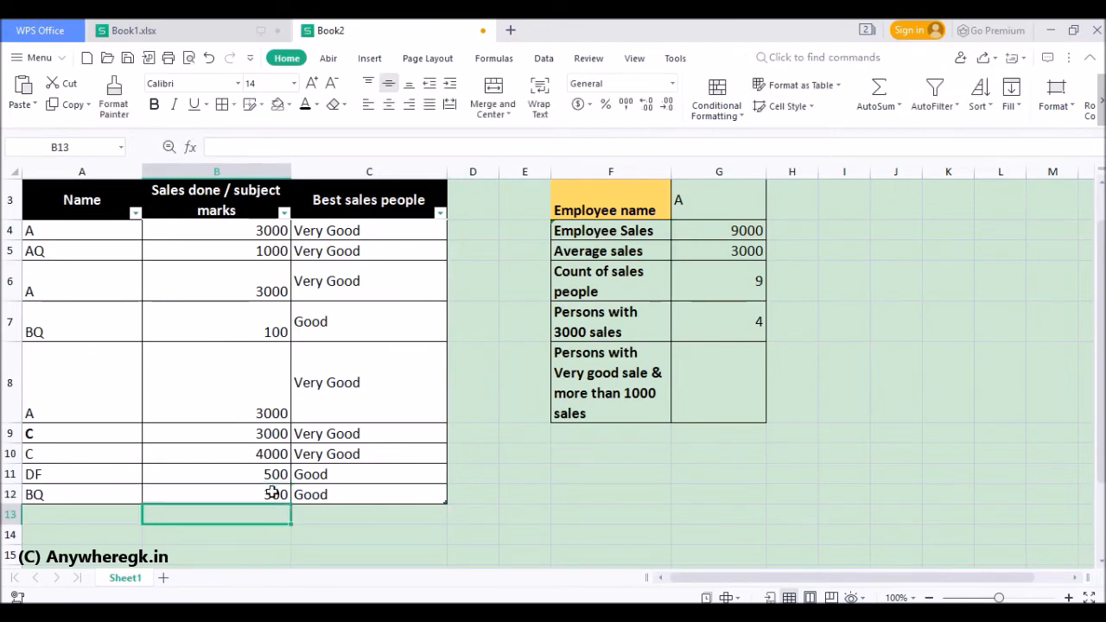
pyautogui.click(272, 492)
pyautogui.write('1')
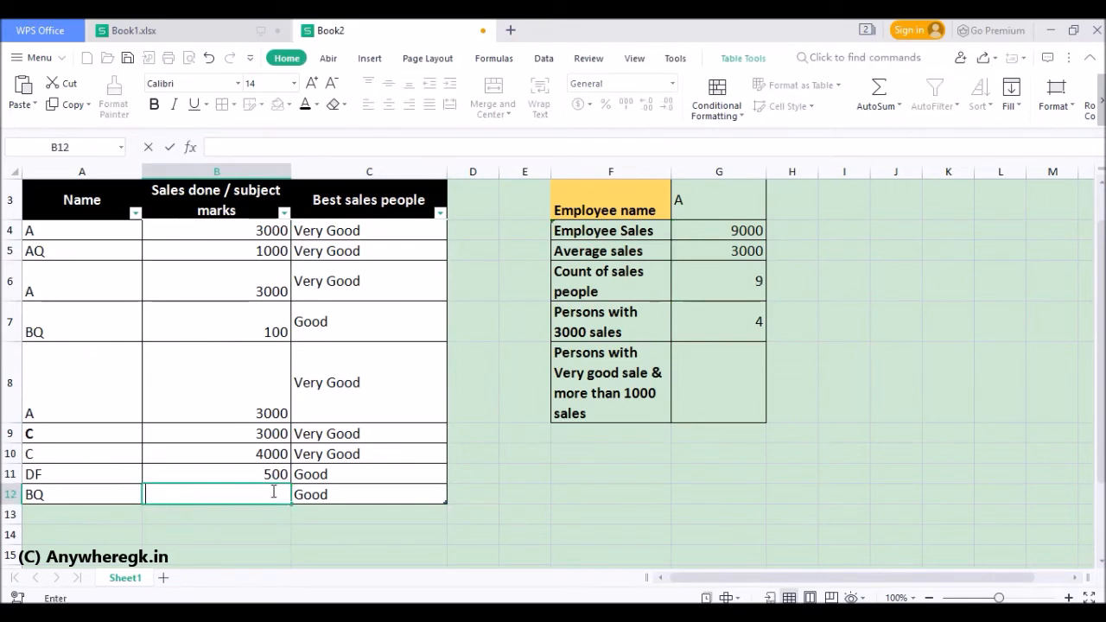
pyautogui.write('000')
pyautogui.press('Return')
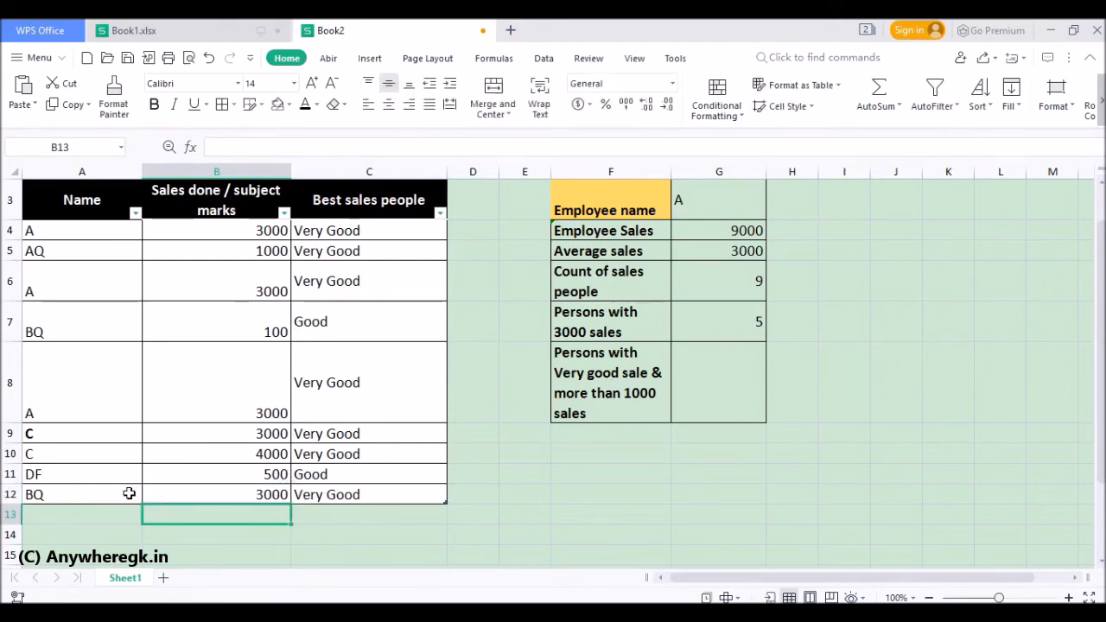
# Clear the contents of the last BQ row, A12:C12
pyautogui.moveTo(129, 493); pyautogui.dragTo(369, 495)
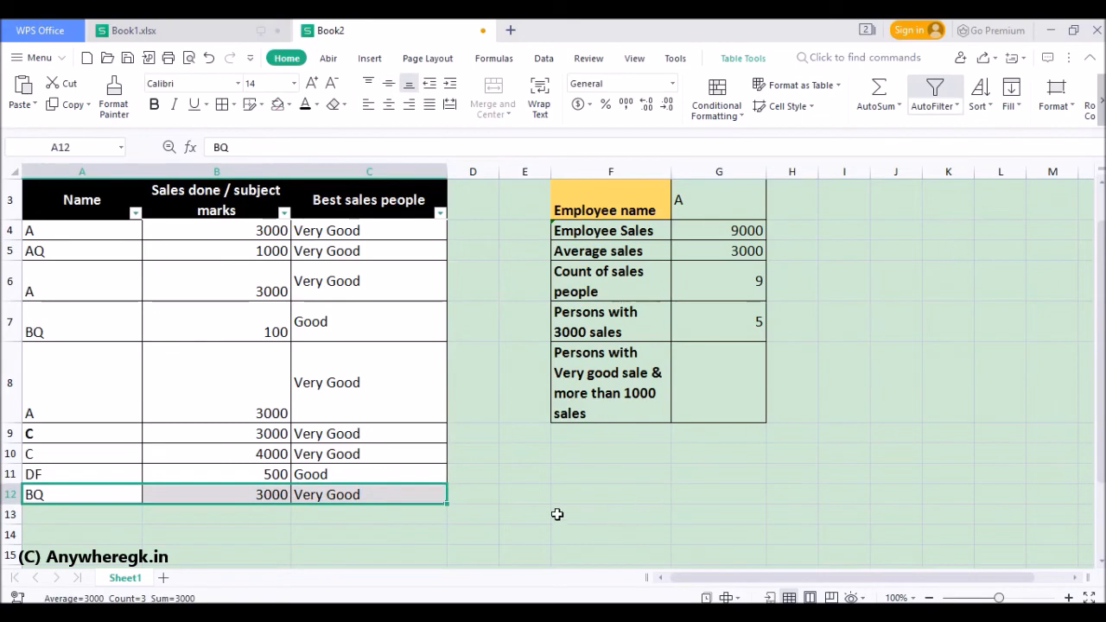
pyautogui.press('Delete')
pyautogui.click(545, 537)
# Switch to Book1 and examine the COUNTIFS formula in B22 and the table ranges it refers to
pyautogui.click(274, 29)
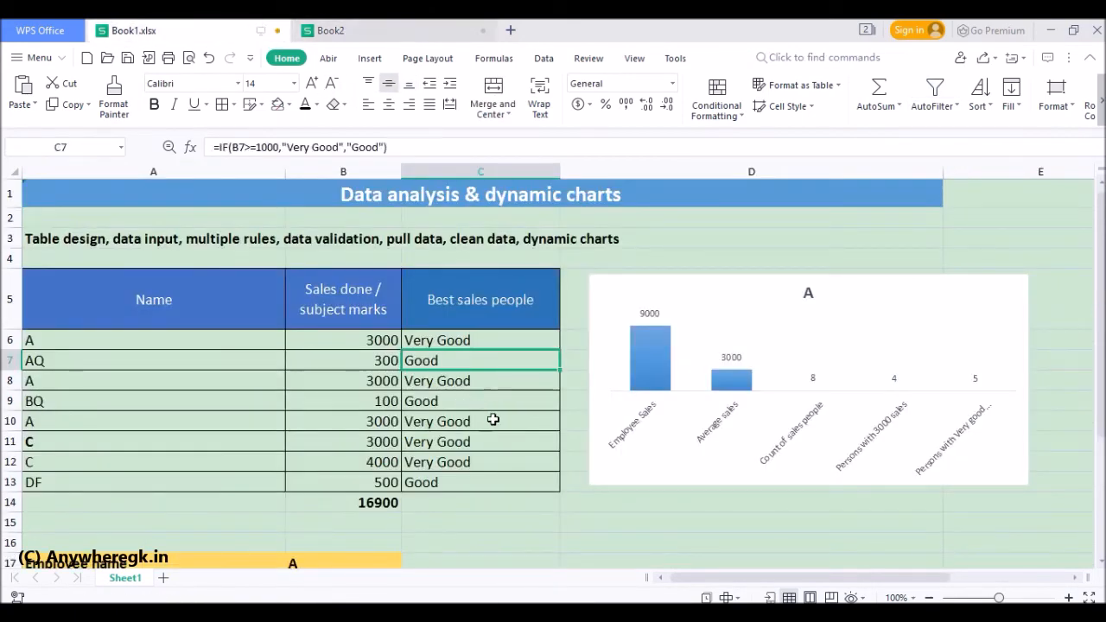
pyautogui.scroll(-3, 493, 415)
pyautogui.scroll(-1, 402, 443)
pyautogui.click(312, 432)
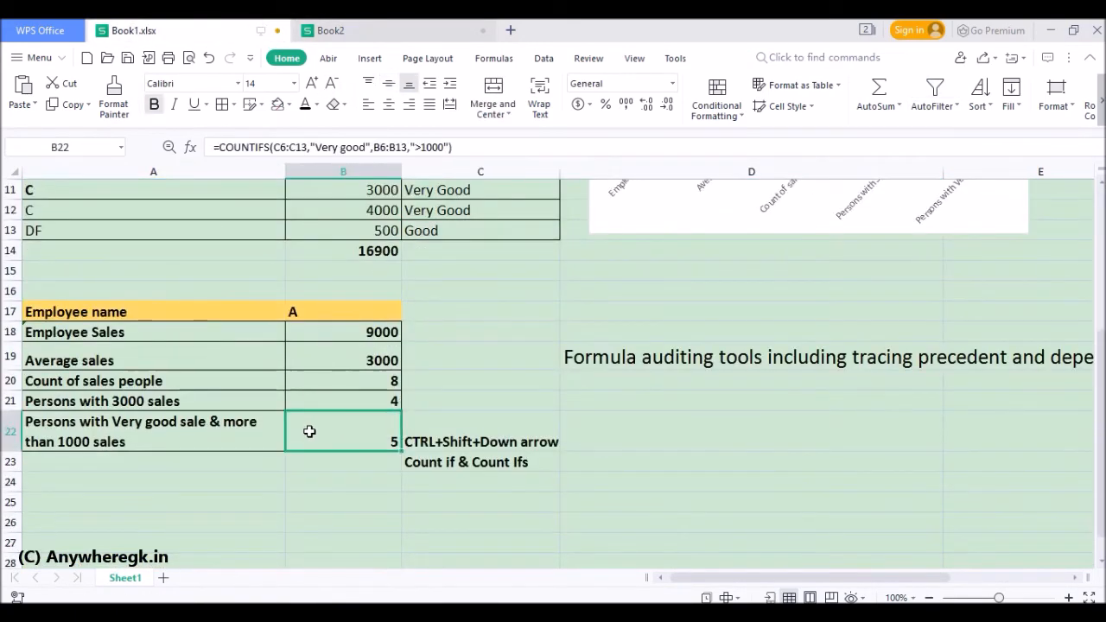
pyautogui.doubleClick(337, 442)
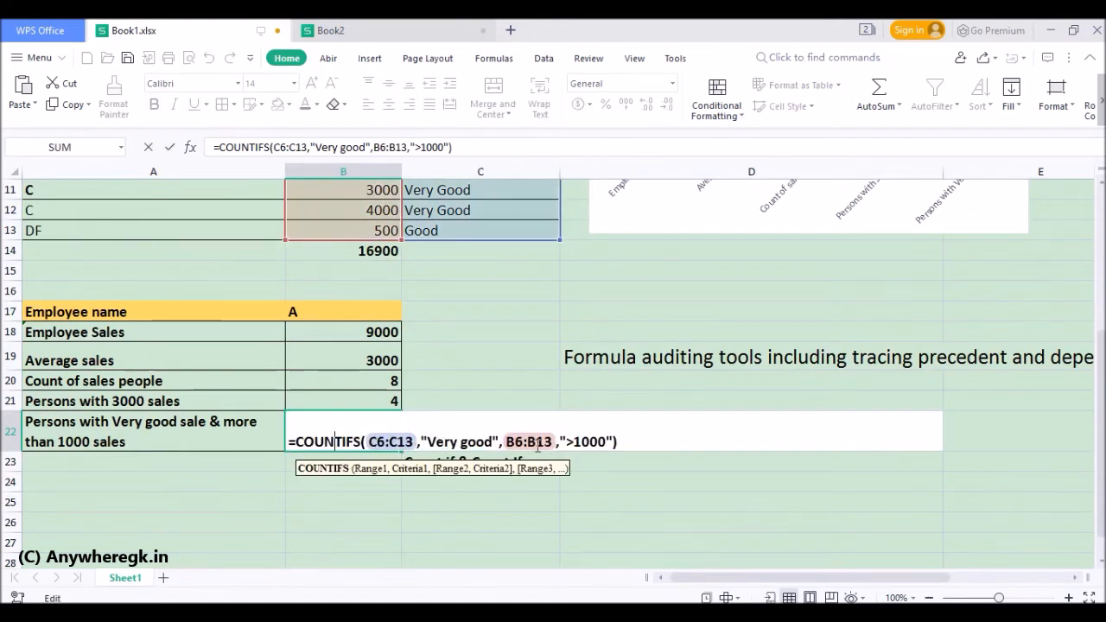
pyautogui.scroll(1, 553, 444)
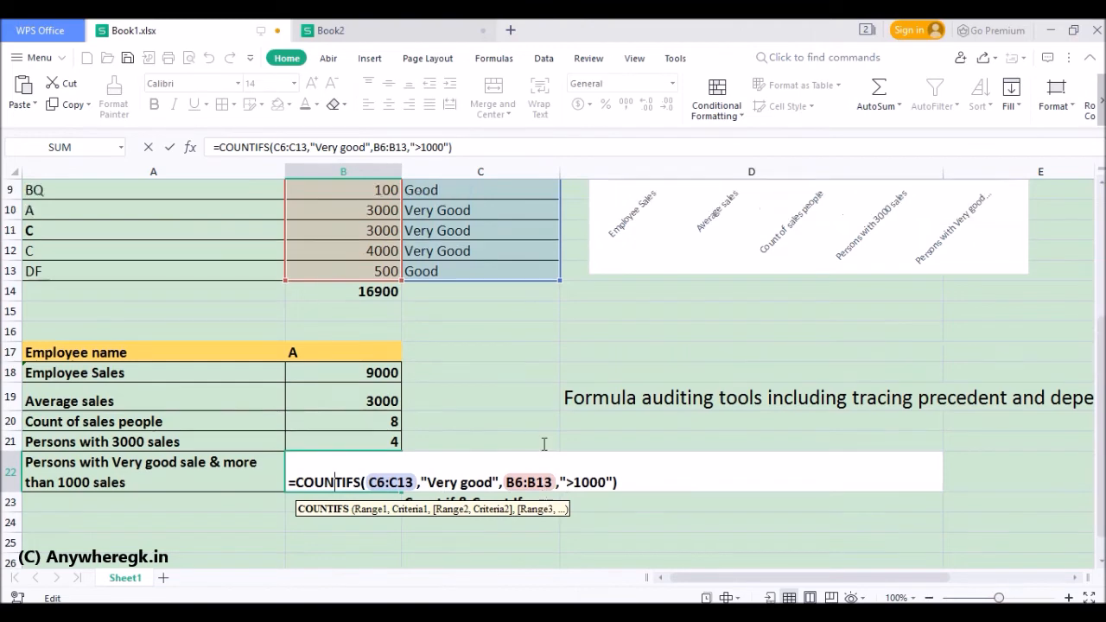
pyautogui.scroll(2, 545, 444)
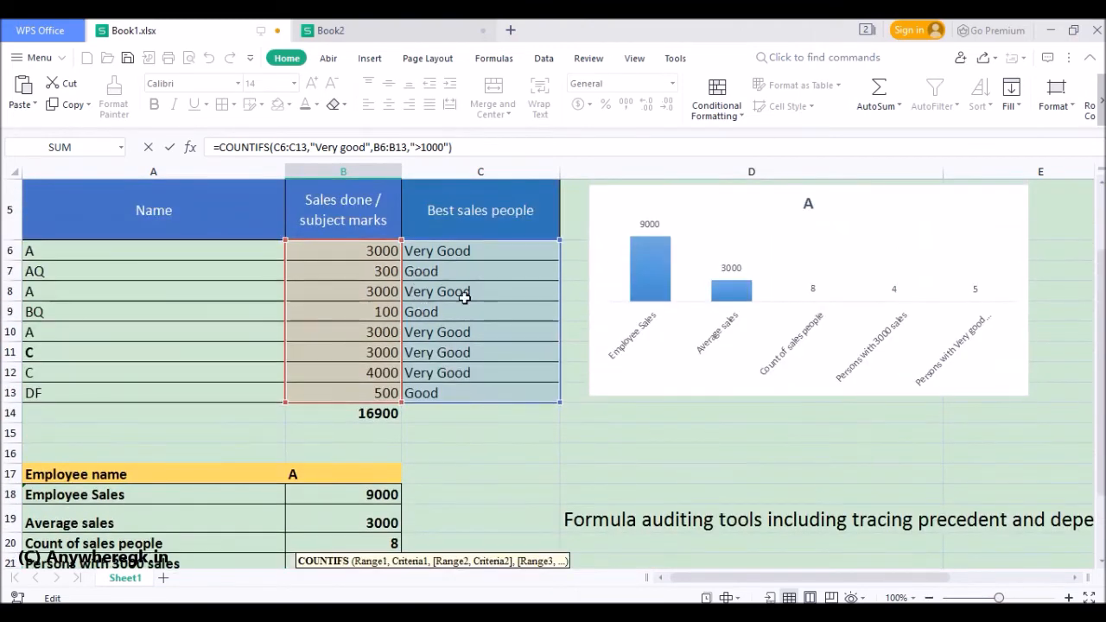
pyautogui.scroll(-3, 472, 347)
pyautogui.press('Return')
# Select G8 in Book2, recheck the criteria of Book1's COUNTIFS formula in B22, and return to Book2
pyautogui.click(330, 30)
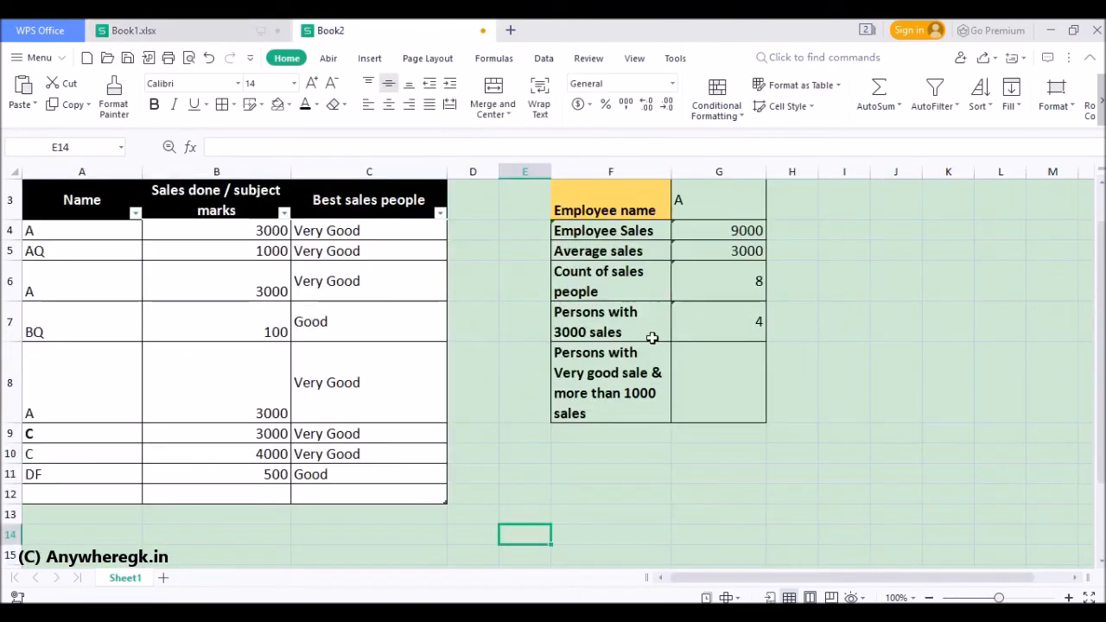
pyautogui.click(741, 367)
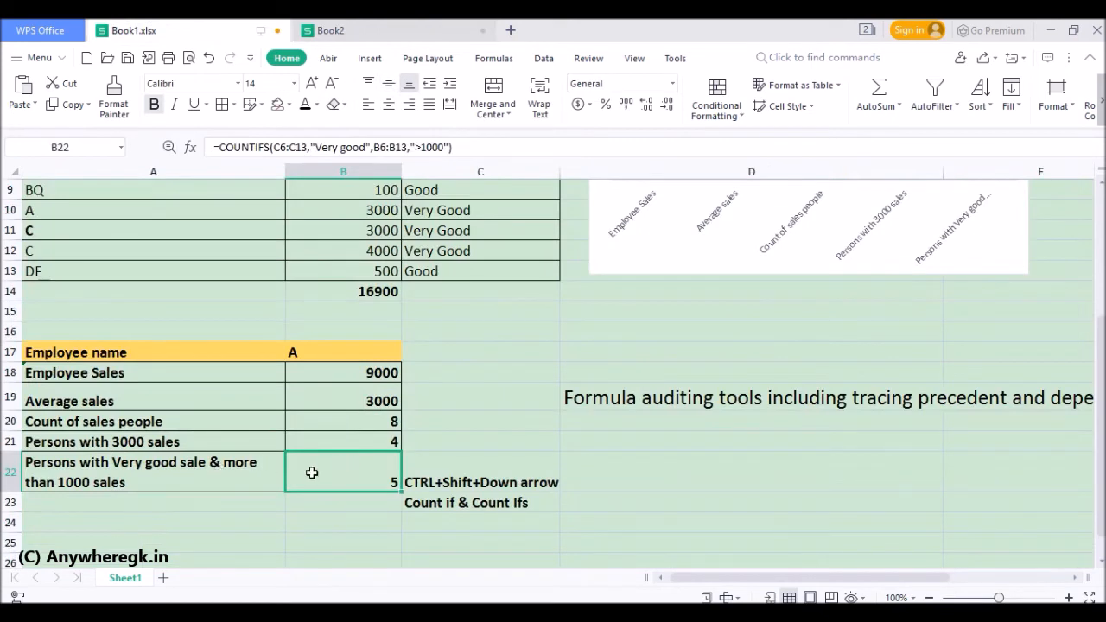
pyautogui.doubleClick(313, 473)
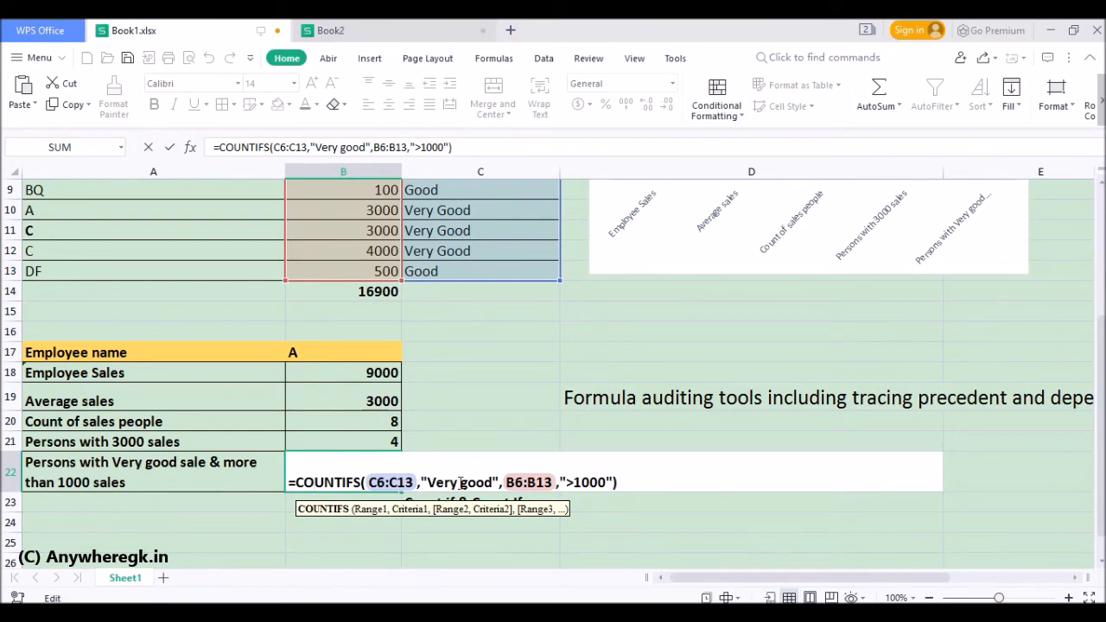
pyautogui.press('Escape')
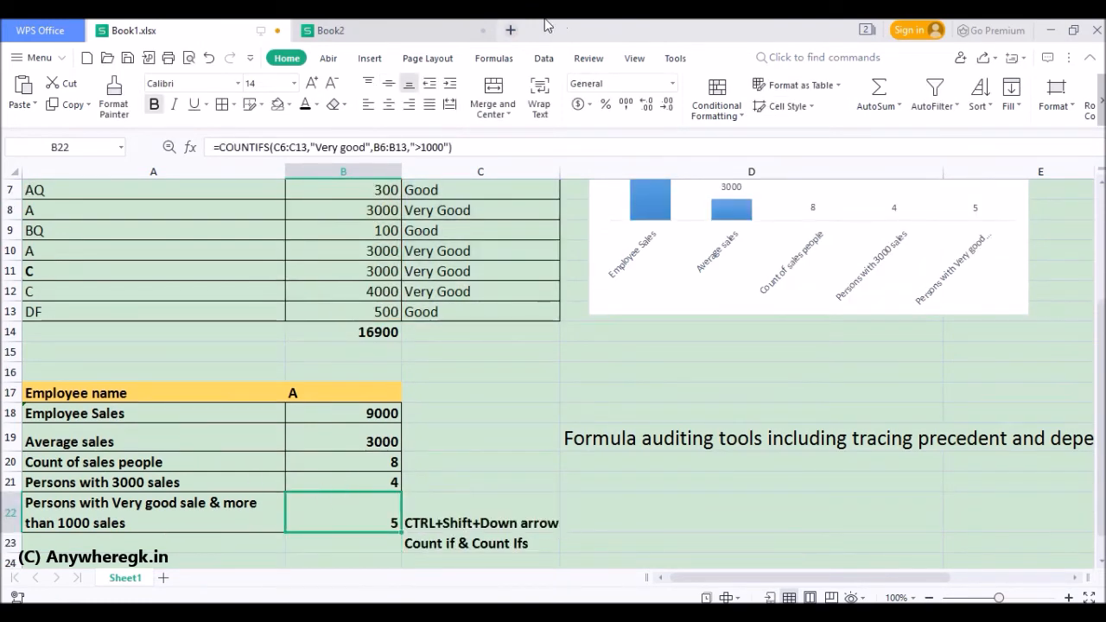
pyautogui.click(331, 30)
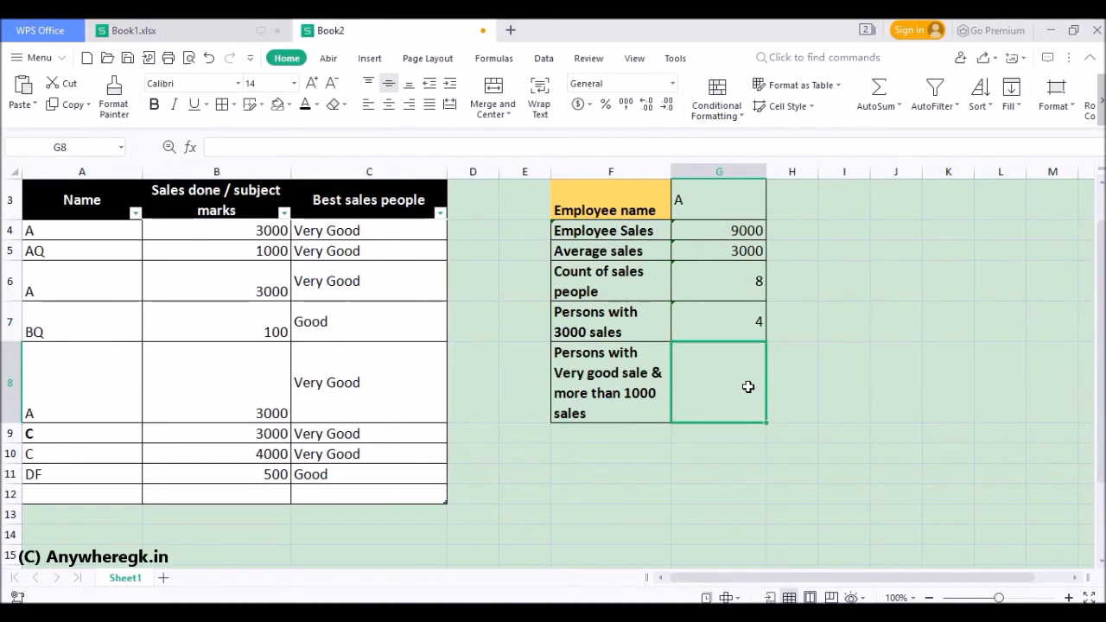
# Start a COUNTIFS formula in G8 with the range C4:C11 and the criterion "Very good"
pyautogui.write('=cp')
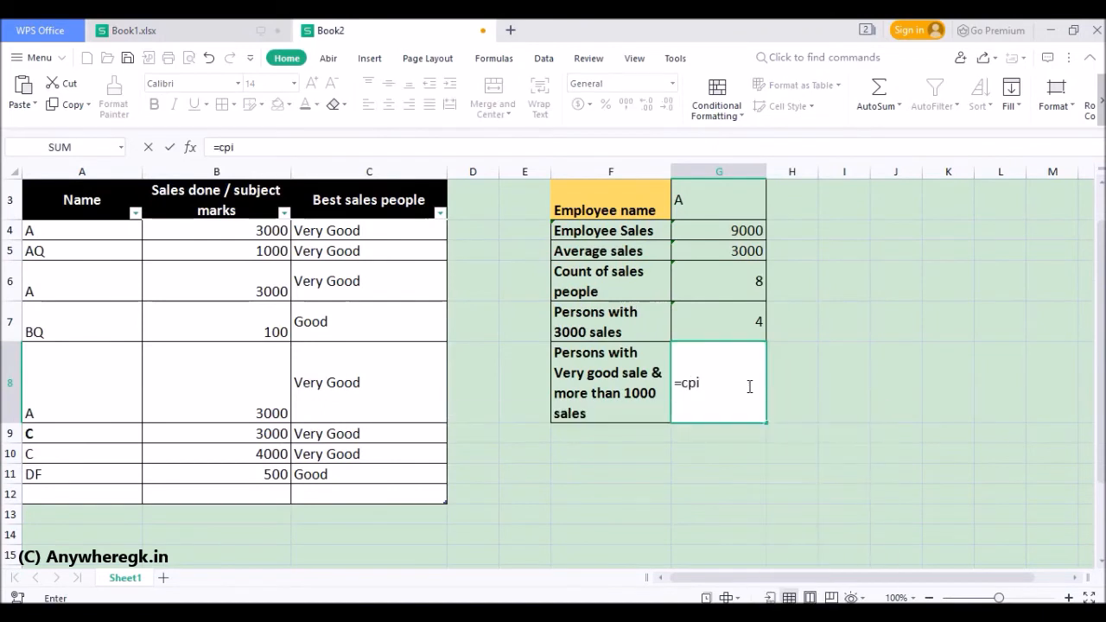
pyautogui.write('untif')
pyautogui.doubleClick(701, 383)
pyautogui.write('count')
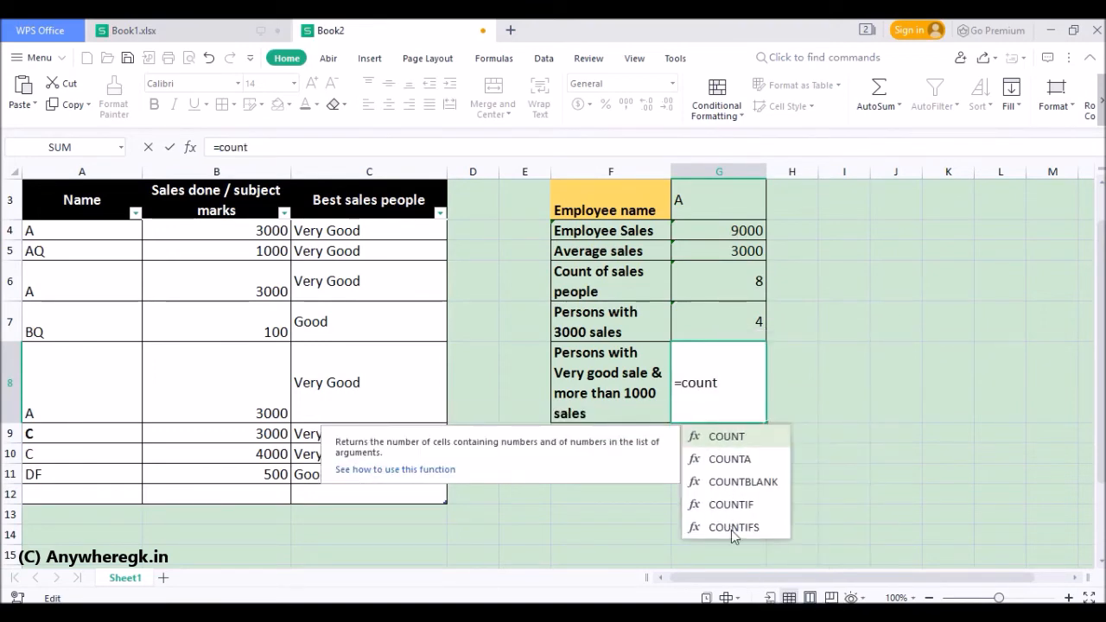
pyautogui.doubleClick(734, 529)
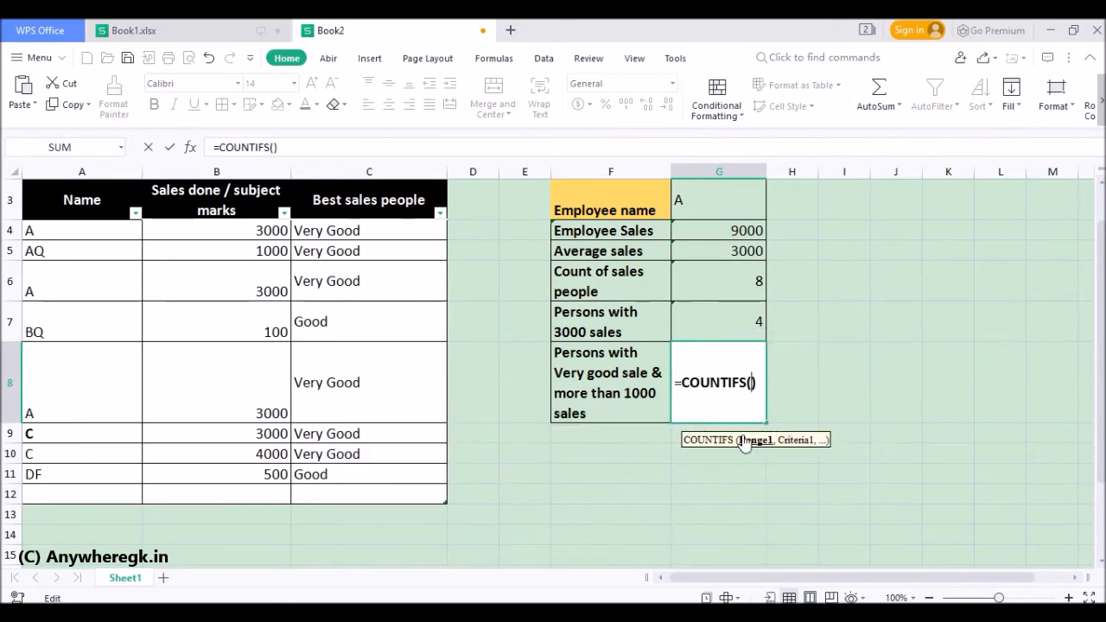
pyautogui.moveTo(393, 230); pyautogui.dragTo(384, 475)
pyautogui.write(',')
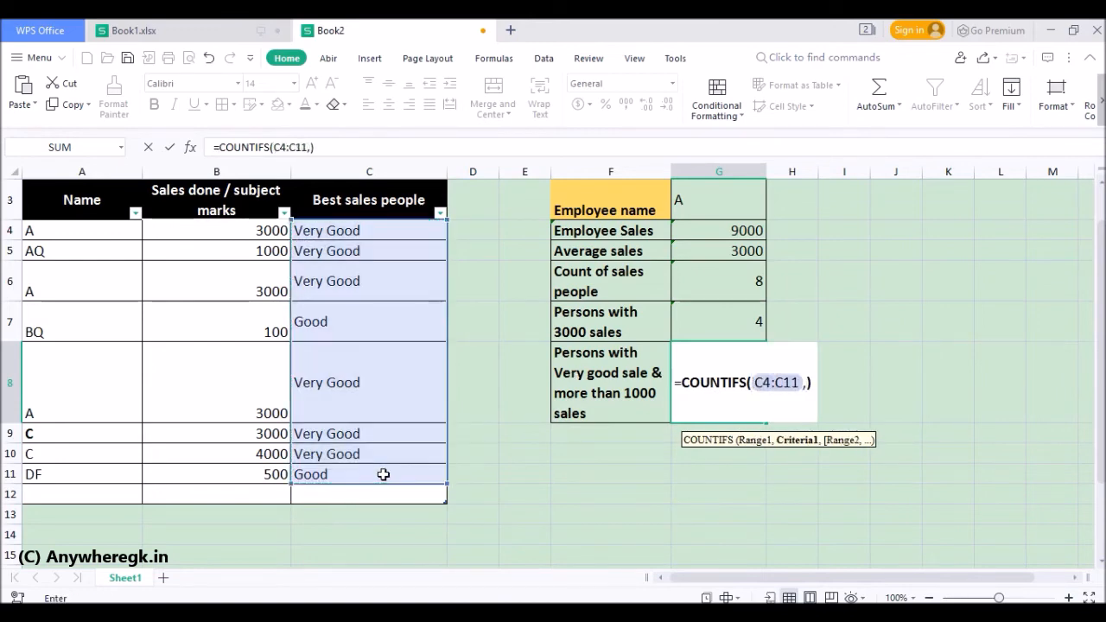
pyautogui.write('"Very good')
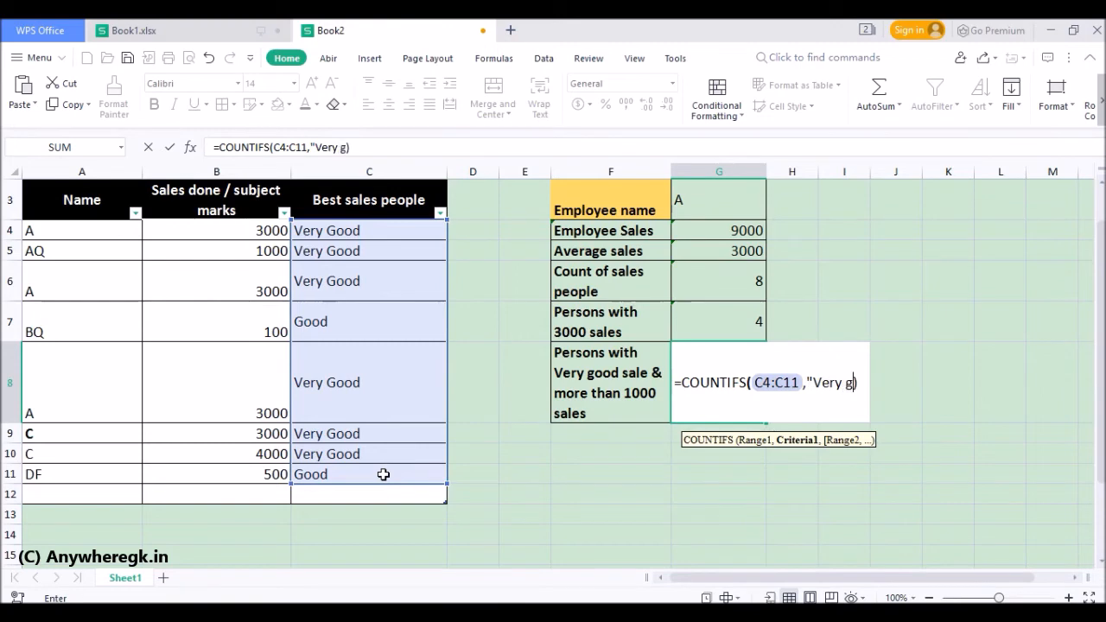
pyautogui.write('",')
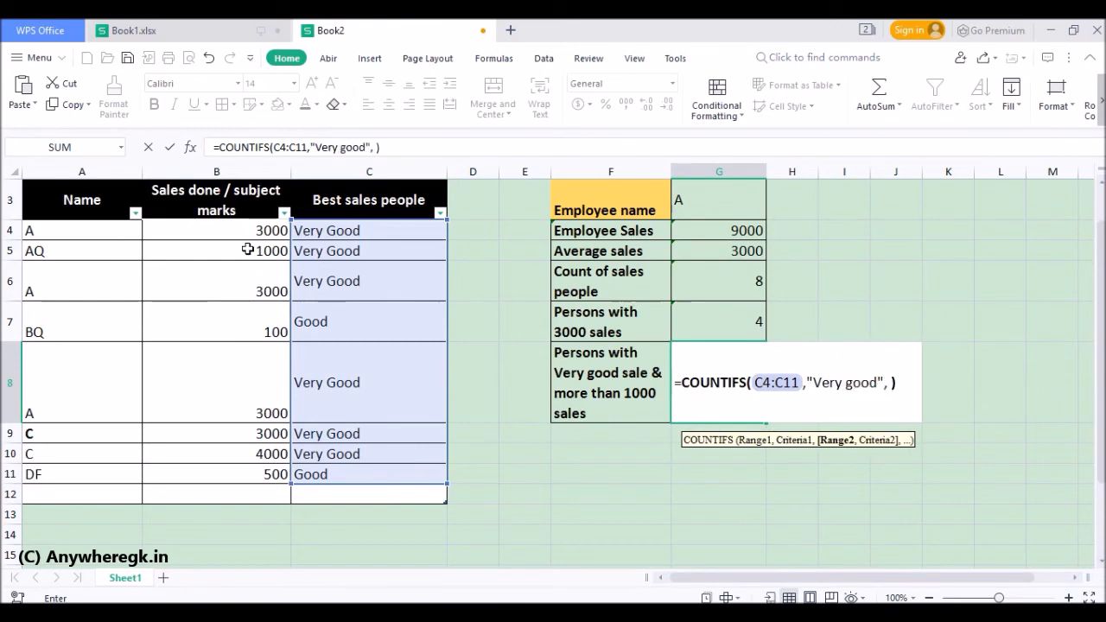
# Complete the COUNTIFS formula in G8 with the second range B4:B11 and the criterion ">1000"
pyautogui.moveTo(244, 232); pyautogui.dragTo(259, 476)
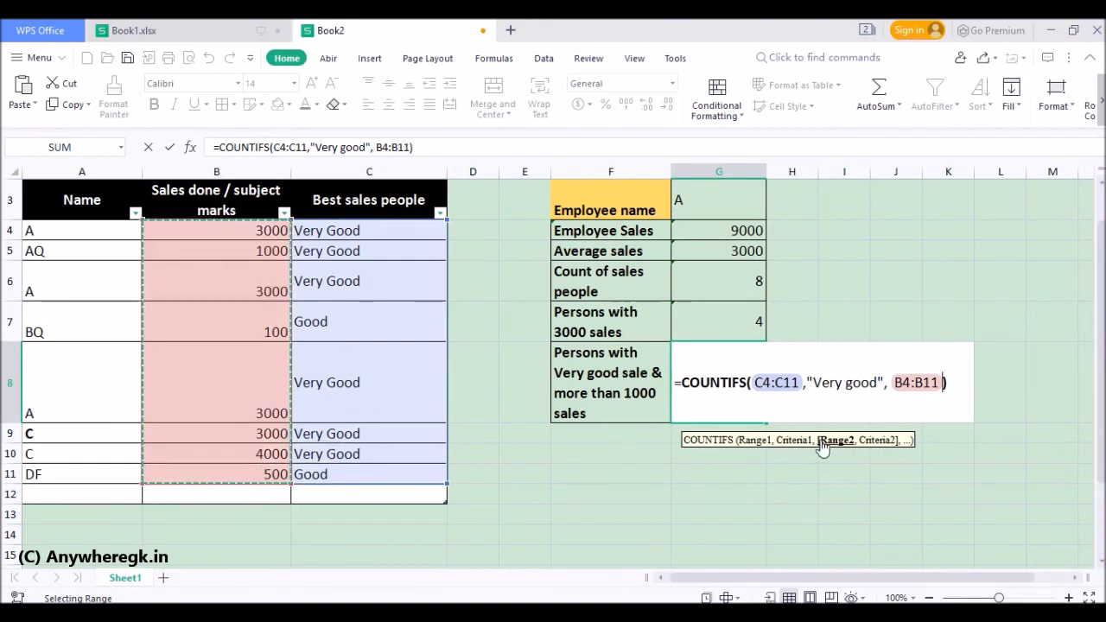
pyautogui.write(',')
pyautogui.write('">1000"')
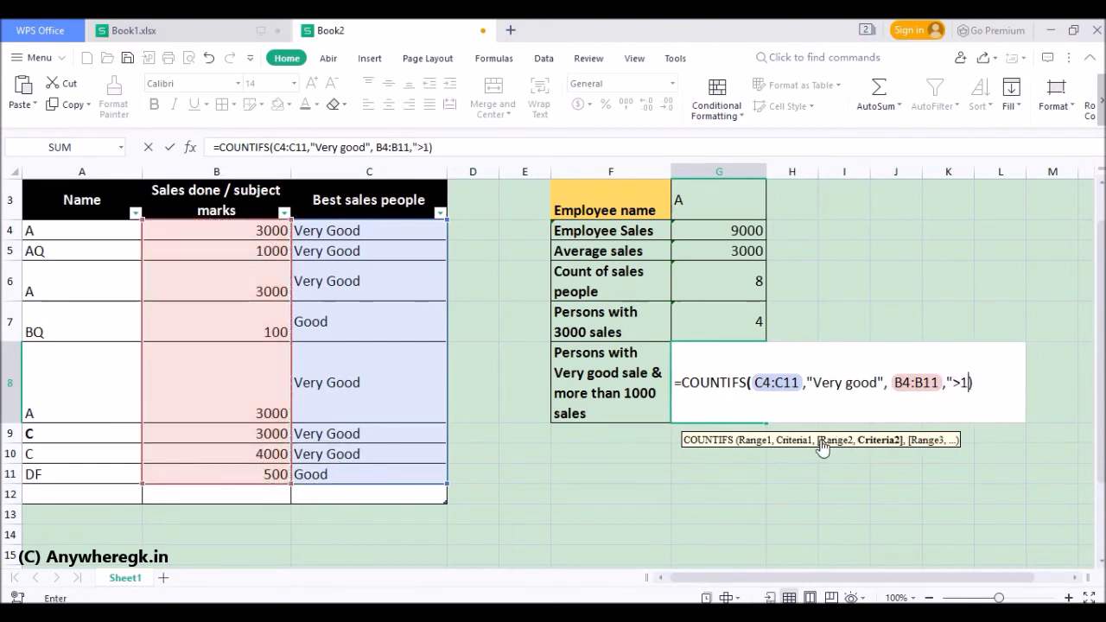
pyautogui.press('Return')
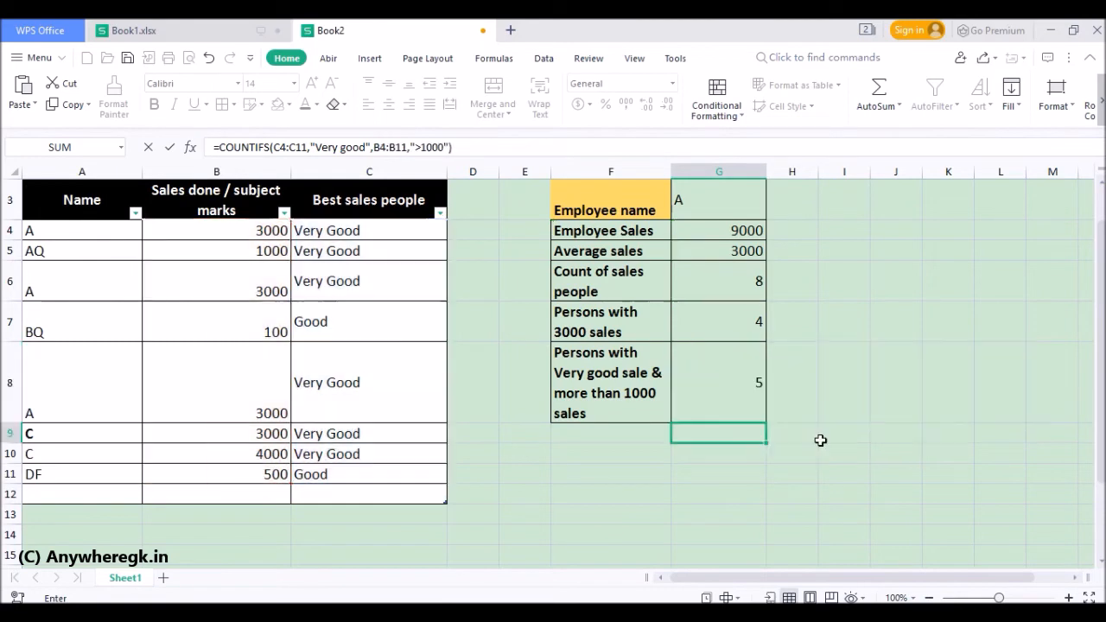
# Filter the Sales done / subject marks column to values greater than 1000 to check the COUNTIFS result in G8
pyautogui.click(749, 377)
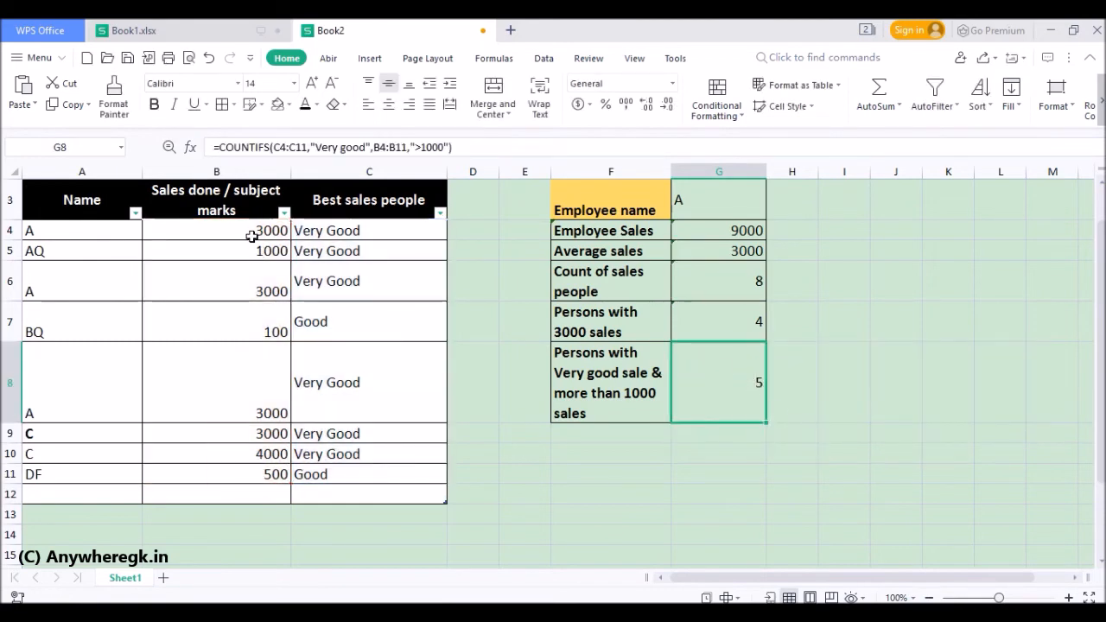
pyautogui.click(284, 214)
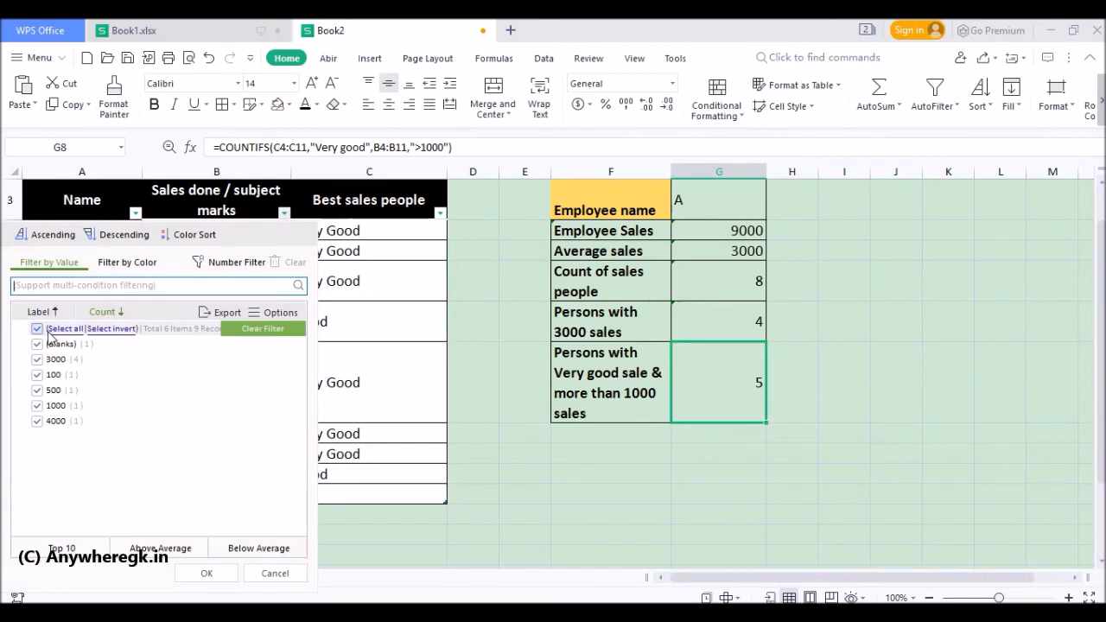
pyautogui.click(222, 266)
pyautogui.click(322, 86)
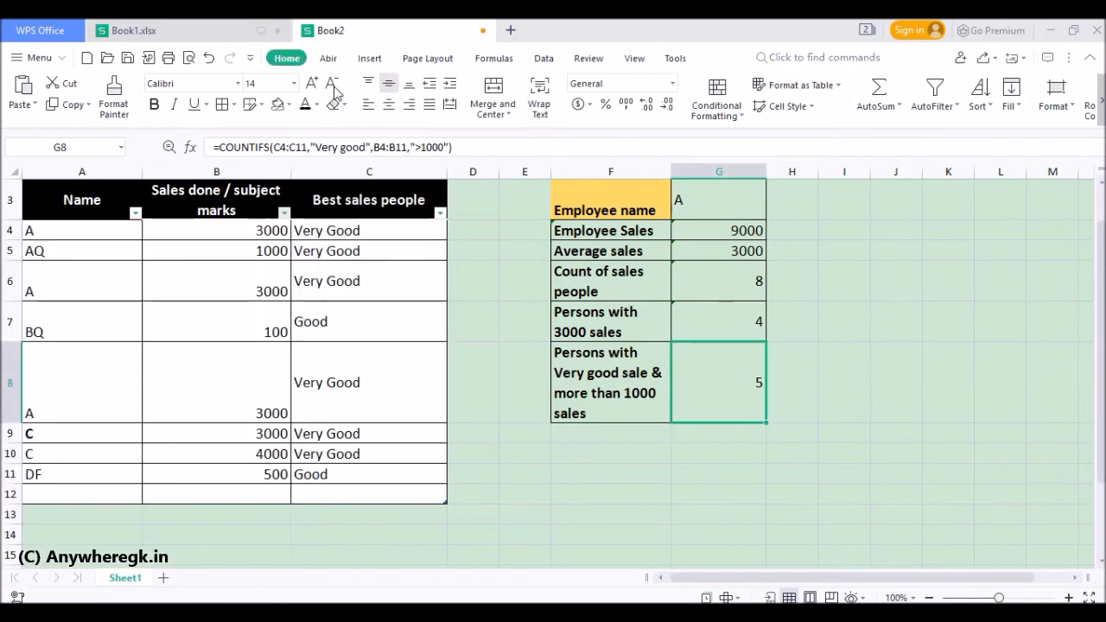
pyautogui.write('1')
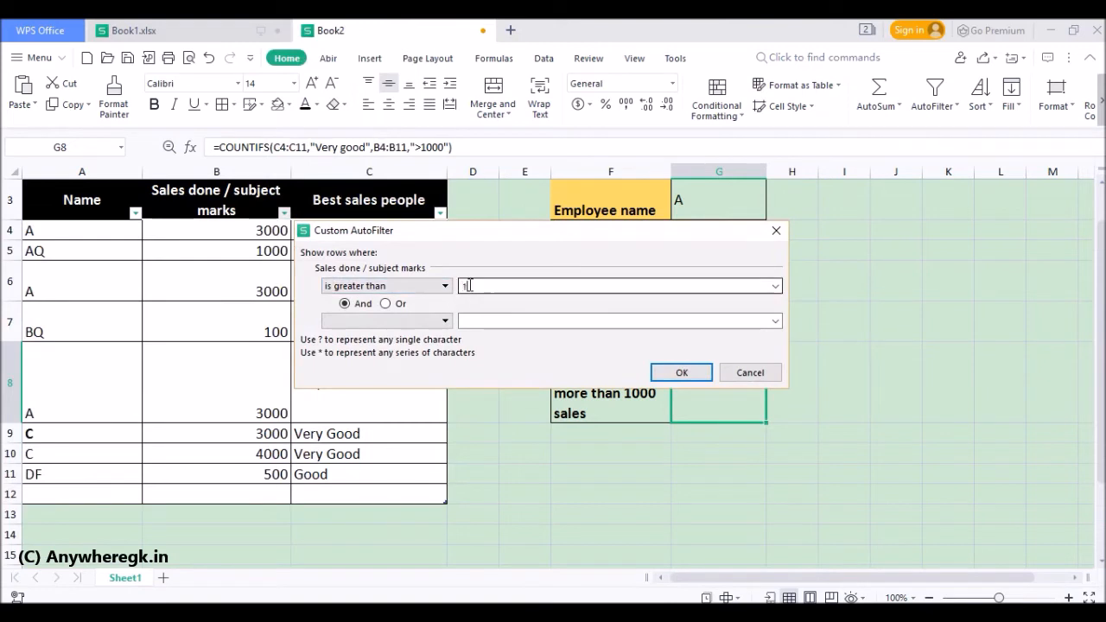
pyautogui.write('000')
pyautogui.press('Return')
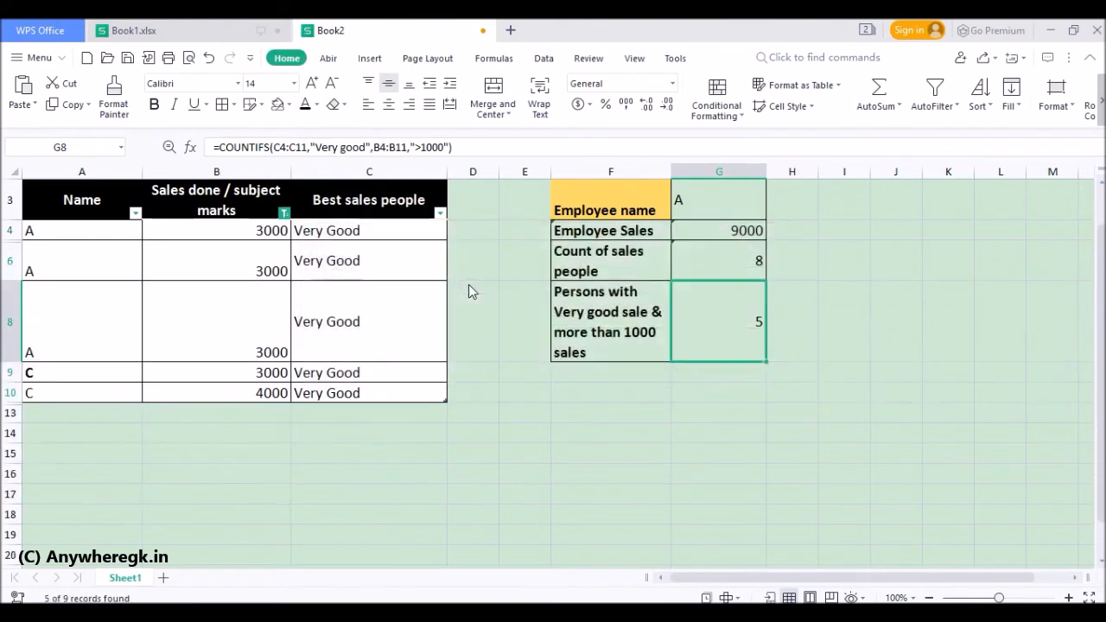
pyautogui.moveTo(270, 232); pyautogui.dragTo(268, 386)
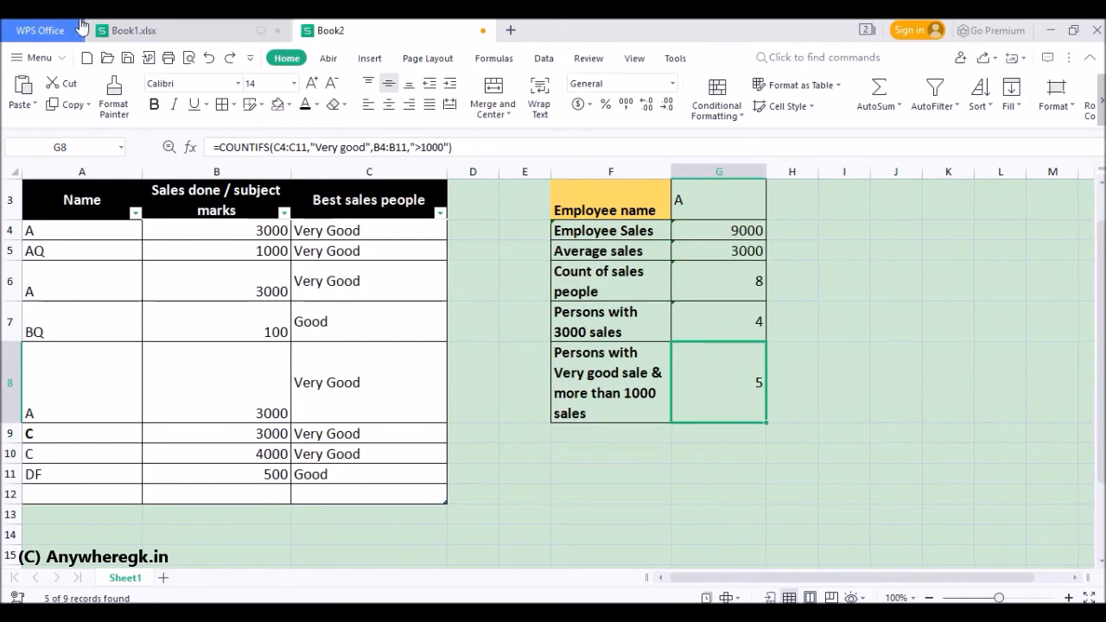
# Examine the dynamic chart and the topic list in A3 of Book1, and return to Book2
pyautogui.click(129, 30)
pyautogui.scroll(-2, 358, 398)
pyautogui.scroll(4, 586, 415)
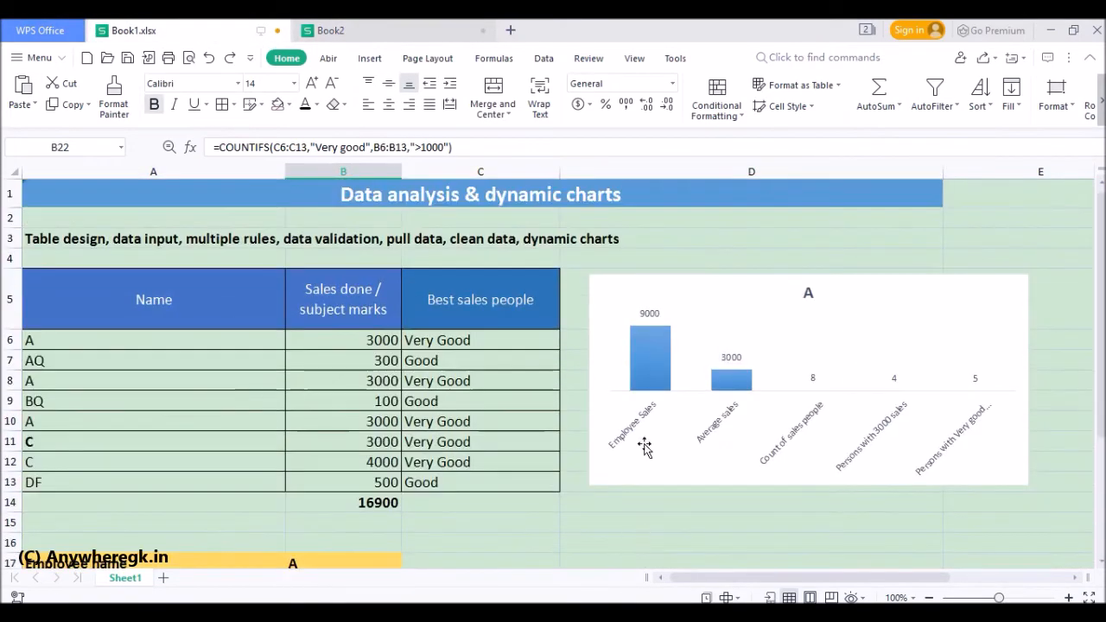
pyautogui.click(345, 30)
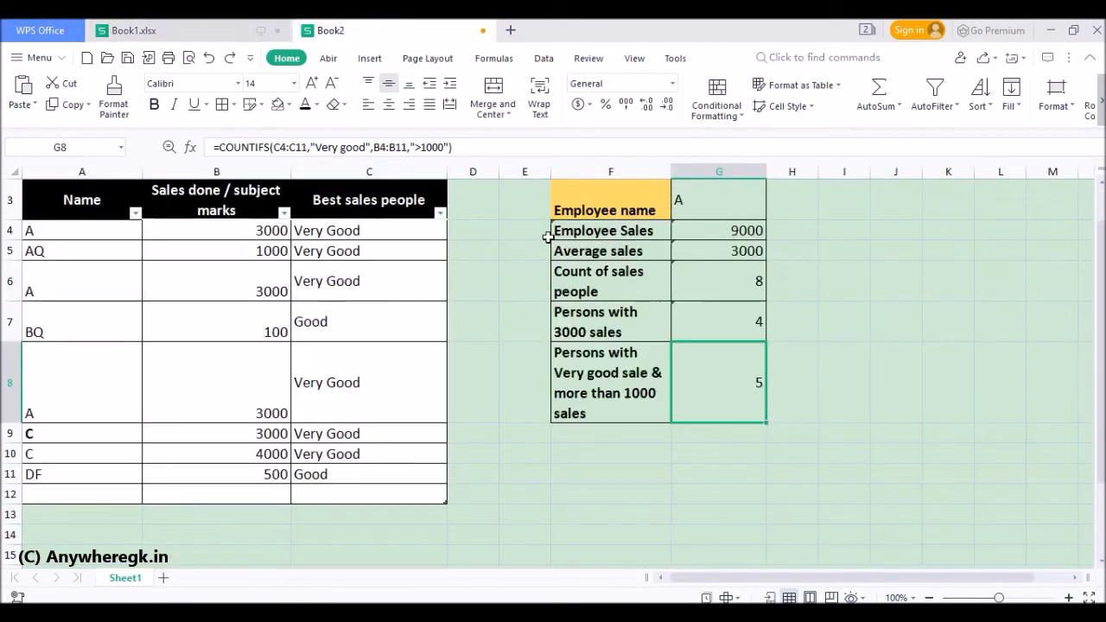
pyautogui.scroll(1, 429, 255)
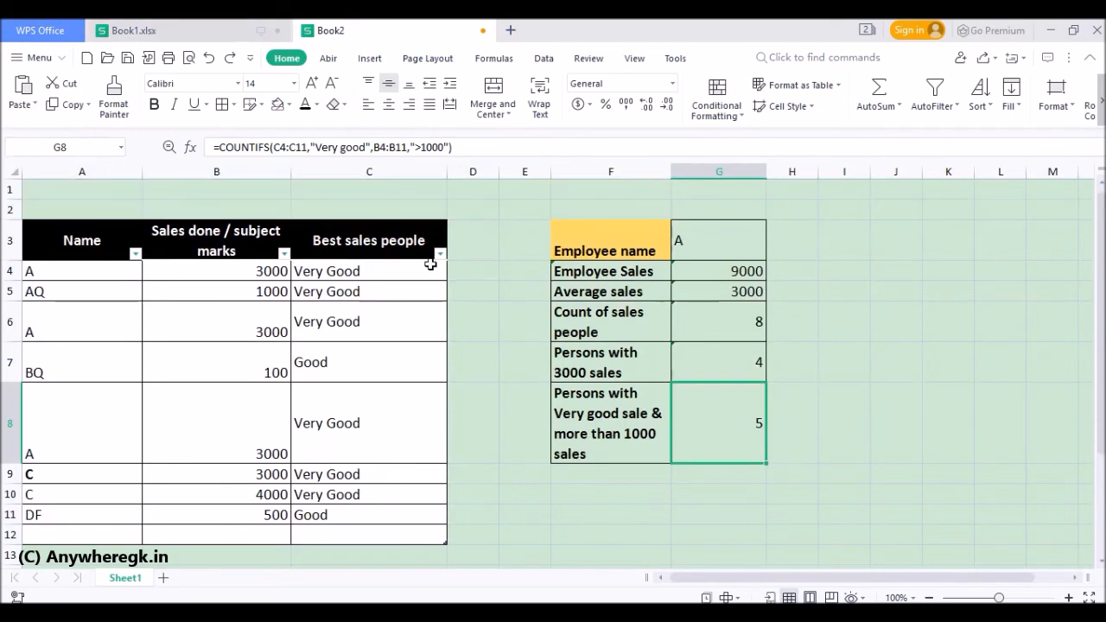
pyautogui.click(223, 33)
pyautogui.doubleClick(334, 240)
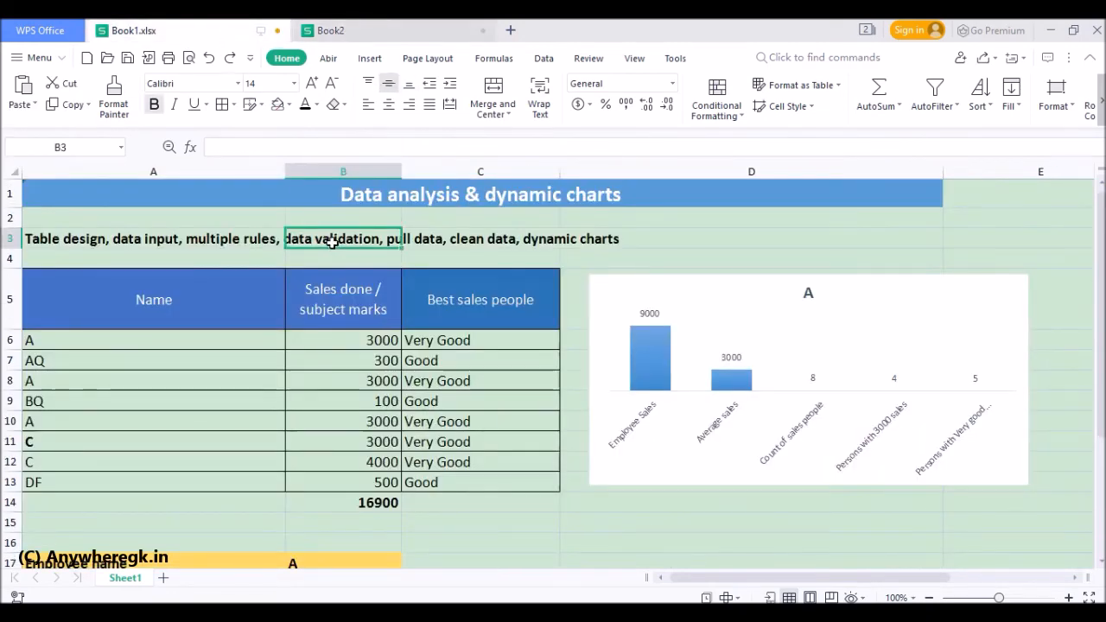
pyautogui.click(68, 246)
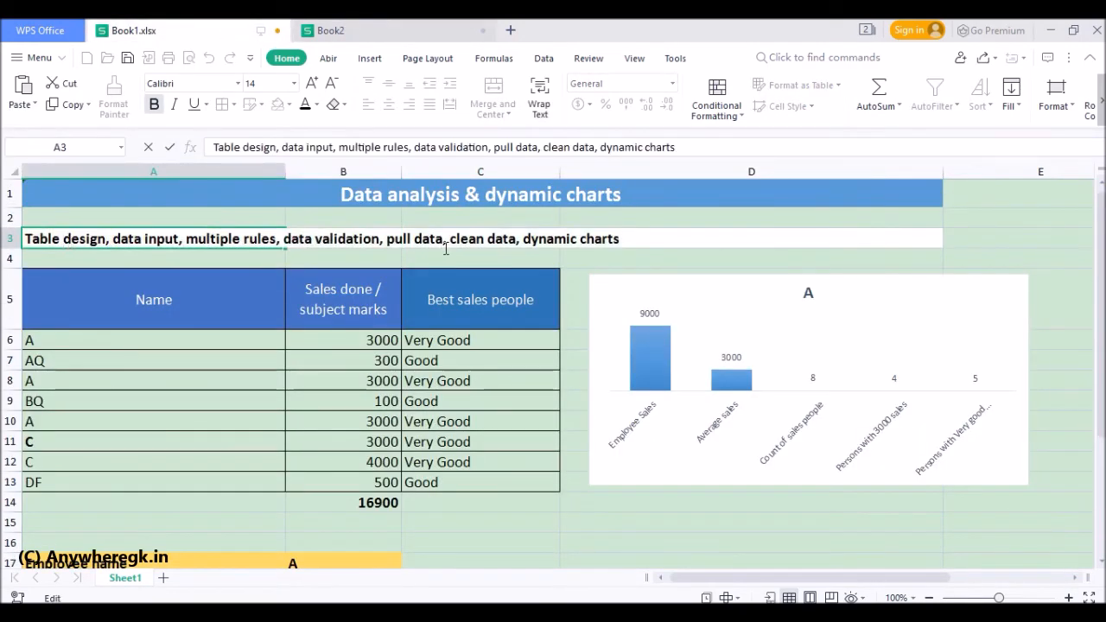
pyautogui.click(430, 37)
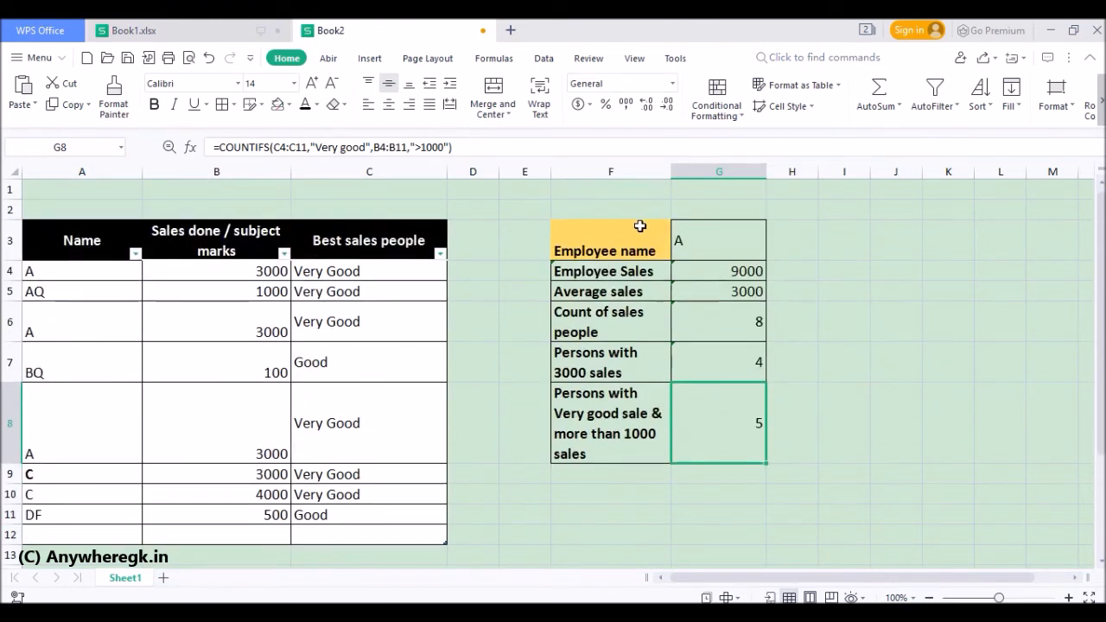
# Copy the employee summary F3:G8 and paste it below the sales table at A18
pyautogui.moveTo(640, 225); pyautogui.dragTo(731, 459)
pyautogui.hotkey('ctrl', 'c')
pyautogui.scroll(-3, 184, 427)
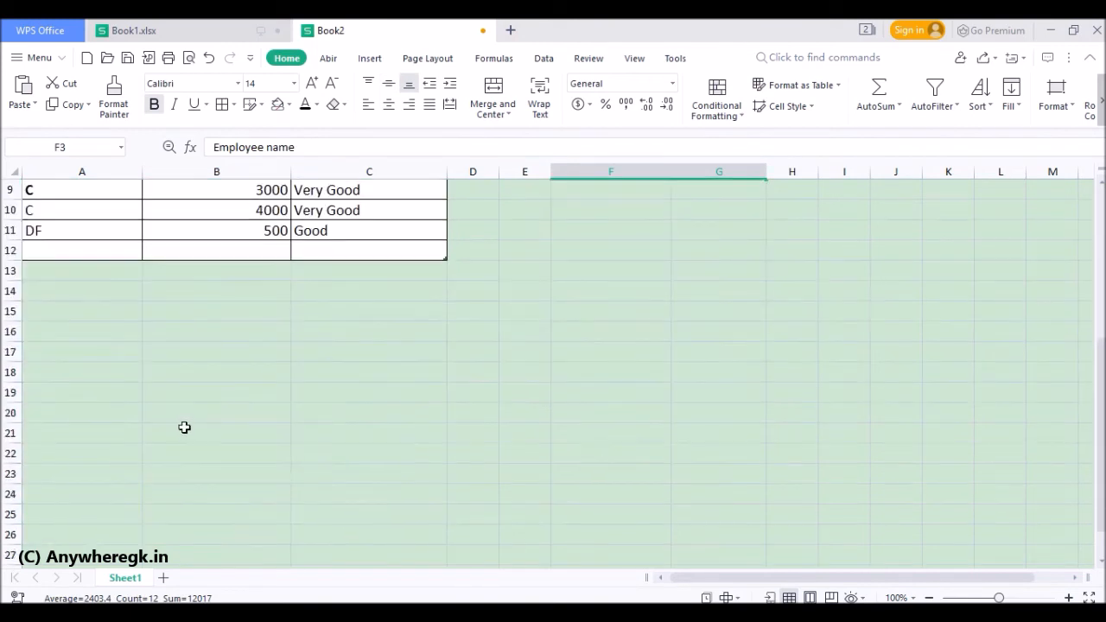
pyautogui.click(61, 370)
pyautogui.hotkey('ctrl', 'v')
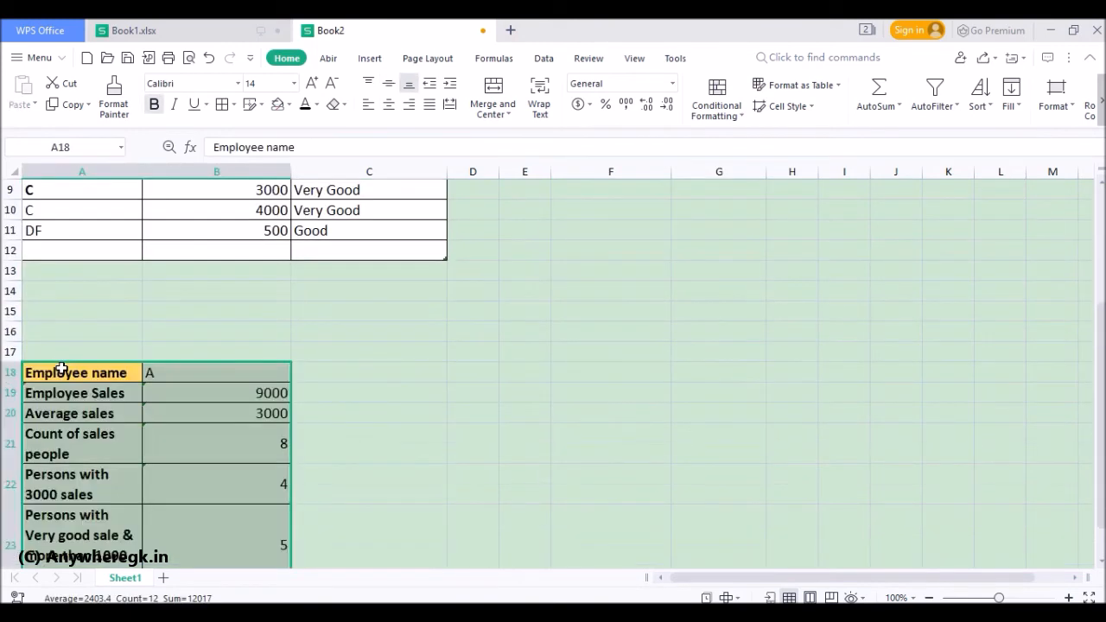
# Check the copied Employee name and Employee Sales cells B18 and B19, and switch to Book1 to view its summary table
pyautogui.doubleClick(243, 376)
pyautogui.click(268, 392)
pyautogui.doubleClick(267, 393)
pyautogui.press('Return')
pyautogui.hotkey('ctrl', 'Tab')
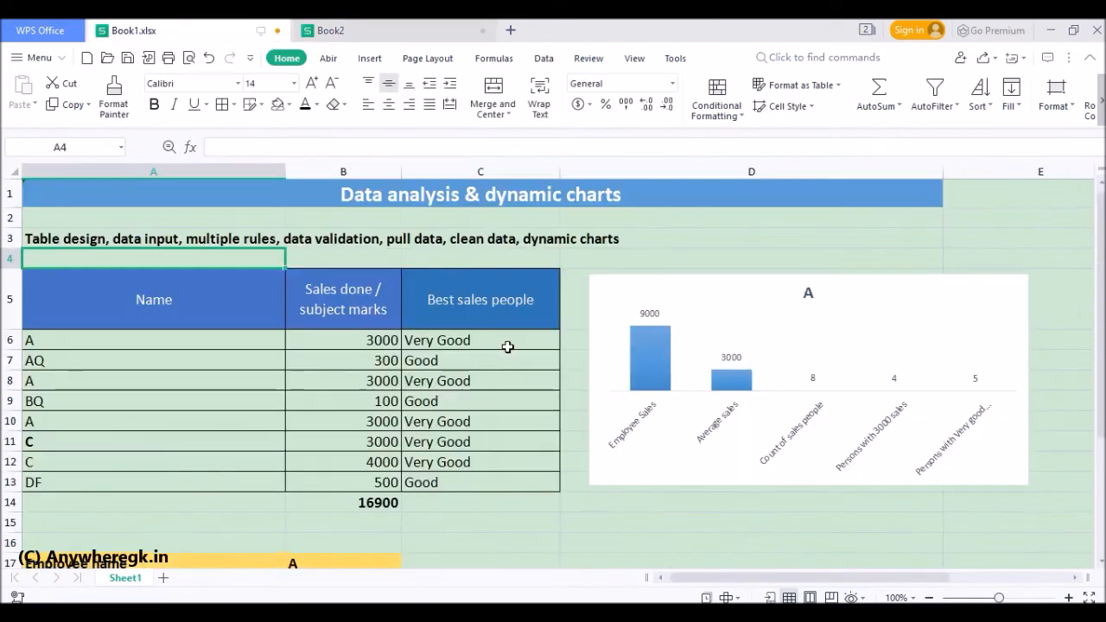
pyautogui.scroll(-3, 467, 356)
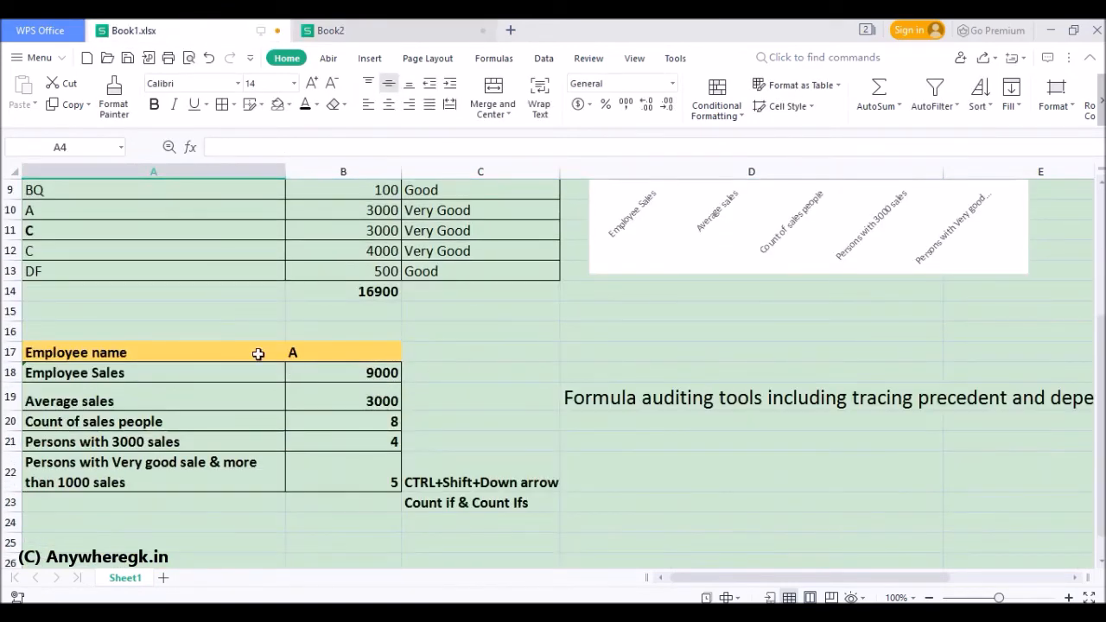
# Return to Book2 and review the copied summary A18:B23 and the free area beside the sales table
pyautogui.hotkey('ctrl', 'Tab')
pyautogui.moveTo(106, 273); pyautogui.dragTo(268, 480)
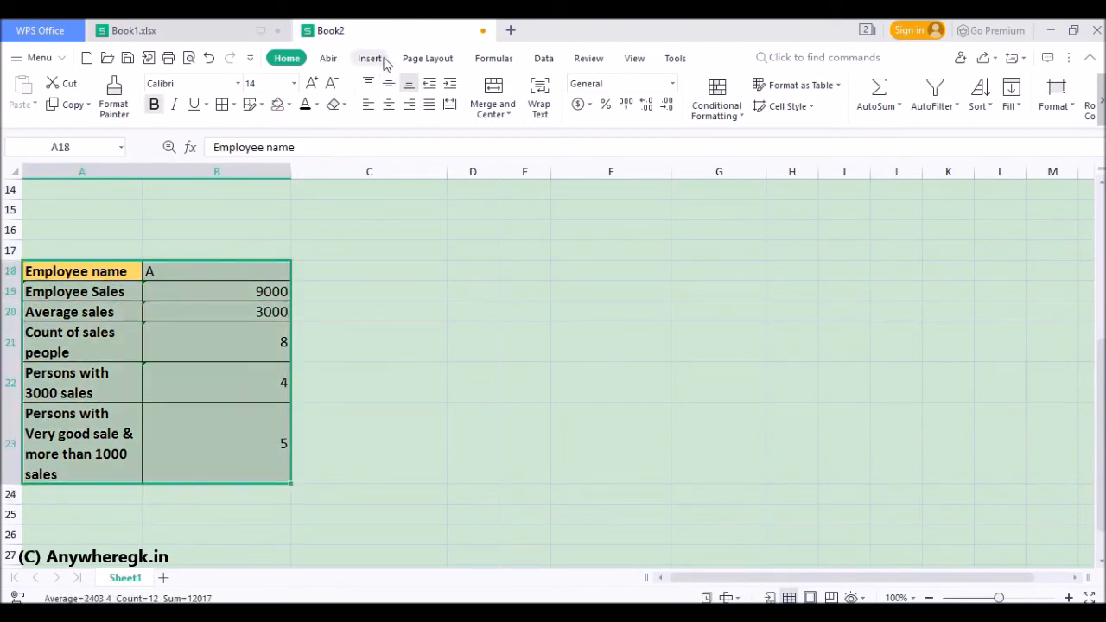
pyautogui.scroll(-2, 389, 118)
pyautogui.click(395, 291)
pyautogui.scroll(4, 395, 265)
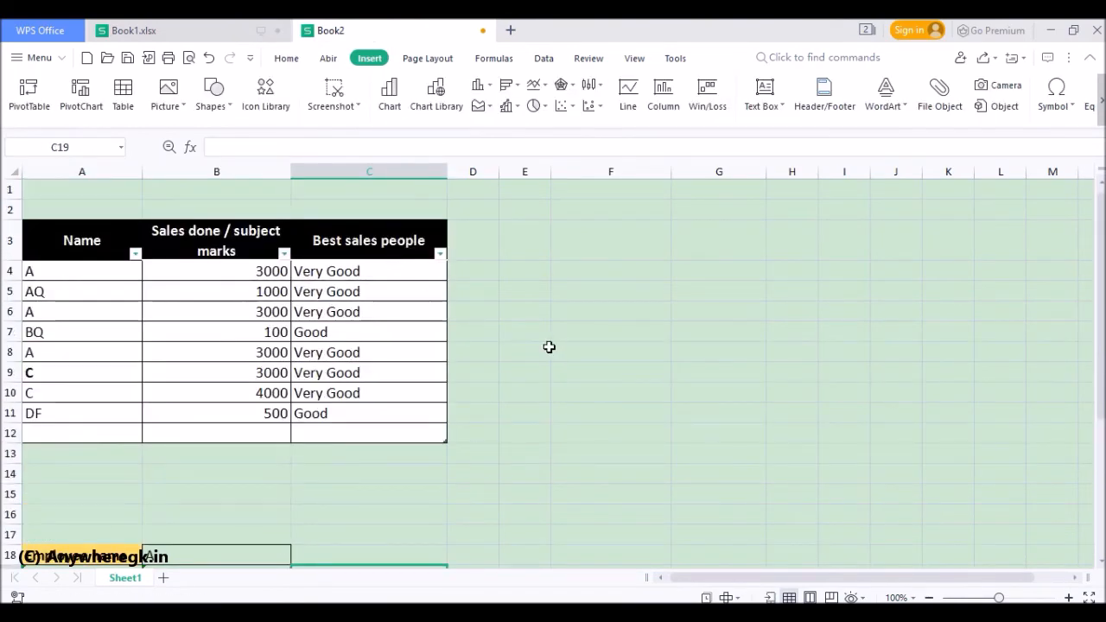
pyautogui.click(524, 352)
pyautogui.scroll(-1, 217, 400)
pyautogui.scroll(1, 403, 212)
pyautogui.click(547, 185)
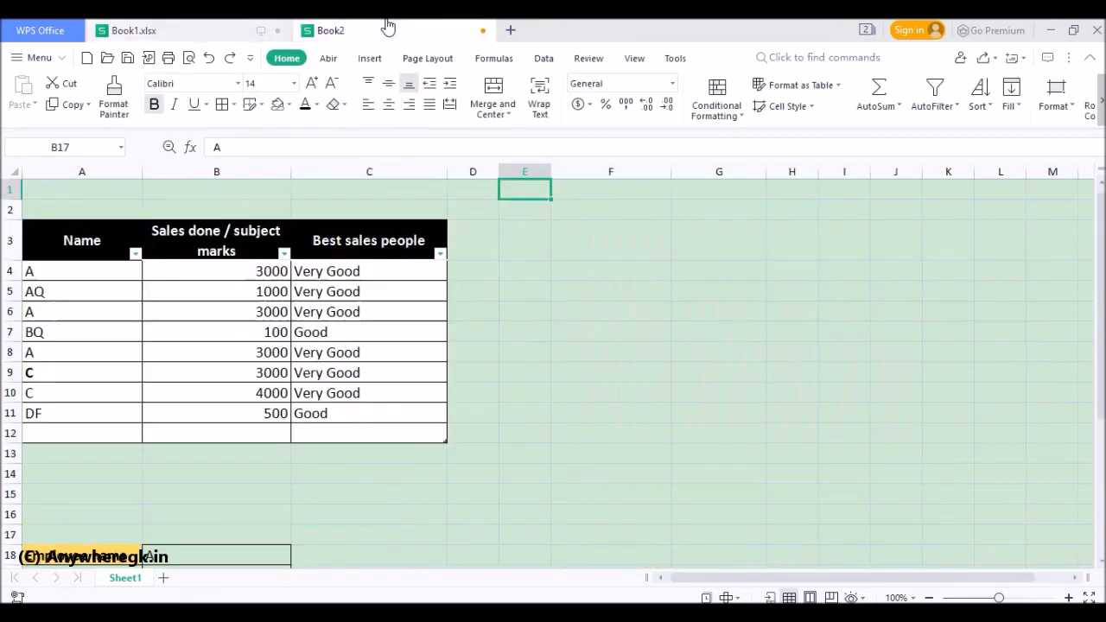
# Insert a Clustered Column chart from the employee summary range A18:B23
pyautogui.scroll(-3, 156, 395)
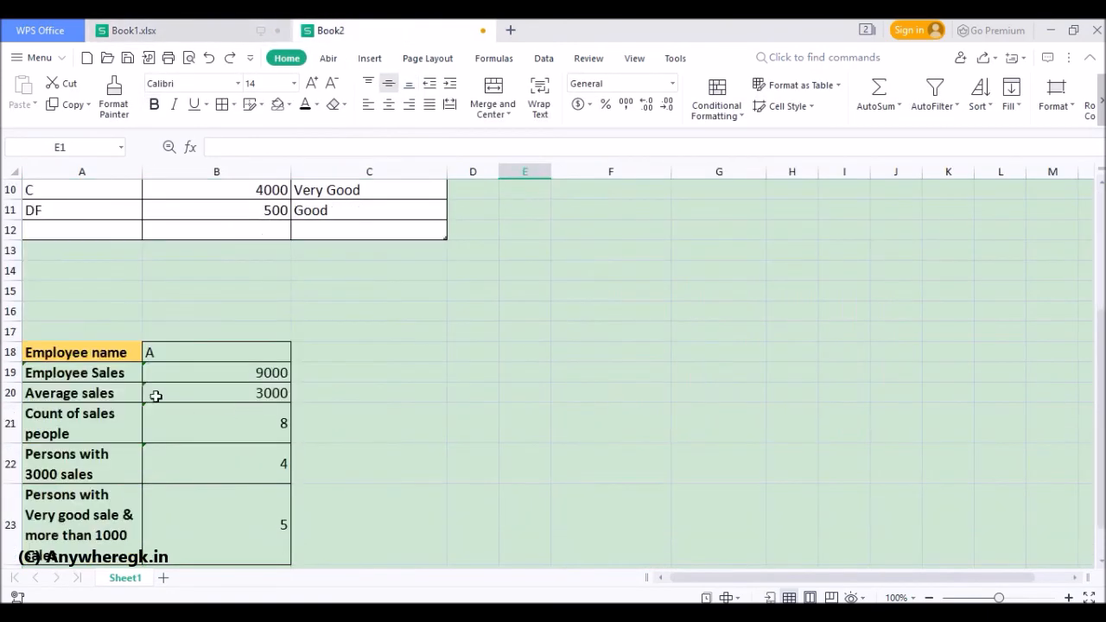
pyautogui.moveTo(116, 356); pyautogui.dragTo(244, 532)
pyautogui.scroll(-1, 233, 562)
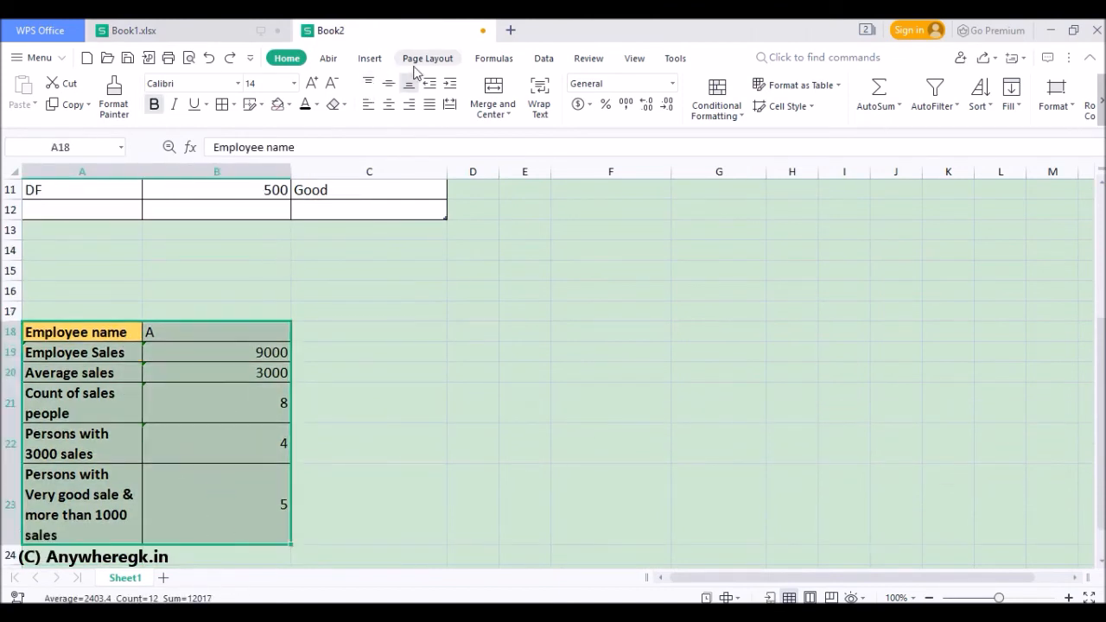
pyautogui.click(370, 58)
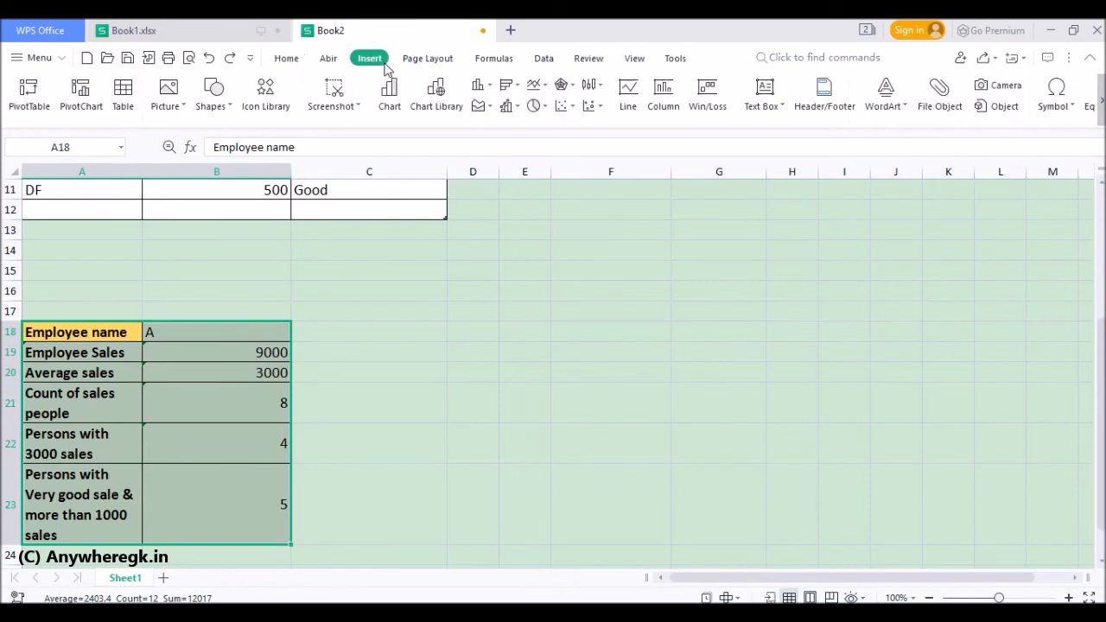
pyautogui.click(390, 92)
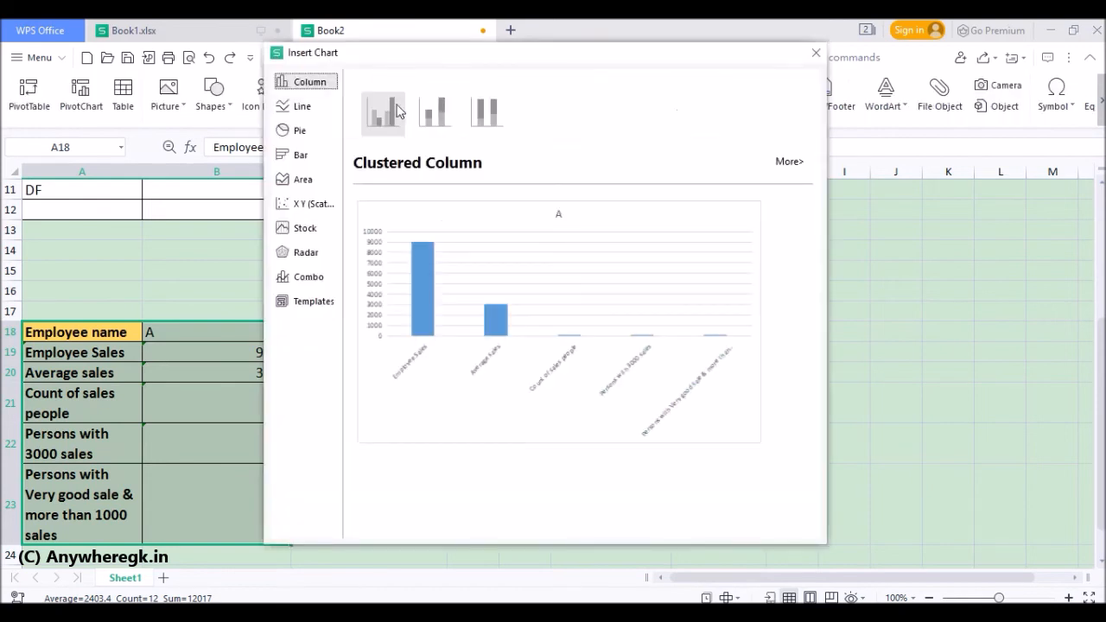
pyautogui.click(433, 245)
# Move the new column chart up beside the sales table, starting around column E and row 3
pyautogui.scroll(4, 679, 317)
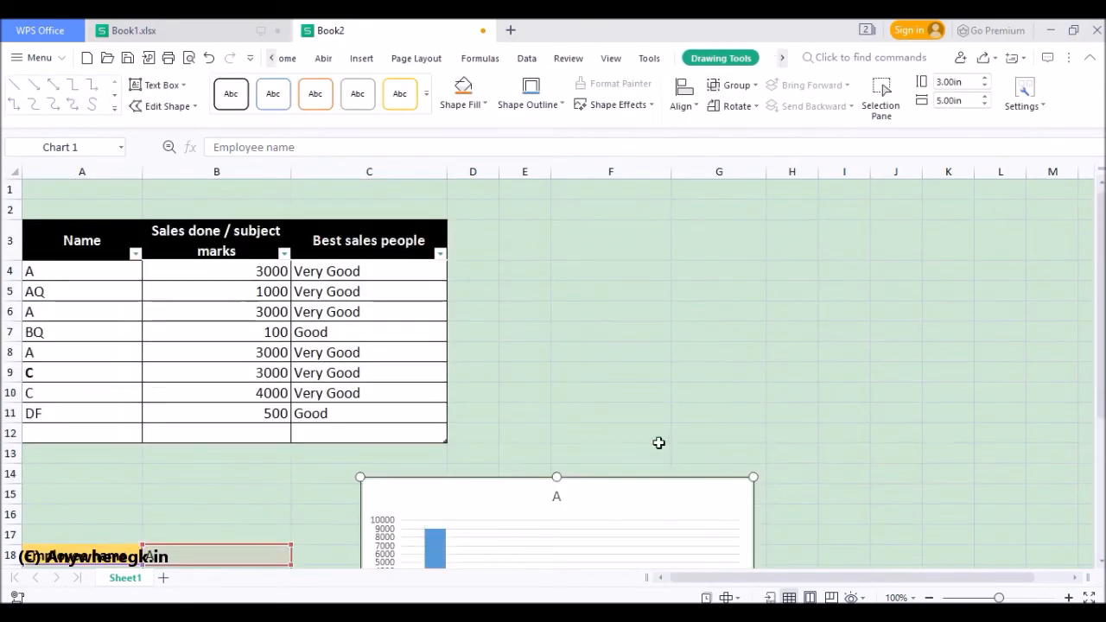
pyautogui.moveTo(652, 481); pyautogui.dragTo(824, 226)
pyautogui.click(775, 306)
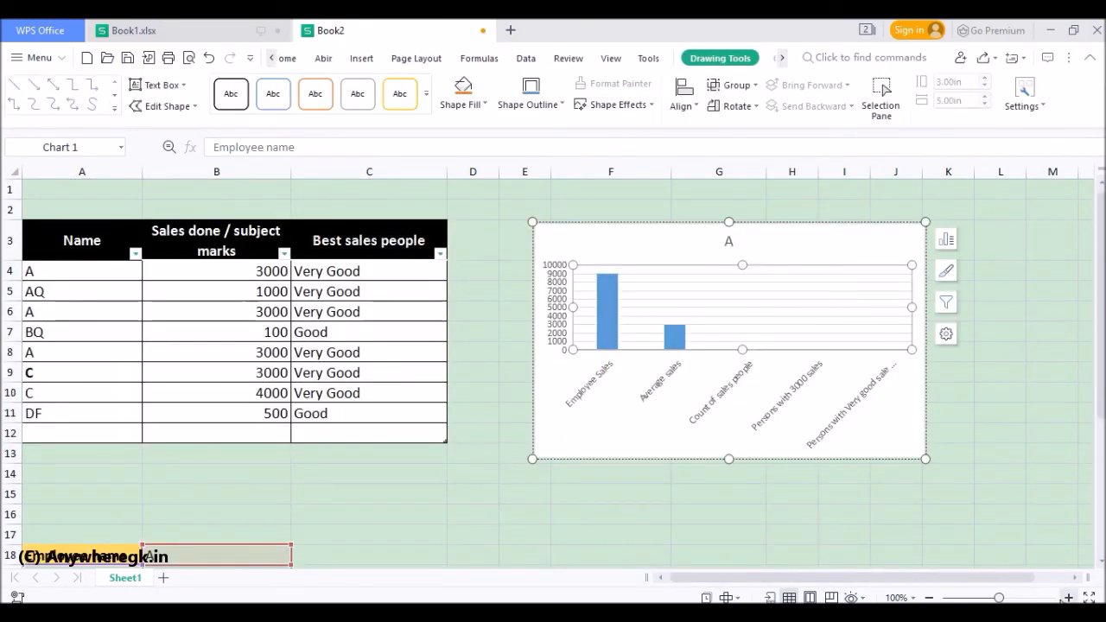
# Delete the horizontal gridlines from the column chart
pyautogui.click(1070, 598)
pyautogui.click(1069, 599)
pyautogui.moveTo(909, 580); pyautogui.dragTo(1073, 587)
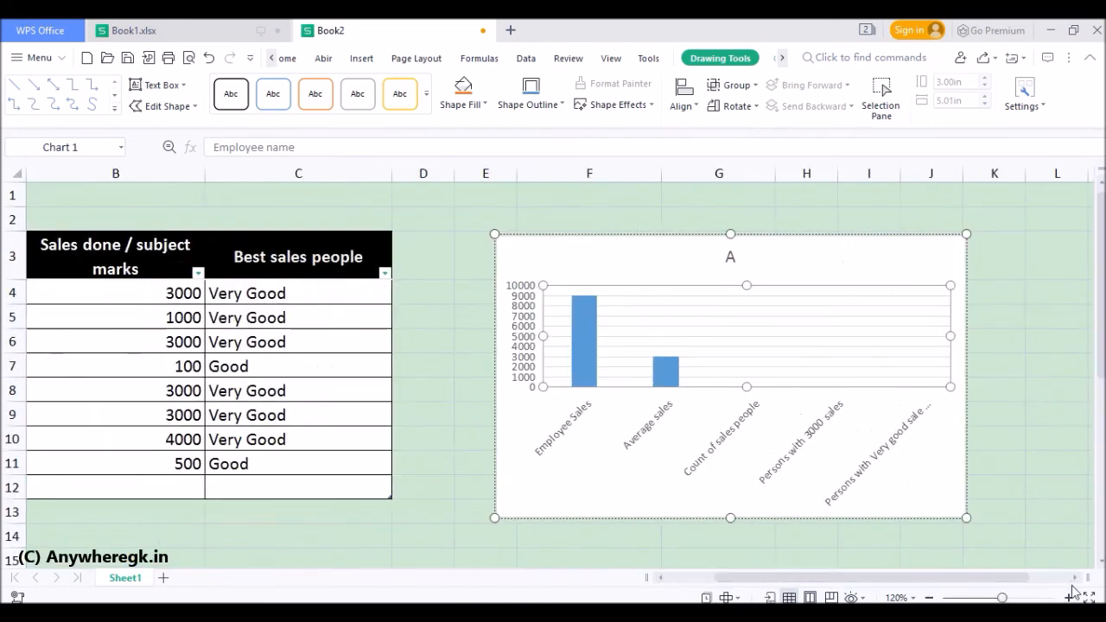
pyautogui.click(831, 330)
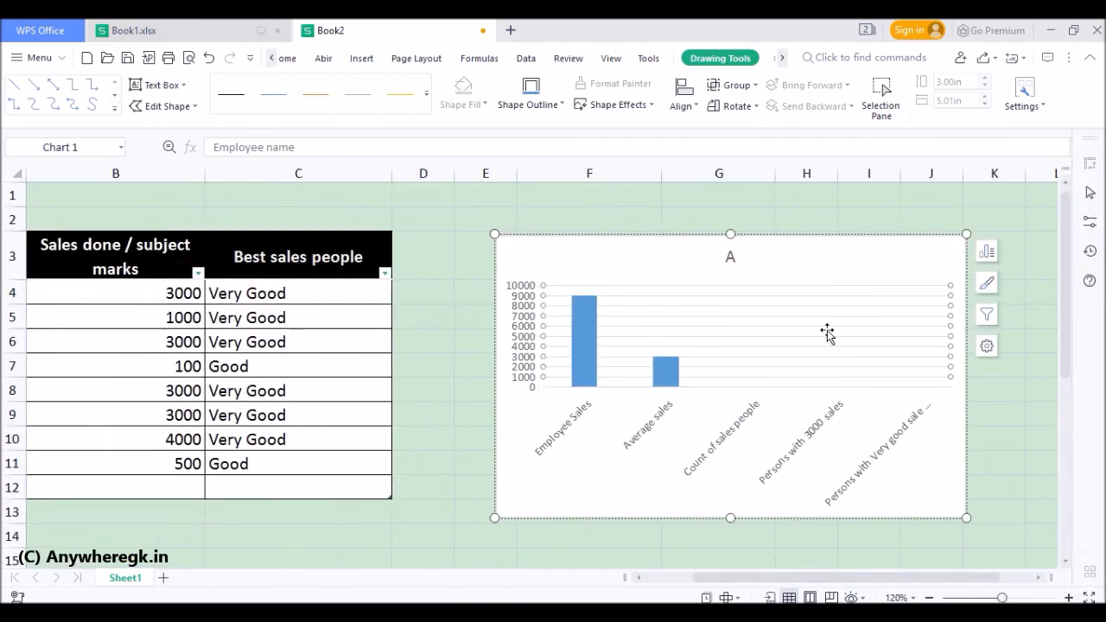
pyautogui.press('Delete')
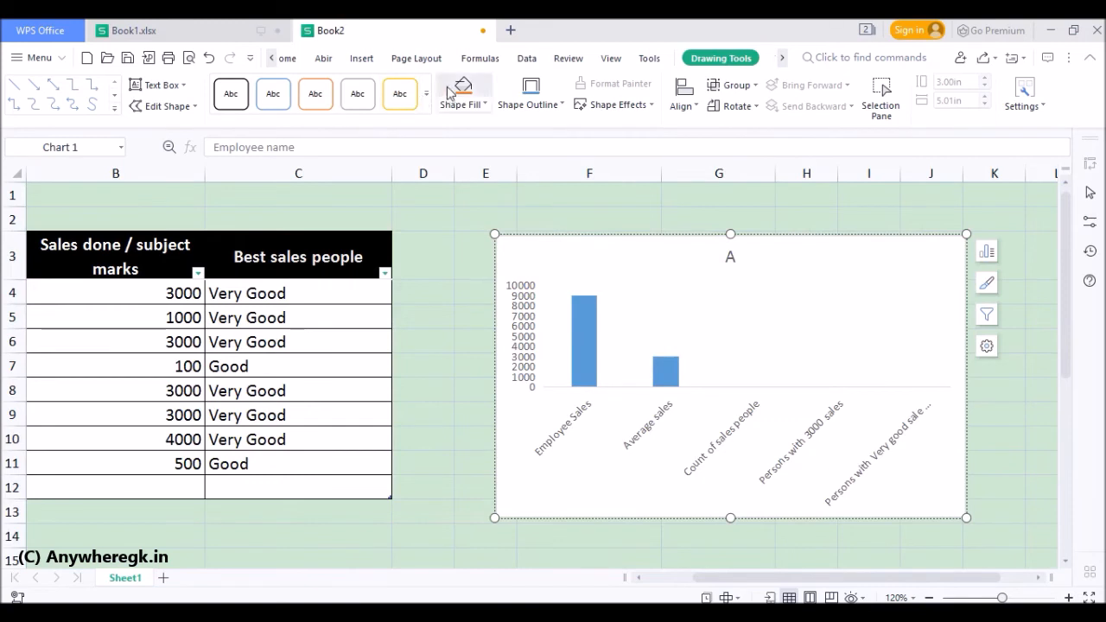
# Apply the second quick layout to the chart, with a title, a legend beneath it and data labels
pyautogui.click(989, 253)
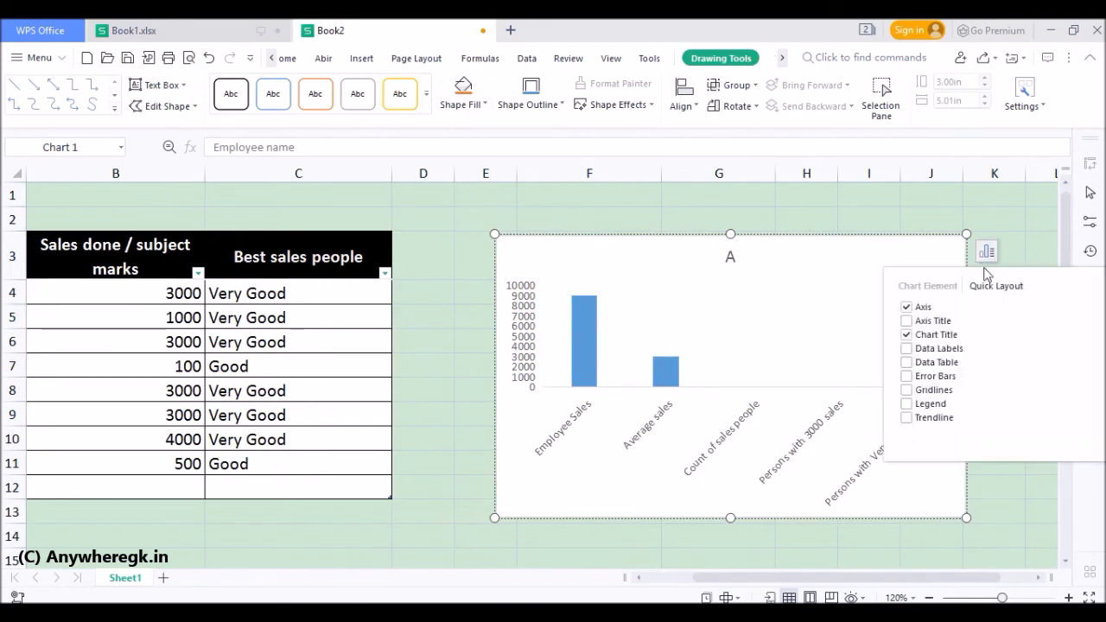
pyautogui.click(1000, 290)
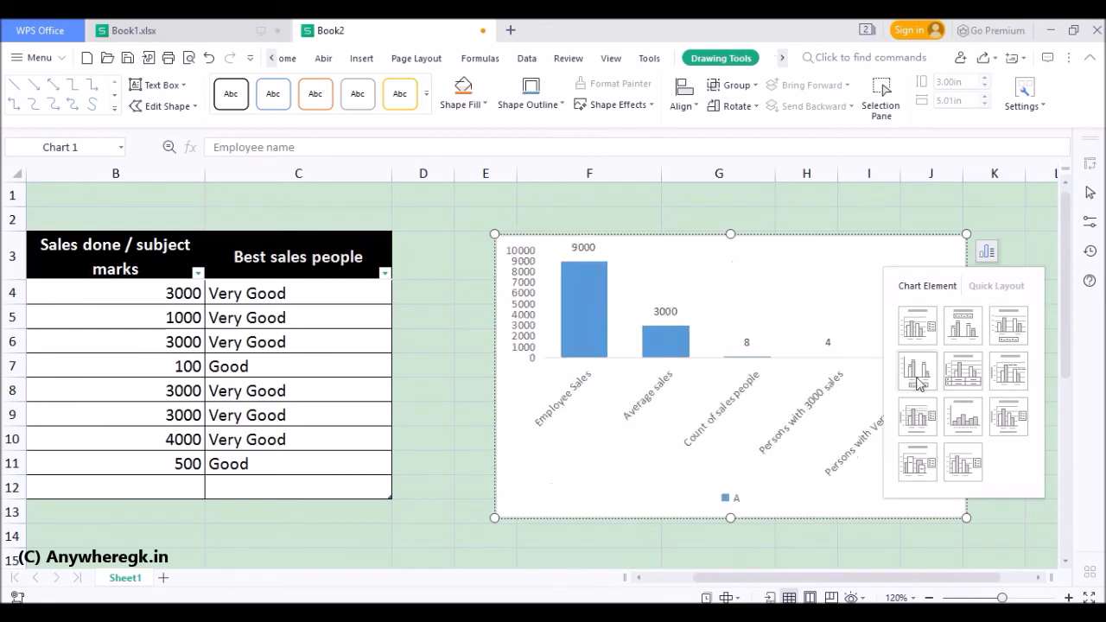
pyautogui.click(963, 326)
# Apply the first system style to the chart and remove the gridlines it brings back
pyautogui.click(986, 283)
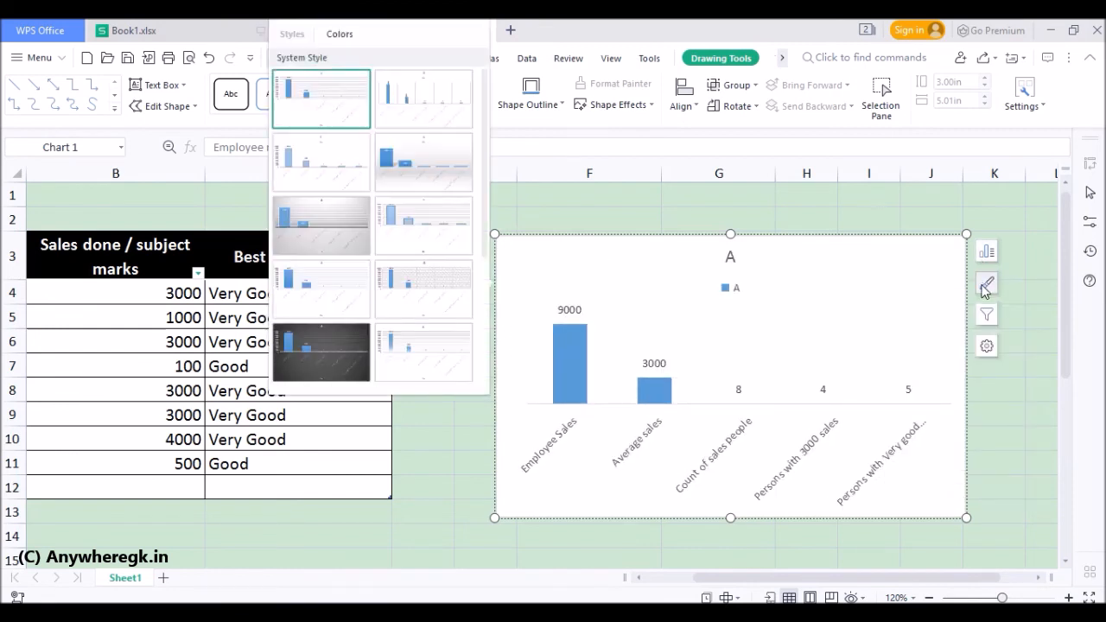
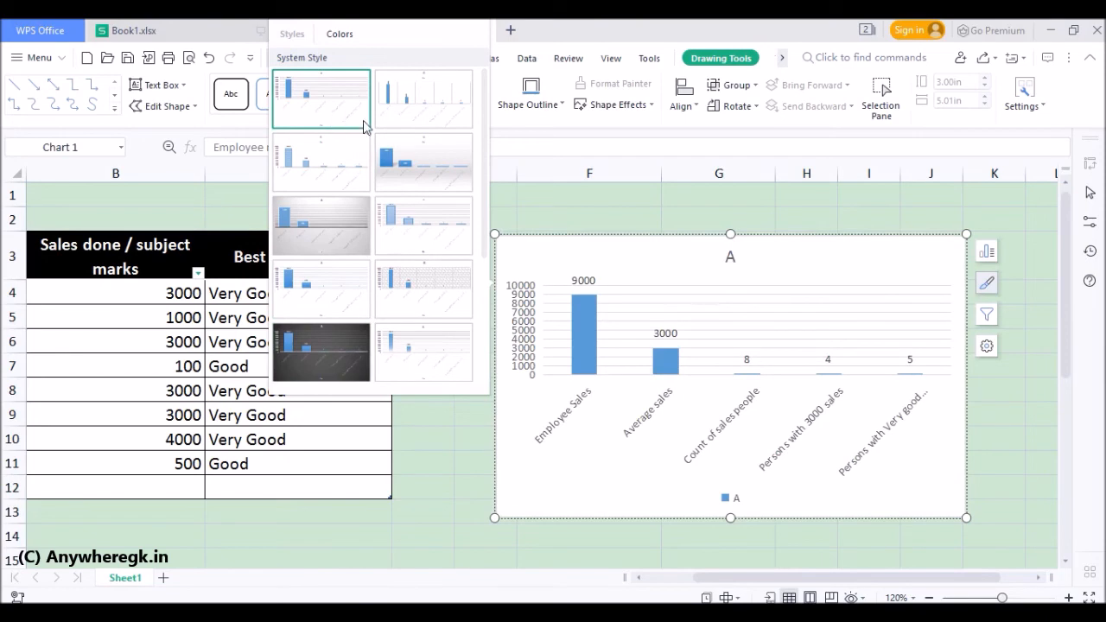
pyautogui.click(726, 301)
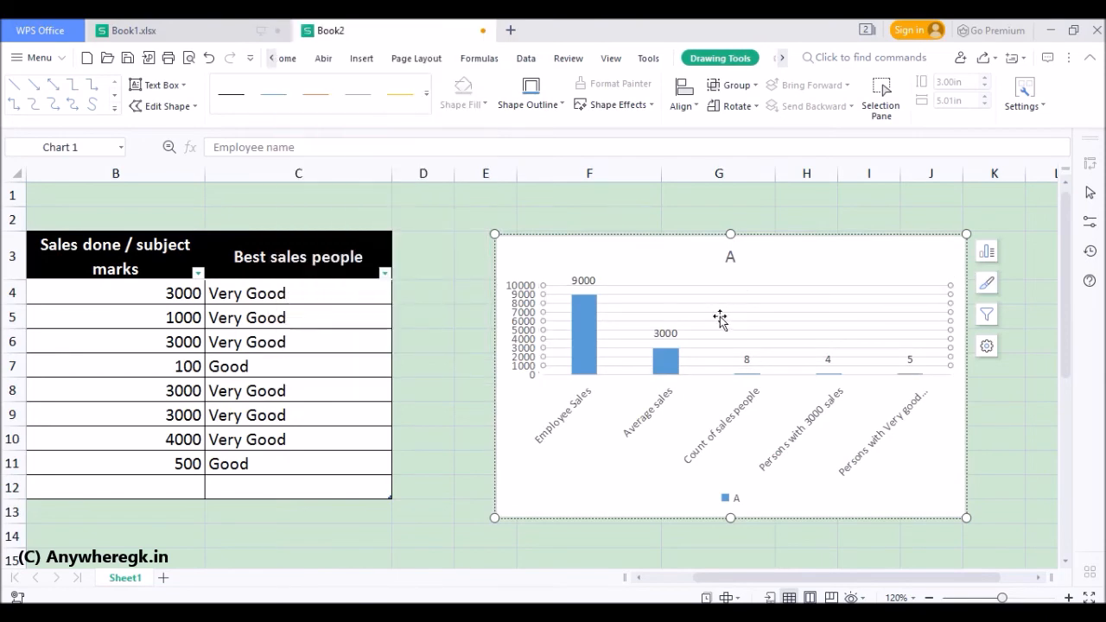
pyautogui.scroll(-1, 731, 323)
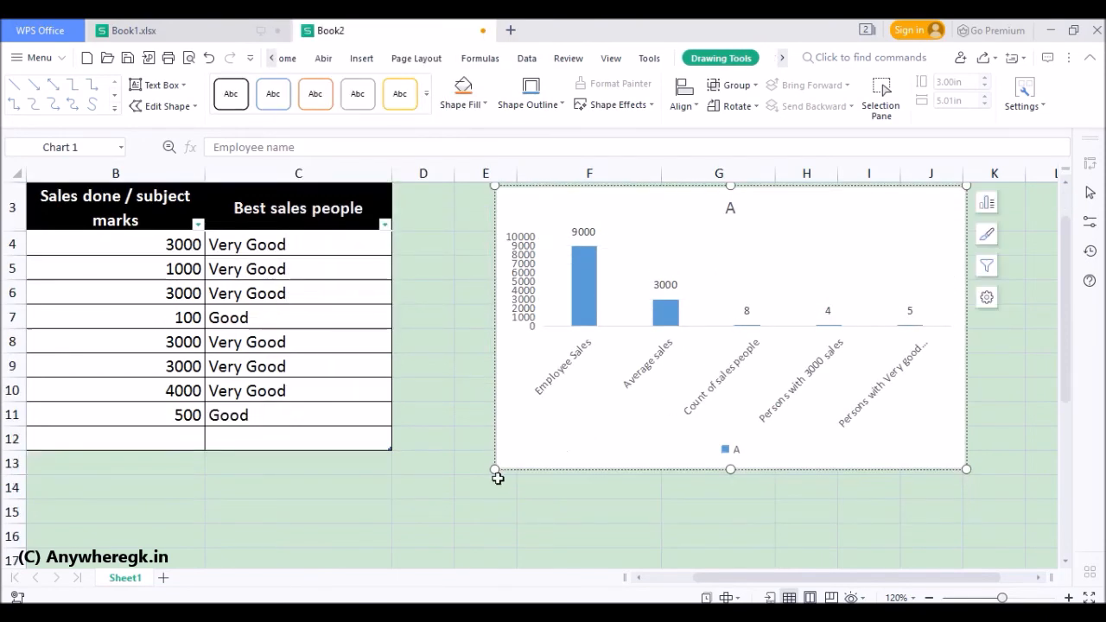
# Delete the chart's vertical value axis and resize the chart to span about columns D to J and rows 3 to 12
pyautogui.moveTo(493, 470); pyautogui.dragTo(444, 416)
pyautogui.click(464, 268)
pyautogui.press('Delete')
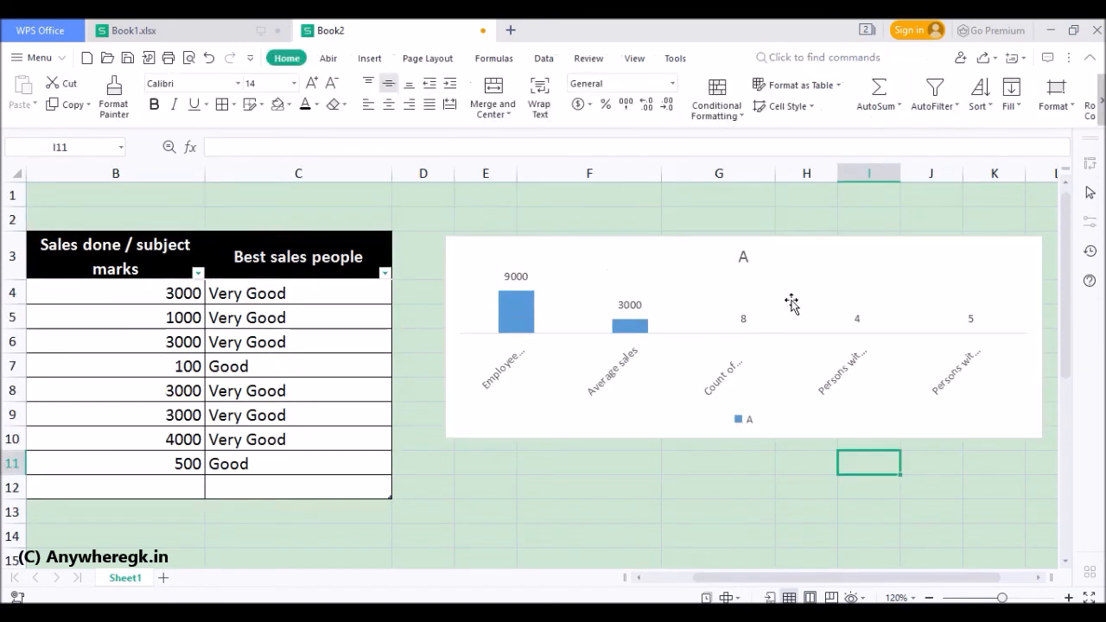
pyautogui.click(790, 301)
pyautogui.moveTo(746, 439); pyautogui.dragTo(747, 527)
pyautogui.moveTo(1044, 527); pyautogui.dragTo(919, 504)
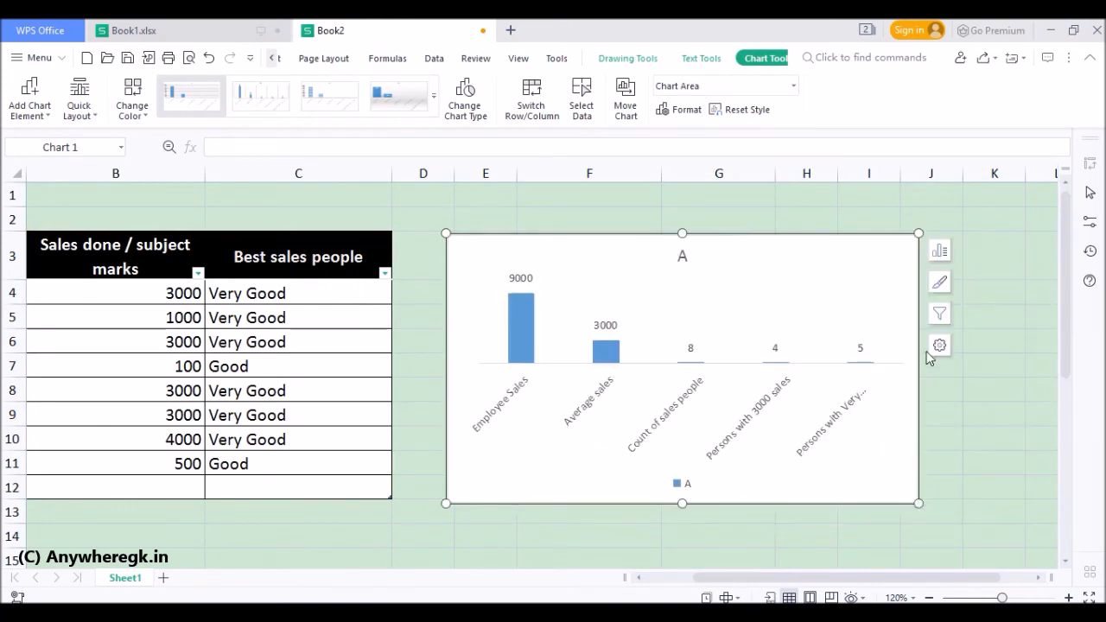
# Compare the chart's bars and labels with the employee summary values in A18:B23
pyautogui.scroll(-2, 602, 386)
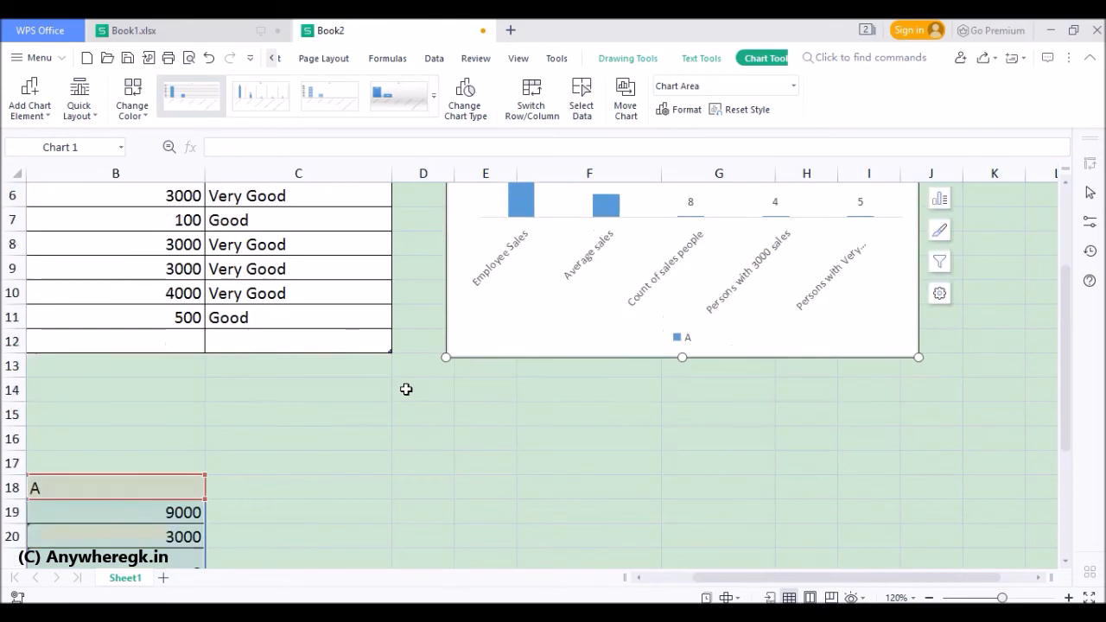
pyautogui.scroll(1, 492, 371)
pyautogui.scroll(-2, 488, 386)
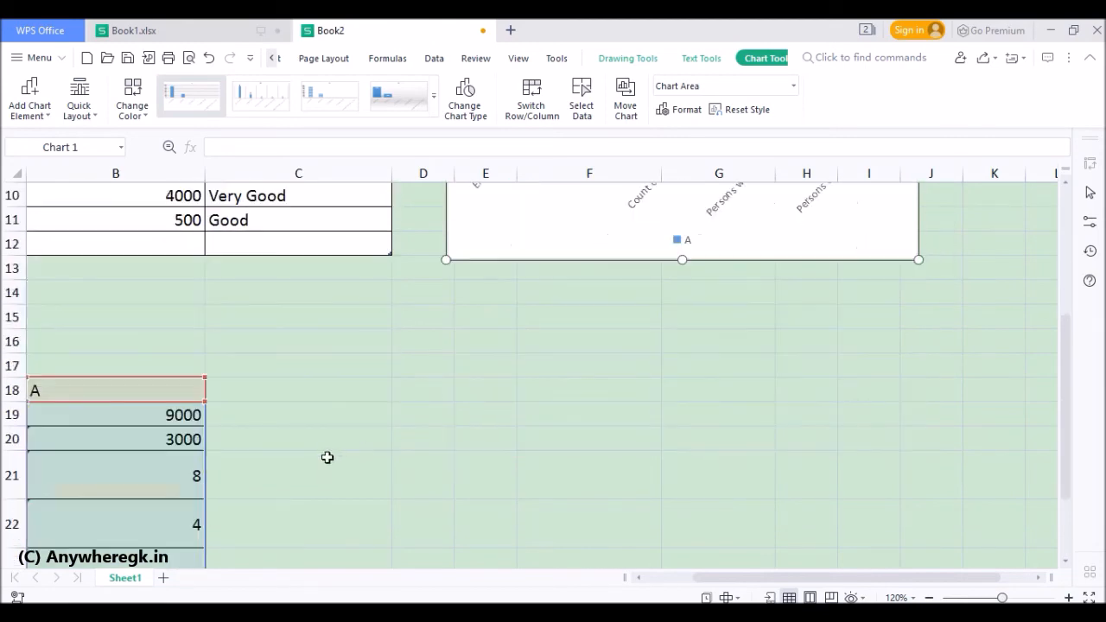
pyautogui.moveTo(704, 581); pyautogui.dragTo(484, 568)
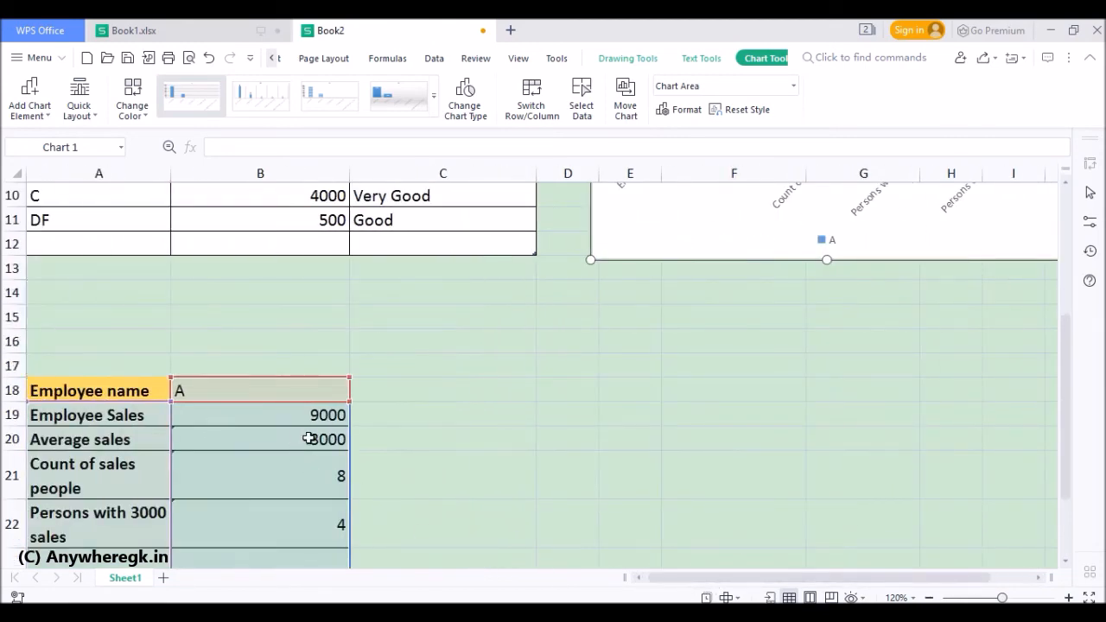
pyautogui.scroll(3, 540, 452)
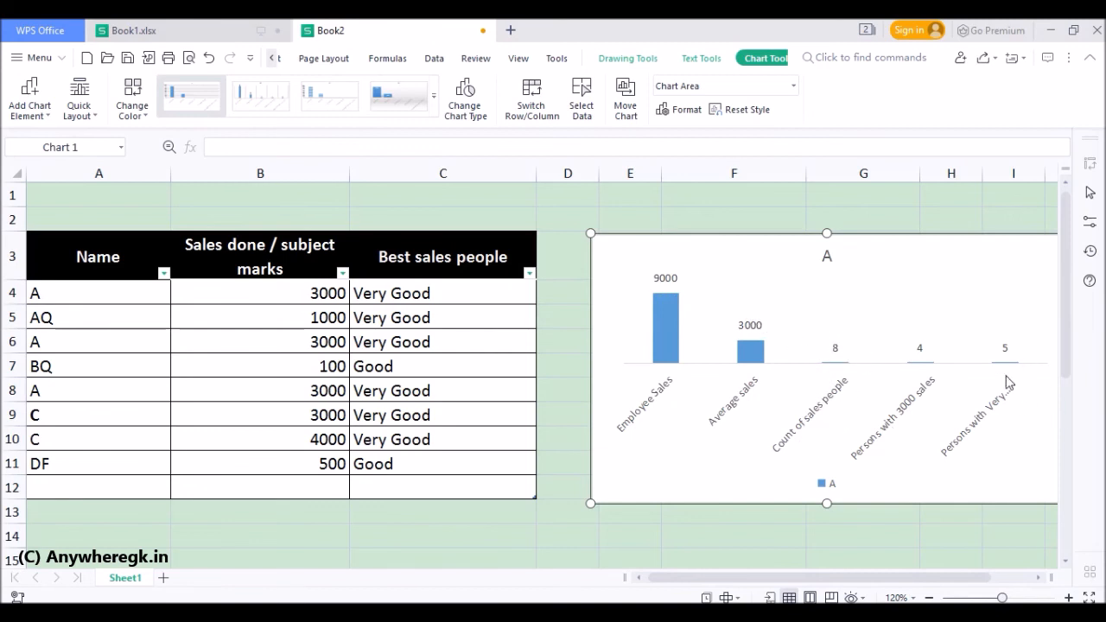
pyautogui.scroll(-5, 341, 464)
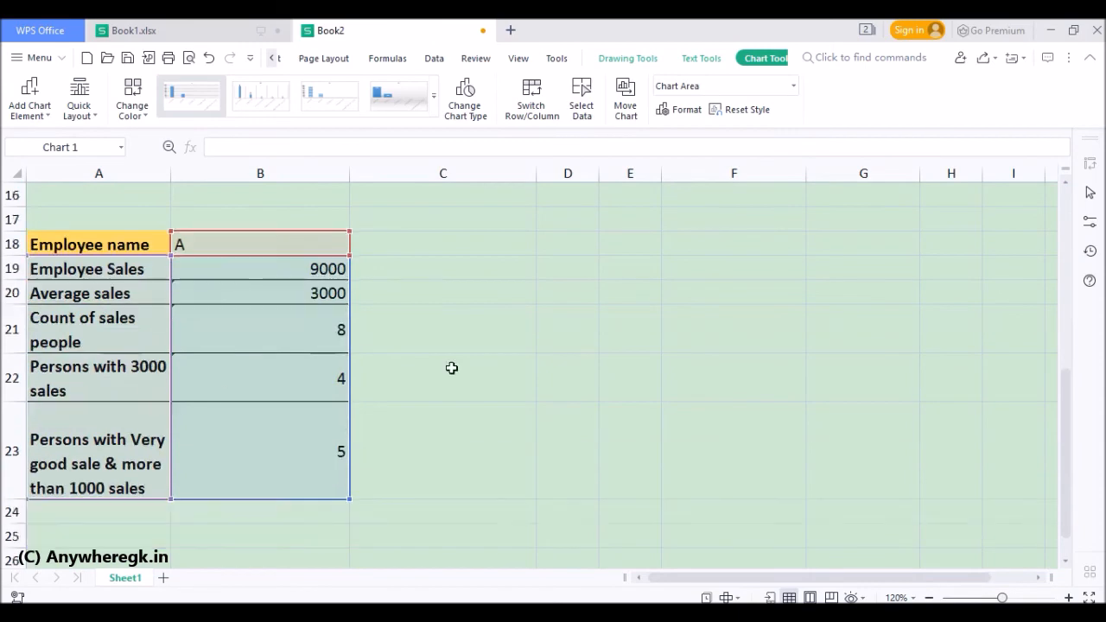
pyautogui.scroll(5, 451, 368)
pyautogui.scroll(-1, 390, 446)
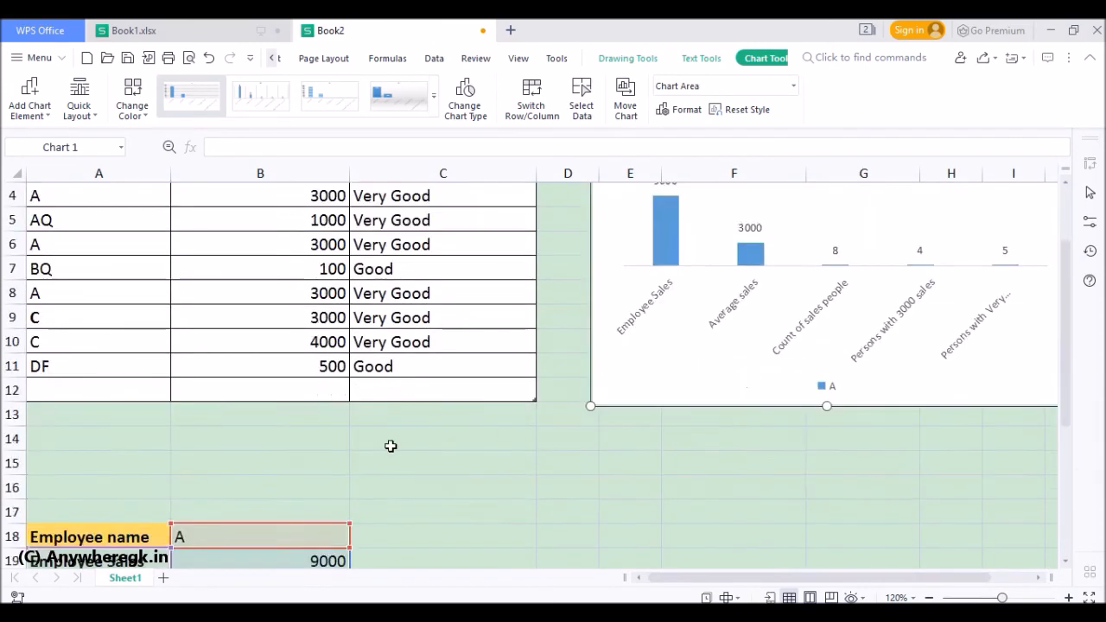
# Set the Employee name in B18 to BQ and check how the chart responds
pyautogui.scroll(-3, 390, 446)
pyautogui.click(425, 427)
pyautogui.click(344, 350)
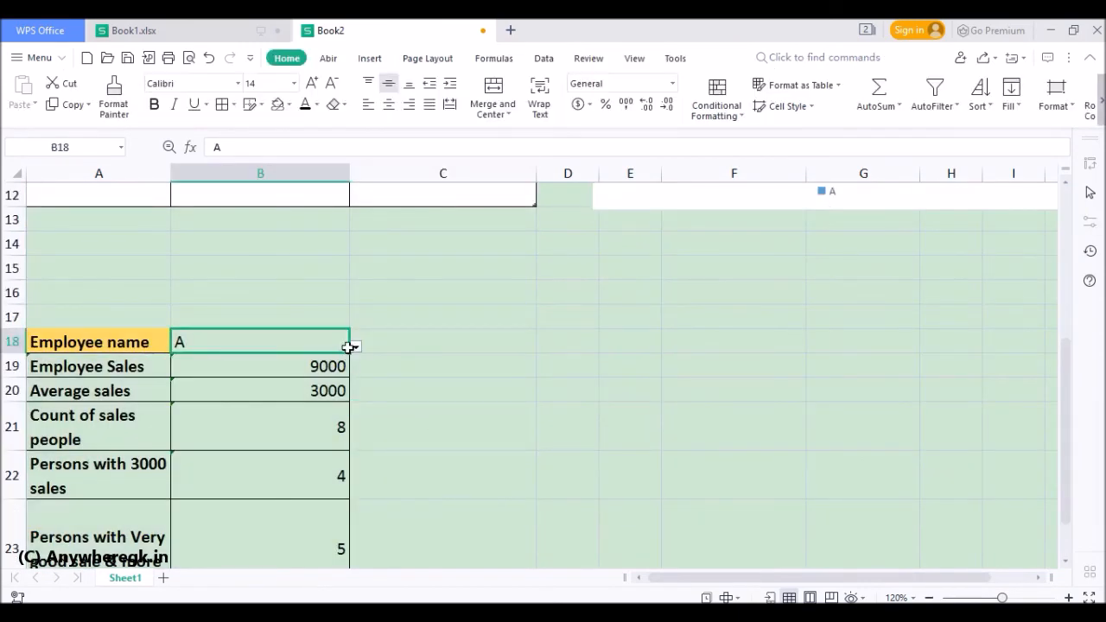
pyautogui.write('BQ')
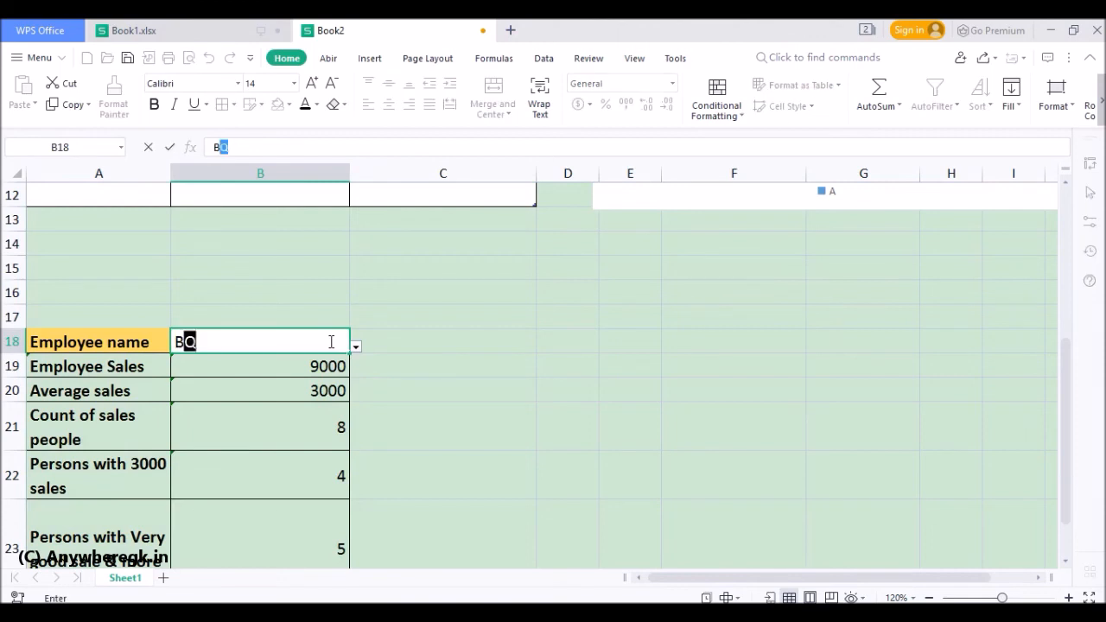
pyautogui.press('Return')
pyautogui.scroll(5, 680, 427)
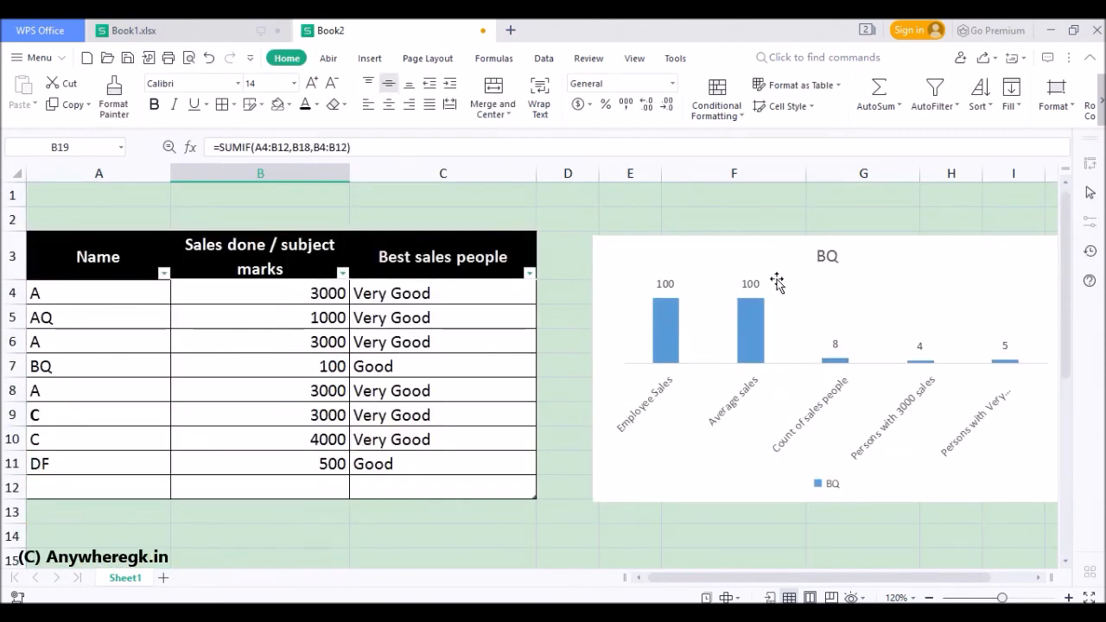
# Look at the dynamic chart in Book1, and return to the employee summary in Book2
pyautogui.click(207, 35)
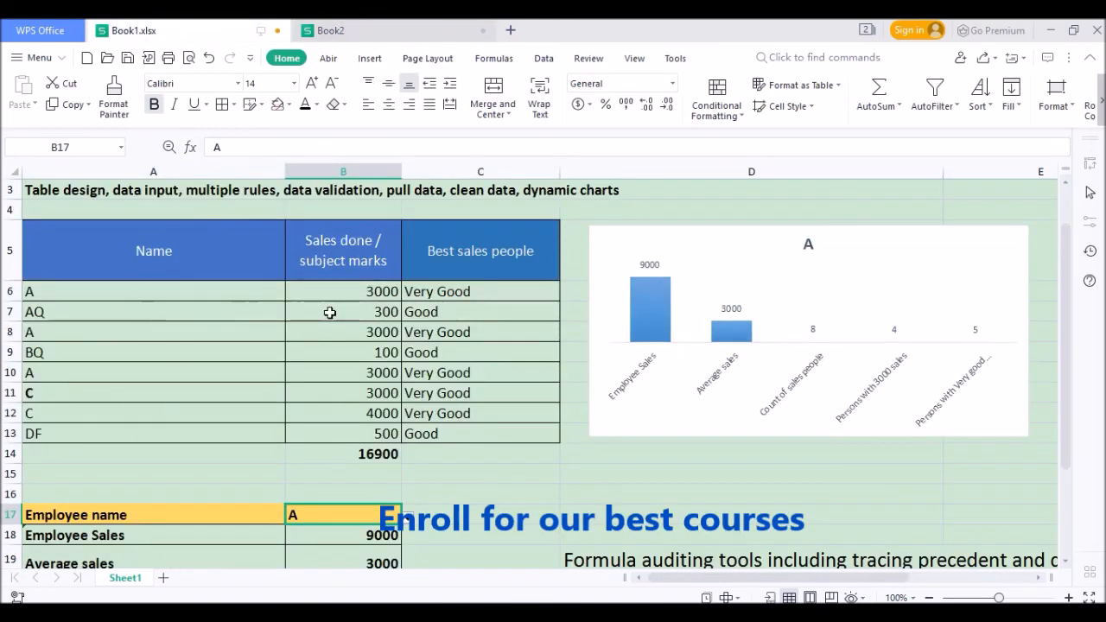
pyautogui.click(331, 30)
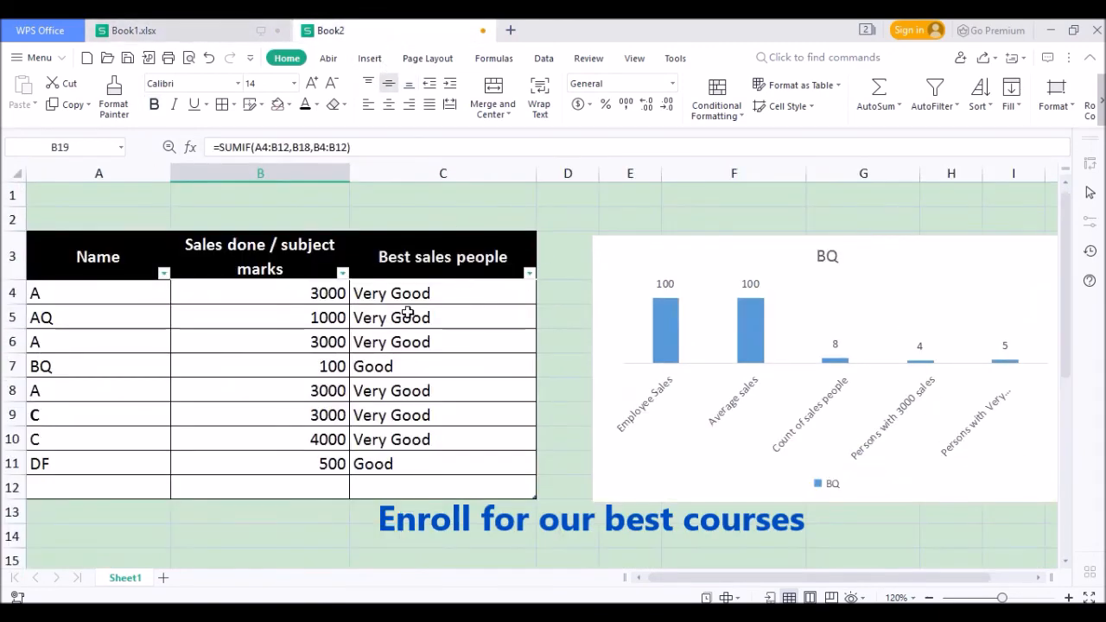
pyautogui.scroll(2, 253, 423)
pyautogui.scroll(-3, 253, 423)
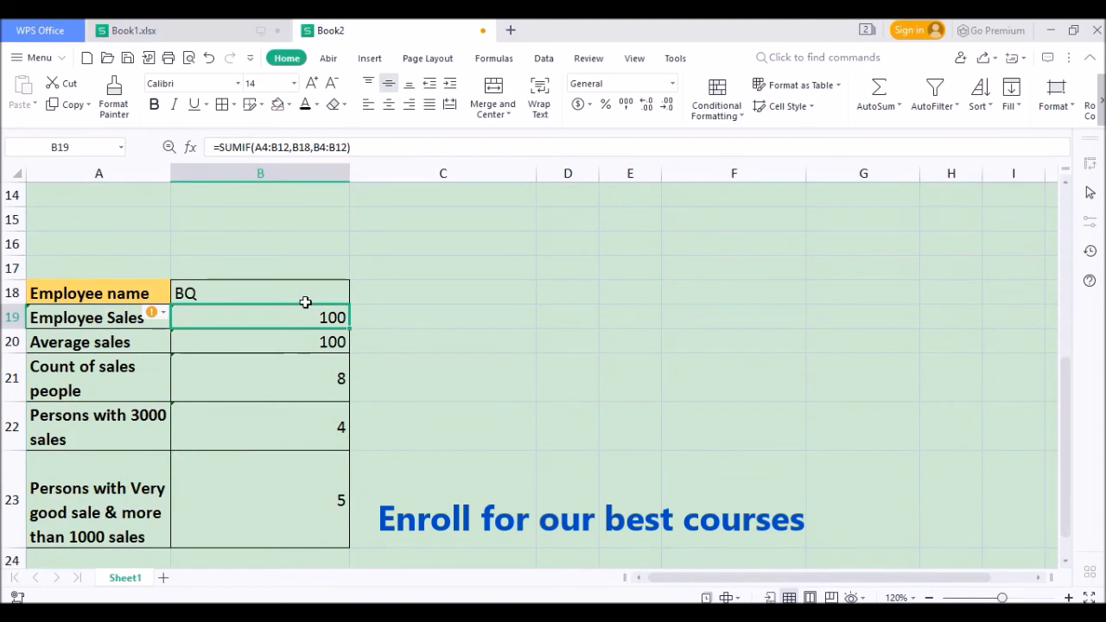
pyautogui.write('D')
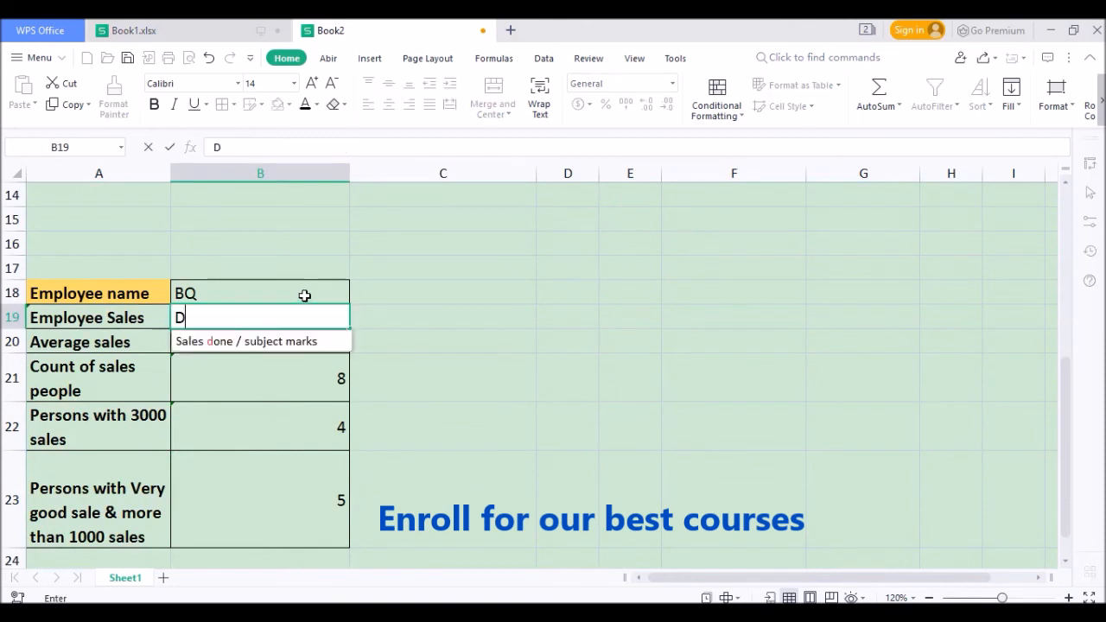
pyautogui.click(286, 297)
pyautogui.hotkey('ctrl', 'z')
# Replace the Employee name in B18 with A
pyautogui.doubleClick(286, 297)
pyautogui.hotkey('shift', 'Left')
pyautogui.hotkey('shift', 'Left')
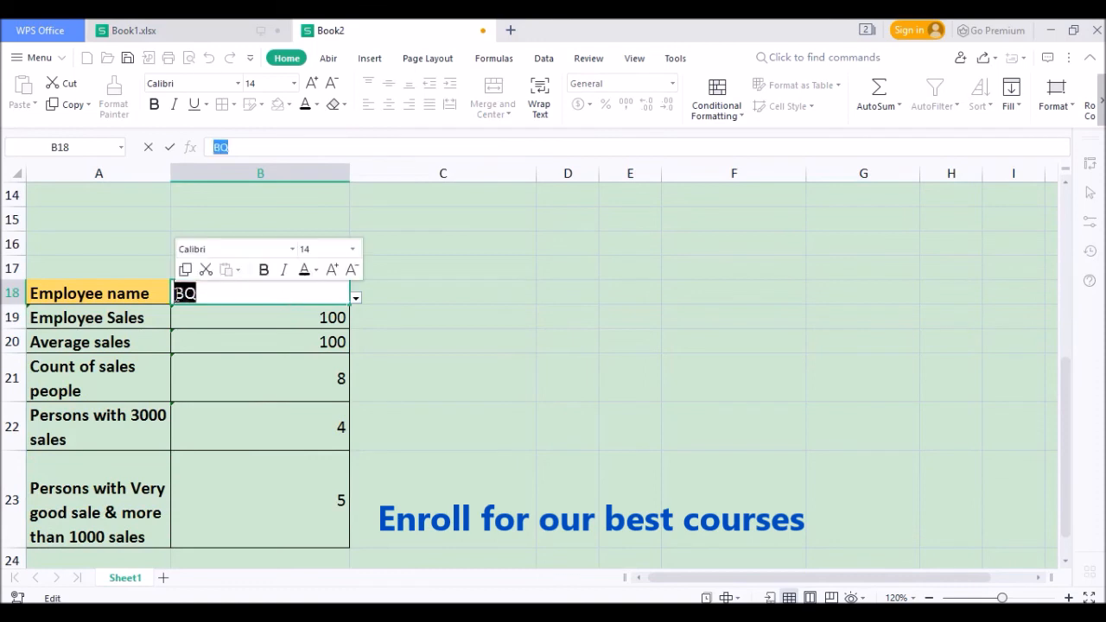
pyautogui.press('BackSpace')
pyautogui.scroll(2, 222, 306)
pyautogui.write('A')
pyautogui.press('Return')
# Set the Employee name in B18 to BQ from the drop-down list and check the column chart
pyautogui.click(348, 445)
pyautogui.click(356, 444)
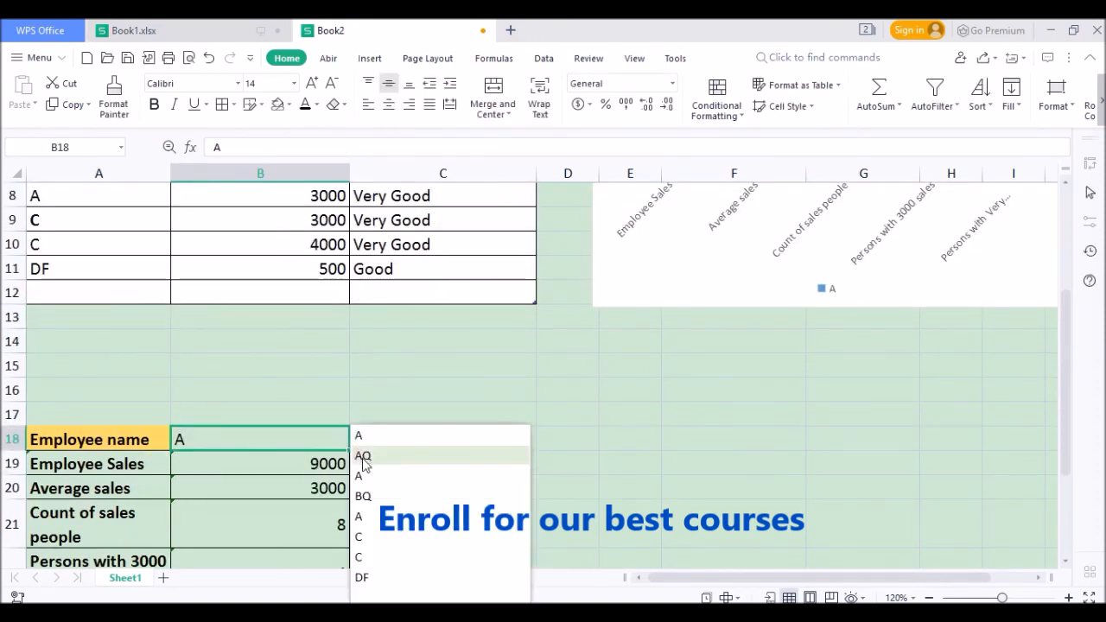
pyautogui.click(363, 495)
pyautogui.scroll(3, 722, 330)
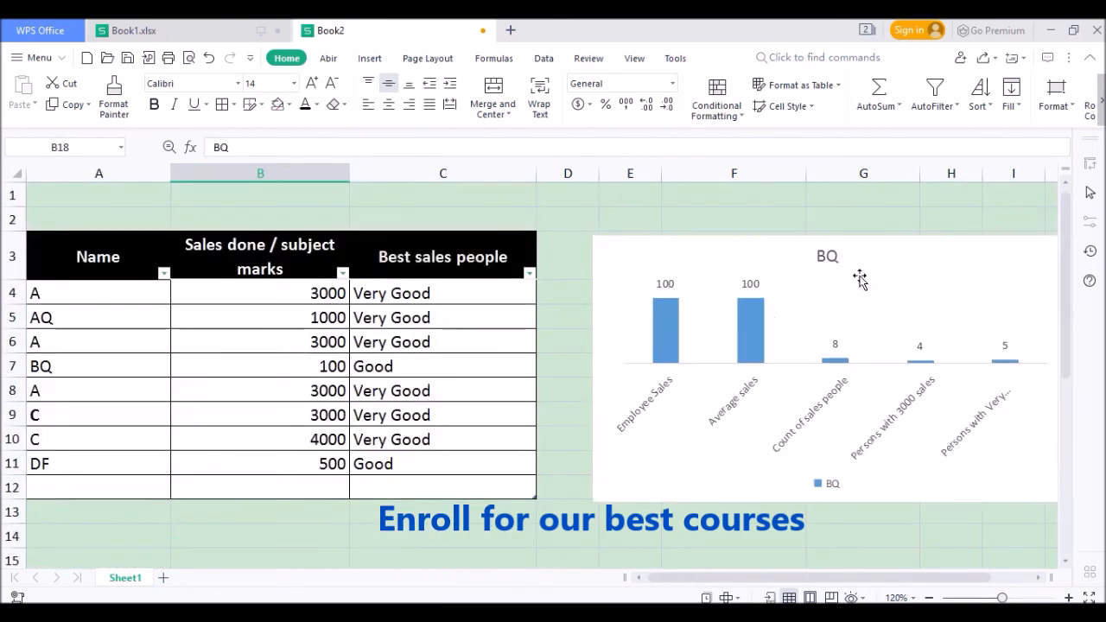
# Choose C as the Employee name in B18 and compare the chart with the sales table
pyautogui.scroll(-3, 680, 407)
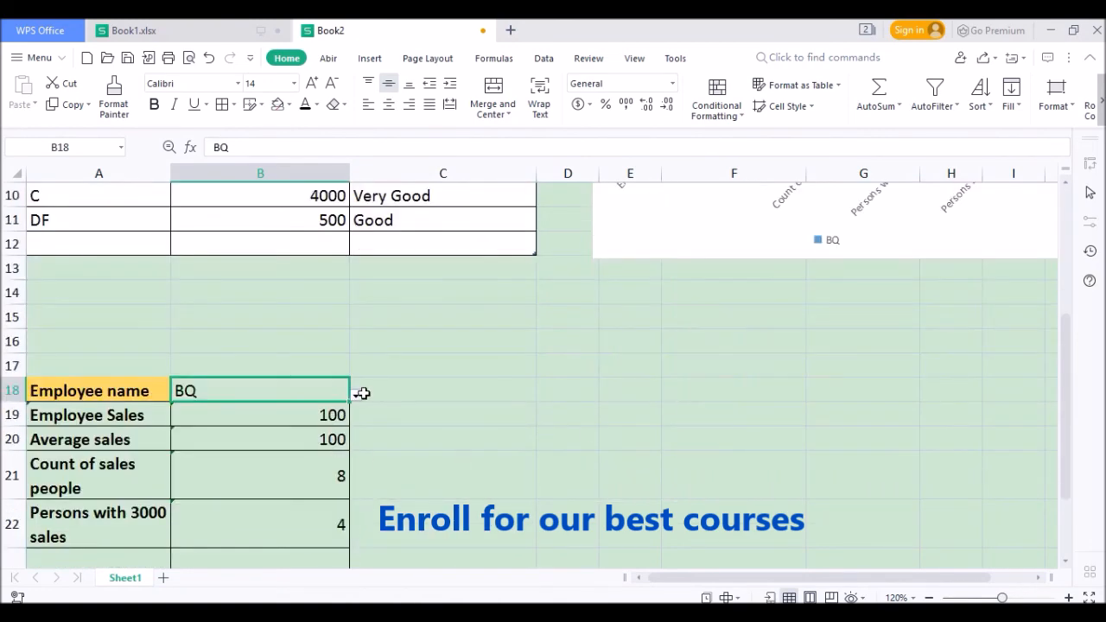
pyautogui.click(362, 393)
pyautogui.click(299, 517)
pyautogui.scroll(2, 722, 373)
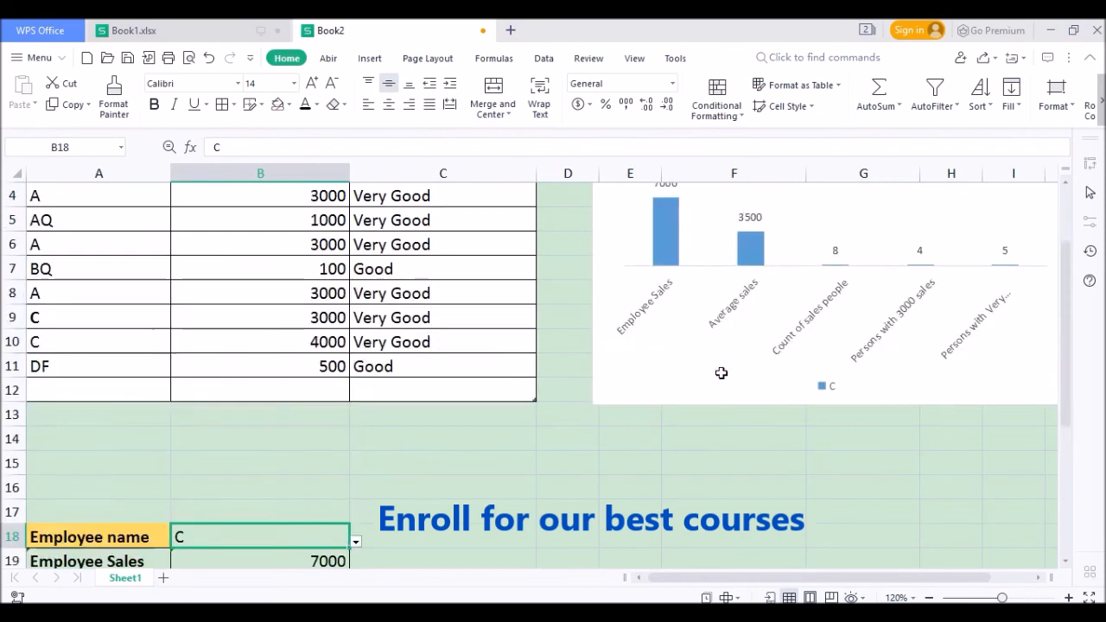
pyautogui.scroll(1, 722, 373)
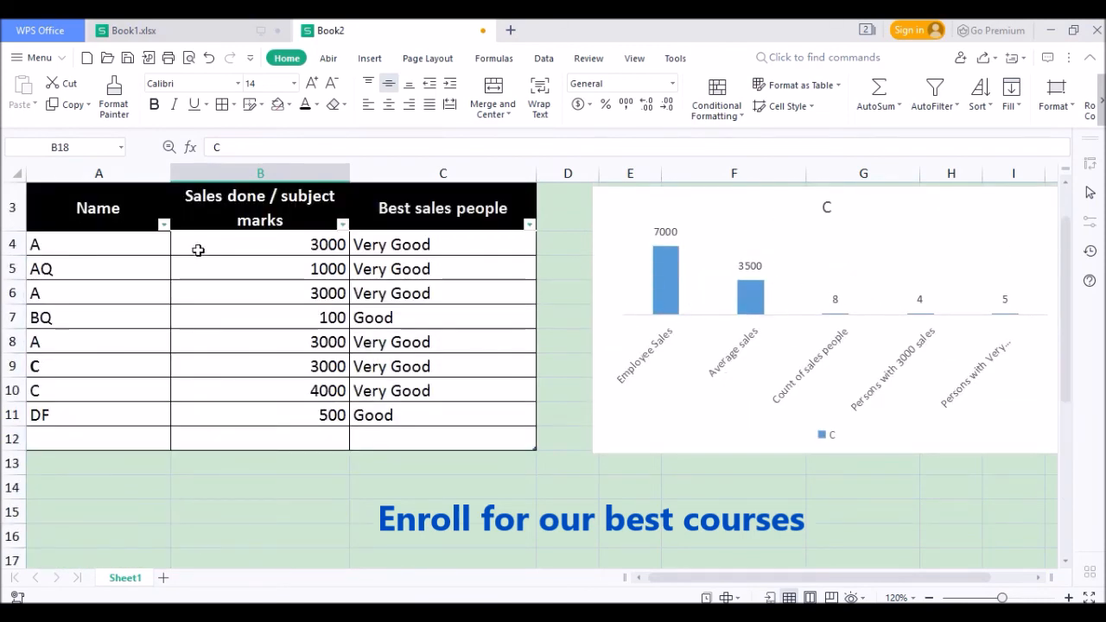
# Replace the first name in the sales table, A4, with Jjaj and select Jjaj as the Employee name in B18
pyautogui.click(109, 252)
pyautogui.moveTo(110, 252); pyautogui.dragTo(104, 422)
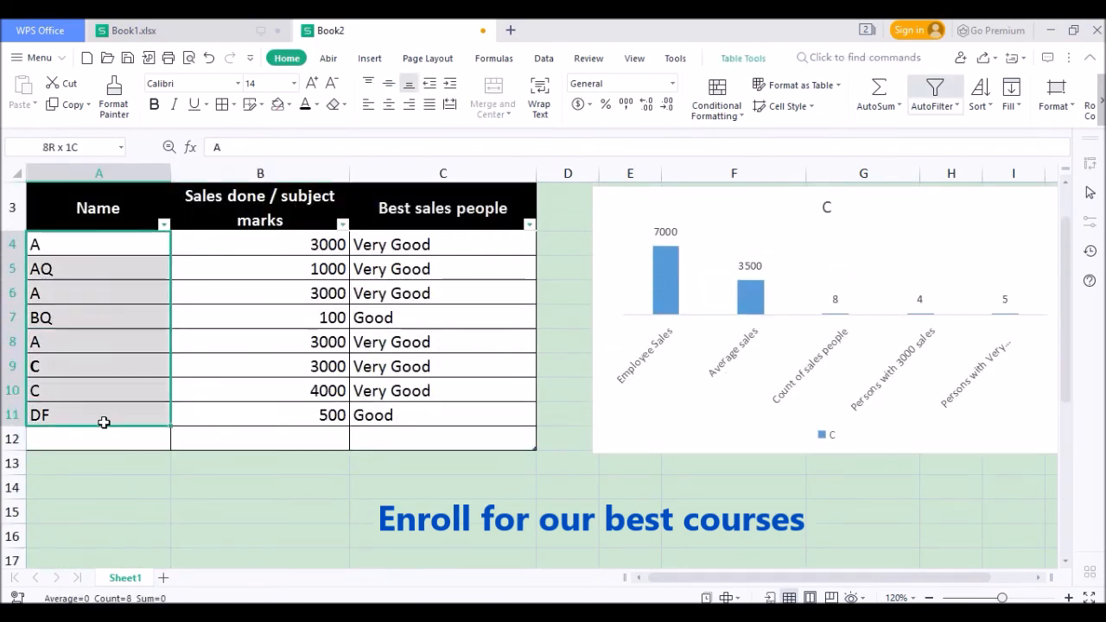
pyautogui.click(158, 242)
pyautogui.write('Jjaj')
pyautogui.press('Return')
pyautogui.scroll(2, 852, 279)
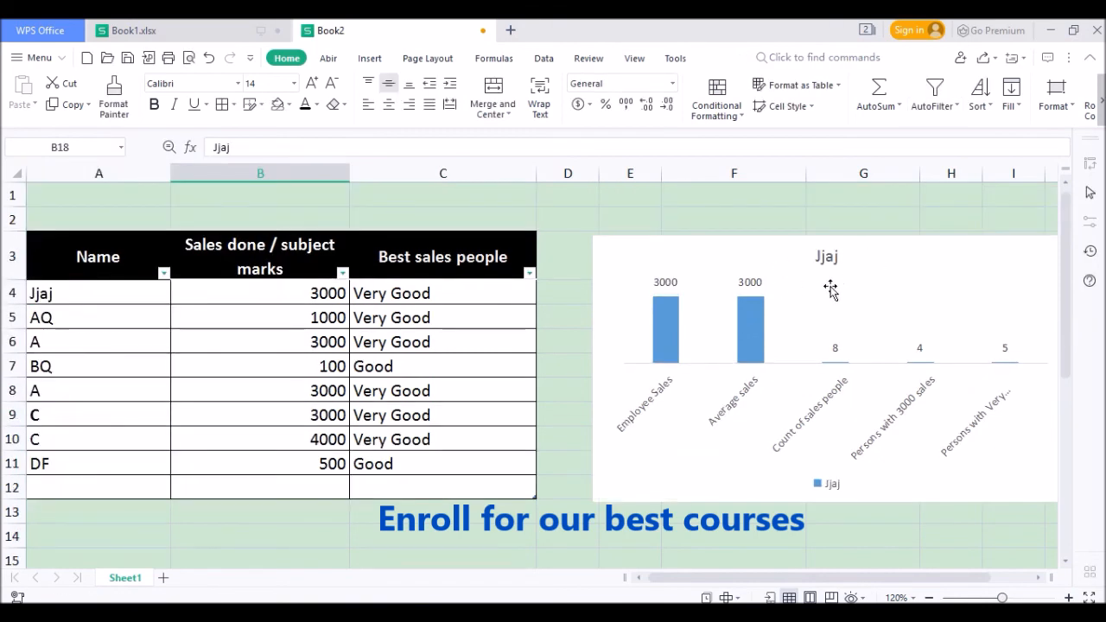
# Change the name in A4 of the sales table to India
pyautogui.click(110, 296)
pyautogui.write('US')
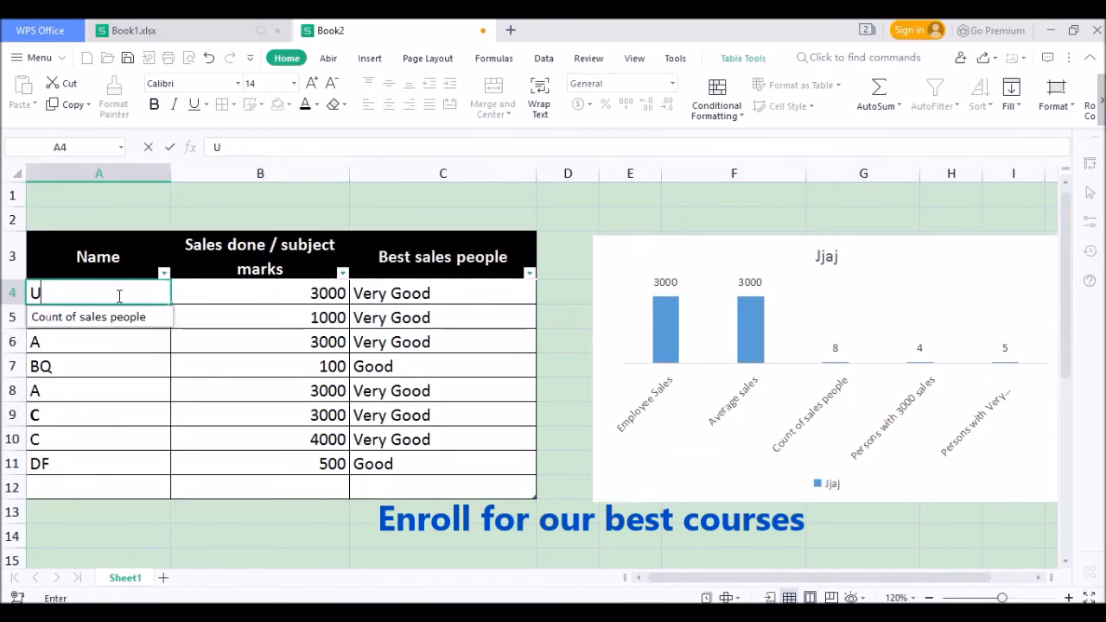
pyautogui.press('BackSpace')
pyautogui.press('BackSpace')
pyautogui.write('India')
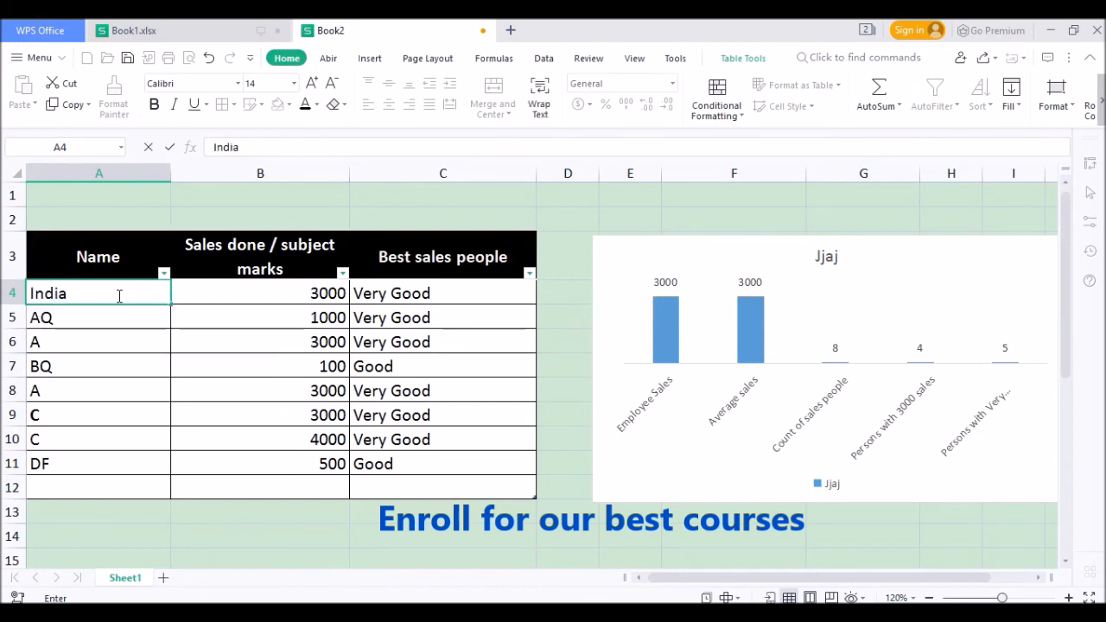
pyautogui.press('Return')
# Select India as the Employee name in B18 and check how the chart's title and bars respond
pyautogui.scroll(-4, 119, 320)
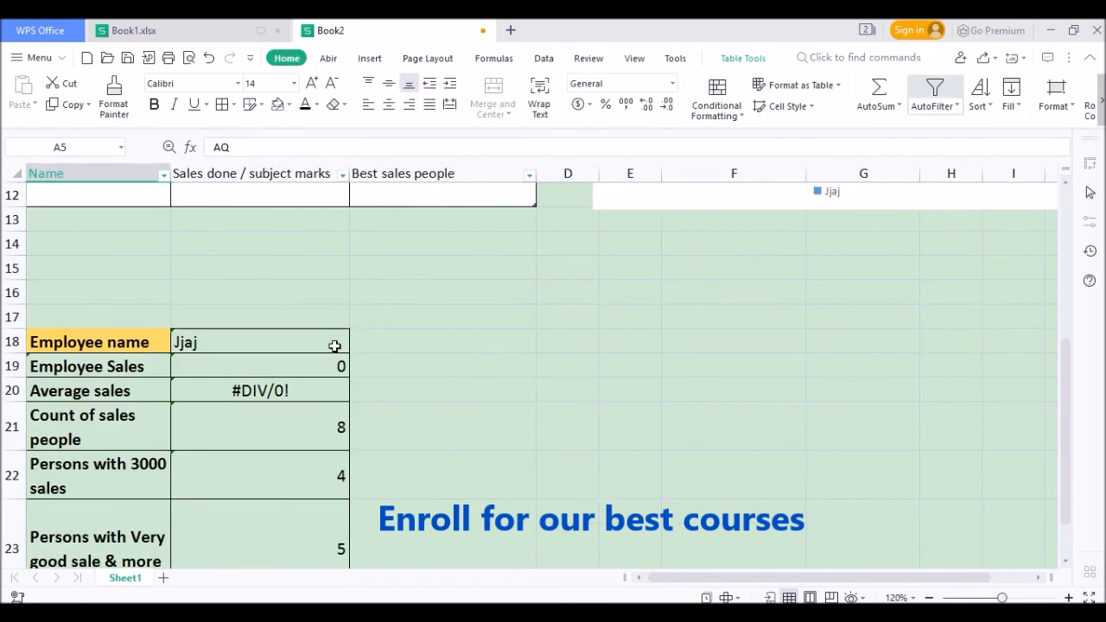
pyautogui.click(334, 345)
pyautogui.click(355, 347)
pyautogui.click(290, 368)
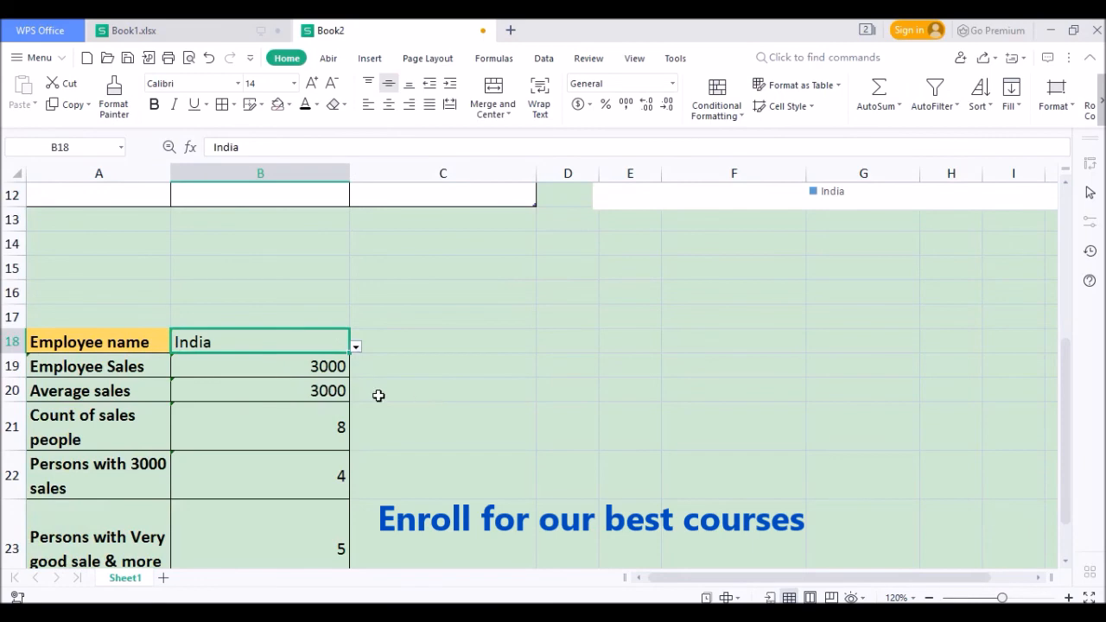
pyautogui.scroll(4, 378, 395)
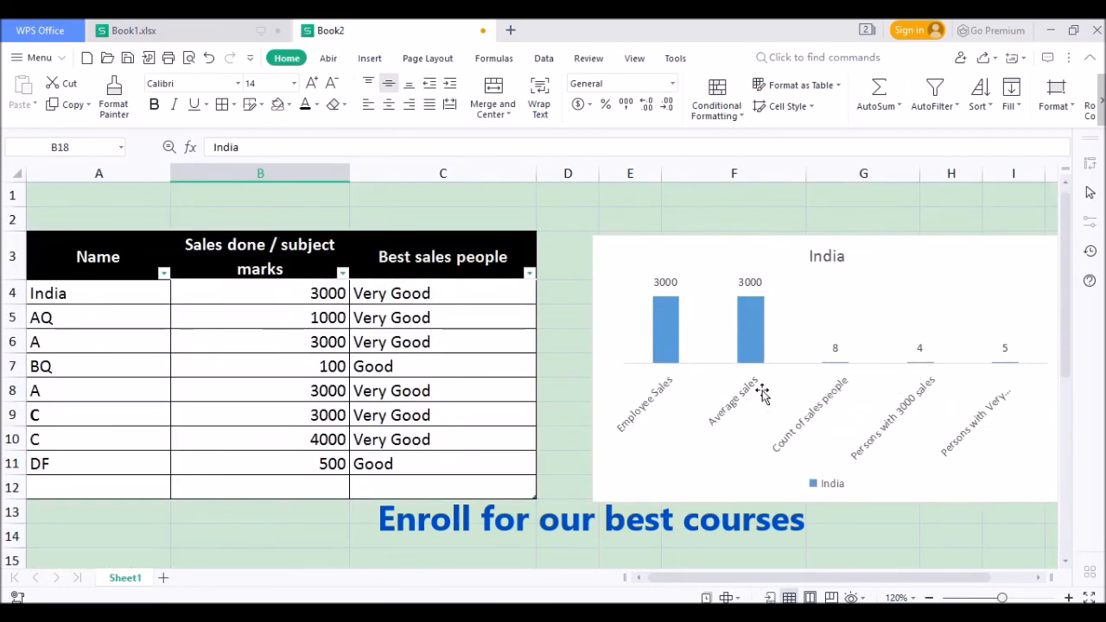
pyautogui.scroll(-1, 761, 432)
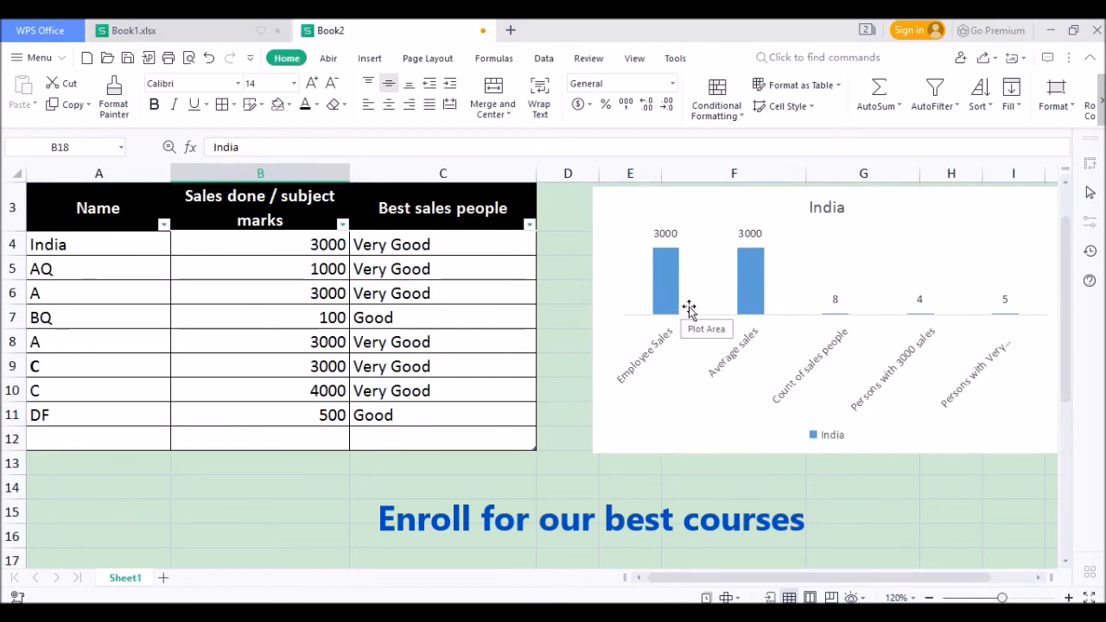
# Examine the choices in the Employee name drop-down in B18 and the filter values of the table's Name column
pyautogui.scroll(-3, 378, 324)
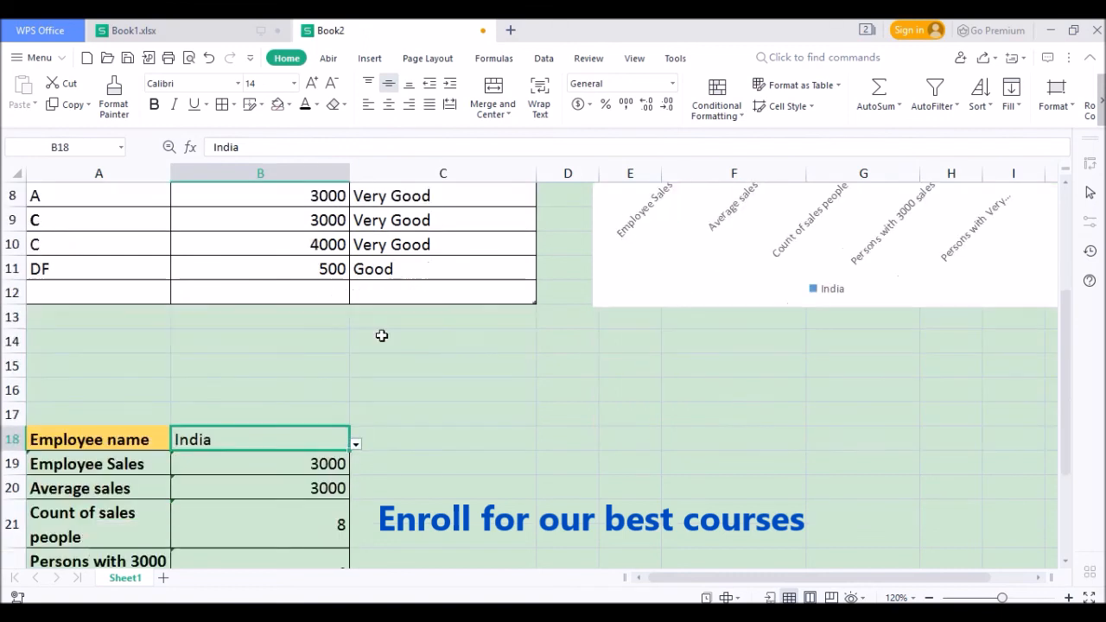
pyautogui.click(355, 348)
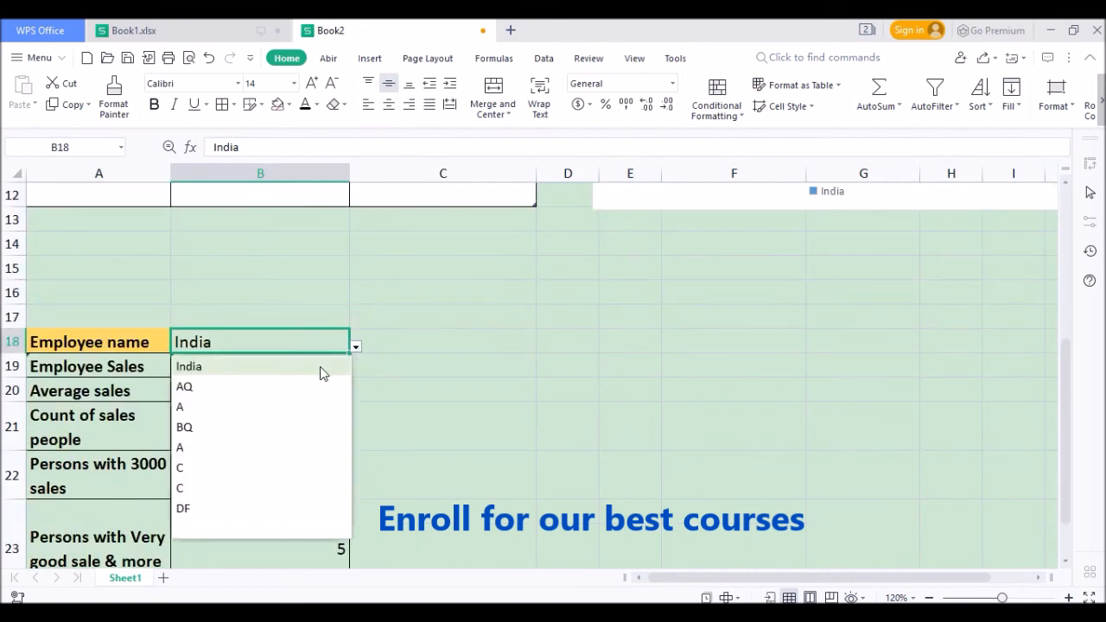
pyautogui.click(369, 375)
pyautogui.click(347, 348)
pyautogui.click(356, 347)
pyautogui.click(450, 394)
pyautogui.scroll(3, 198, 243)
pyautogui.scroll(1, 198, 243)
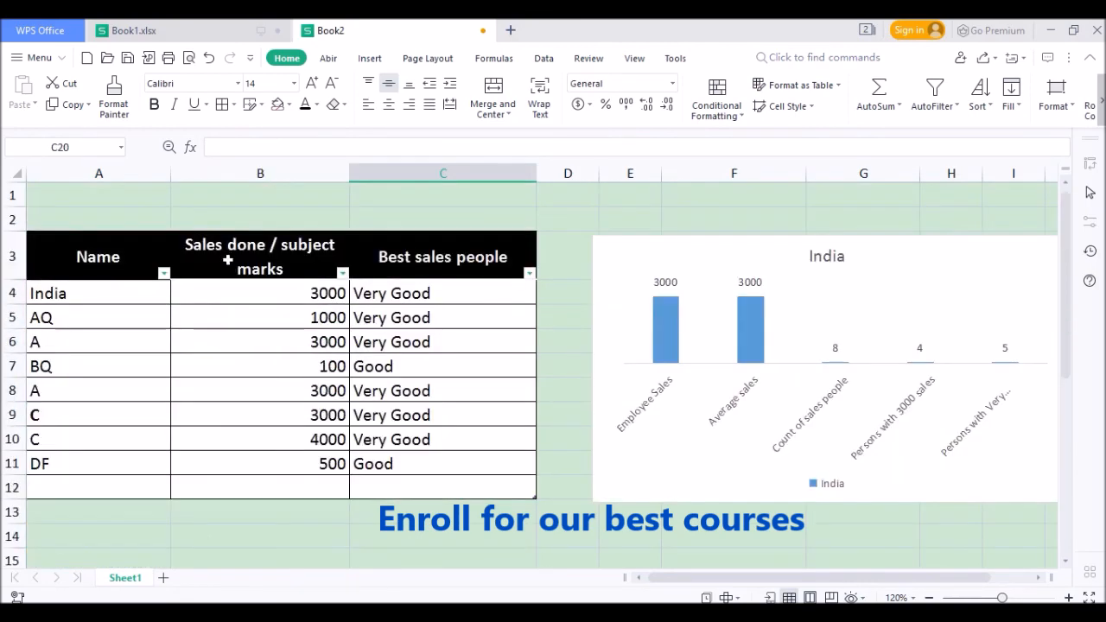
pyautogui.click(164, 274)
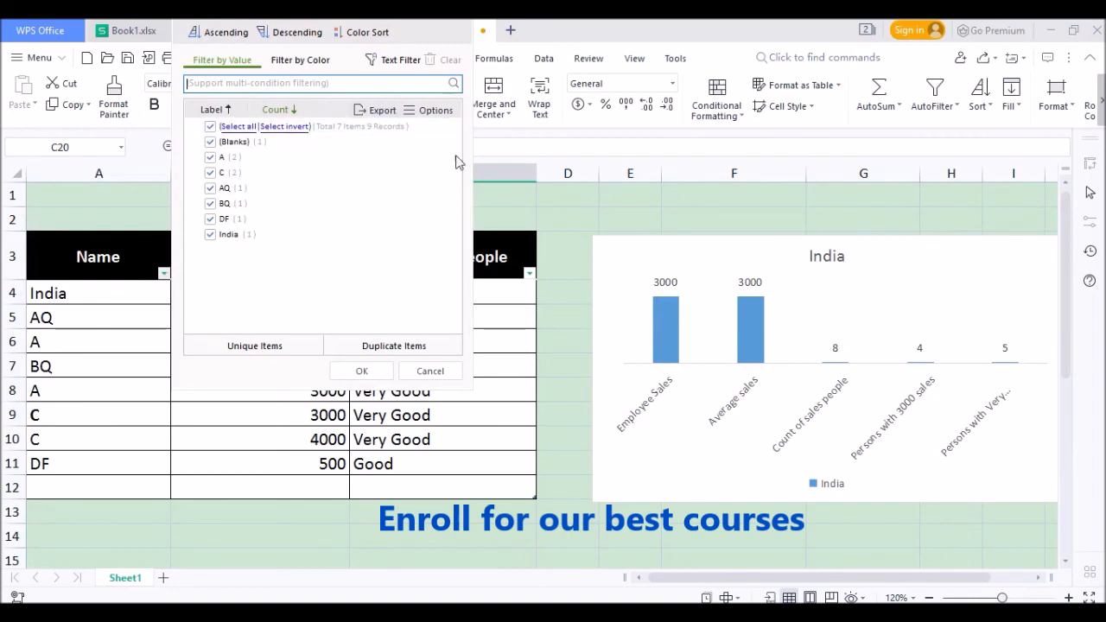
pyautogui.click(525, 216)
pyautogui.scroll(-3, 366, 355)
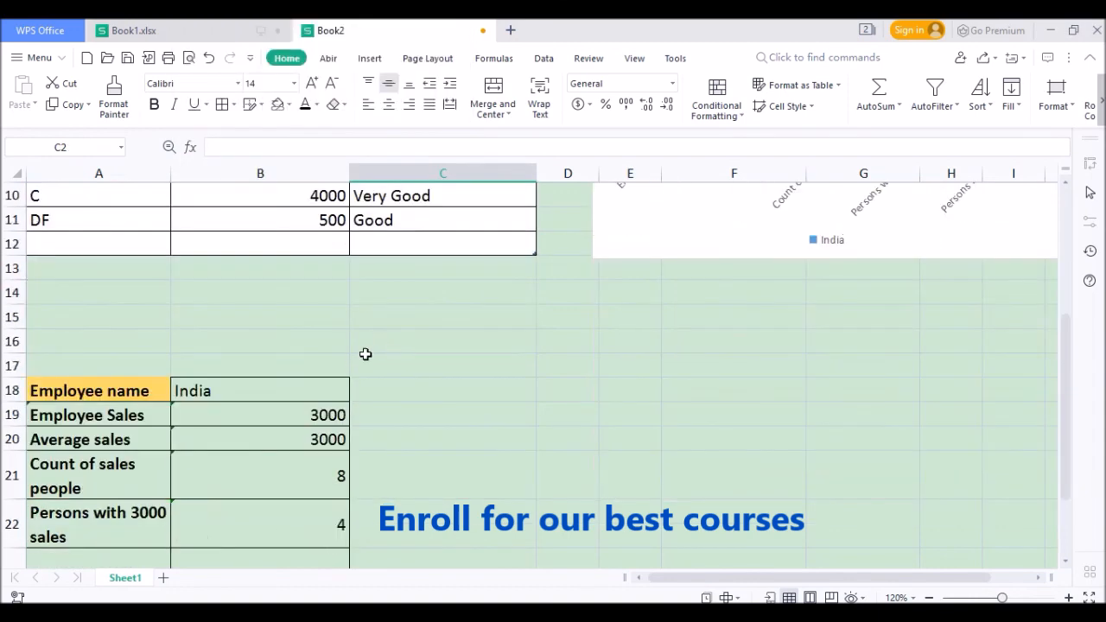
# Undo the India and Jjaj selections and the last rename of A4, and review the Employee name choices in B18
pyautogui.click(323, 384)
pyautogui.scroll(2, 473, 371)
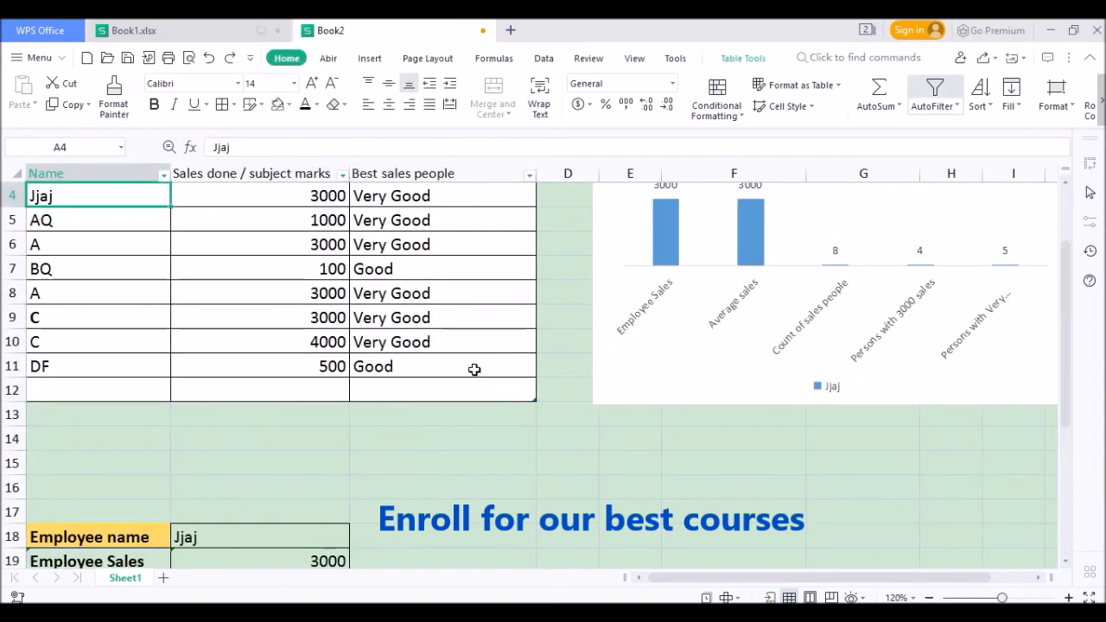
pyautogui.scroll(-2, 467, 371)
pyautogui.click(350, 395)
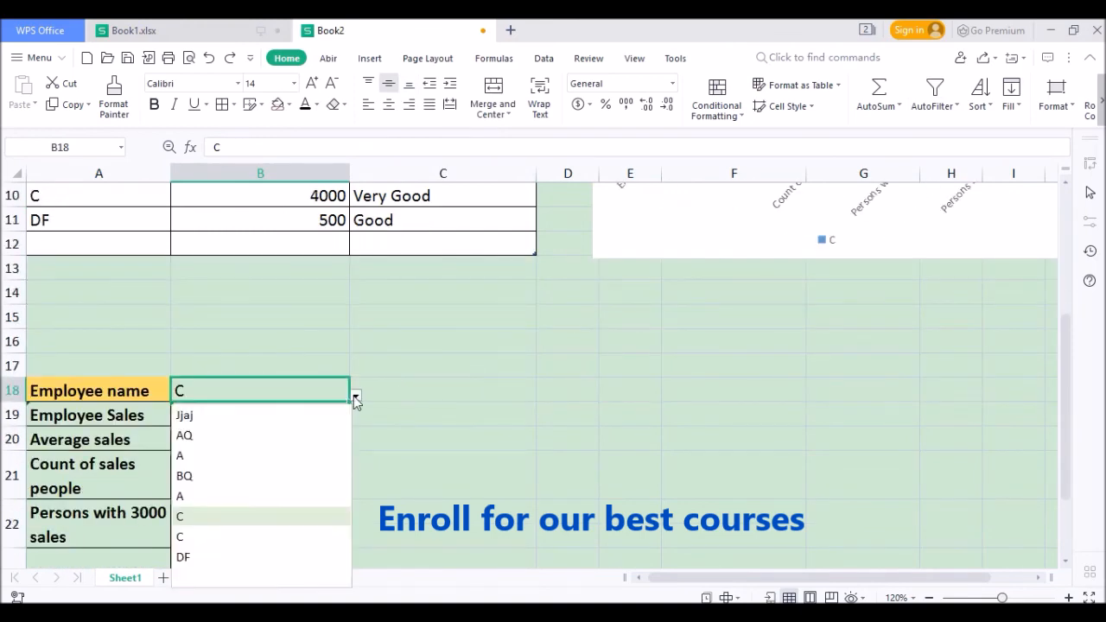
pyautogui.click(380, 415)
pyautogui.scroll(2, 195, 292)
pyautogui.scroll(1, 196, 291)
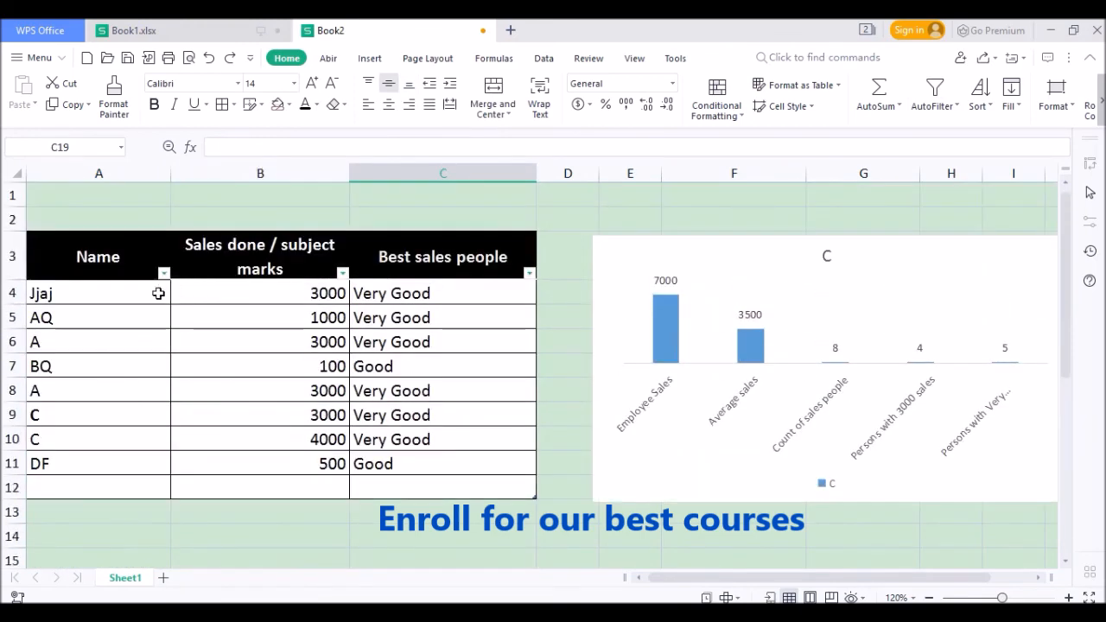
# Set the first name in the sales table, A4, back to A
pyautogui.click(148, 294)
pyautogui.write('A')
pyautogui.scroll(-5, 289, 343)
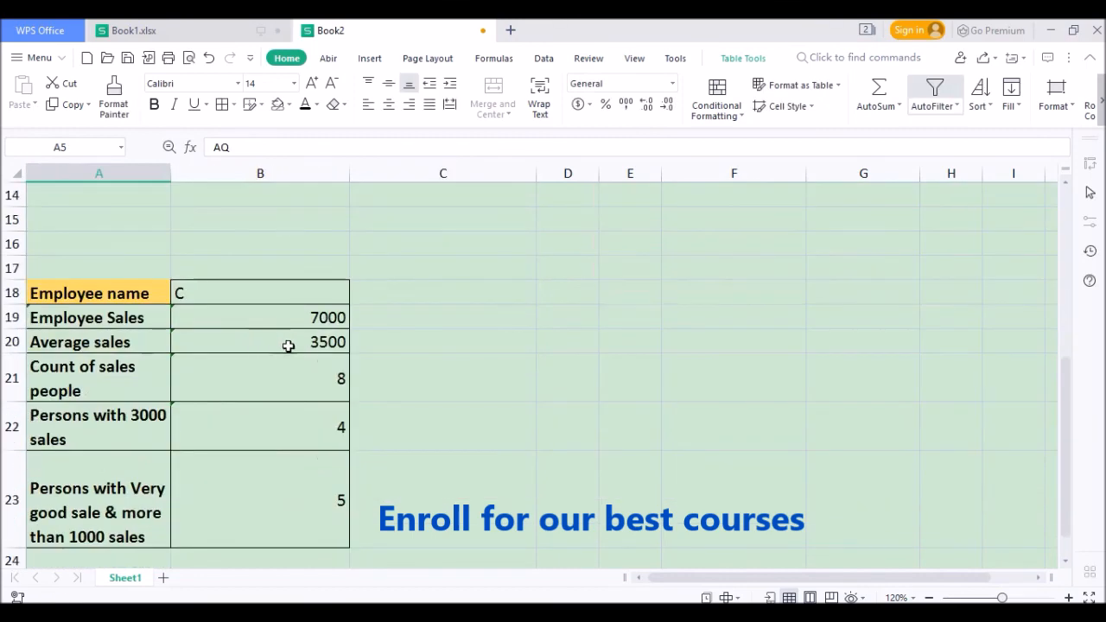
# Choose A as the Employee name in B18 and check the column chart beside the sales table
pyautogui.click(329, 294)
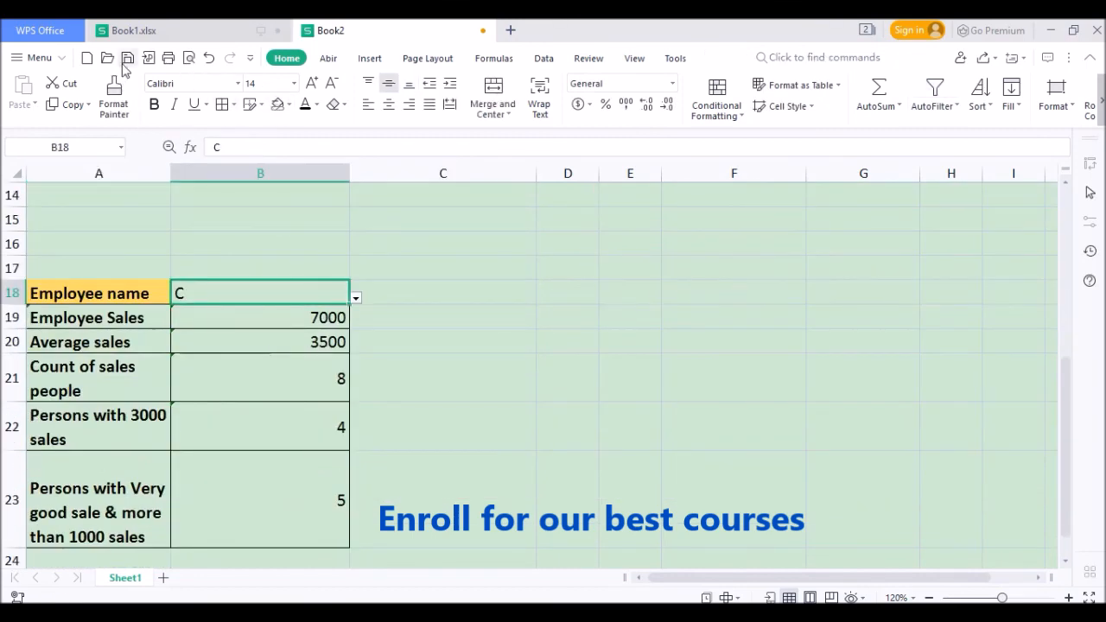
pyautogui.click(475, 289)
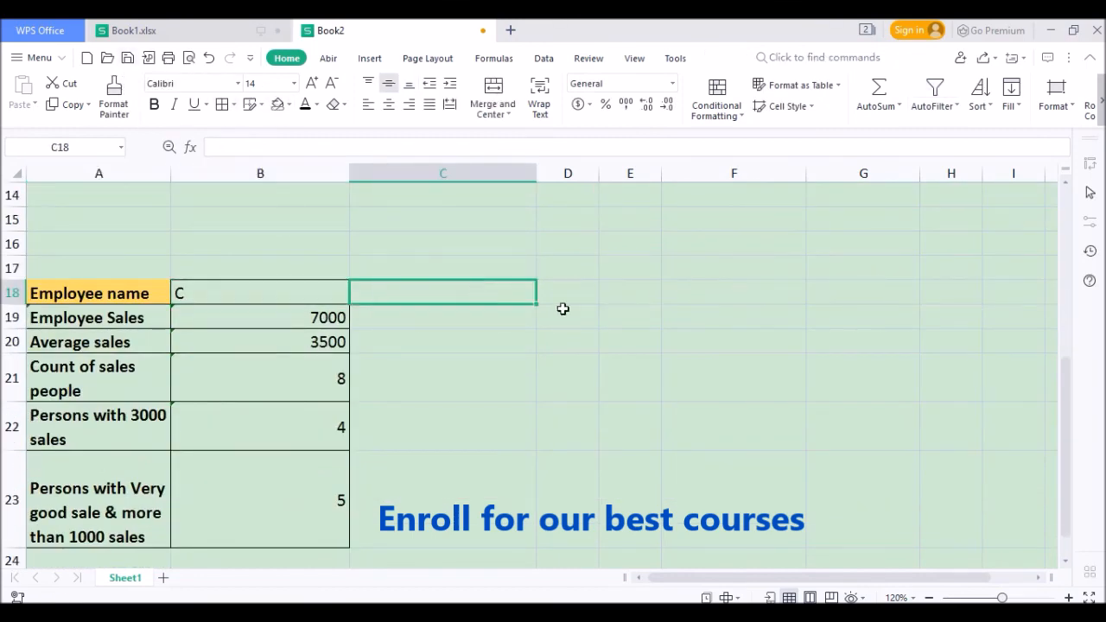
pyautogui.scroll(3, 706, 350)
pyautogui.scroll(-2, 316, 479)
pyautogui.click(333, 396)
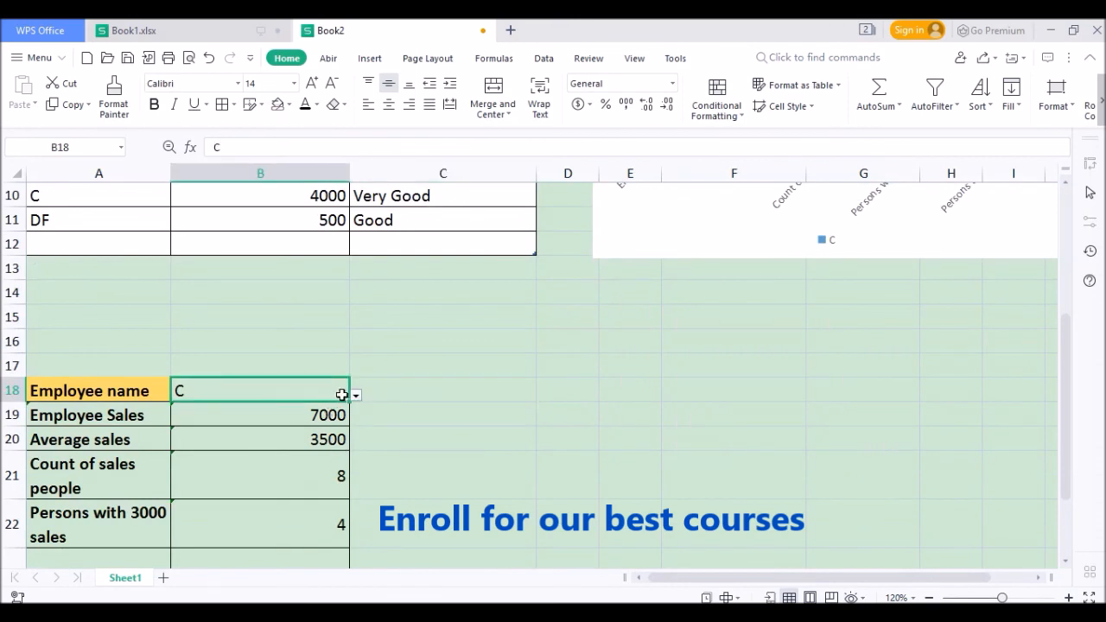
pyautogui.click(355, 396)
pyautogui.click(199, 415)
pyautogui.scroll(3, 445, 390)
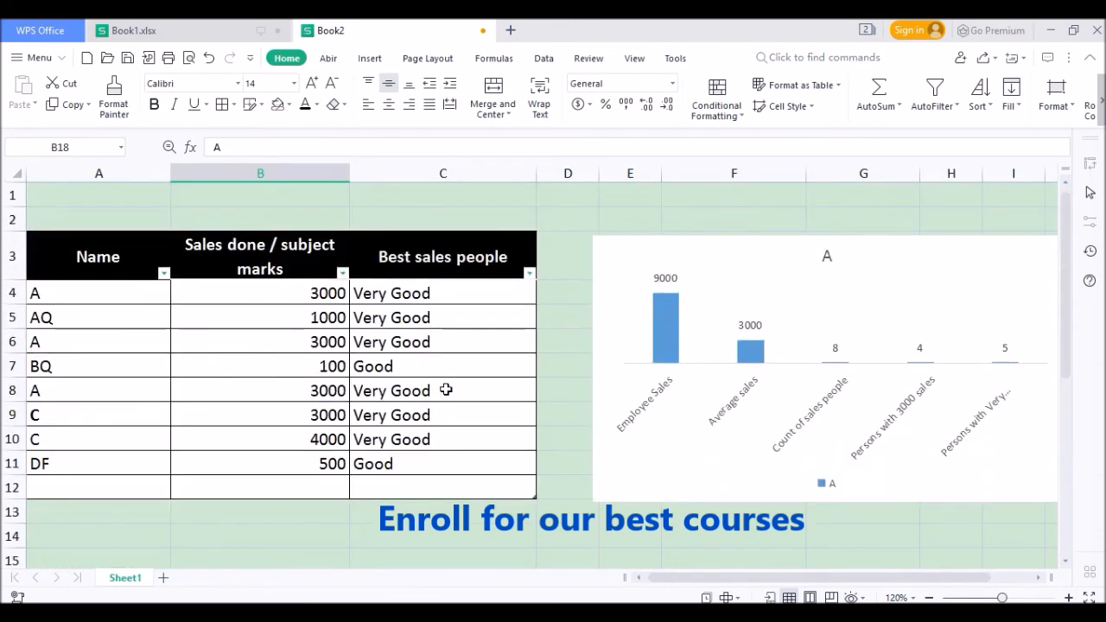